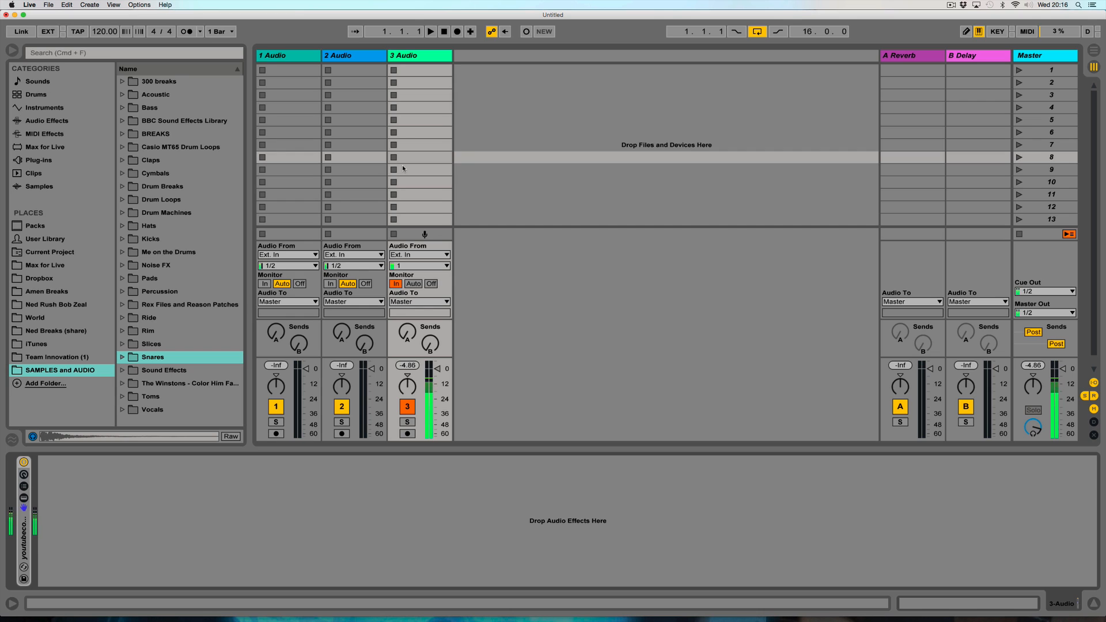
- Switch to the browser to review the track-making poll on the Patreon page, and return to Ableton Live
key("super+Tab")
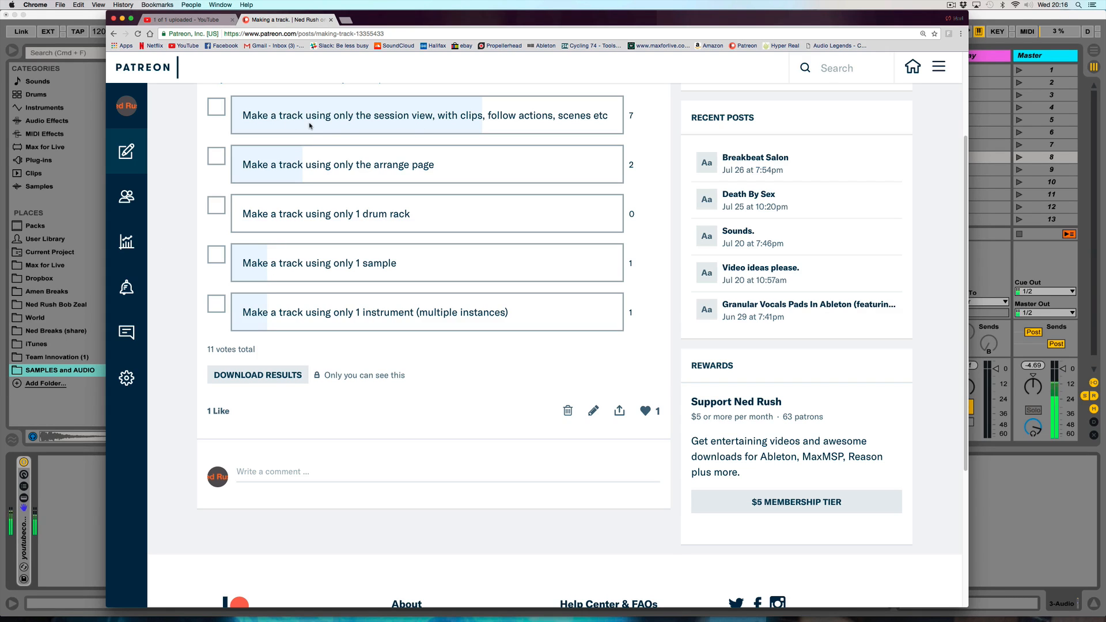
left_click(59, 490)
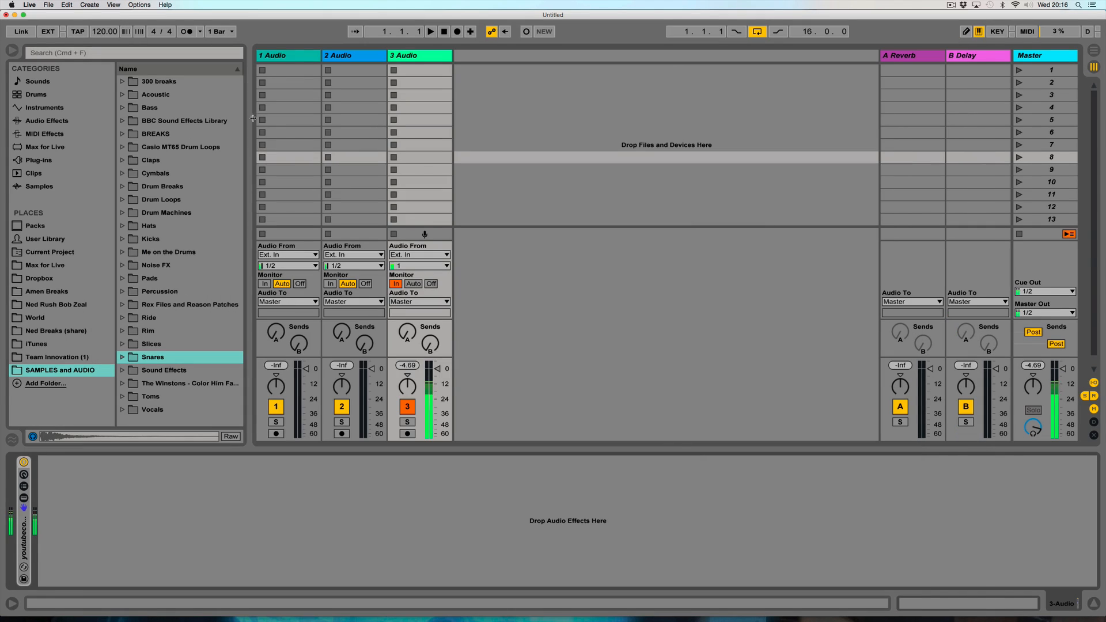
- Expand the Bass folder in the SAMPLES and AUDIO place and audition the 27-BSA samples, from 27-BSA05.wav up to 27-BSA19.wav
left_click(290, 58)
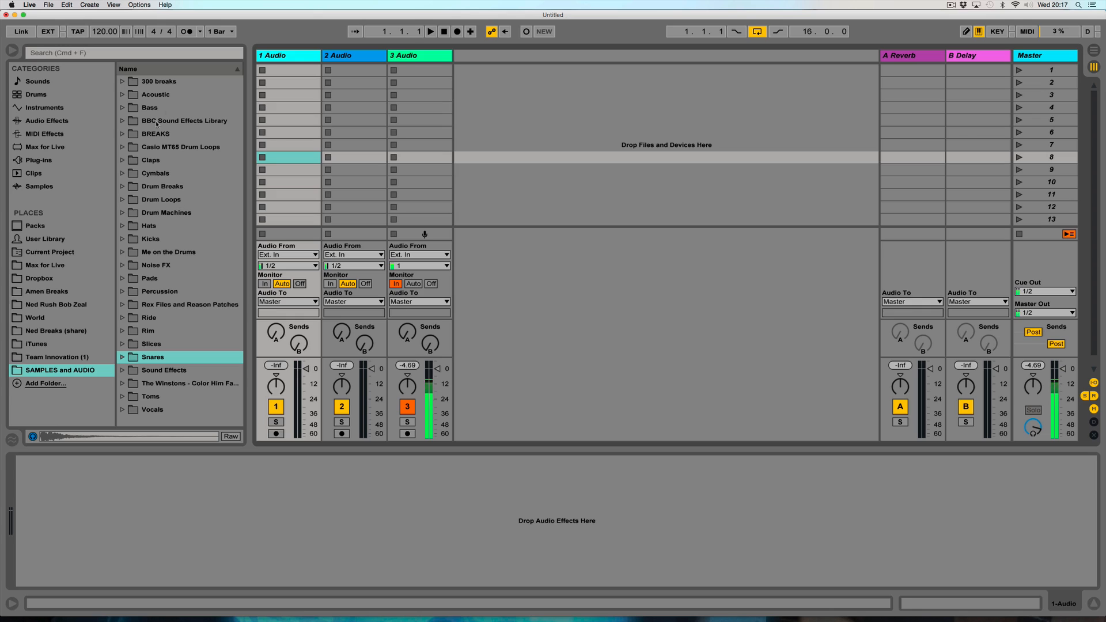
left_click(122, 108)
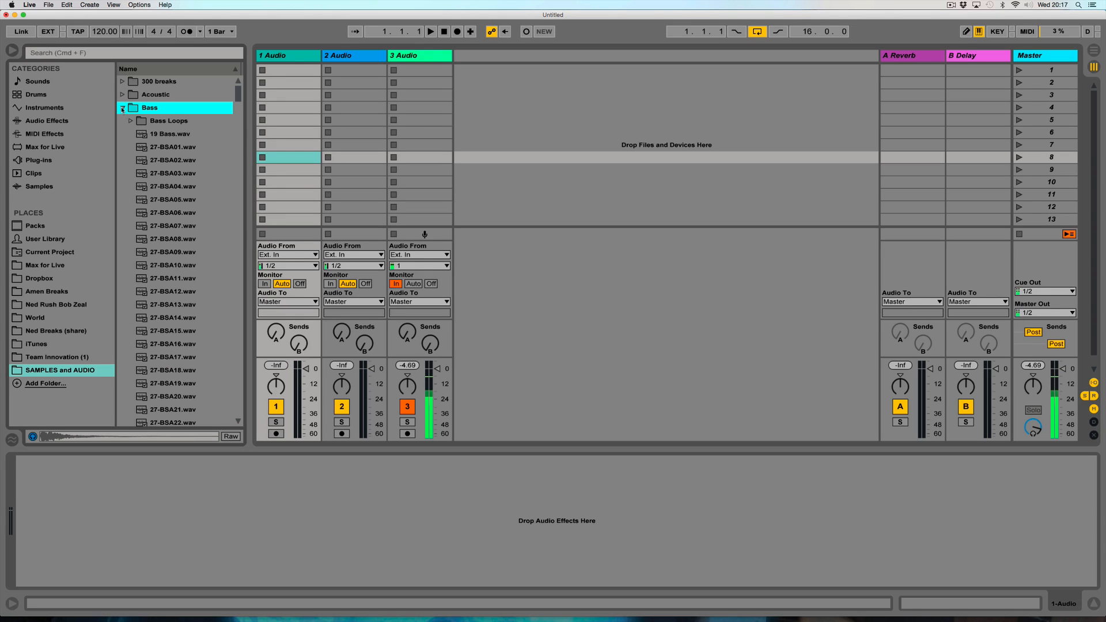
left_click(166, 200)
key("Down")
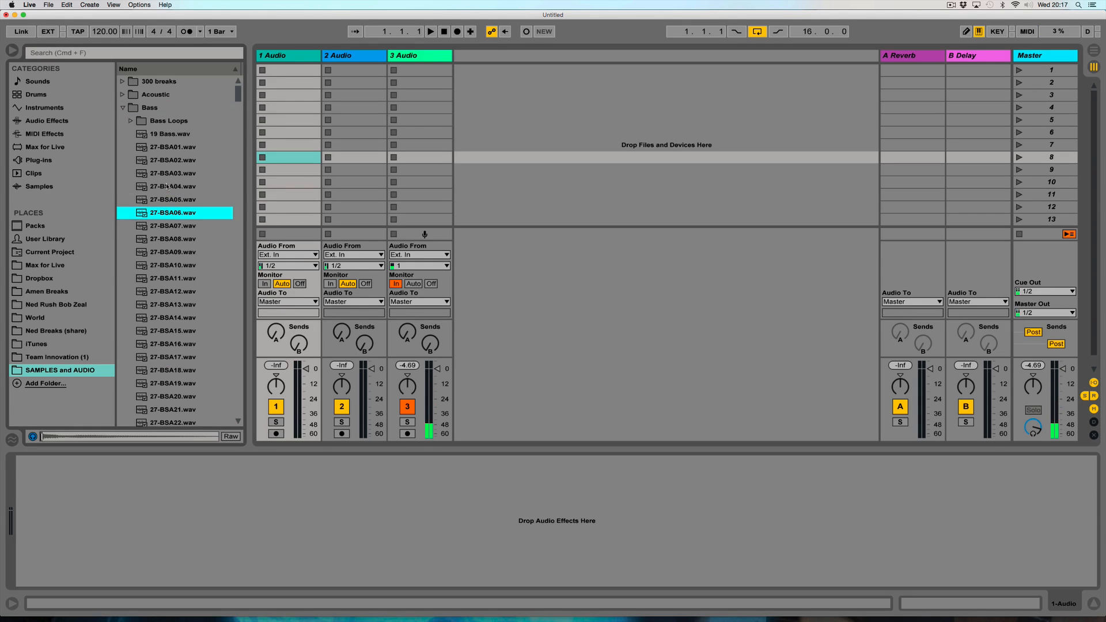
key("Down")
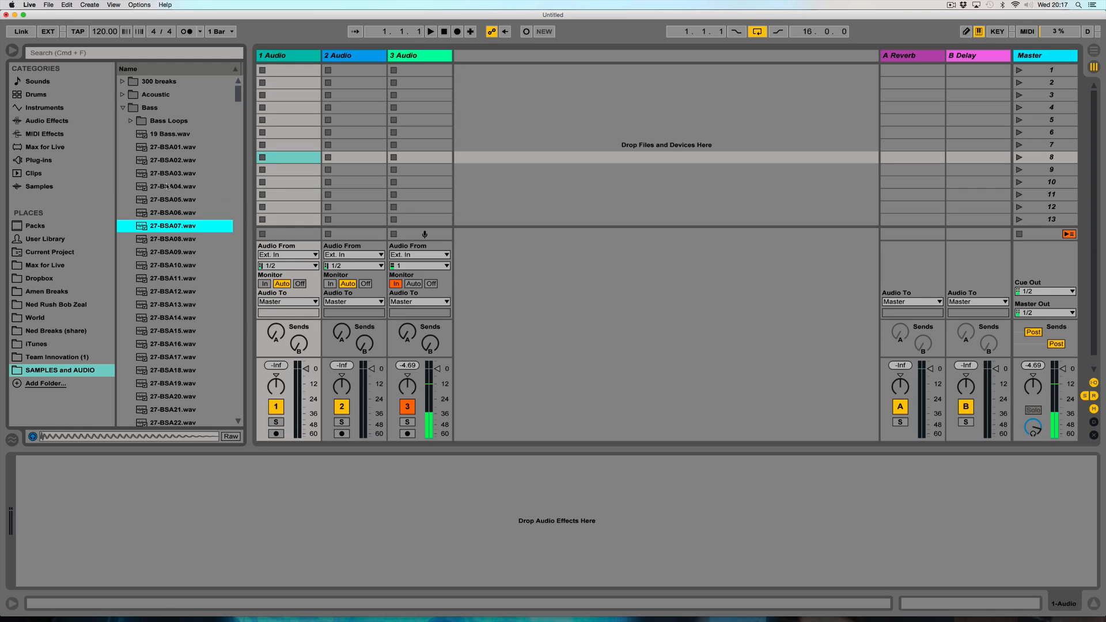
key("Down")
key("Down")
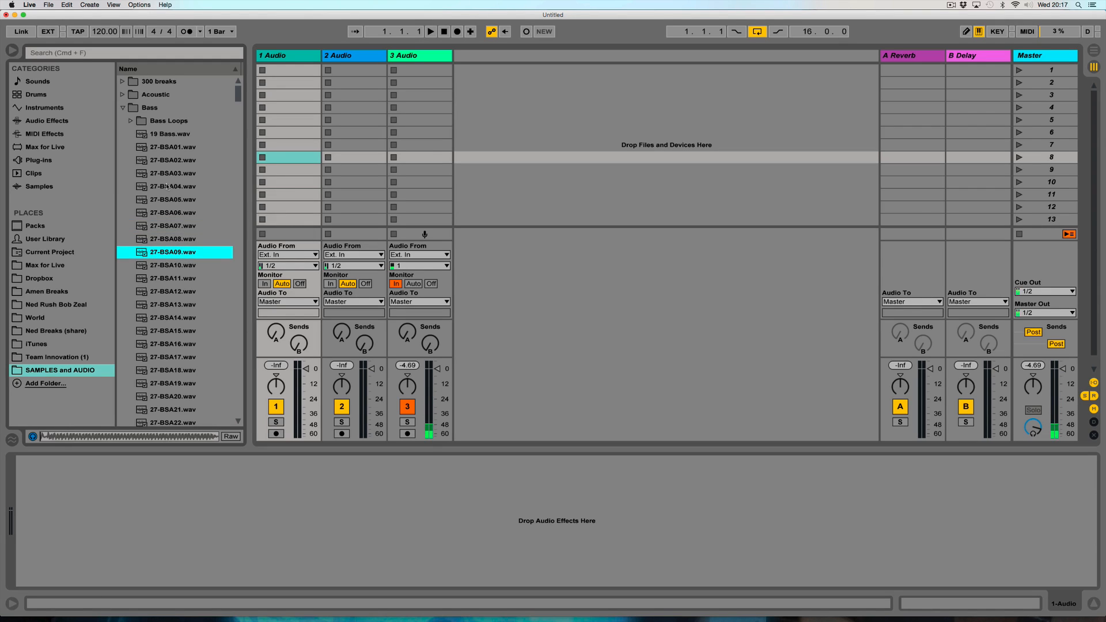
key("Down")
key("Down")
key("Up")
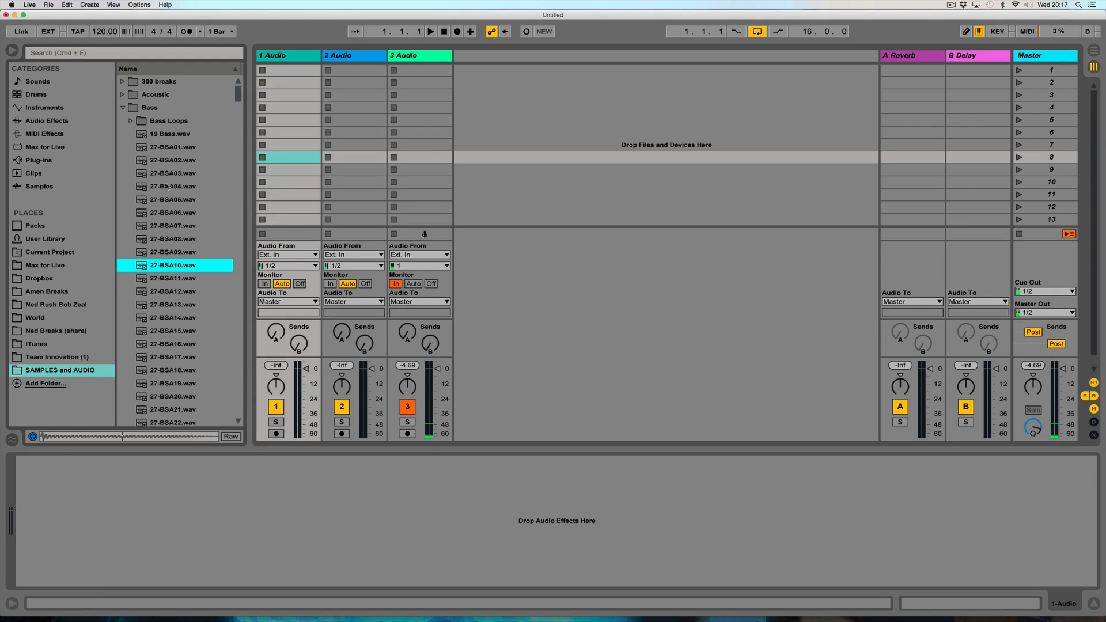
key("Down")
key("Down")
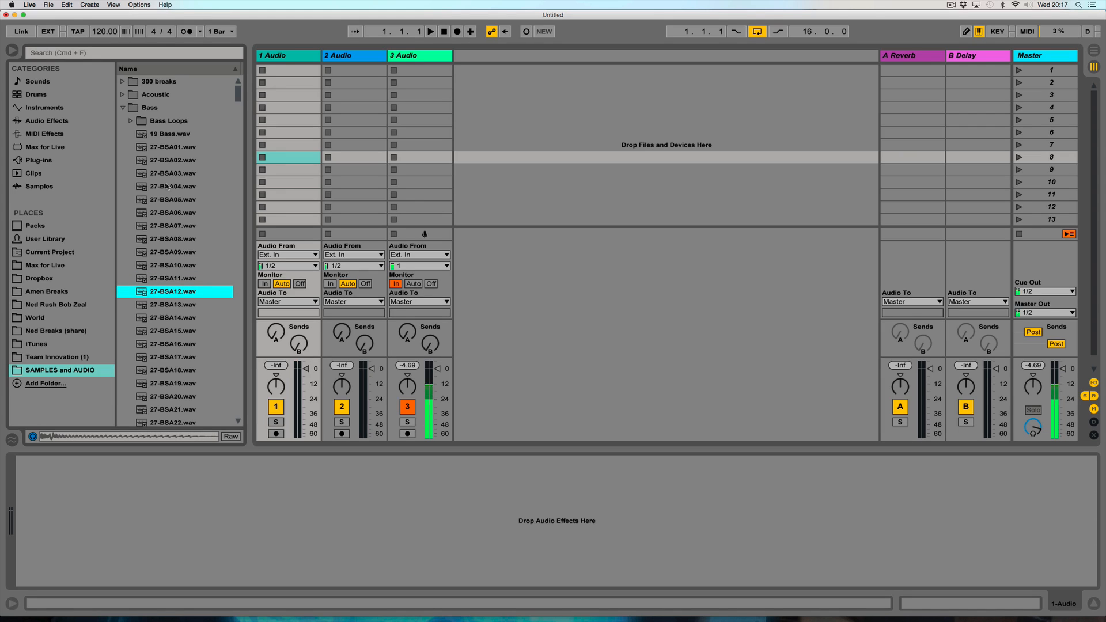
key("Up")
key("Down")
key("Down")
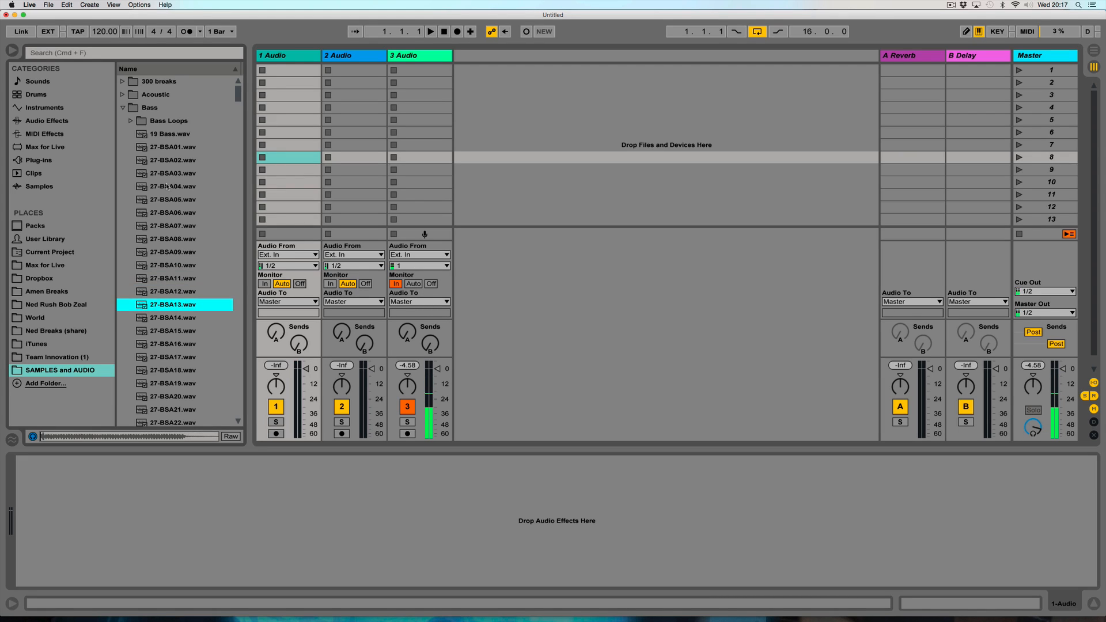
key("Down")
key("Down")
key("Down")
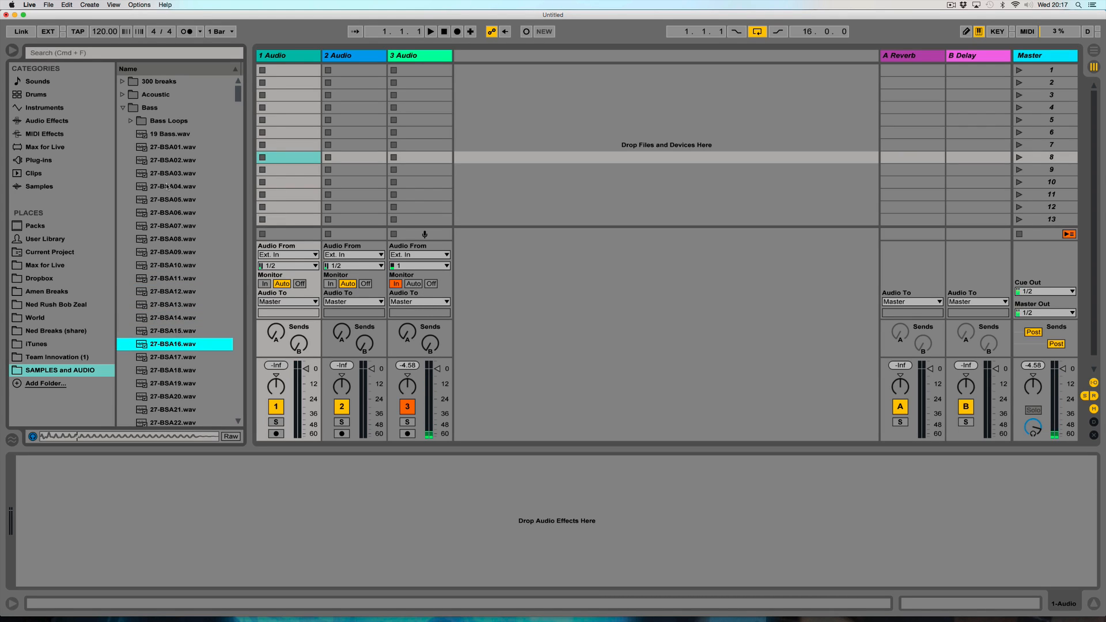
key("Up")
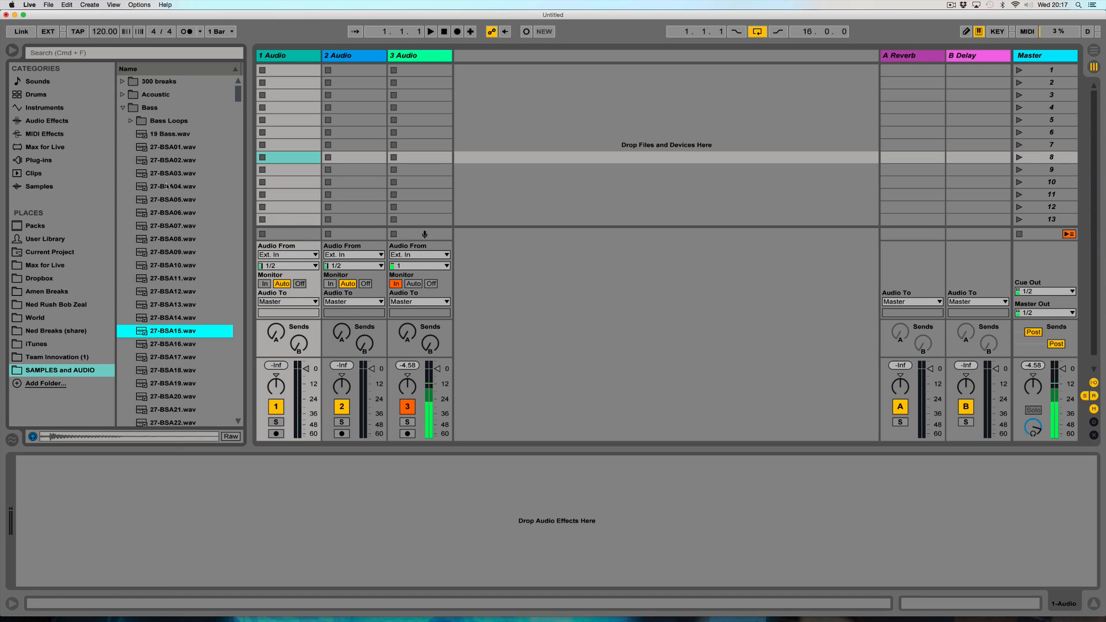
key("Up")
key("Down")
key("Down")
key("Down")
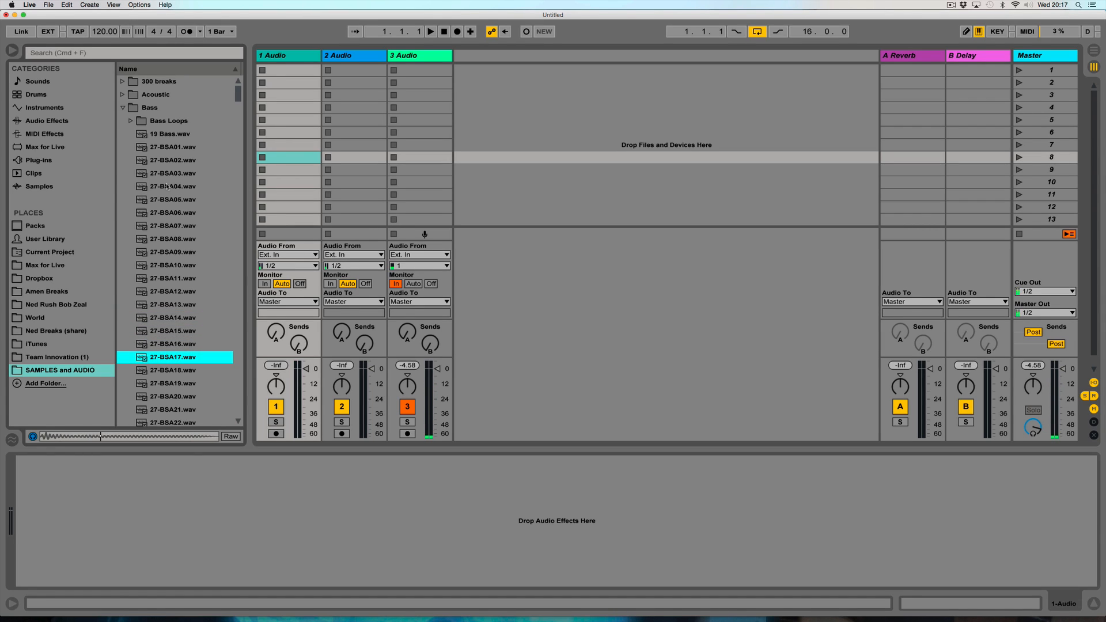
key("Down")
key("Down")
key("Down")
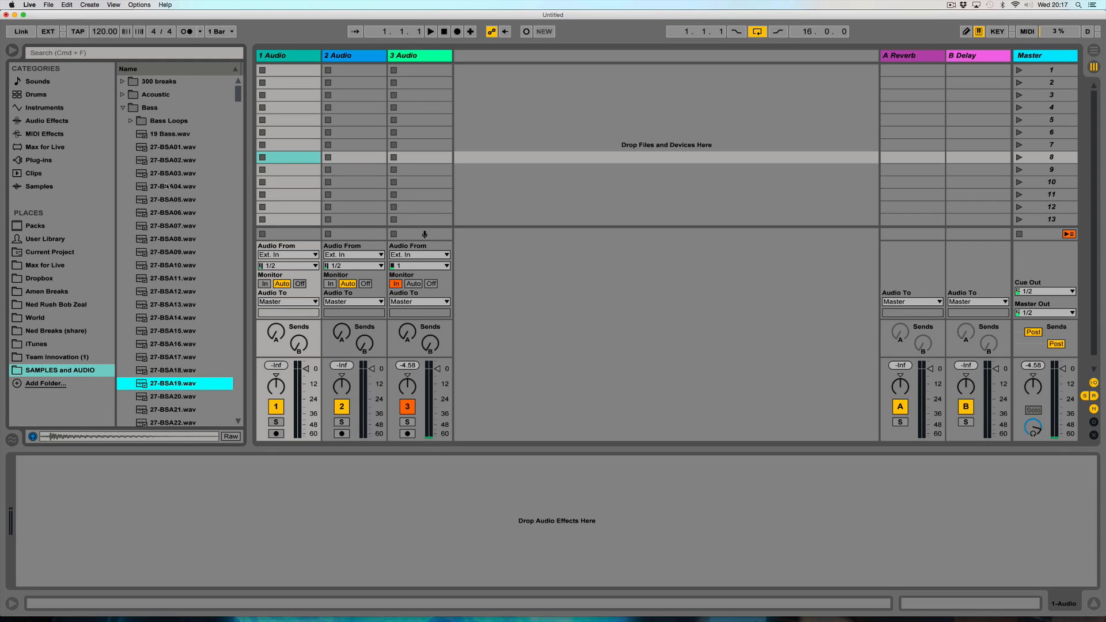
key("Up")
key("Up")
key("Up")
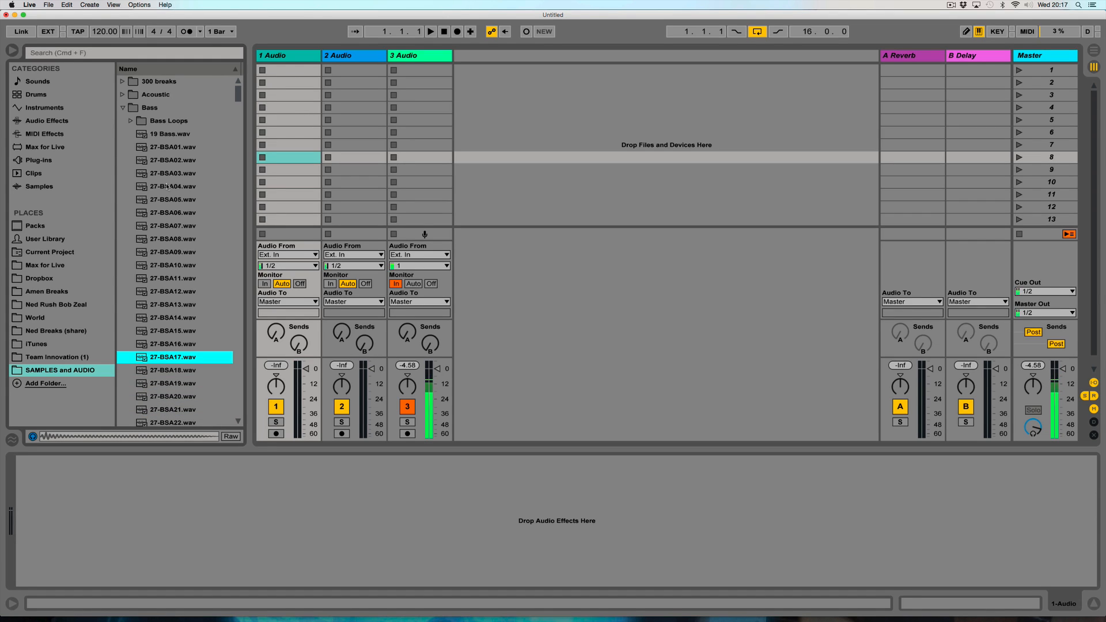
- Add a Limiter audio effect to the Master track
left_click(1034, 49)
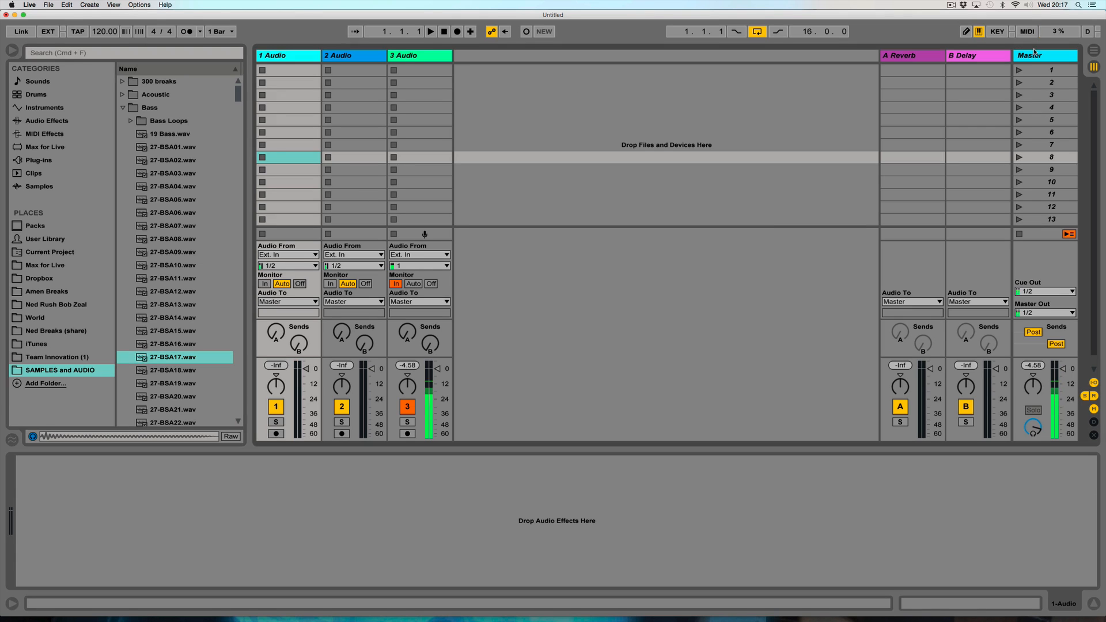
left_click(1035, 56)
left_click(20, 123)
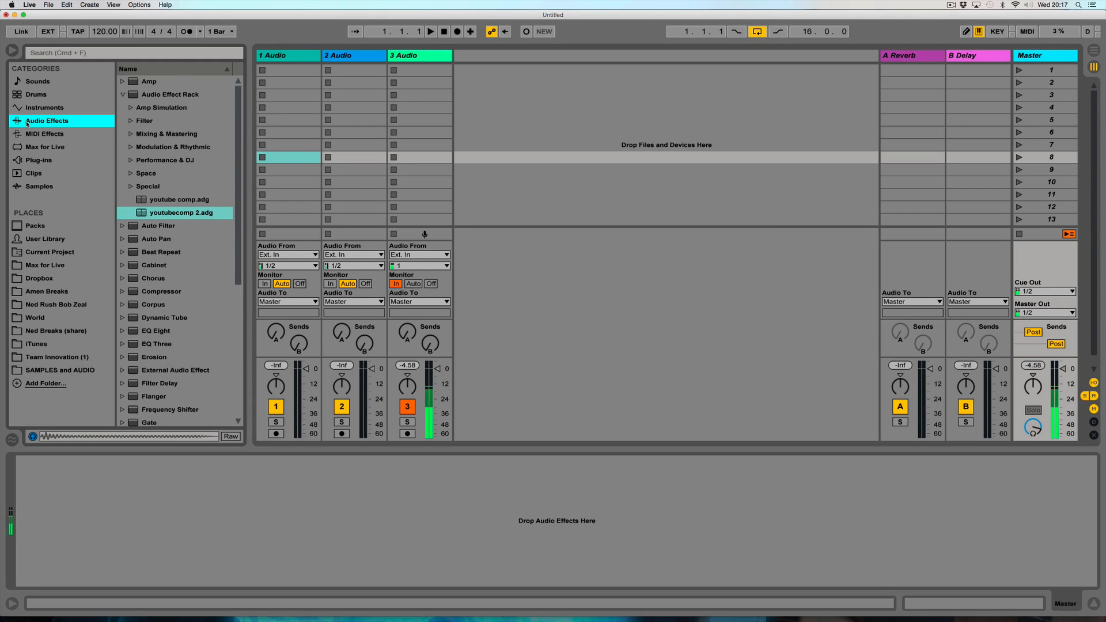
scroll(137, 276, "down", 5)
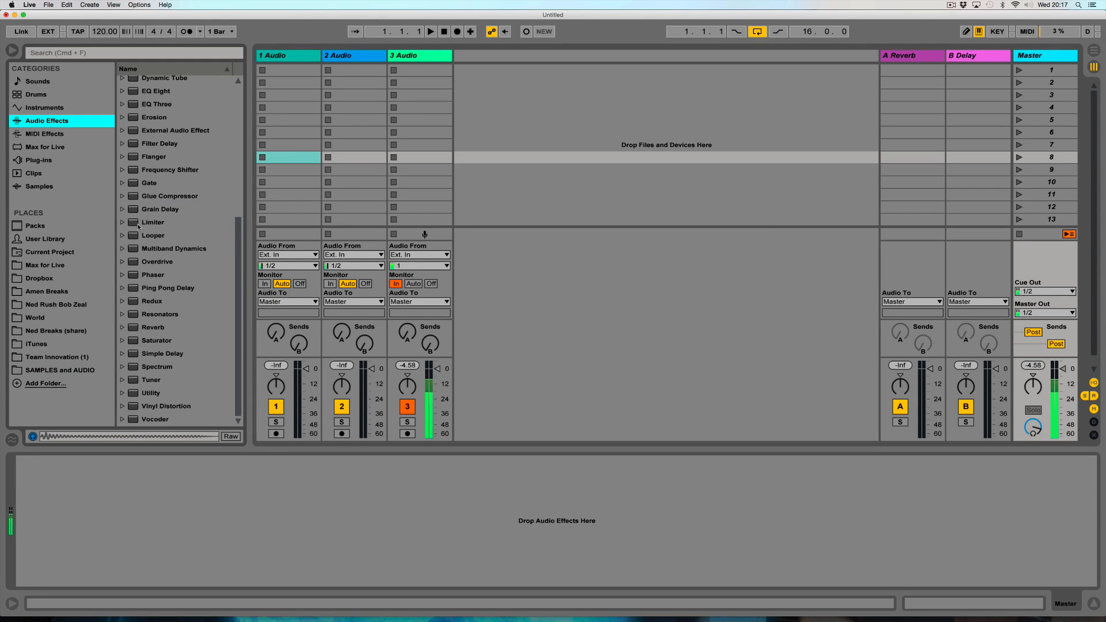
left_click_drag(138, 226, 215, 562)
- Audition the bass samples again and load 27-BSA10.wav into the first clip slot of track 1 Audio
left_click(288, 57)
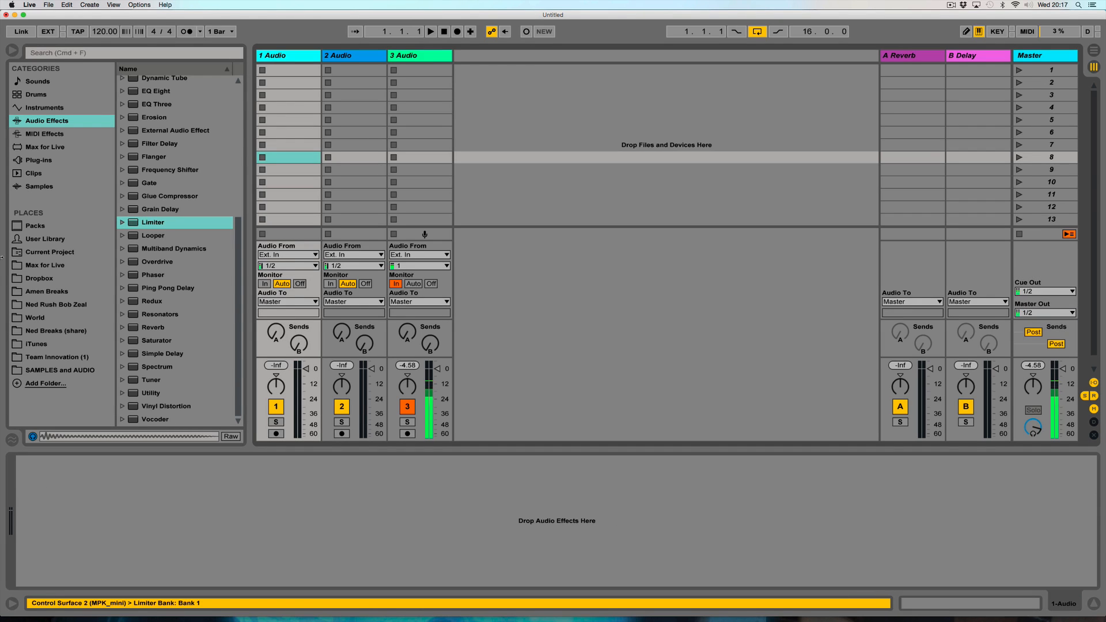
left_click(26, 370)
key("Up")
key("Up")
key("Up")
key("Up")
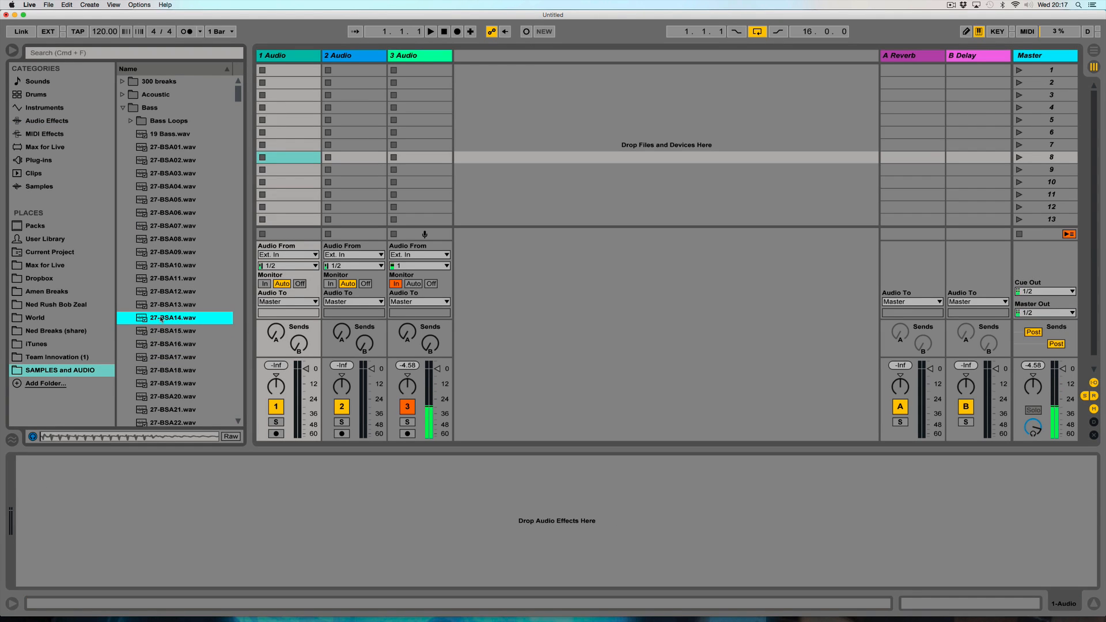
key("Up")
key("Up")
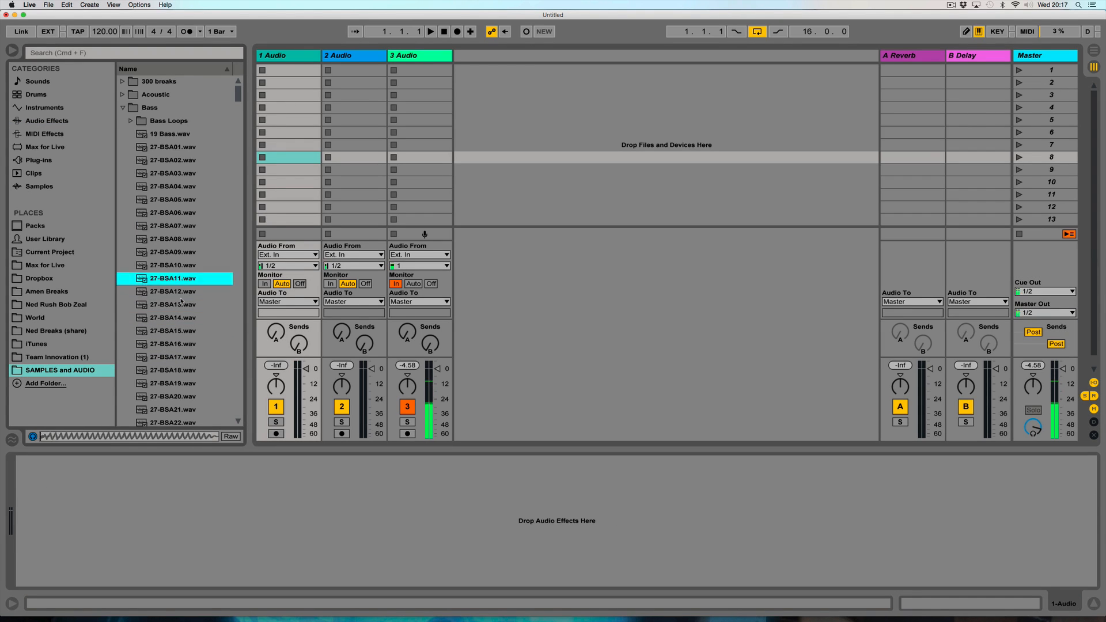
key("Up")
left_click_drag(173, 265, 292, 73)
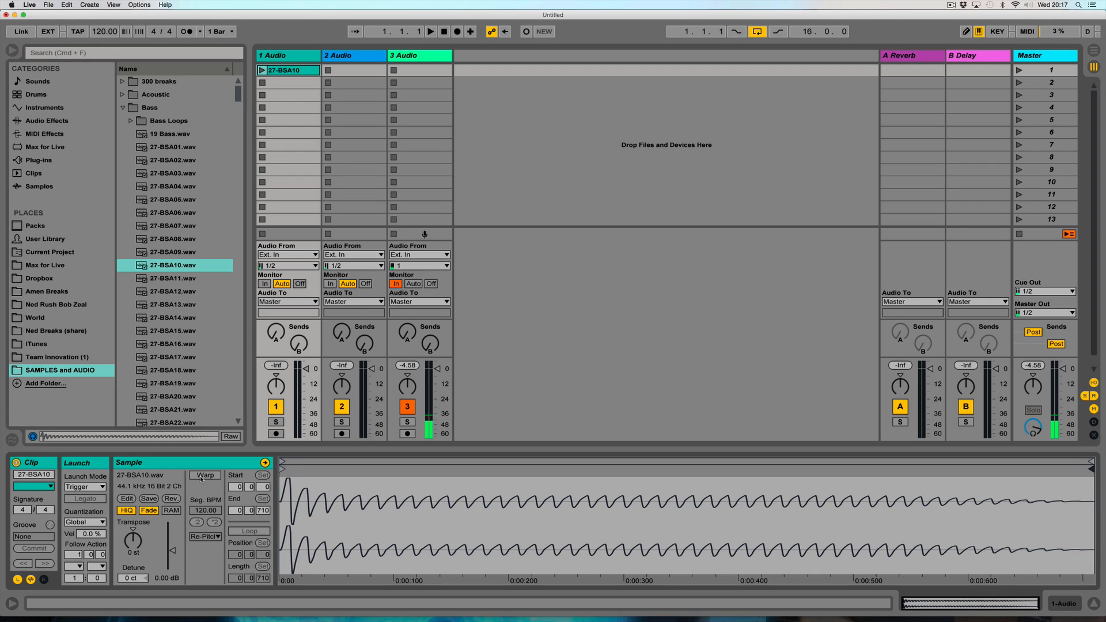
- Enable Warp on the 27-BSA10 clip and set its follow action to Next with a time of 0 1 0
left_click(204, 476)
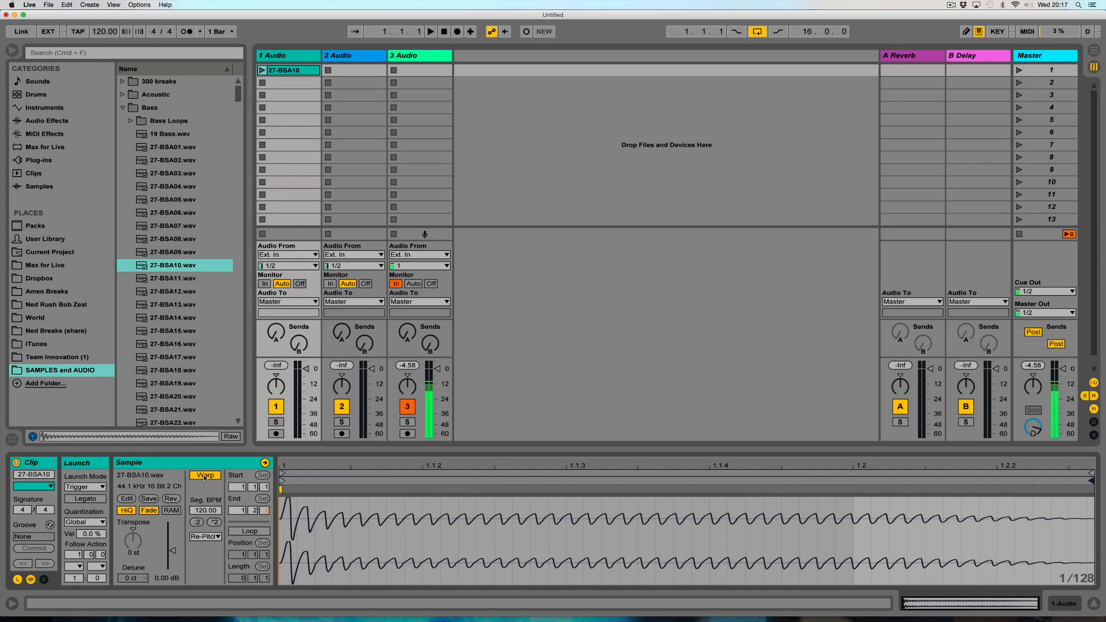
left_click(74, 566)
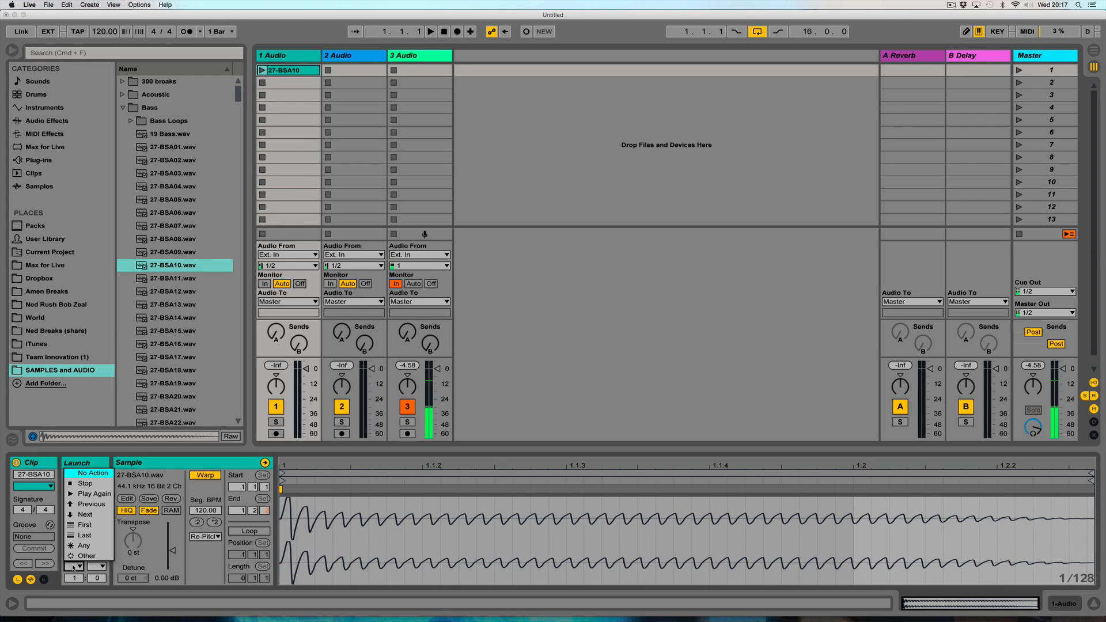
left_click(86, 515)
left_click_drag(101, 556, 102, 575)
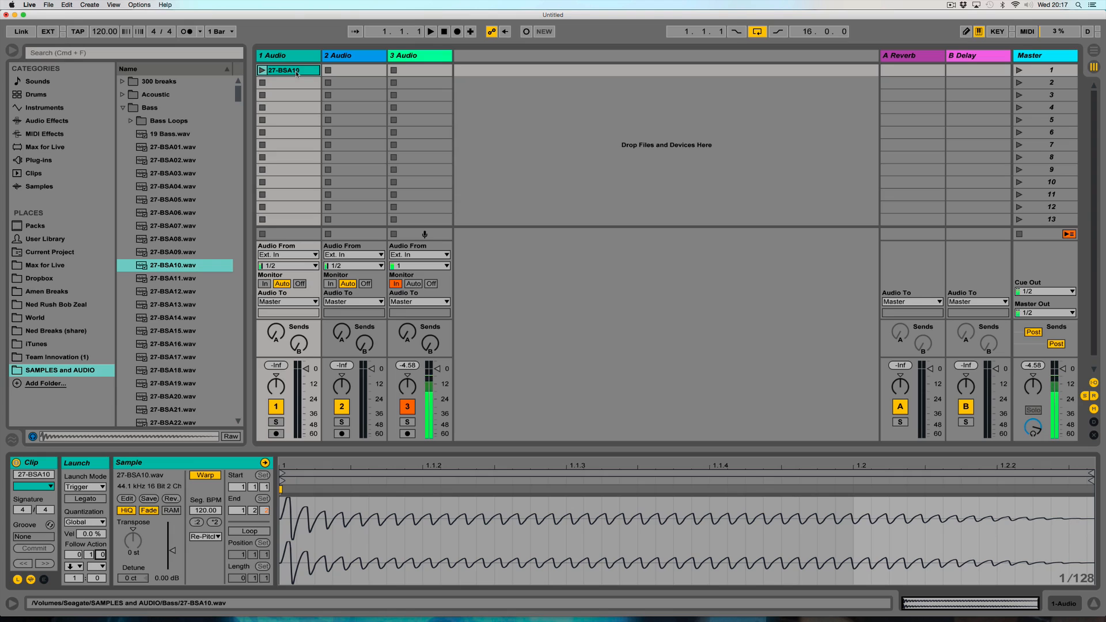
- Duplicate the 27-BSA10 clip three times to fill the first four slots of track 1
key("super+d")
key("super+d")
key("super+d")
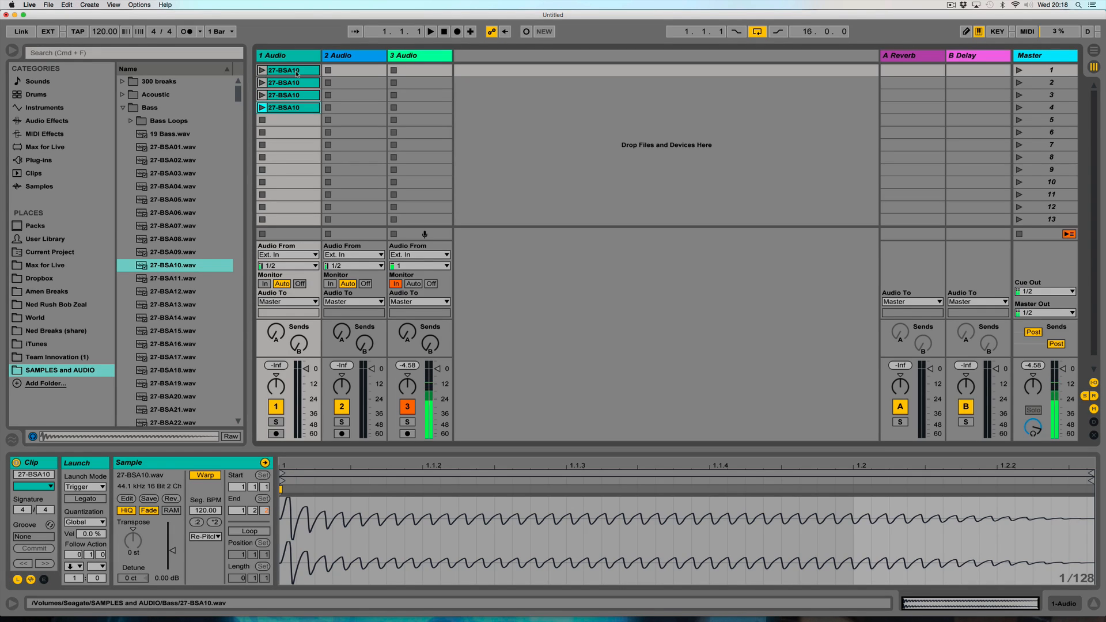
- Launch the first clip and set the follow action time to 0 0 2 on the second and fourth clips
left_click(296, 70)
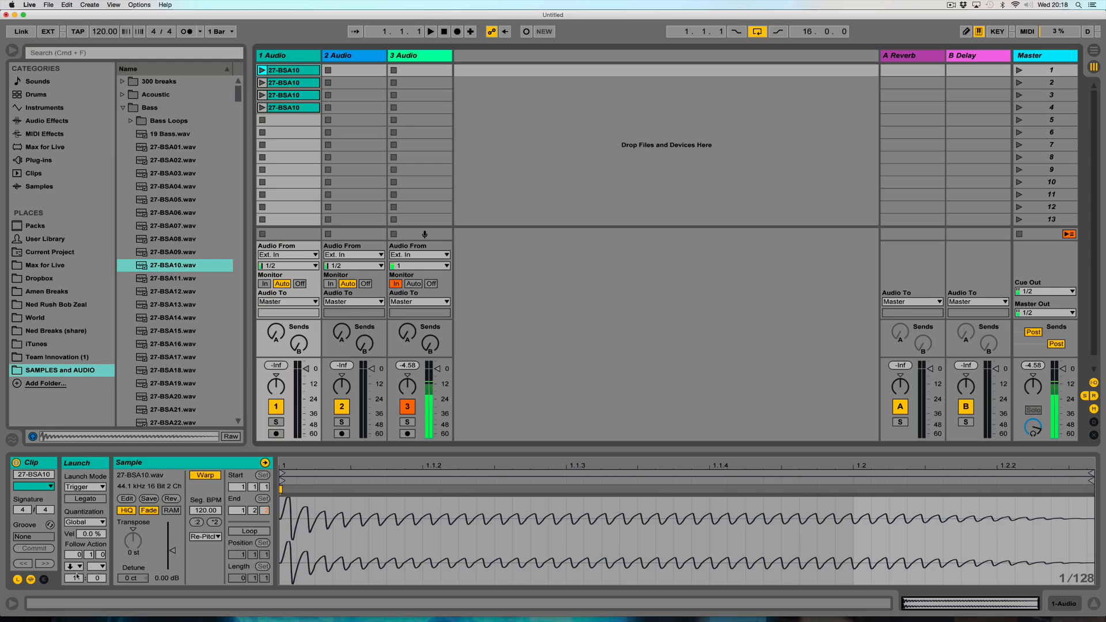
key("Return")
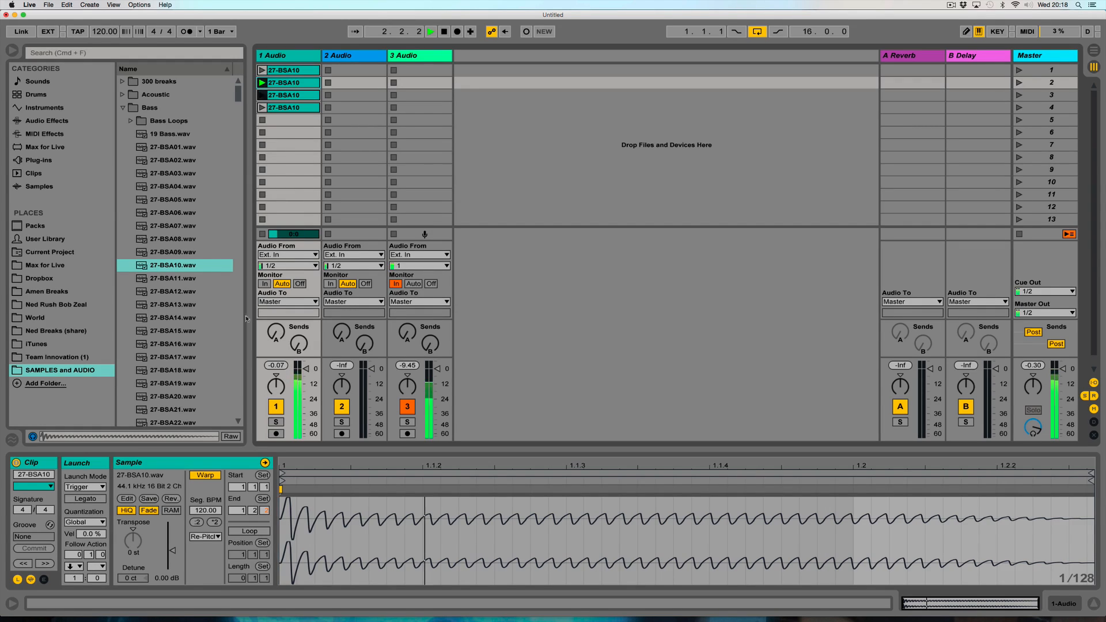
left_click_drag(102, 557, 101, 562)
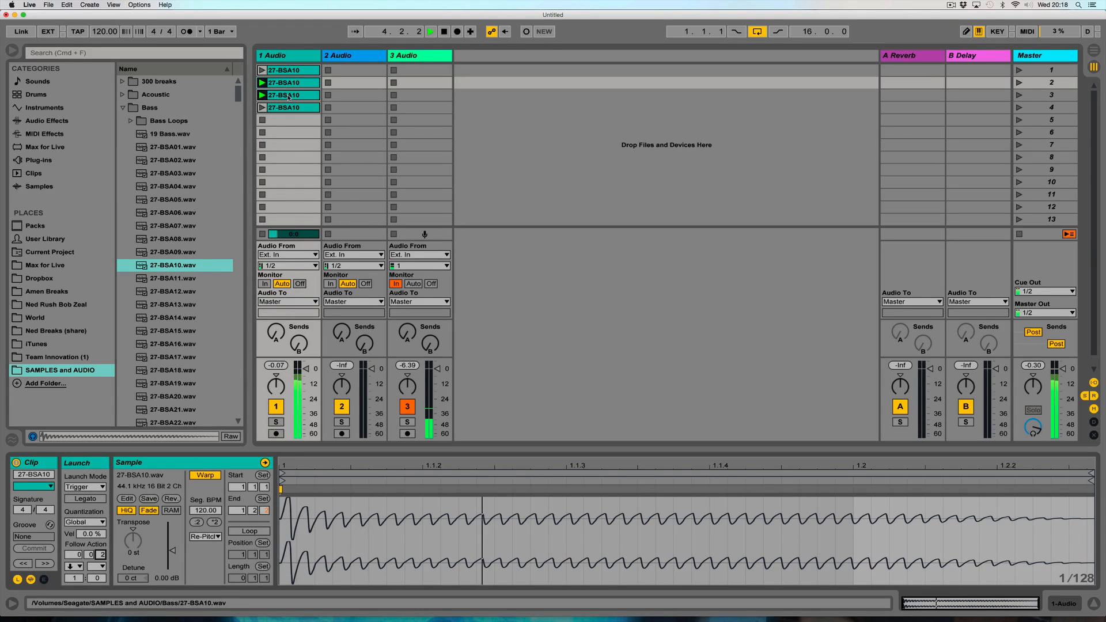
left_click_drag(103, 555, 103, 560)
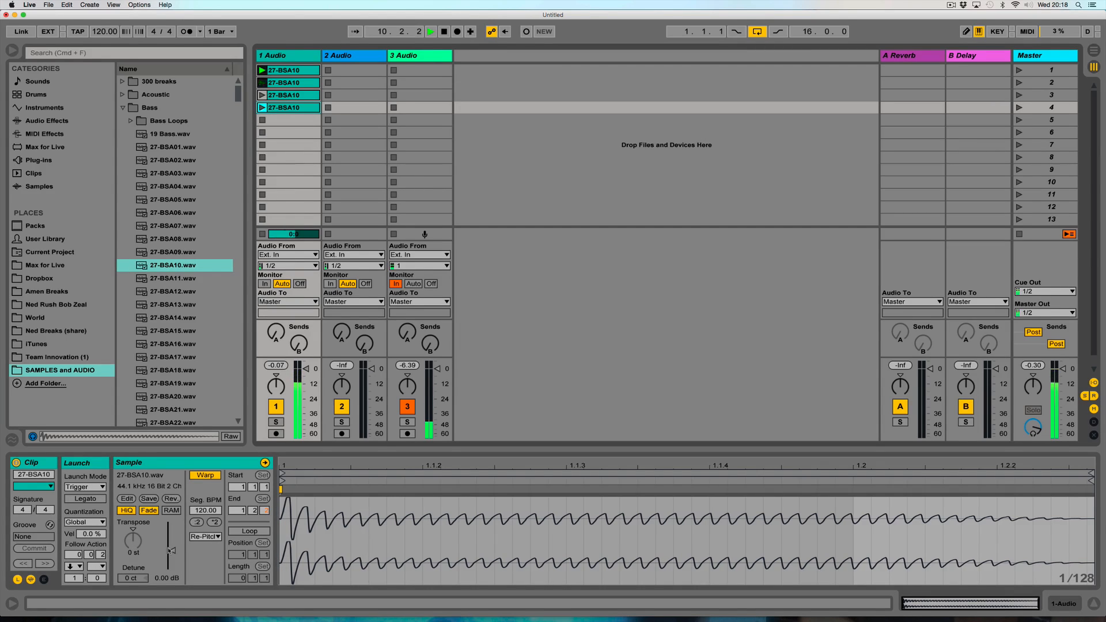
- Set the warp mode of all four clips to Complex and transpose the fourth clip up 3 st
left_click(291, 109, "shift")
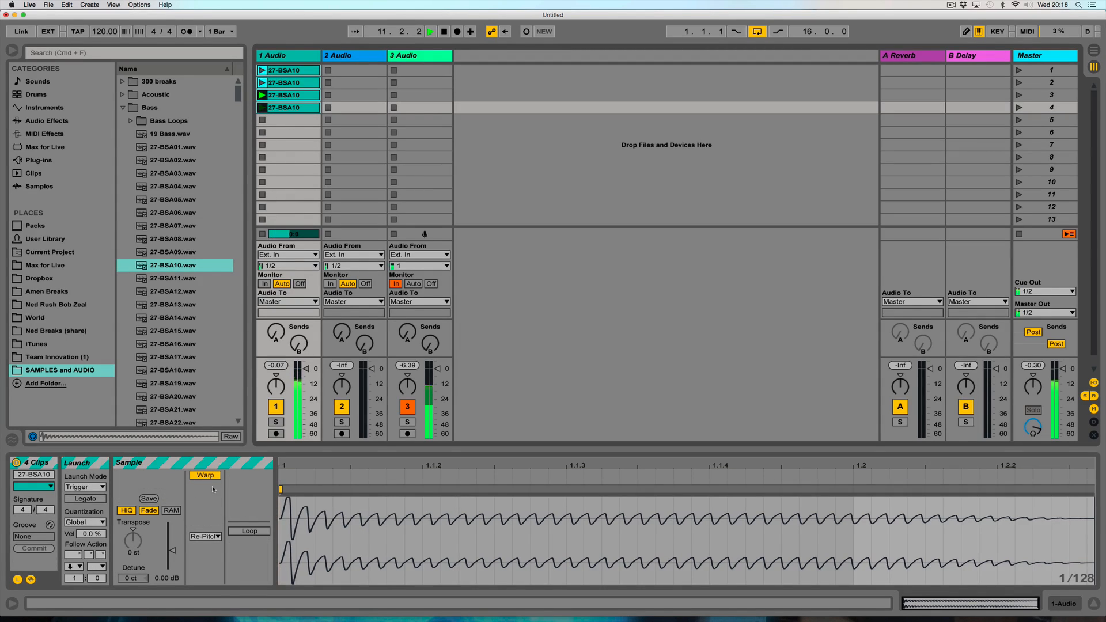
left_click(204, 537)
left_click(213, 588)
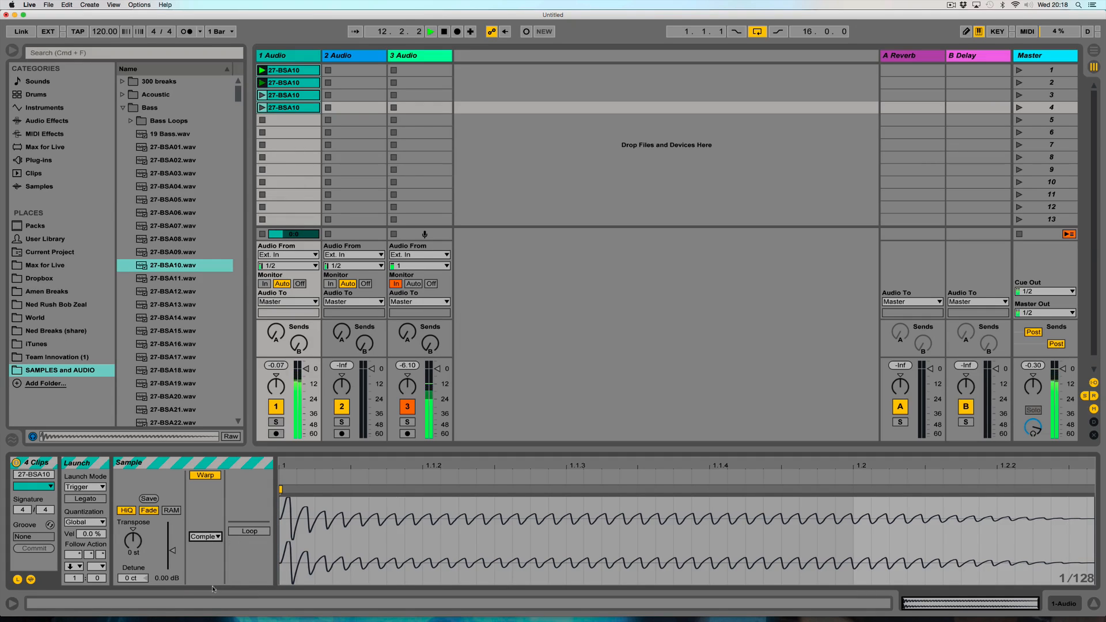
left_click(287, 107)
left_click_drag(133, 540, 133, 537)
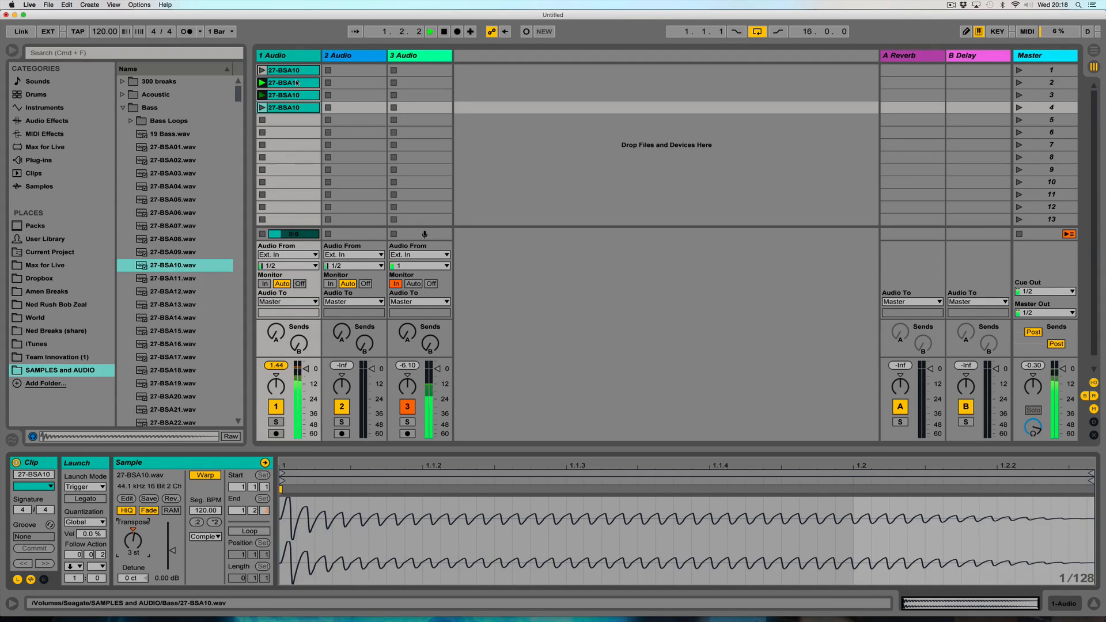
- Duplicate the four 27-BSA10 clips together into slots 5 to 8 of track 1
left_click(288, 109, "shift")
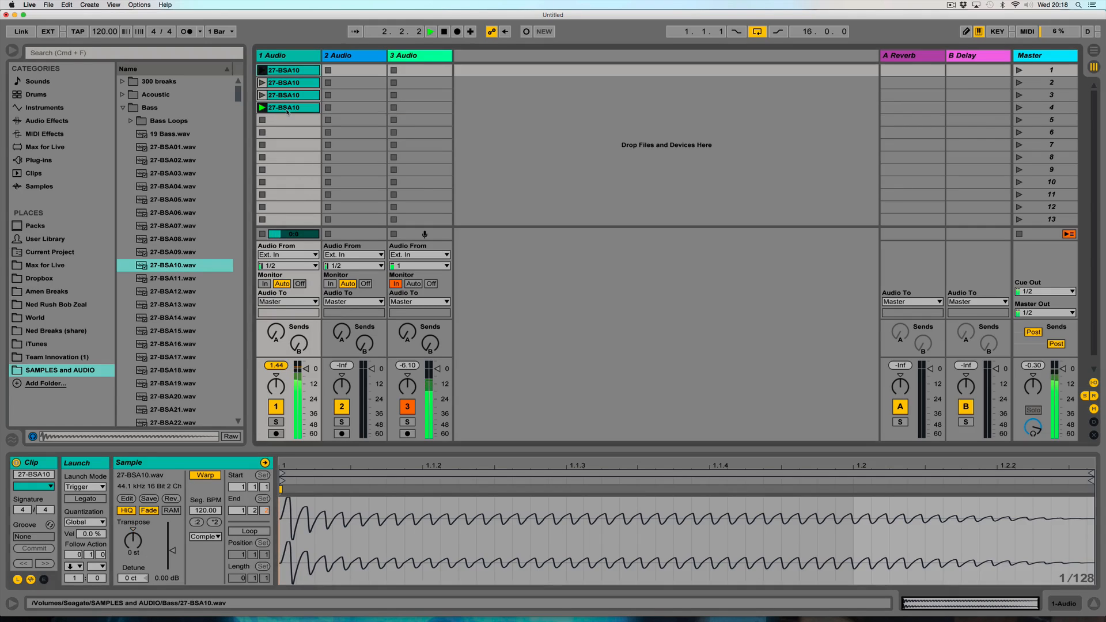
key("super+d")
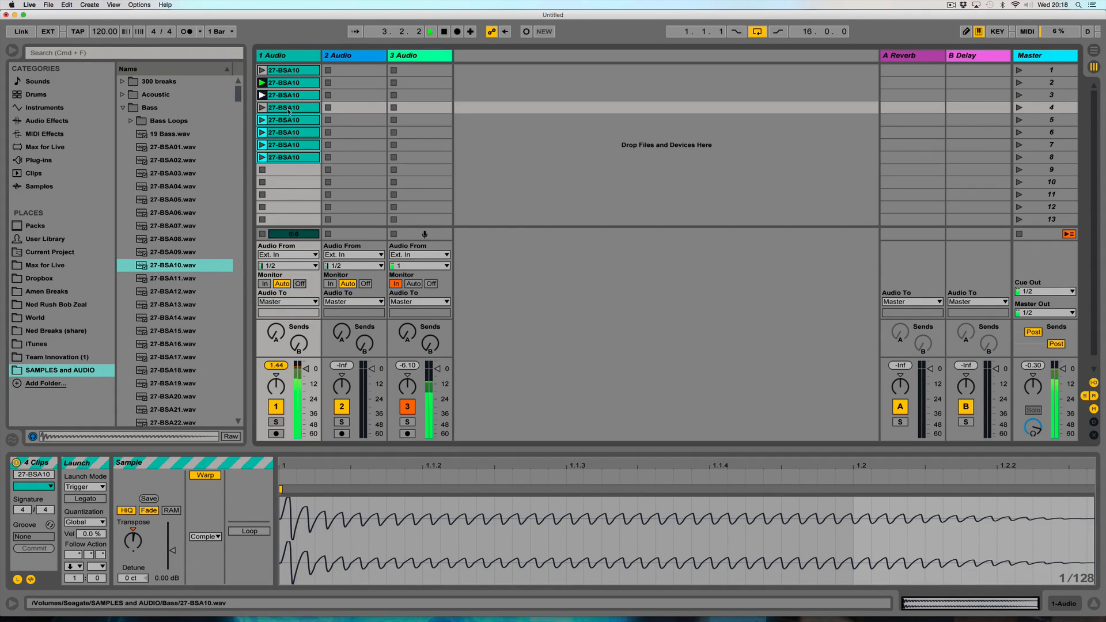
- Set the transposition of the sixth 27-BSA10 clip on track 1 to -2 st
left_click(294, 121)
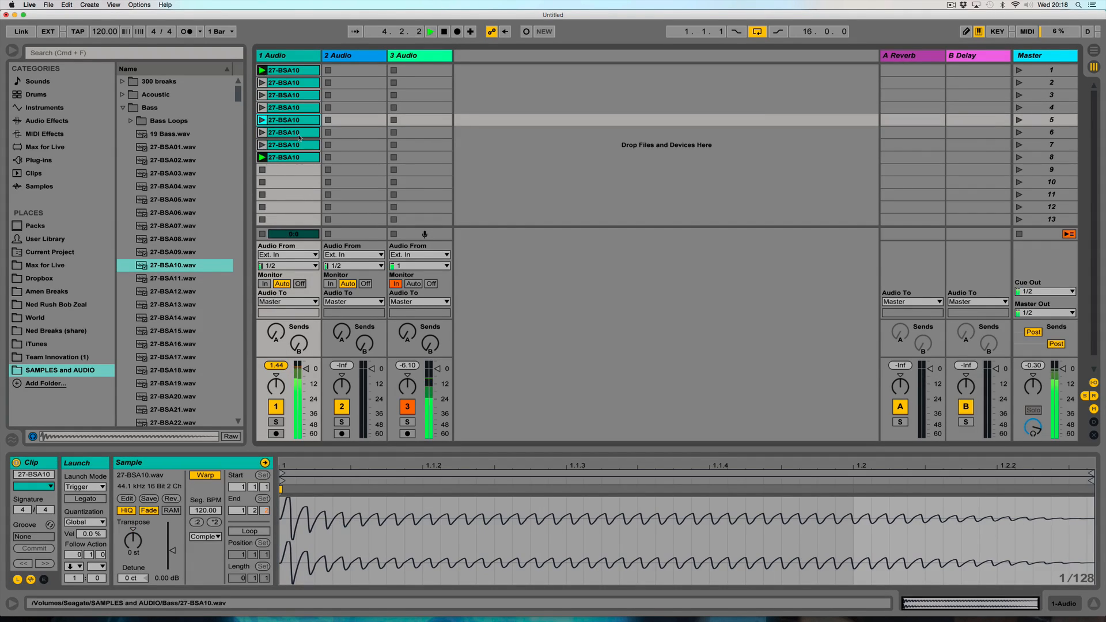
left_click(291, 133)
left_click_drag(133, 540, 133, 548)
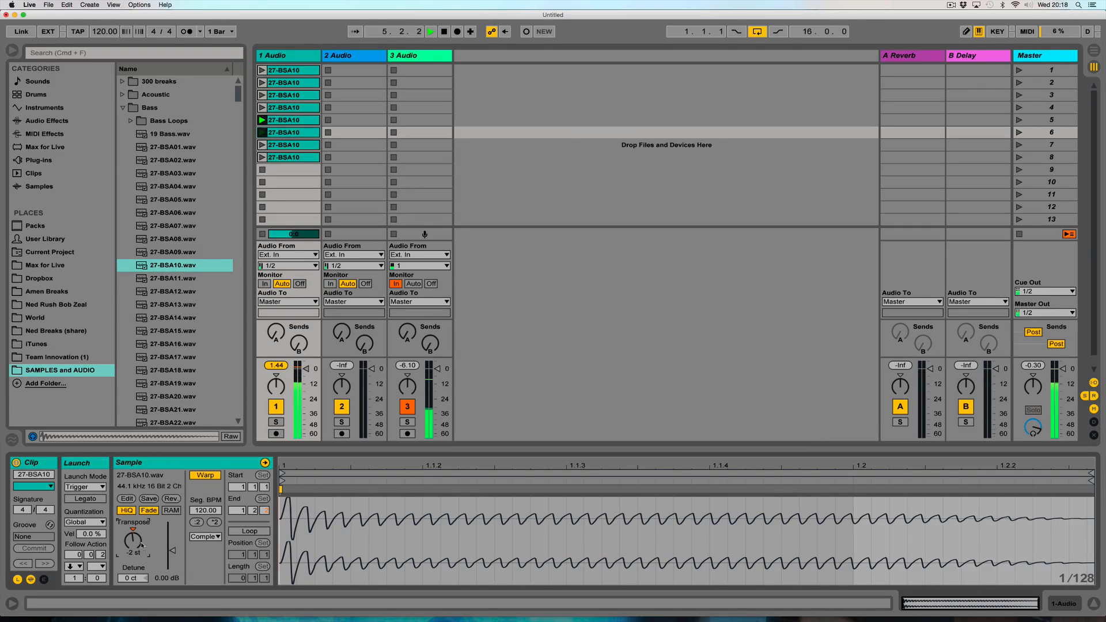
- Set the follow action time of the seventh 27-BSA10 clip on track 1 to 0 0 2
left_click(276, 144)
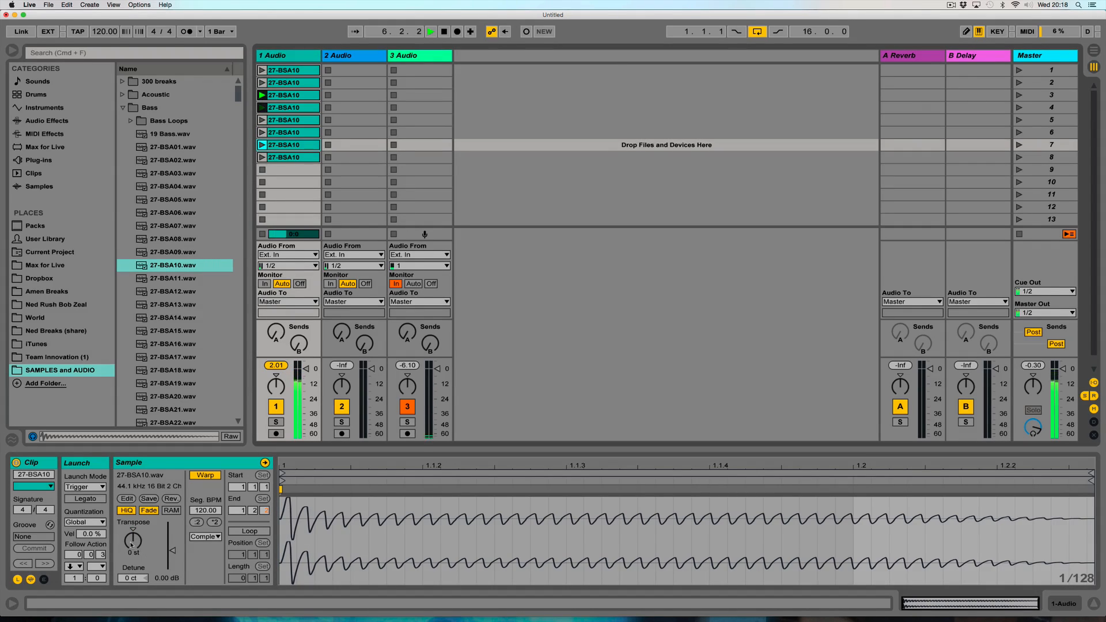
left_click_drag(101, 555, 101, 557)
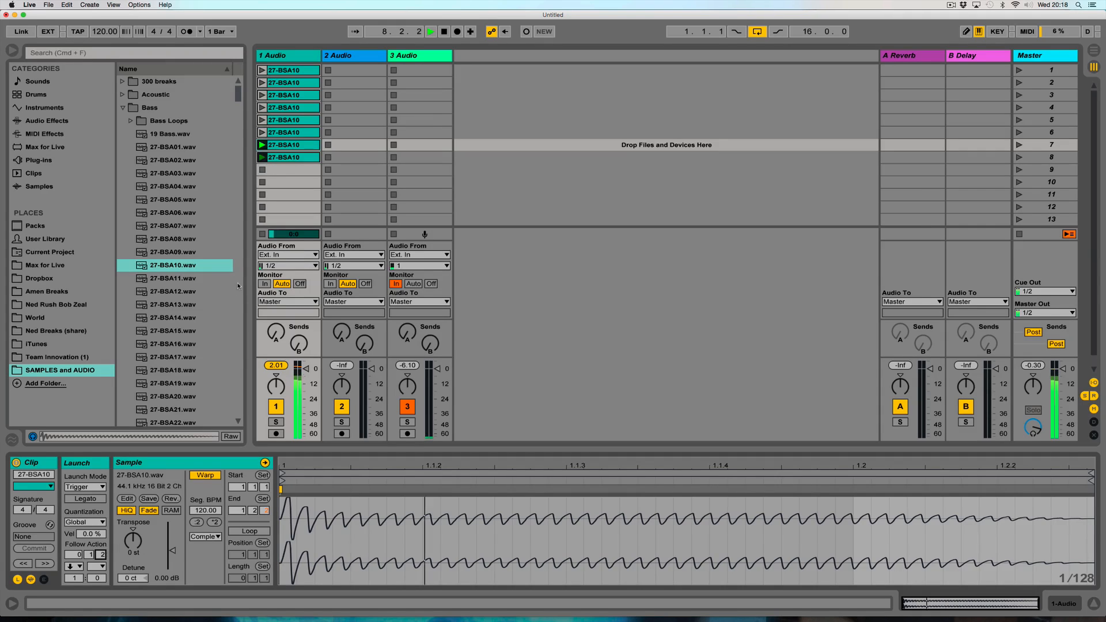
left_click_drag(101, 555, 101, 559)
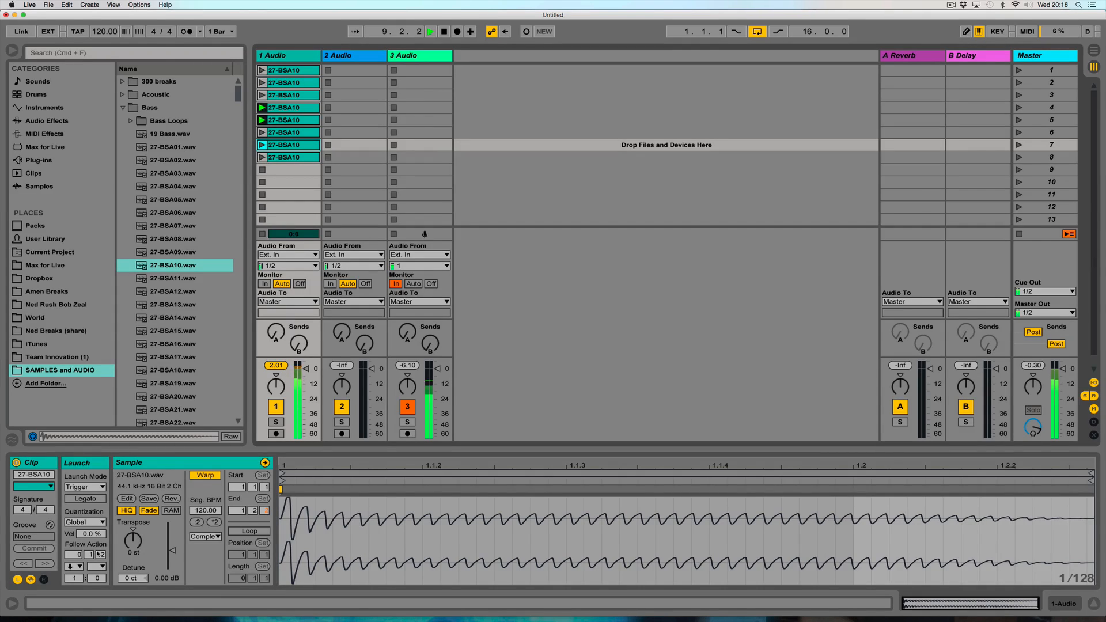
key("Down")
key("Down")
key("Down")
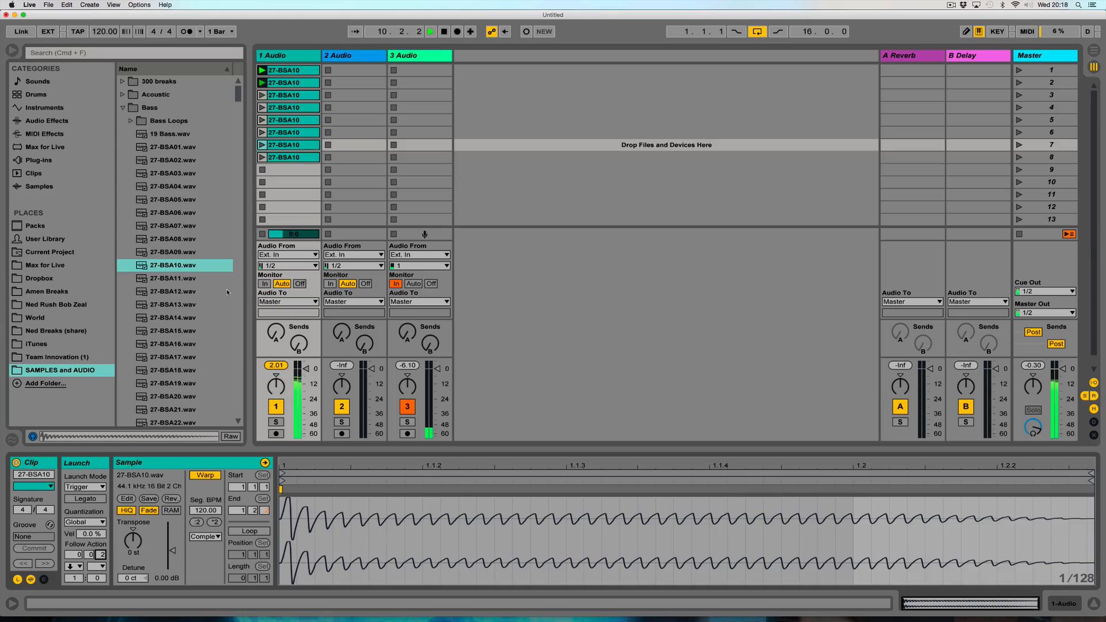
- Set the transposition of the eighth 27-BSA10 clip on track 1 to 12 st
left_click(294, 158)
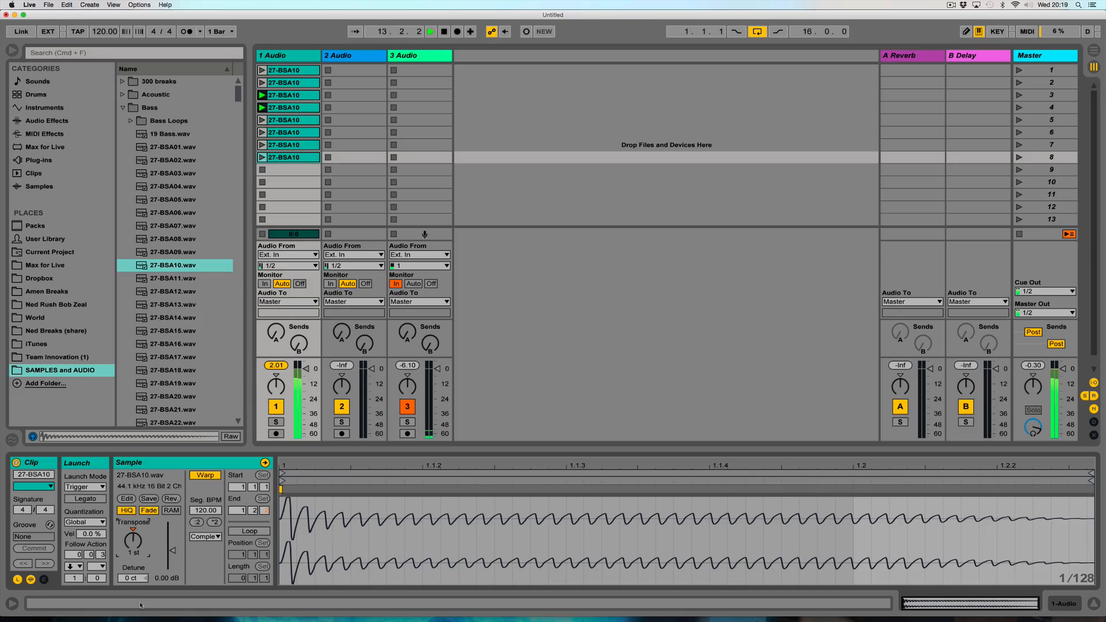
left_click_drag(130, 544, 145, 605)
key("Down")
key("Down")
key("Down")
key("Down")
key("Down")
key("Down")
key("Down")
key("Down")
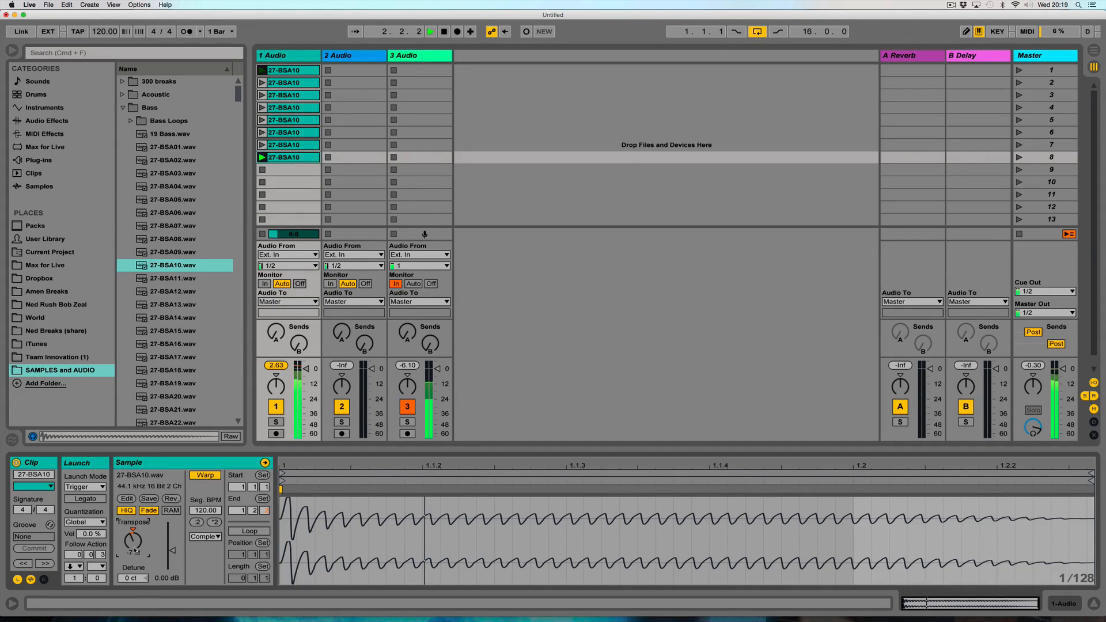
left_click_drag(134, 541, 134, 527)
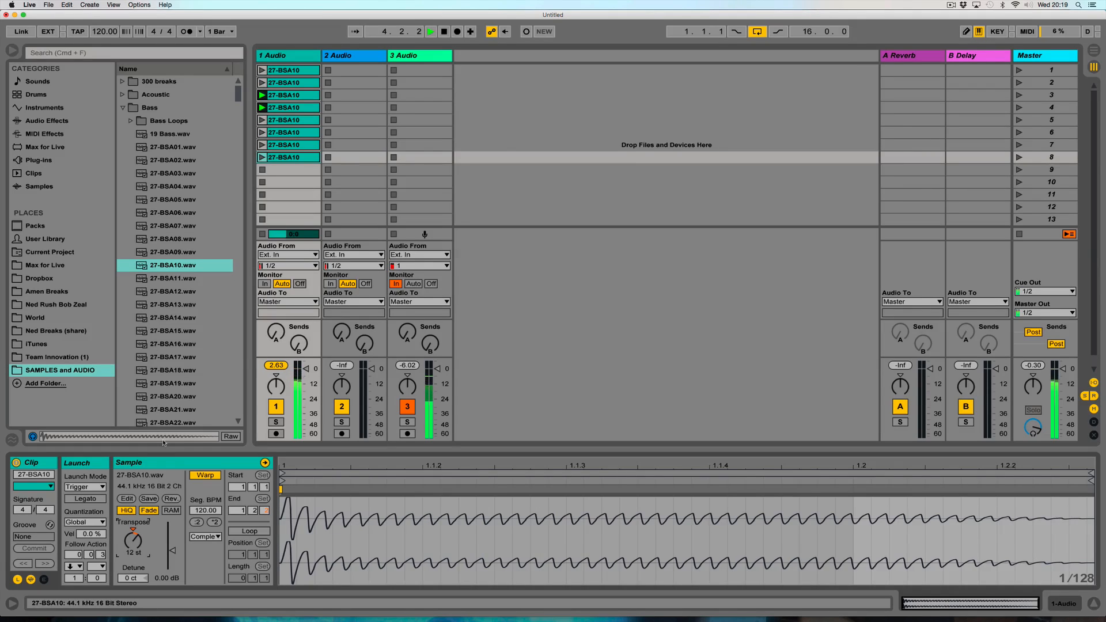
- Audition samples in the Kicks folder and load VEE Bassdrum 027.wav into the first slot of track 2
left_click(122, 109)
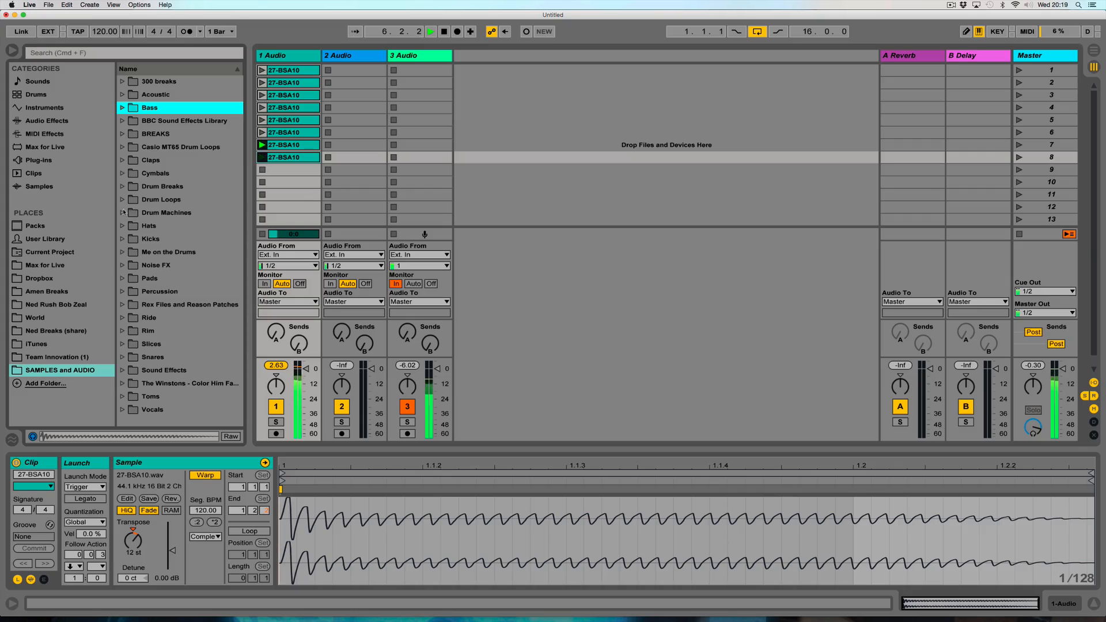
left_click(121, 239)
scroll(167, 224, "down", 15)
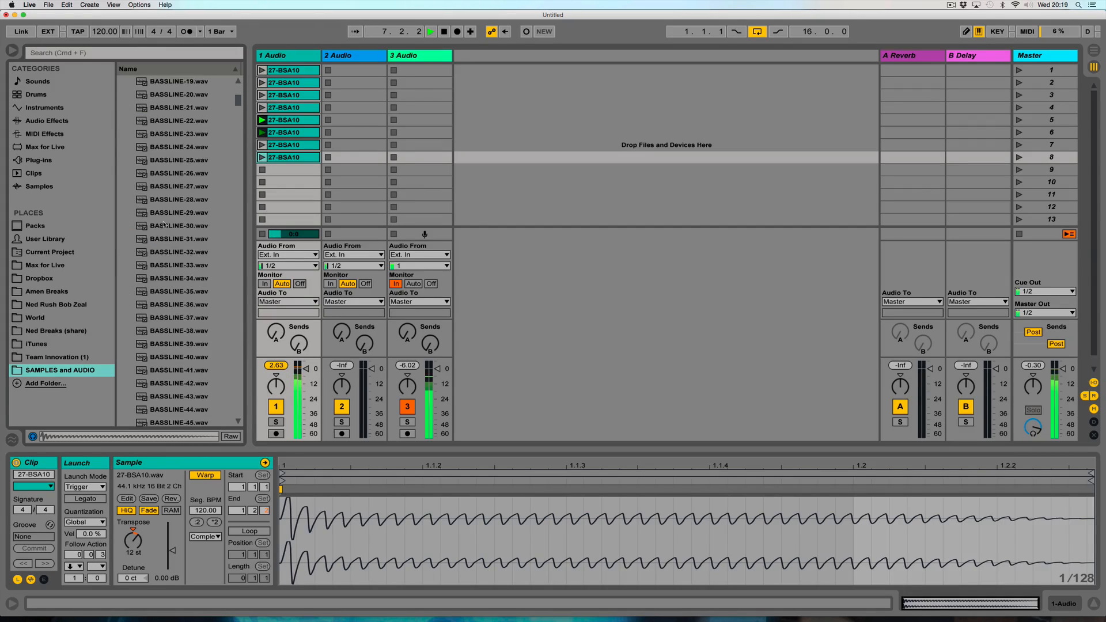
scroll(172, 216, "down", 15)
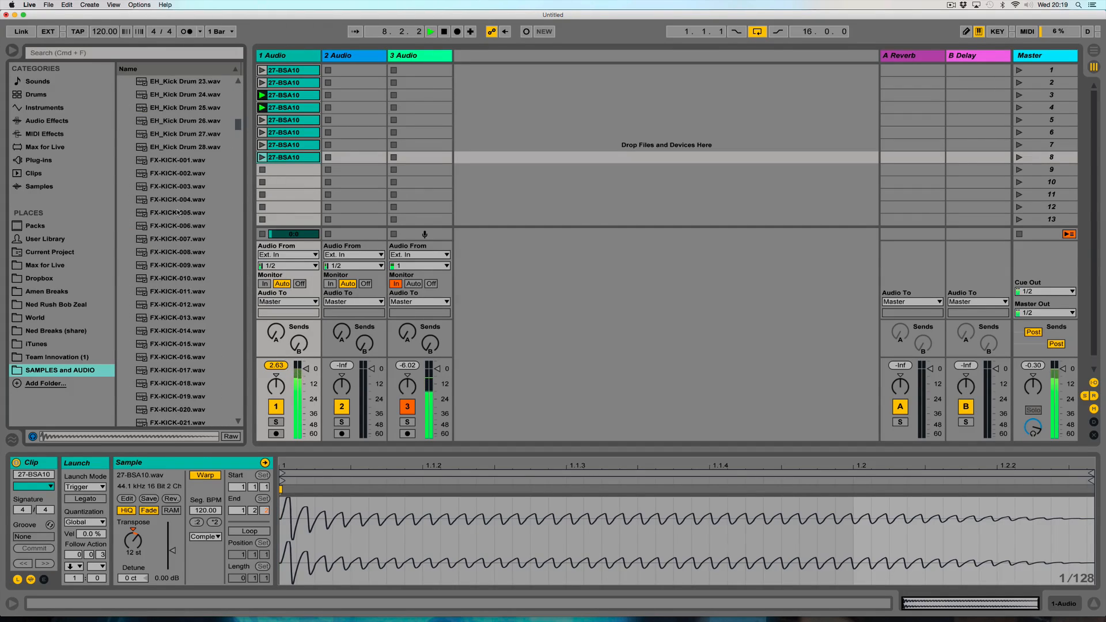
left_click(157, 225)
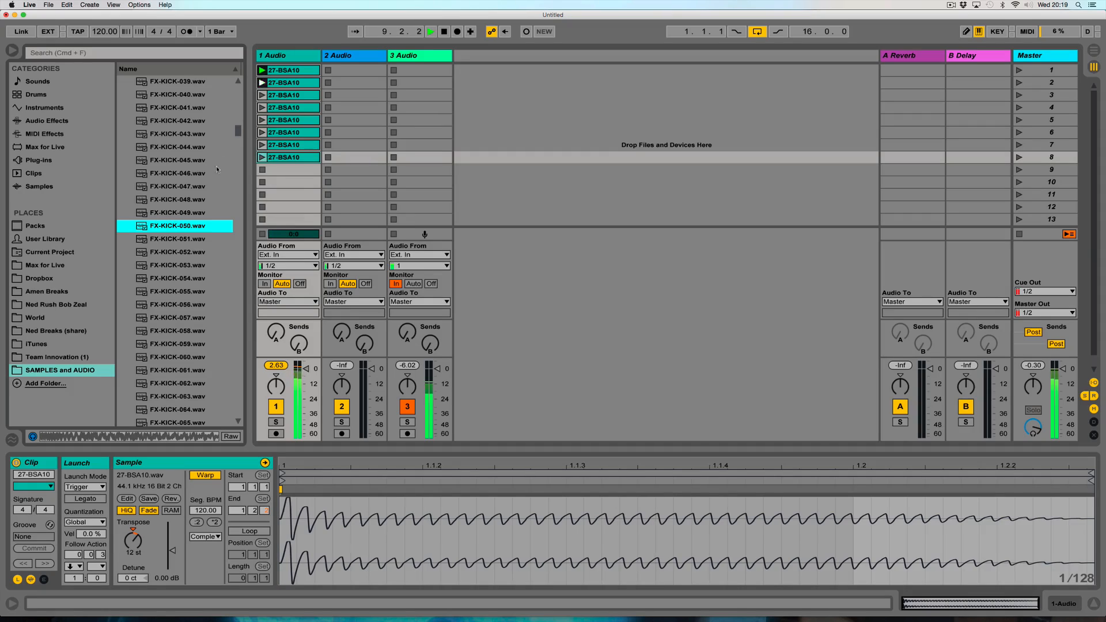
left_click_drag(239, 131, 231, 252)
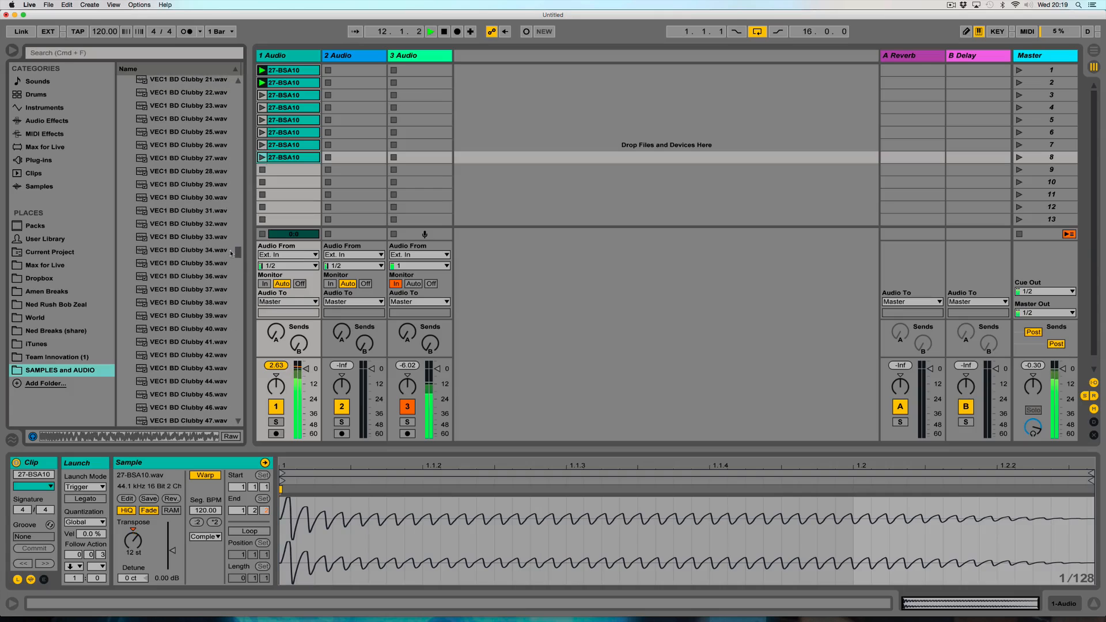
left_click(176, 238)
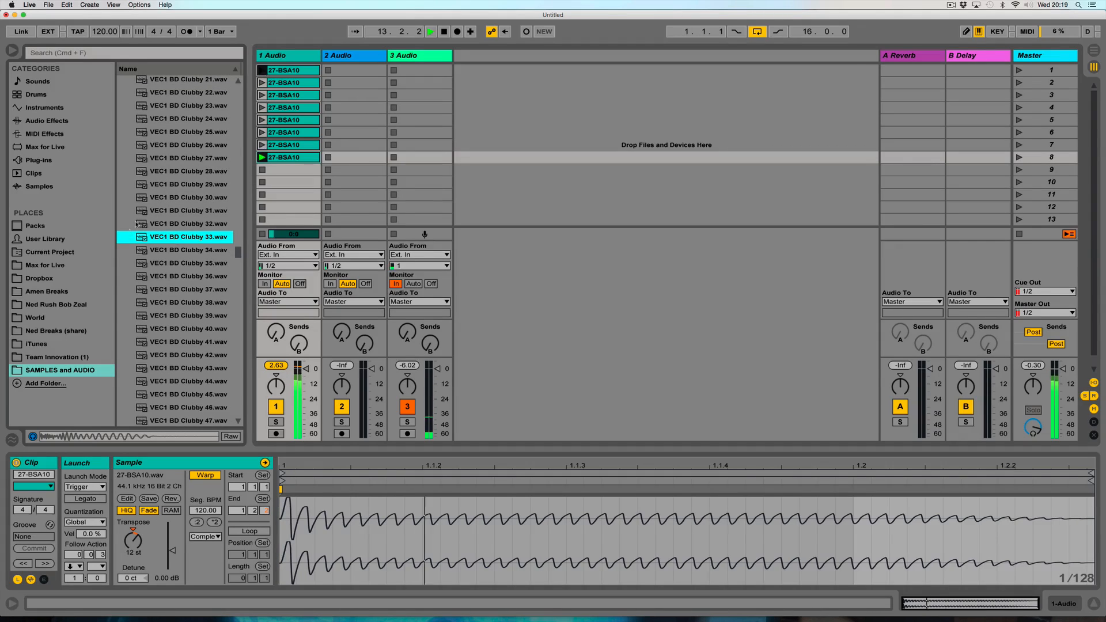
left_click(151, 187)
left_click_drag(236, 257, 237, 306)
left_click(180, 288)
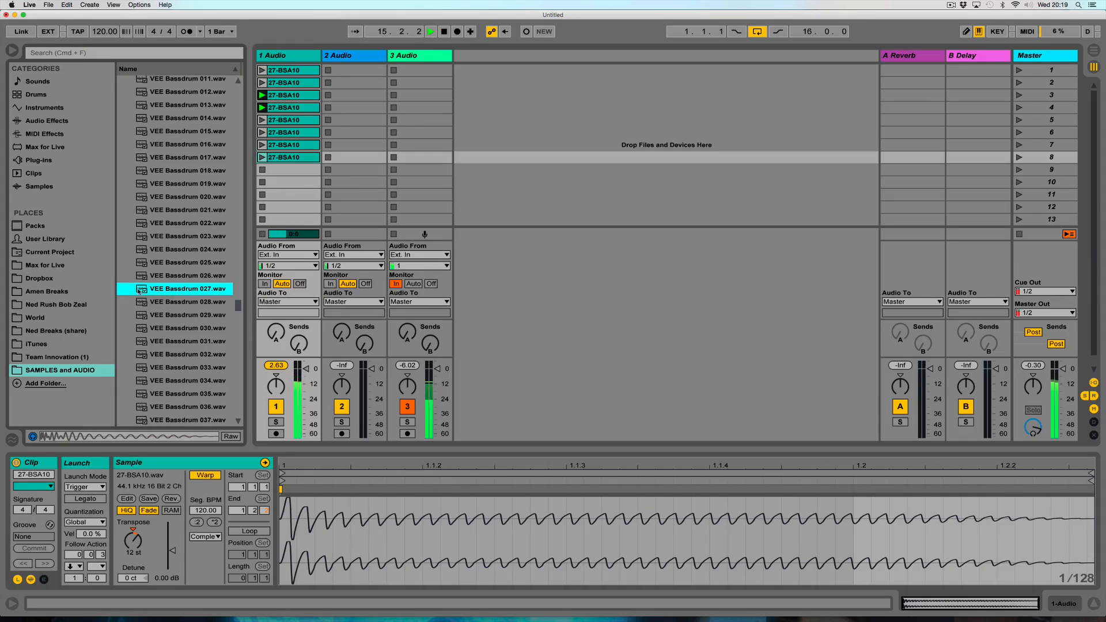
left_click_drag(139, 291, 357, 71)
- Find CF DEEPHSE HIHAT 12 in the Hats folder and load it into the second slot of track 2
scroll(169, 231, "up", 3)
left_click(169, 159)
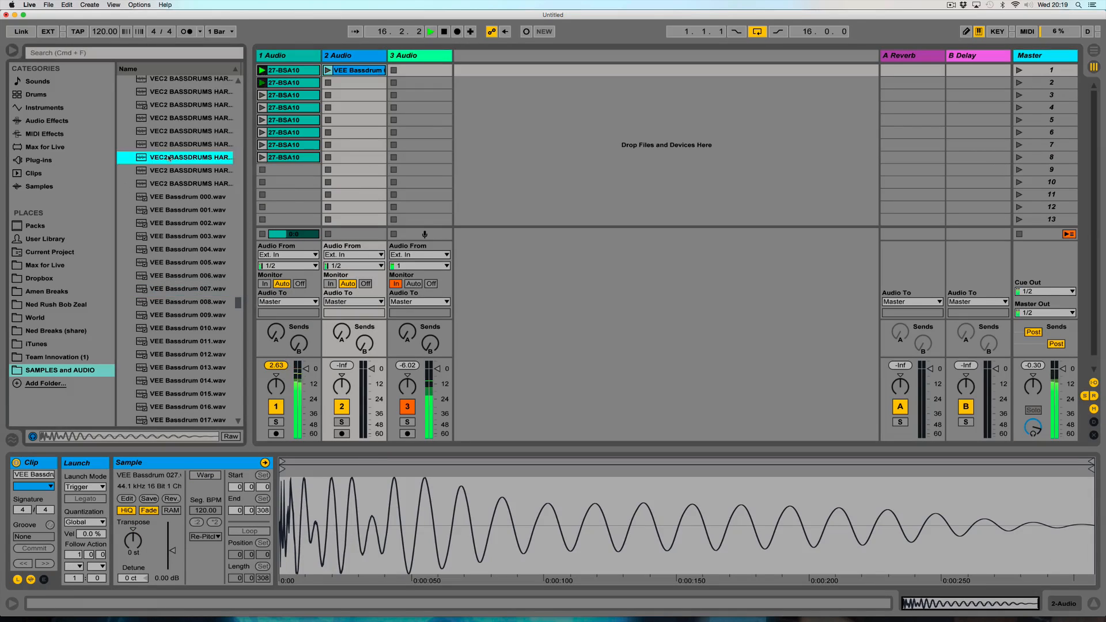
key("Left")
key("Left")
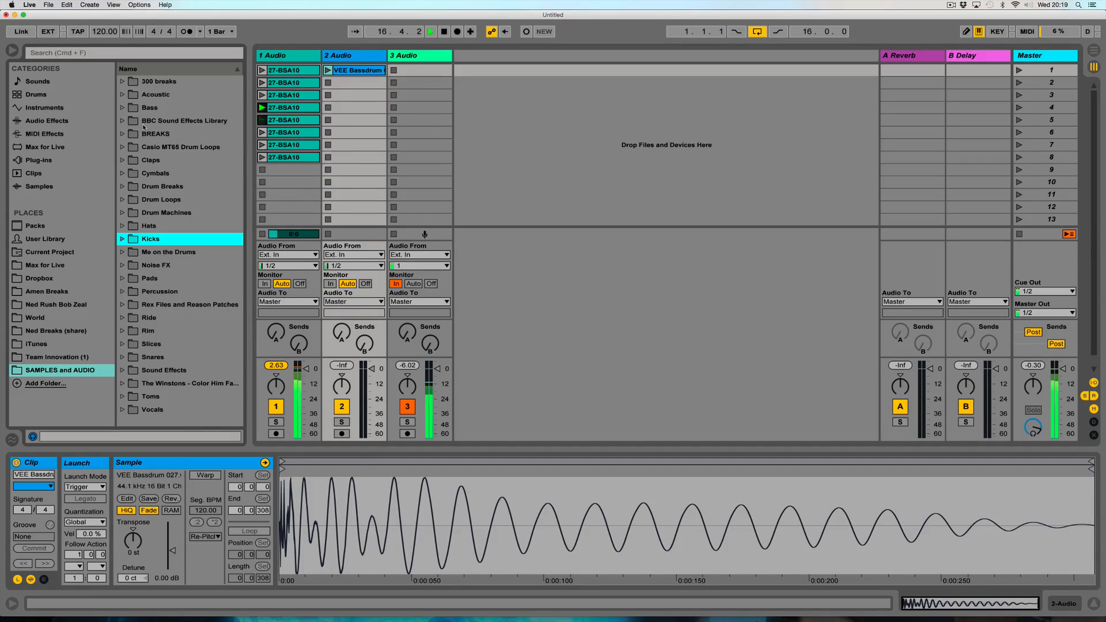
left_click(121, 227)
scroll(161, 259, "down", 5)
left_click(163, 291)
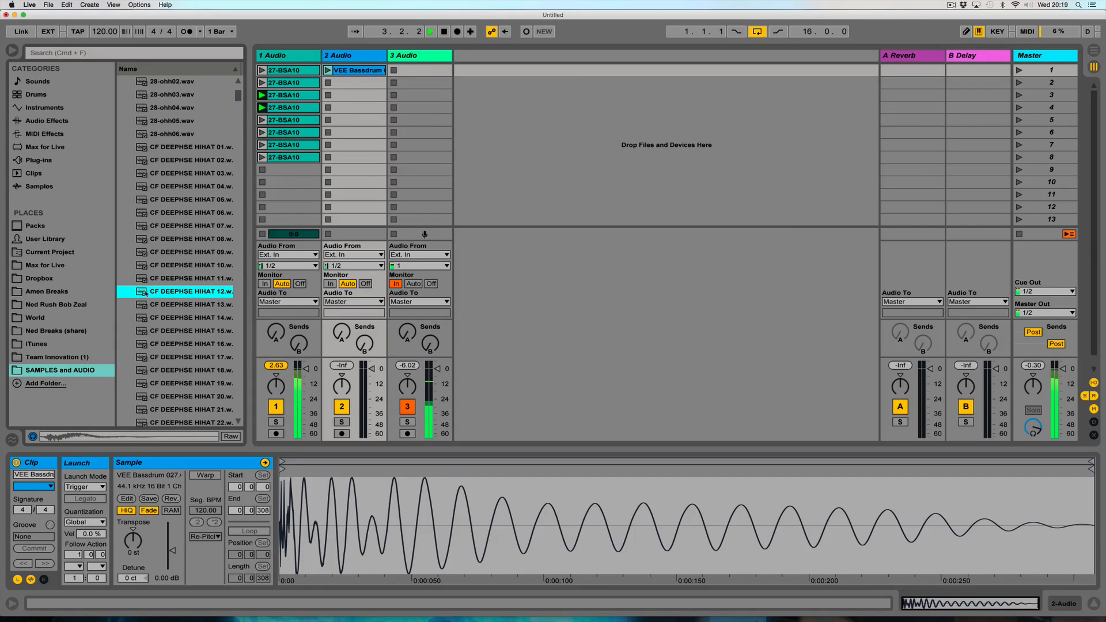
left_click_drag(160, 291, 339, 84)
- Load a CHFIRE DEEP HSE snare from the Snares folder into slot 3 of track 2 and copy the hi-hat clip into slot 4
scroll(143, 212, "up", 6)
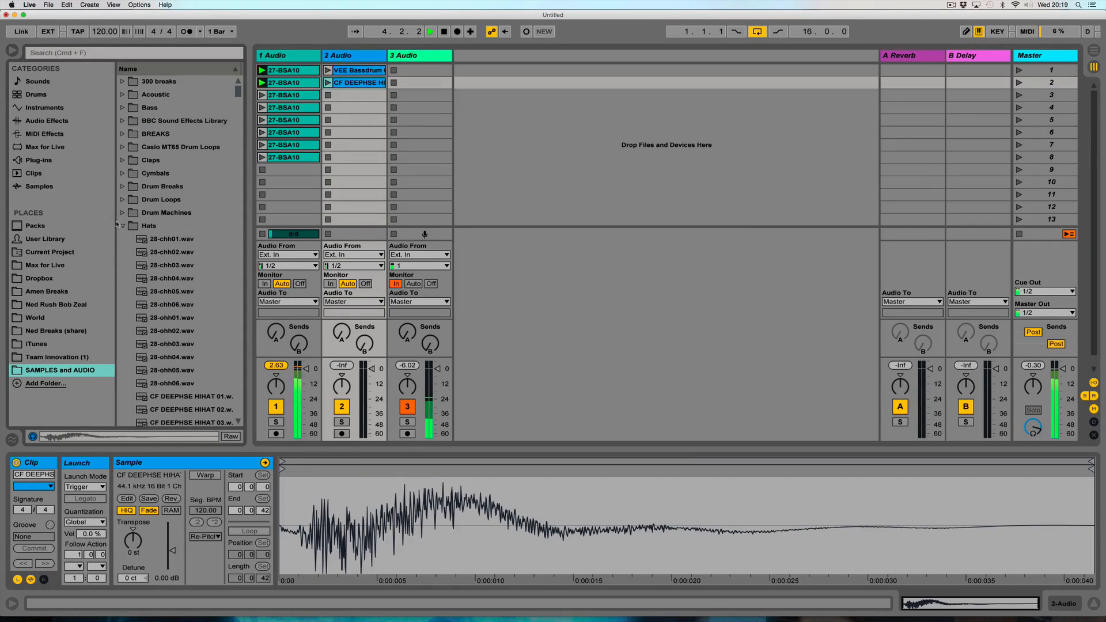
left_click(121, 226)
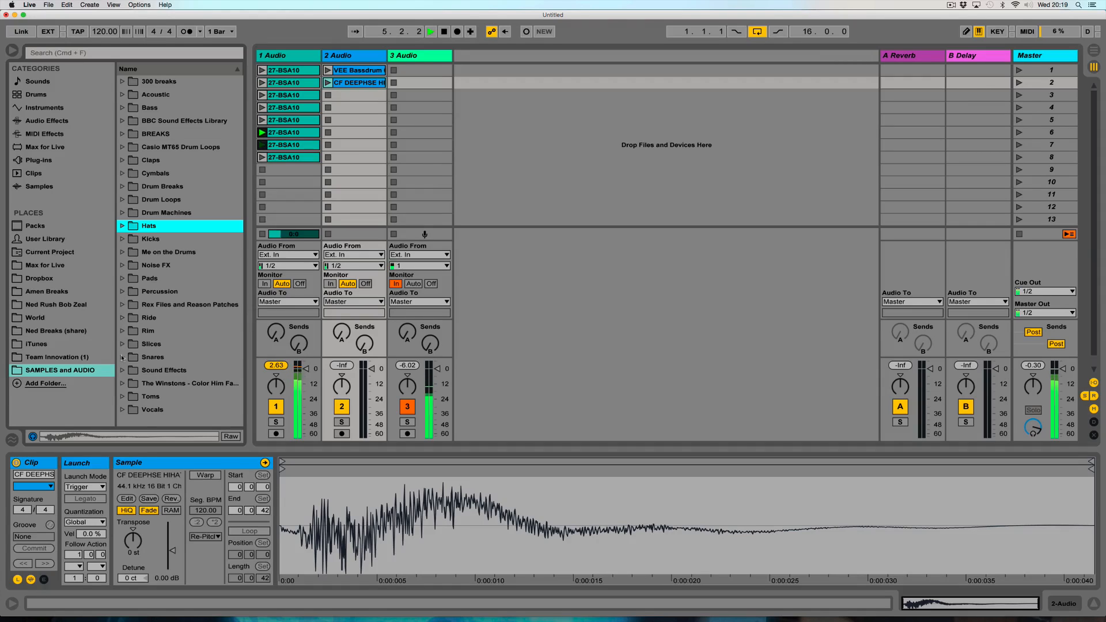
left_click(122, 358)
left_click(163, 291)
scroll(160, 300, "down", 6)
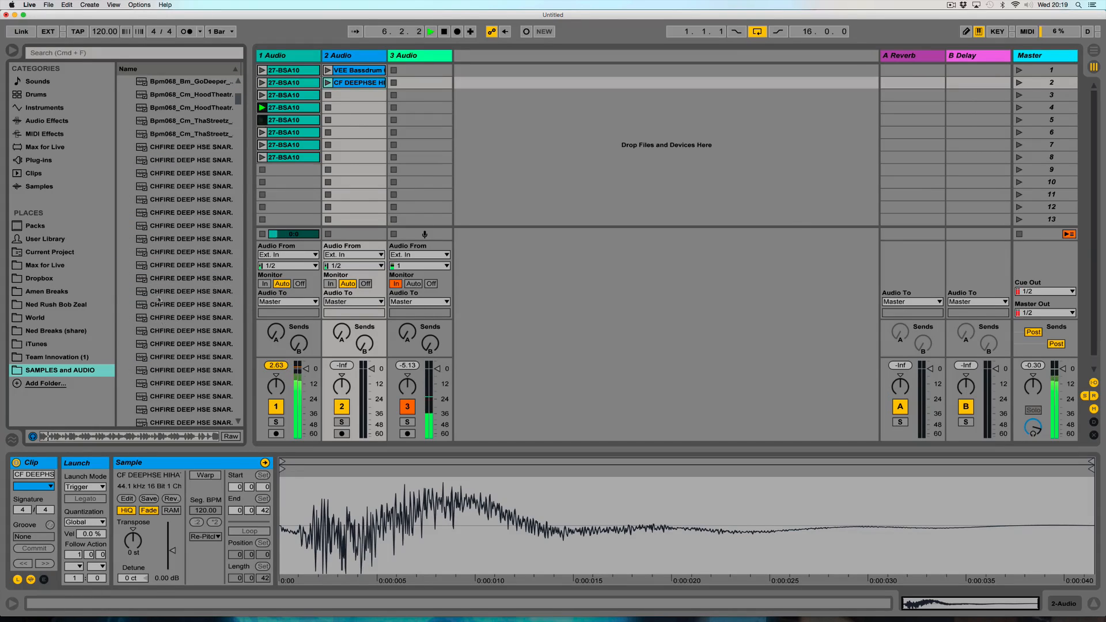
left_click(171, 318)
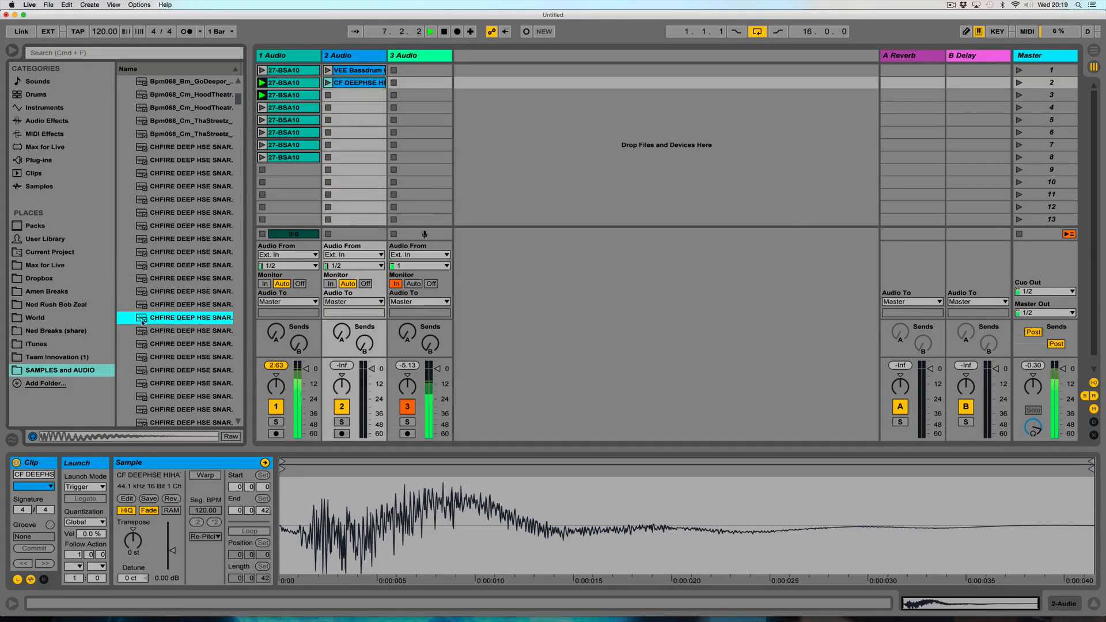
left_click_drag(142, 323, 359, 110)
left_click(358, 84)
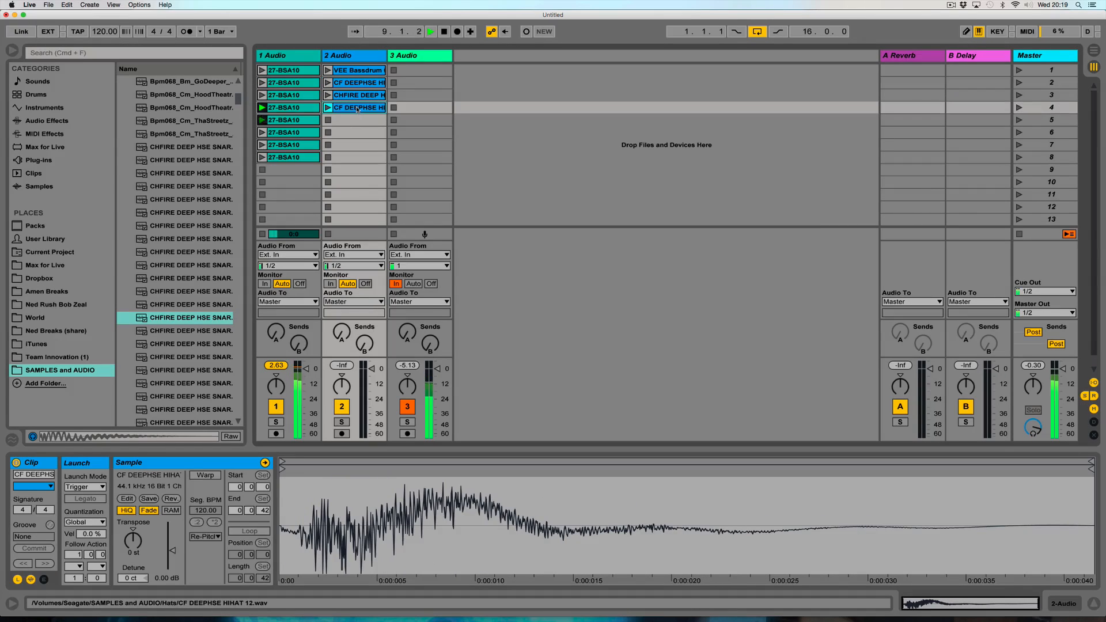
- Set the follow action time of all four drum clips on track 2 to 0 0 2 with the follow action Next
left_click(354, 71)
left_click(354, 108, "shift")
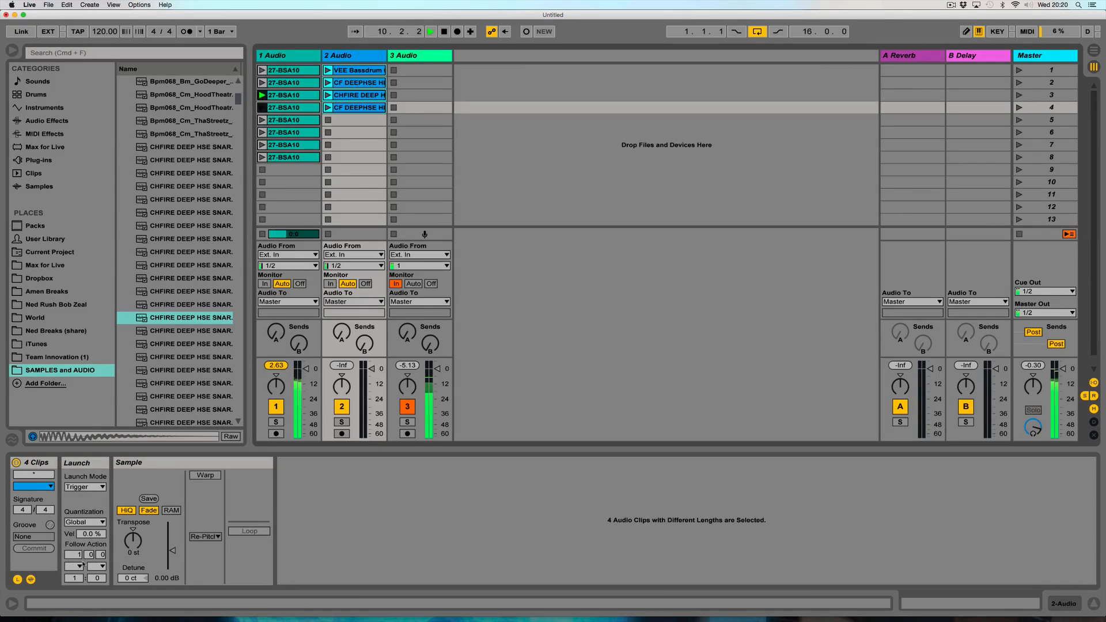
left_click_drag(101, 555, 100, 568)
left_click(79, 567)
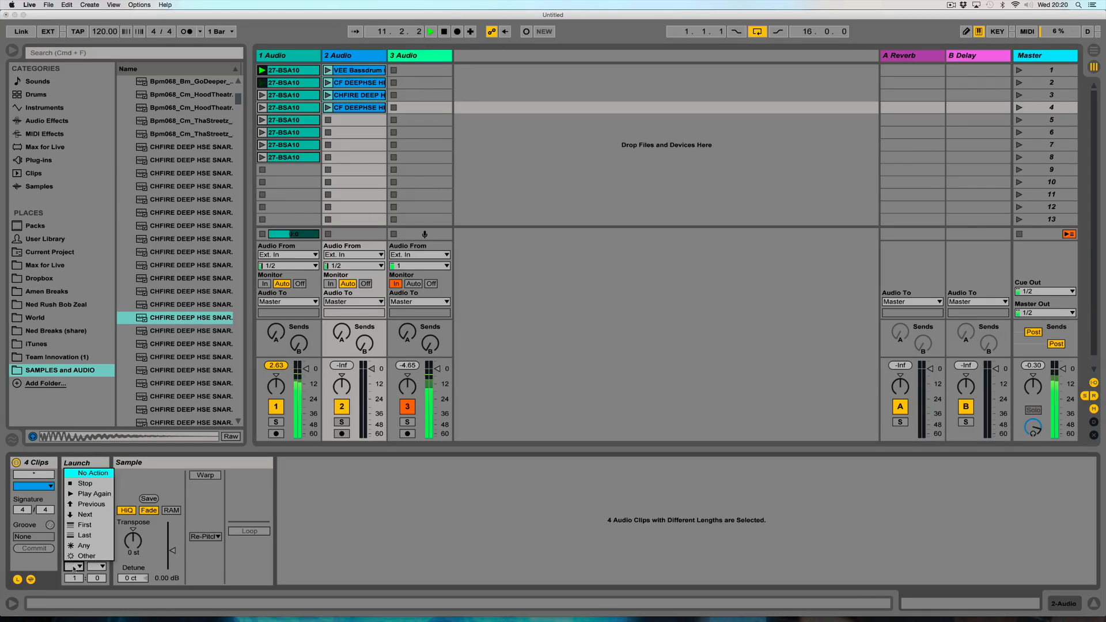
left_click(89, 515)
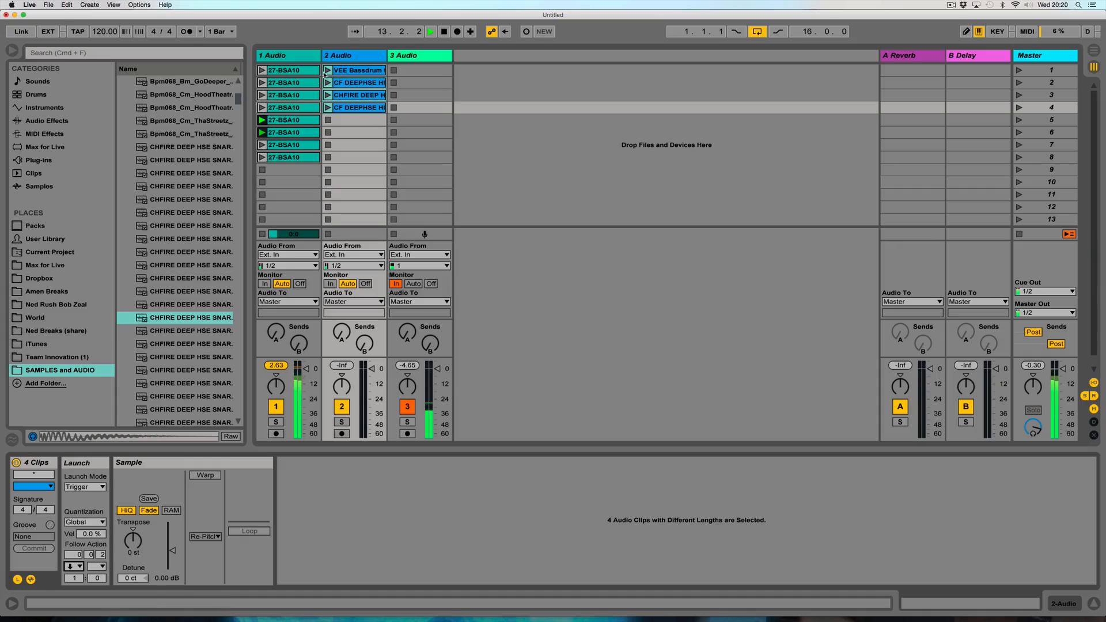
- Launch the first scene and insert a new audio track after track 2
left_click(1019, 71)
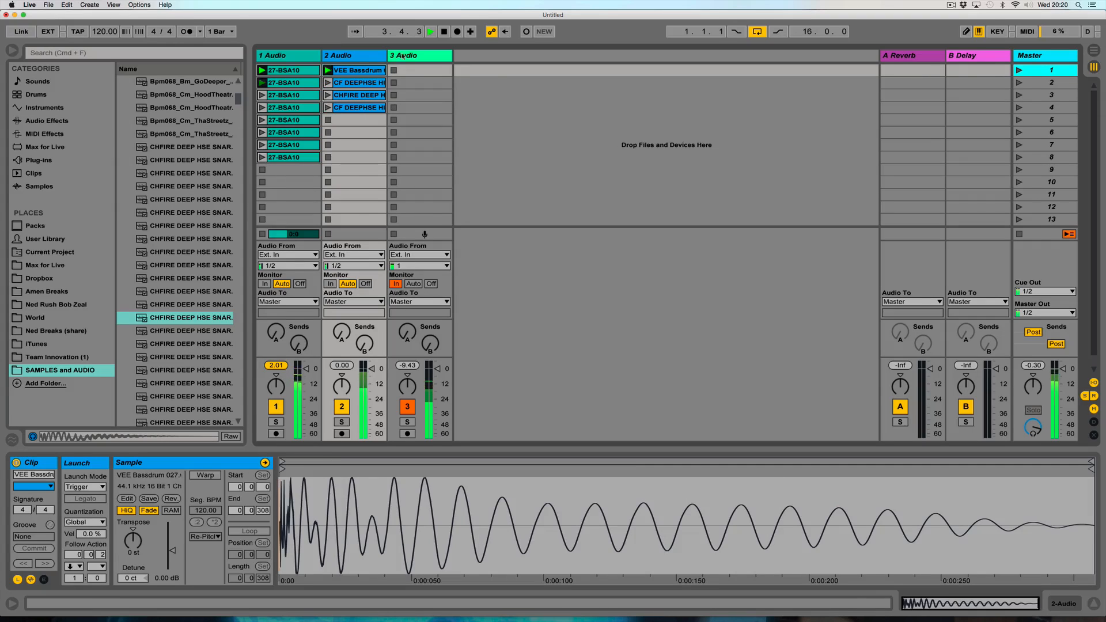
left_click(366, 59)
key("super+t")
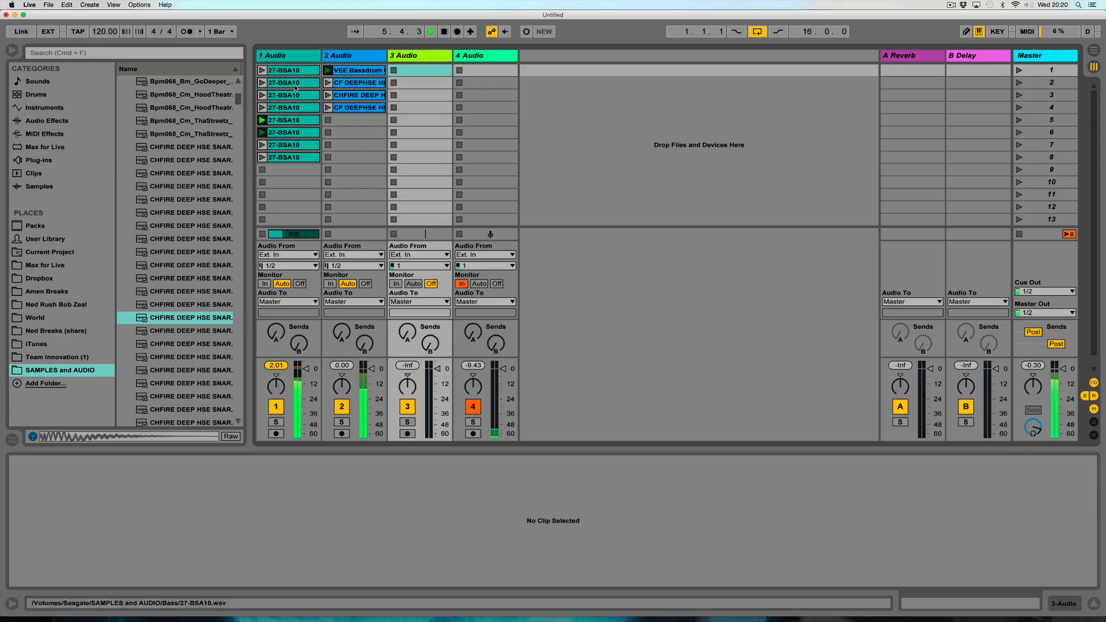
- Collapse the Snares folder in the sample browser and expand the Bass folder to reach the 27-BSE samples
scroll(170, 221, "up", 3)
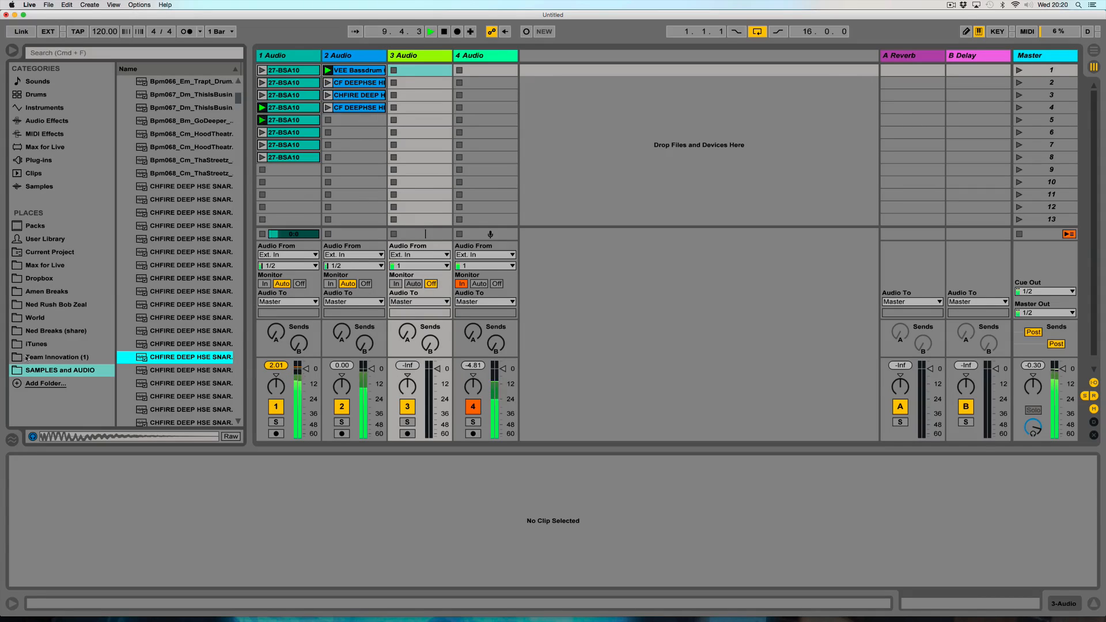
scroll(196, 185, "up", 15)
left_click(123, 357)
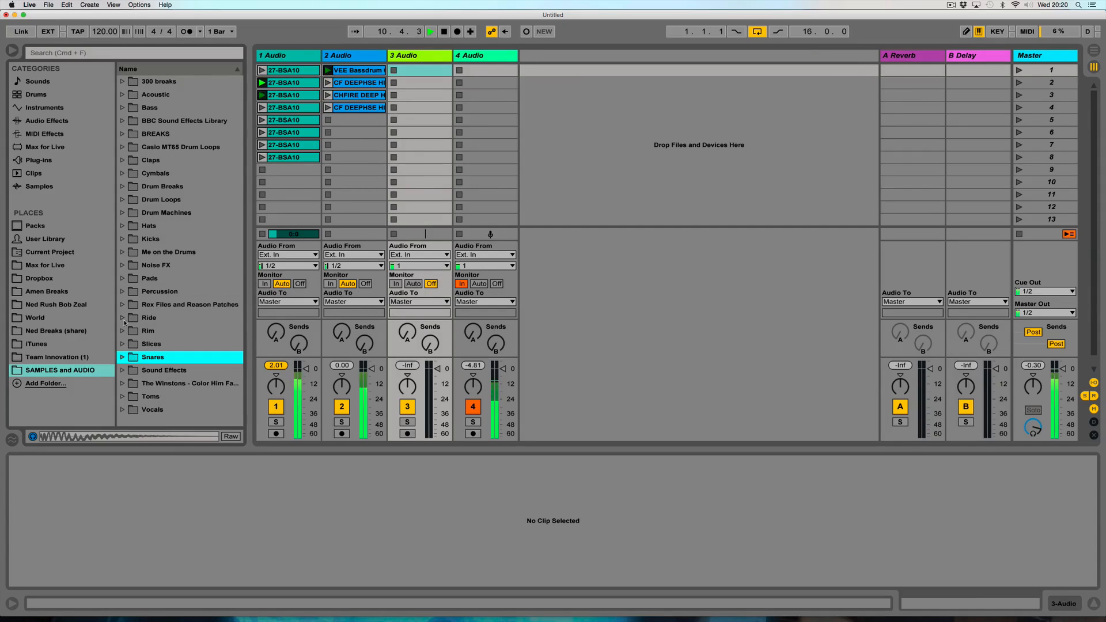
left_click(123, 108)
scroll(161, 230, "down", 15)
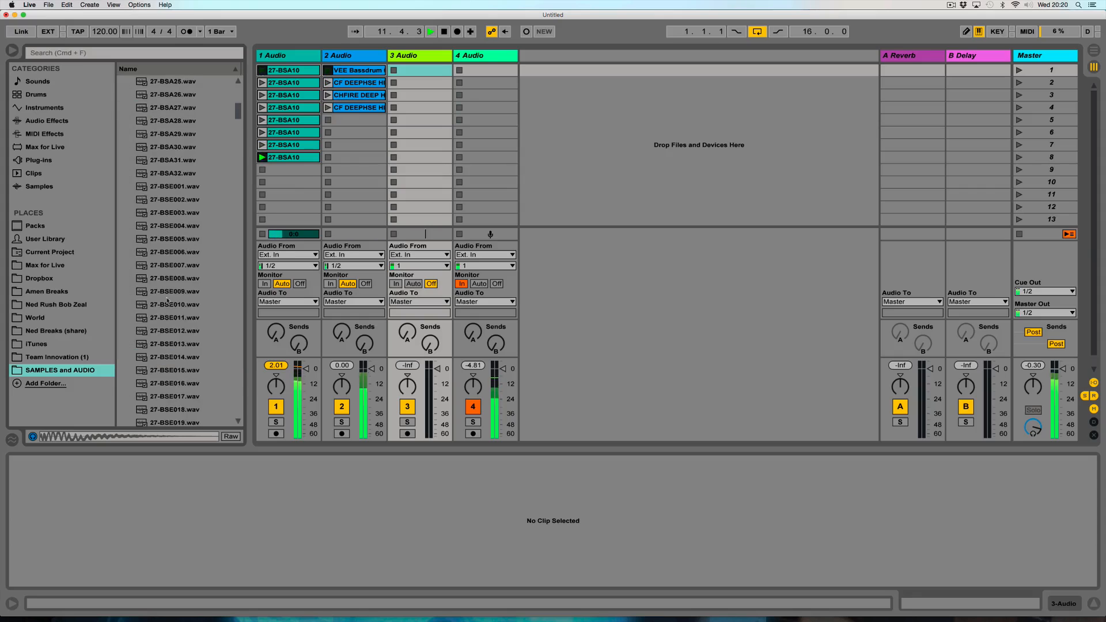
- Audition the 27-BSE samples in the Bass folder, load 27-BSE048.wav into the first slot of track 3 and launch it
left_click(165, 282)
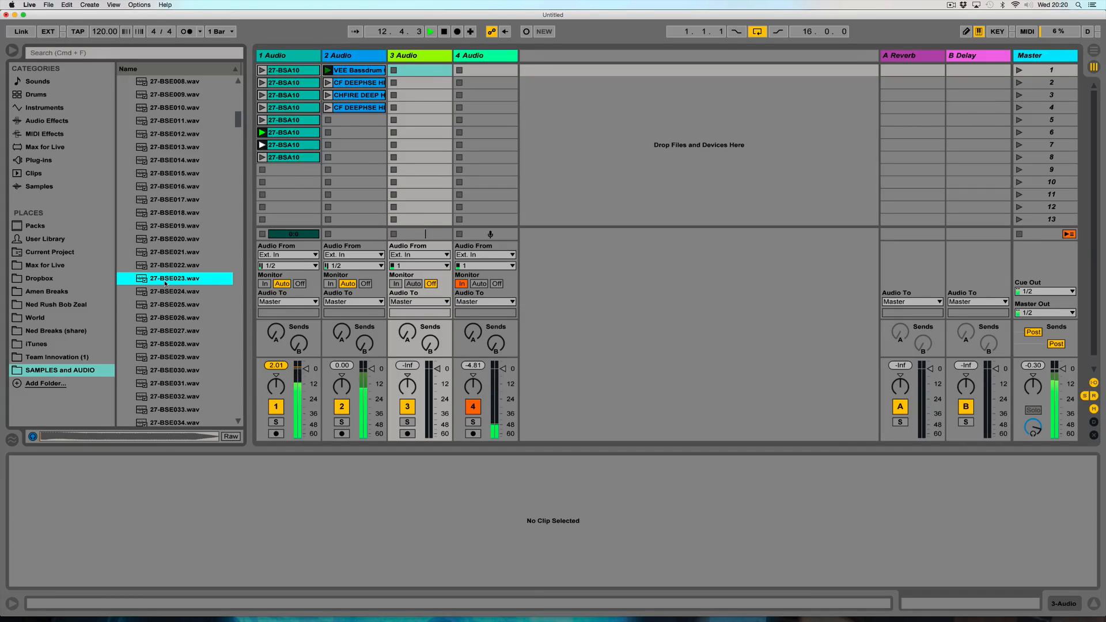
scroll(165, 283, "down", 10)
left_click(165, 283)
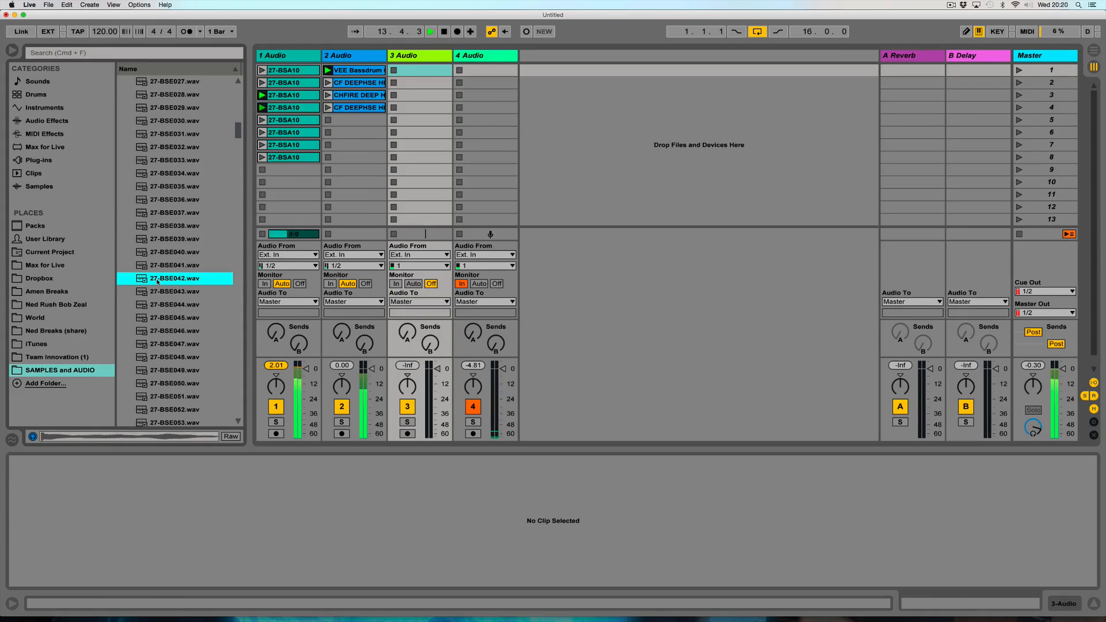
scroll(157, 282, "down", 2)
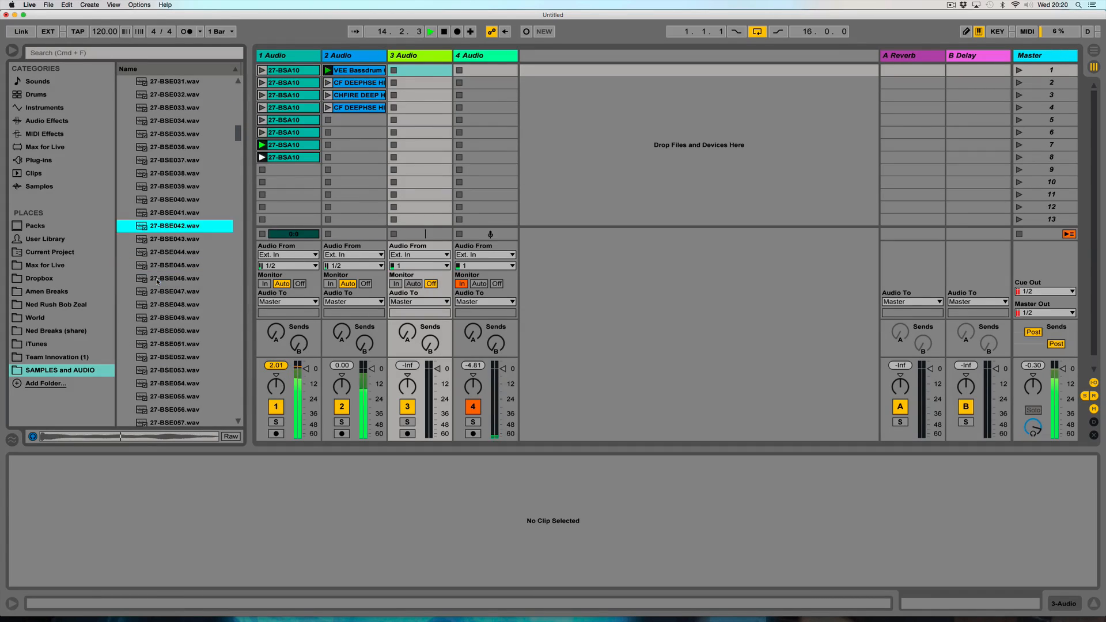
left_click(143, 240)
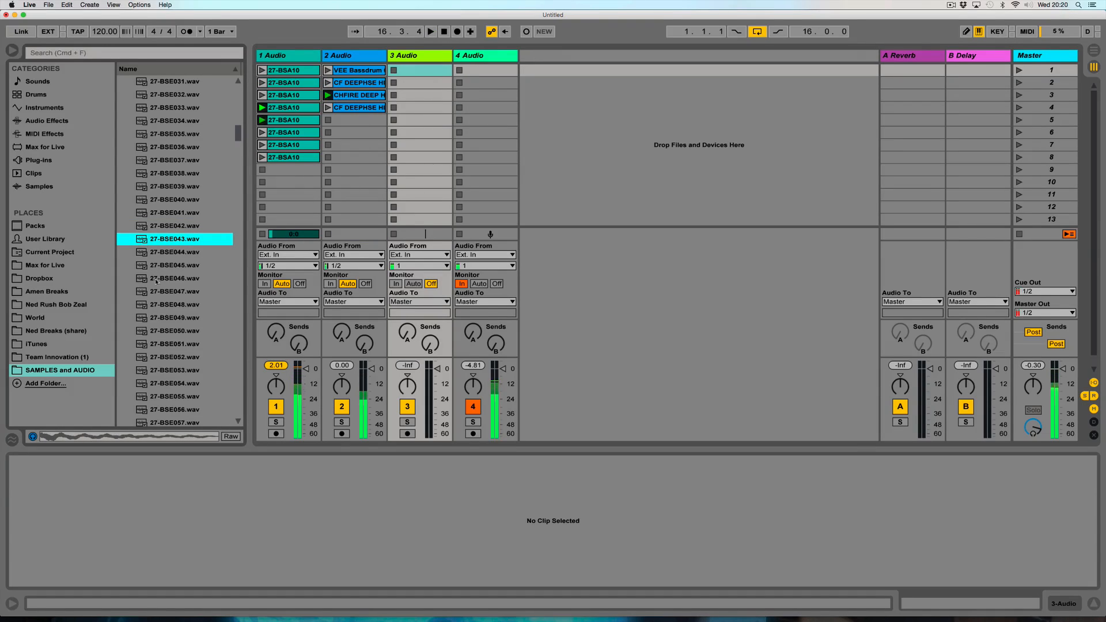
key("Down")
key("Down")
key("Down")
key("Down")
key("Down")
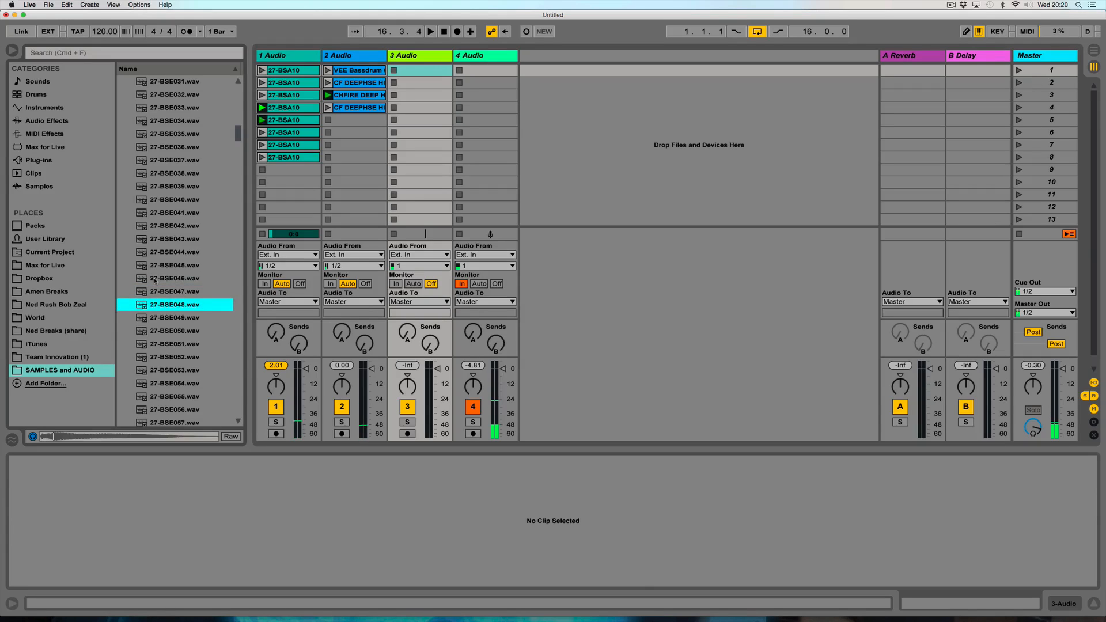
left_click_drag(158, 305, 413, 74)
left_click(395, 71)
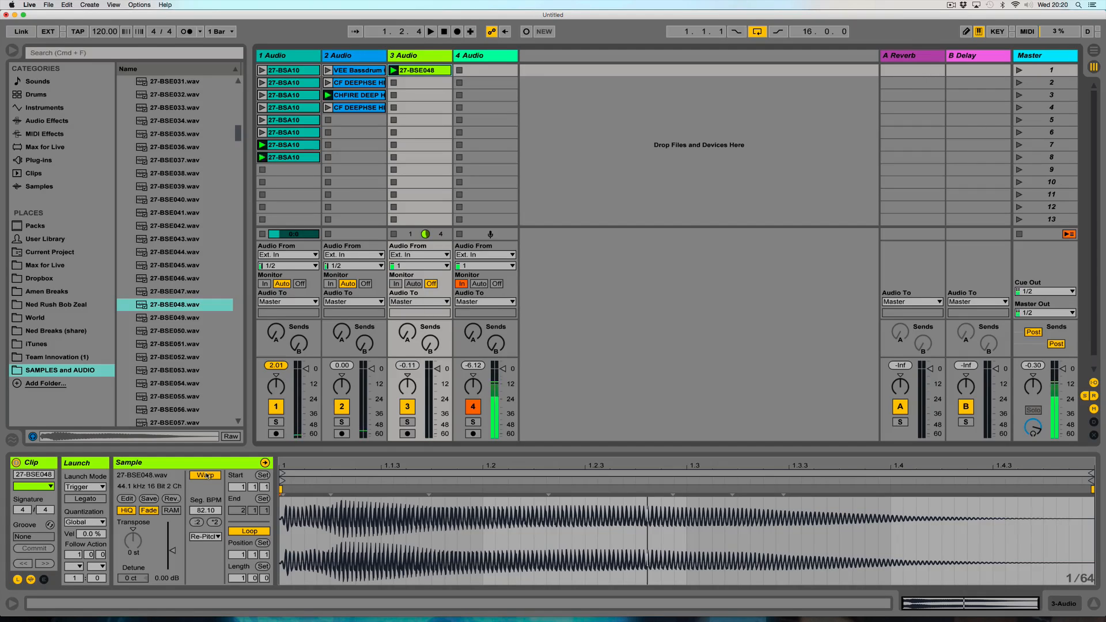
- Set the 27-BSE048 clip's warp mode to Complex, reverse the sample and stop playback
left_click(202, 536)
left_click(203, 590)
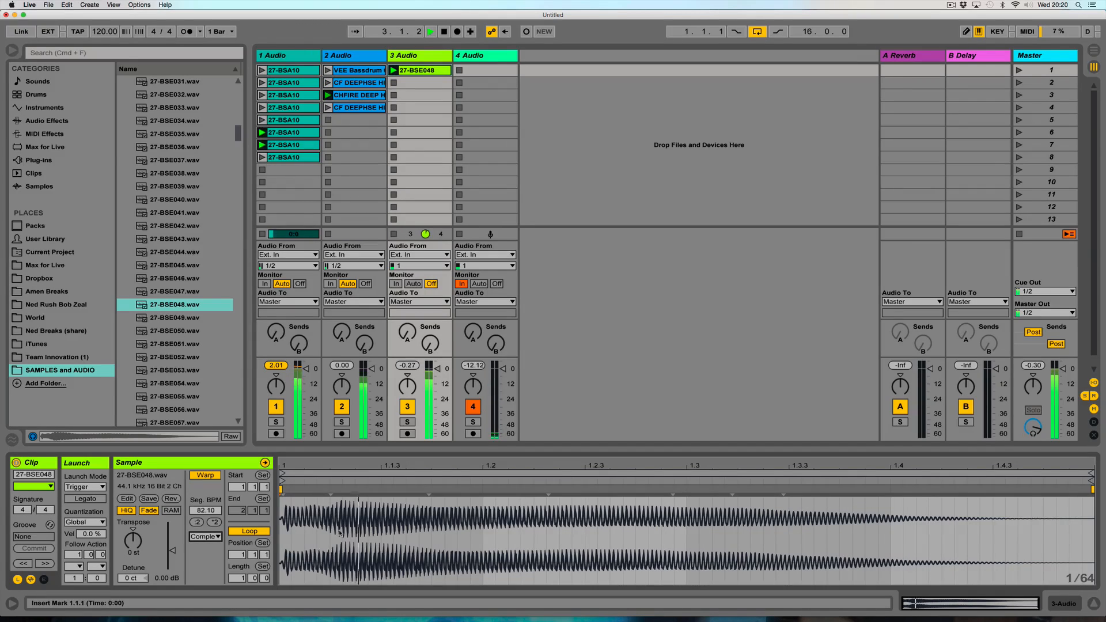
left_click(170, 499)
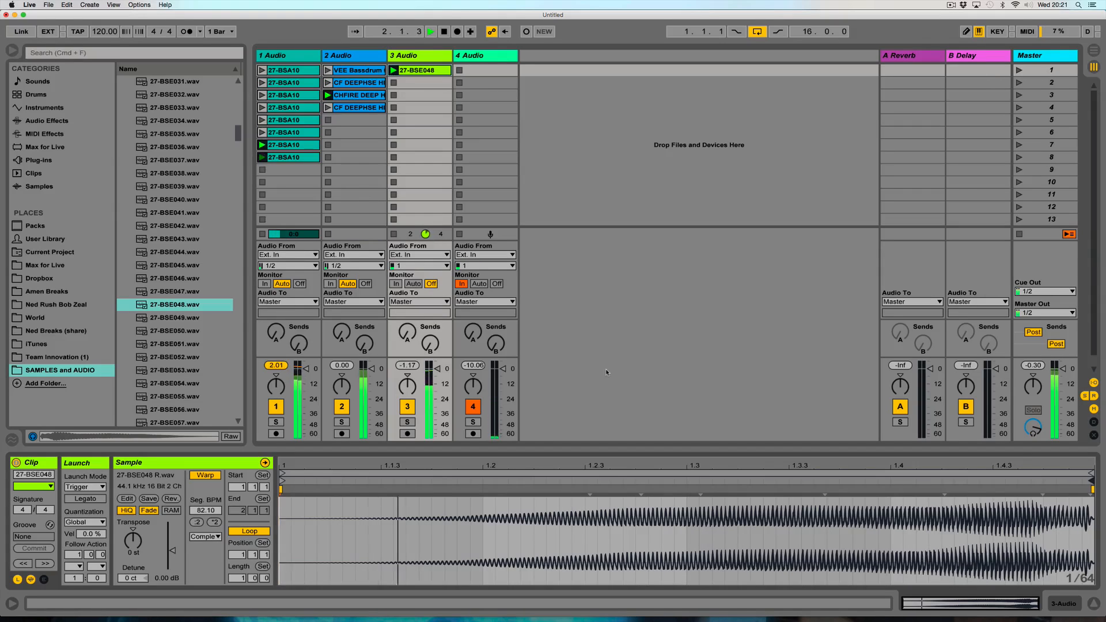
key("space")
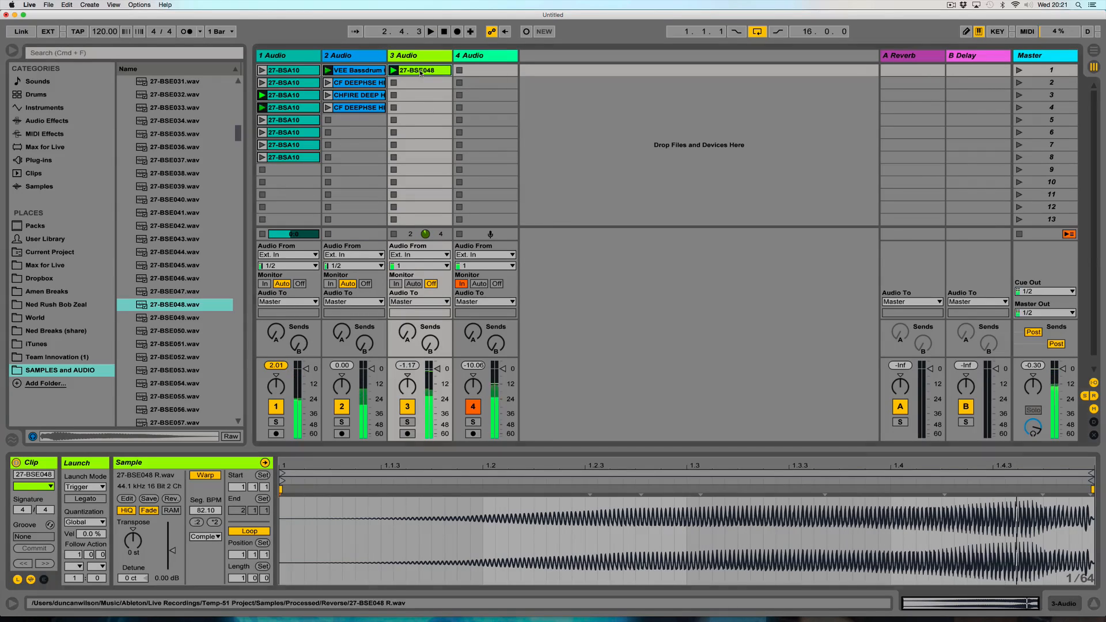
- Duplicate the reversed 27-BSE048 clip seven times to fill slots 2 to 8 of track 3
key("super+d")
key("super+d")
key("super+d")
key("super+d")
key("super+d")
key("super+d")
key("super+d")
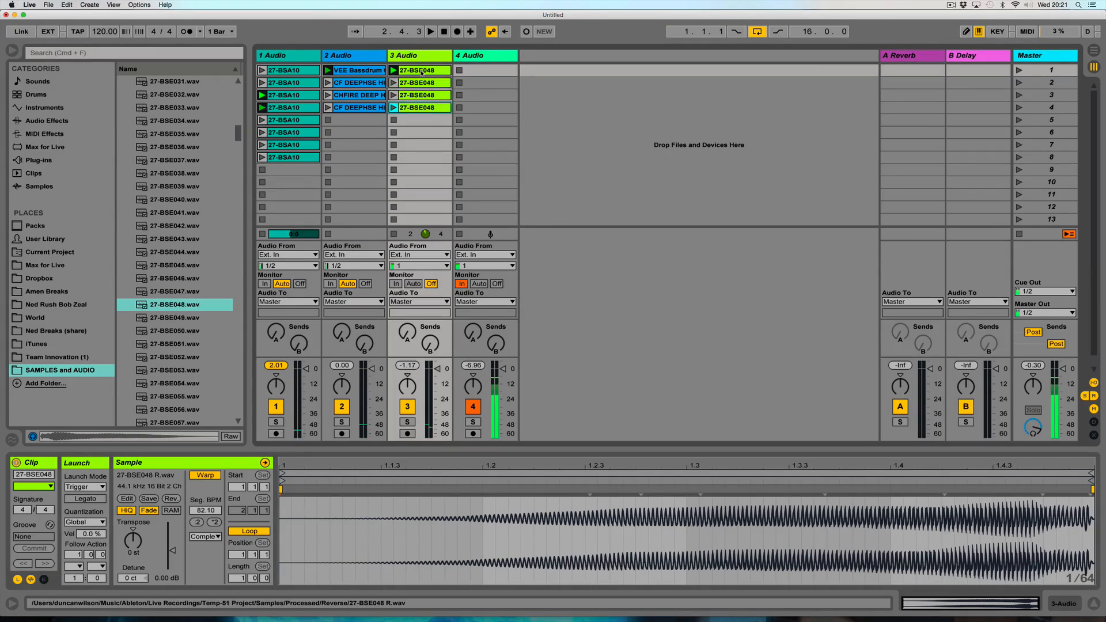
- Give all eight 27-BSE048 clips on track 3 a random follow action
left_click(422, 74)
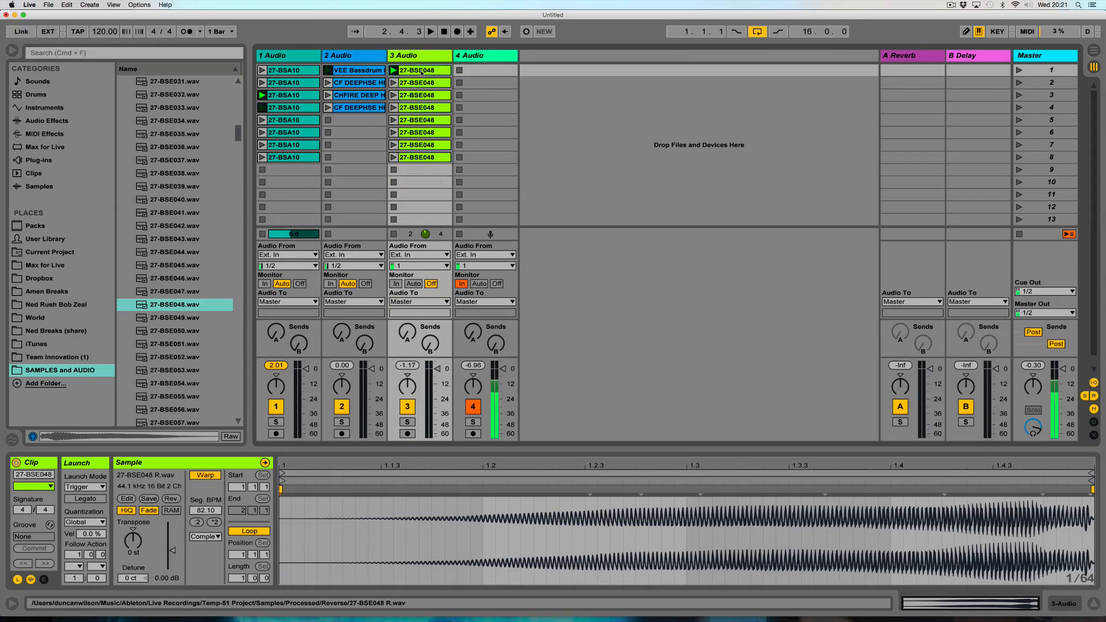
left_click(422, 158, "shift")
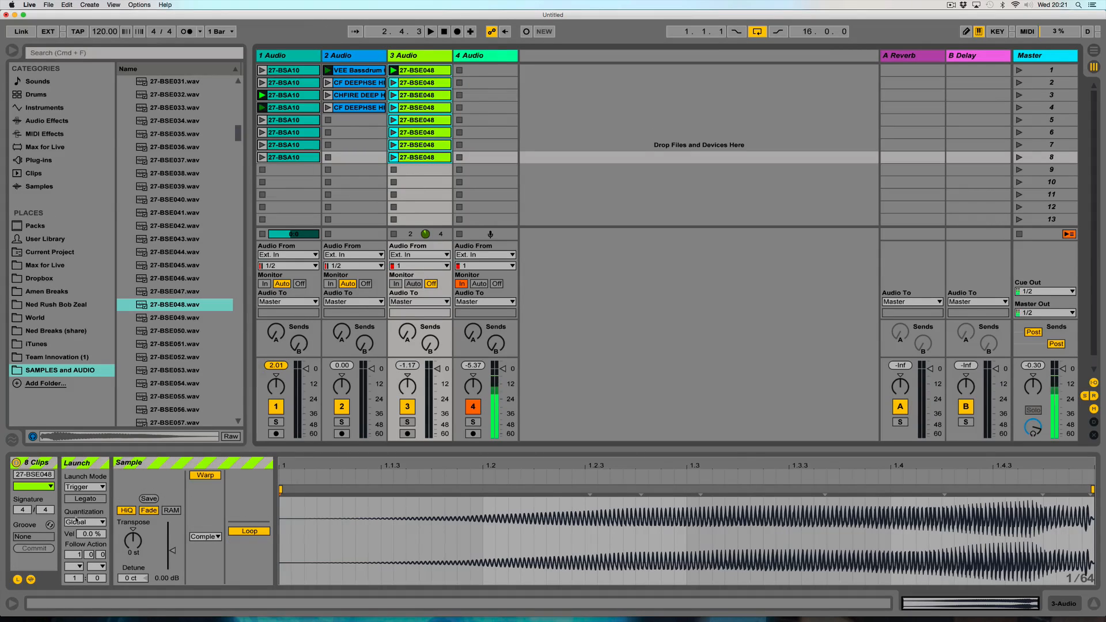
left_click(74, 566)
left_click(87, 557)
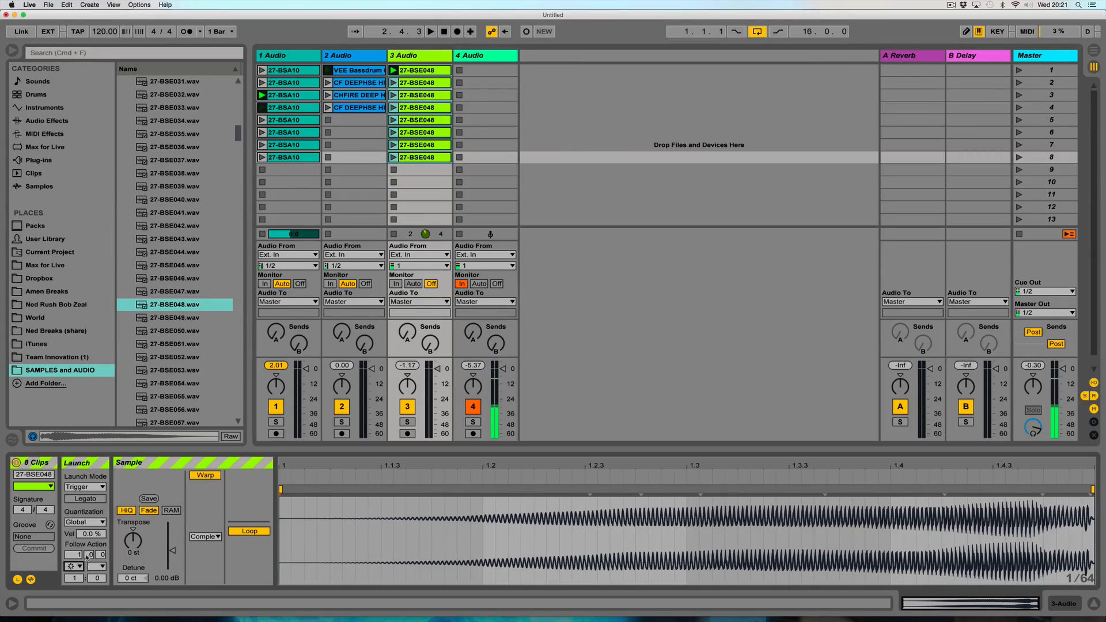
left_click(75, 566)
left_click(83, 556)
left_click(423, 70)
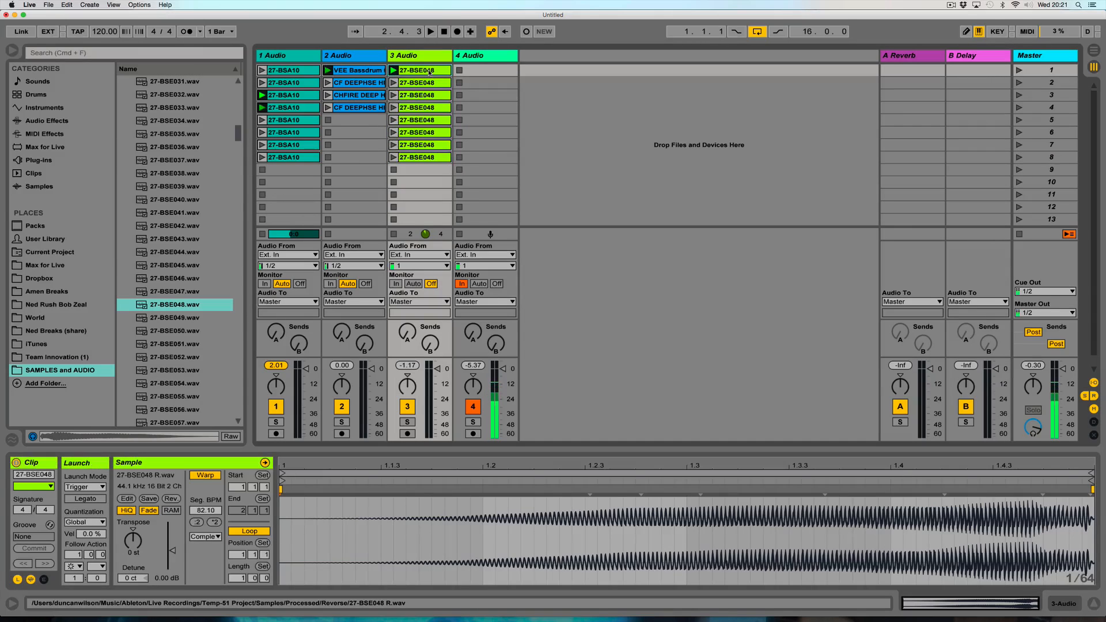
left_click_drag(131, 541, 173, 515)
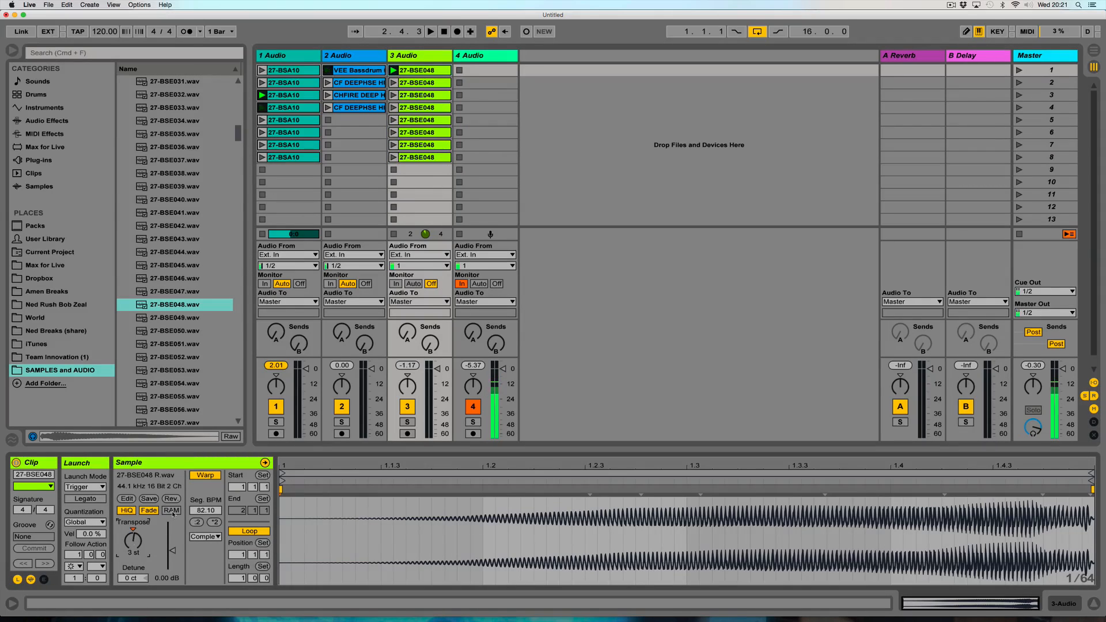
key("super+z")
- Transpose the track 3 clips in slots 2 to 6 by rising amounts, with slots 2, 3, 5 and 6 at 3, 5, 8 and 10 st
left_click(417, 82)
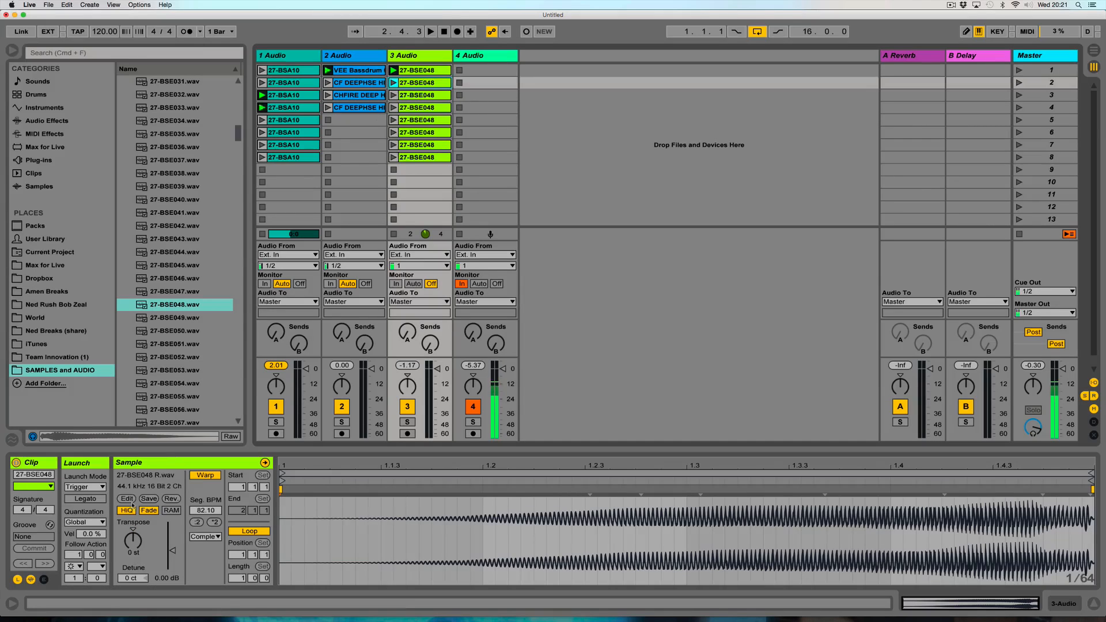
left_click_drag(132, 543, 132, 537)
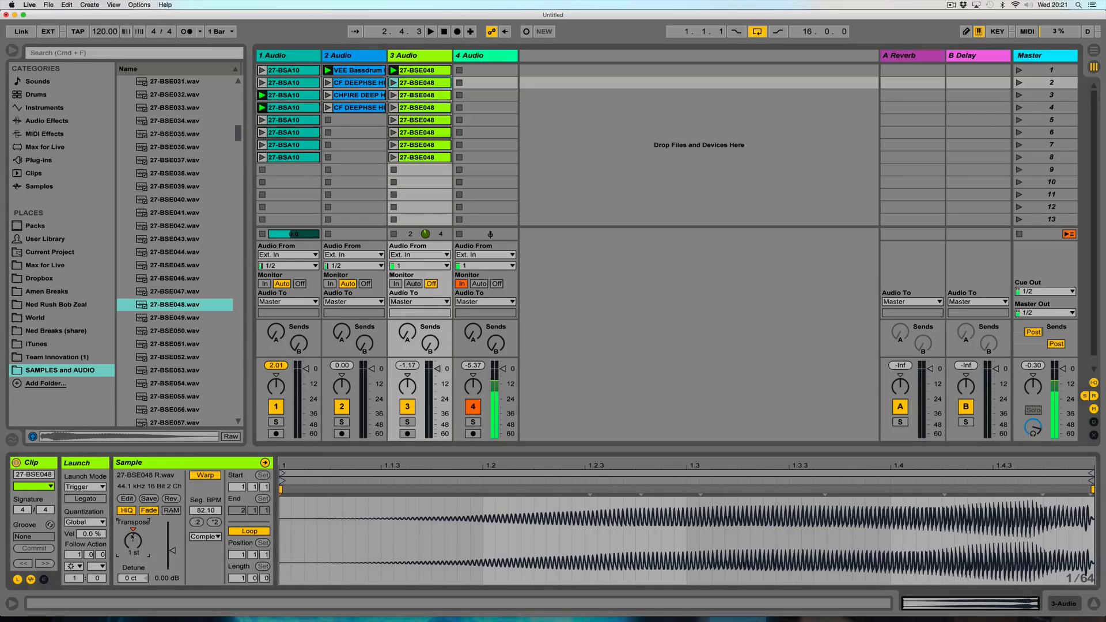
left_click(423, 95)
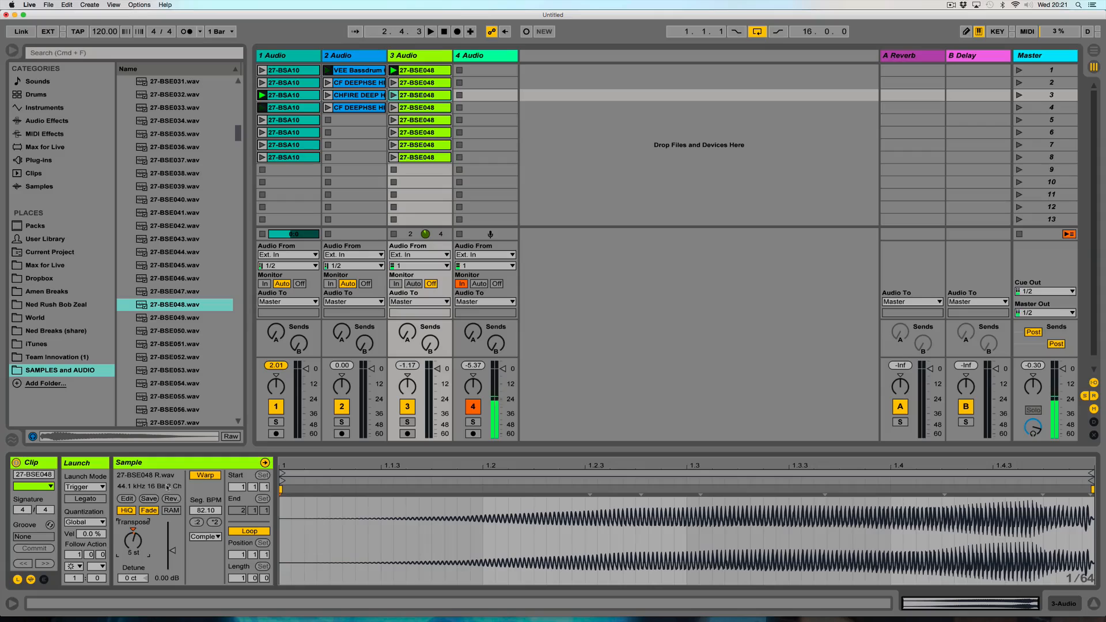
key("Down")
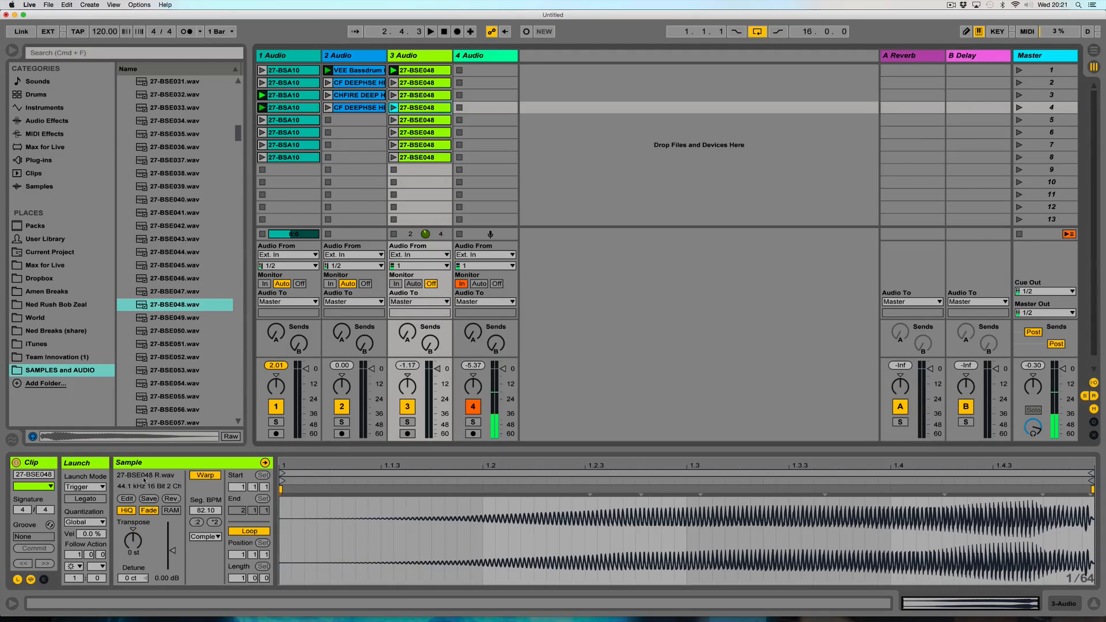
left_click_drag(137, 551, 151, 521)
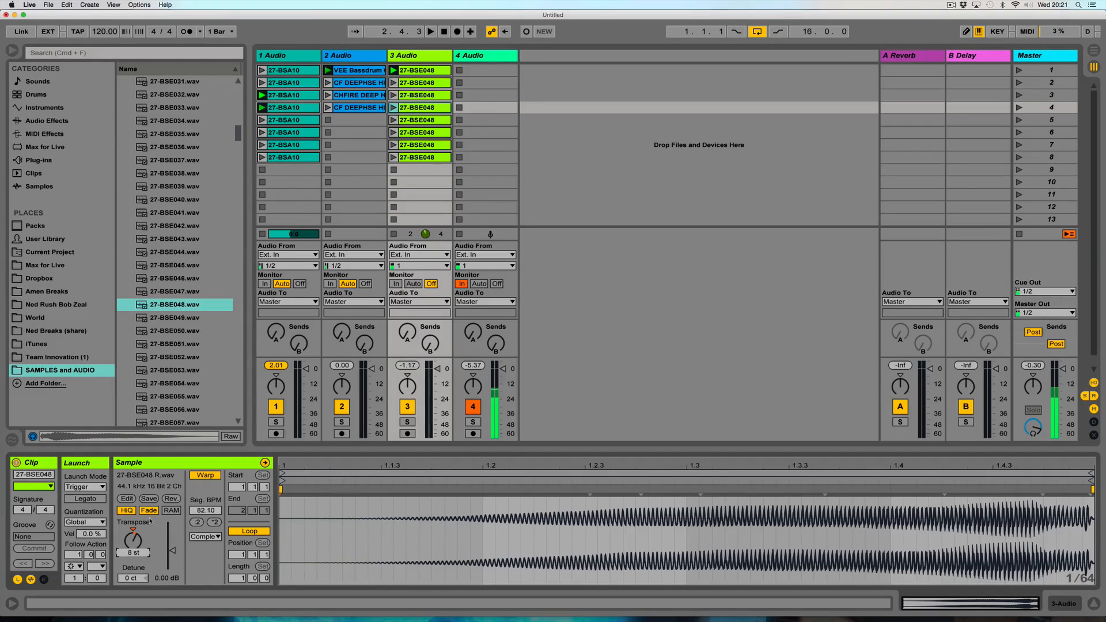
key("Down")
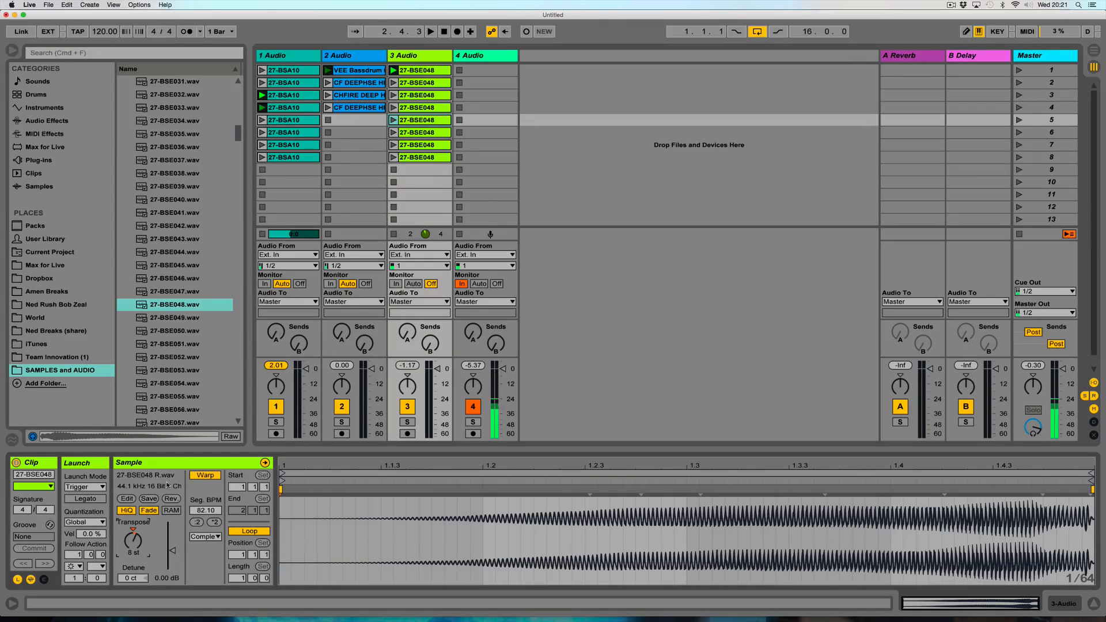
left_click(422, 133)
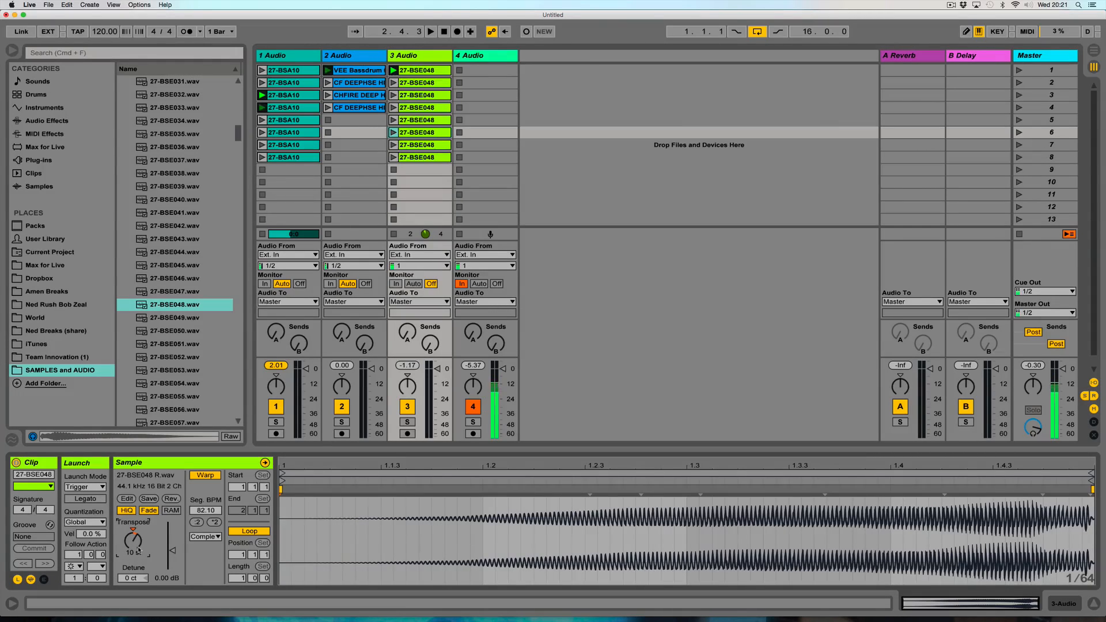
- Review the transposition of the clips in slots 1 to 6 of track 3 one after another
left_click(433, 73)
key("Down")
key("Down")
key("Down")
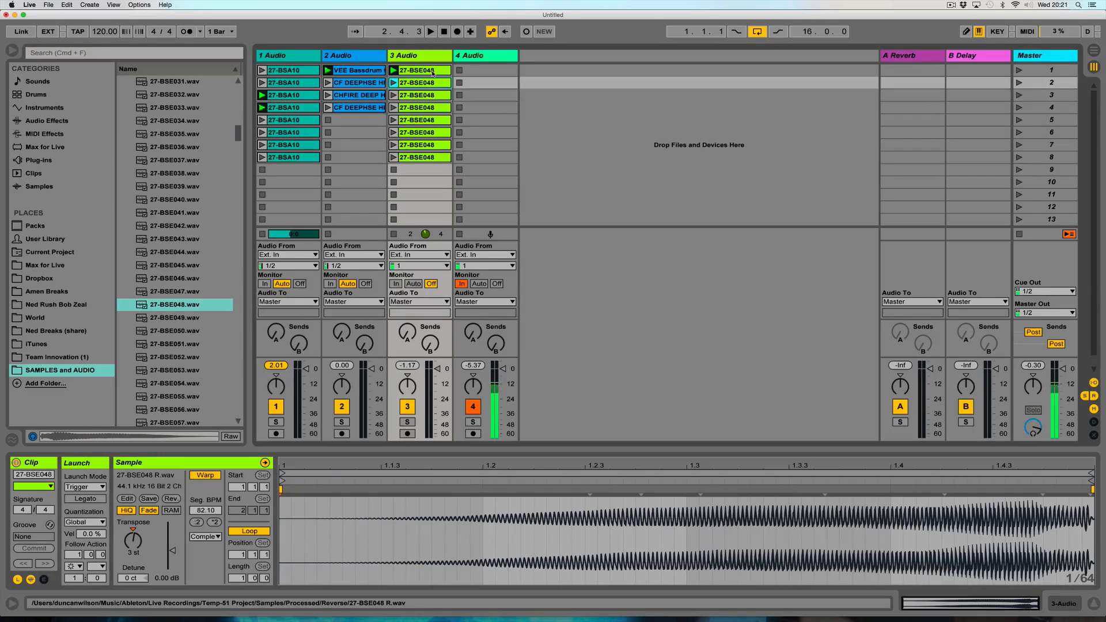
key("Down")
key("Down")
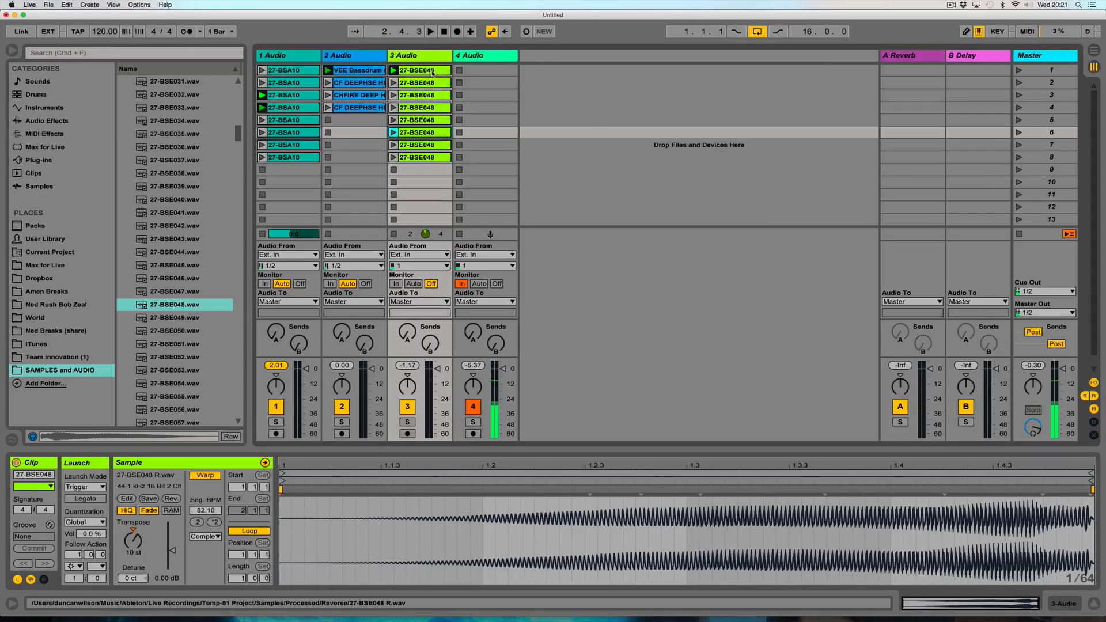
key("Up")
left_click(434, 74)
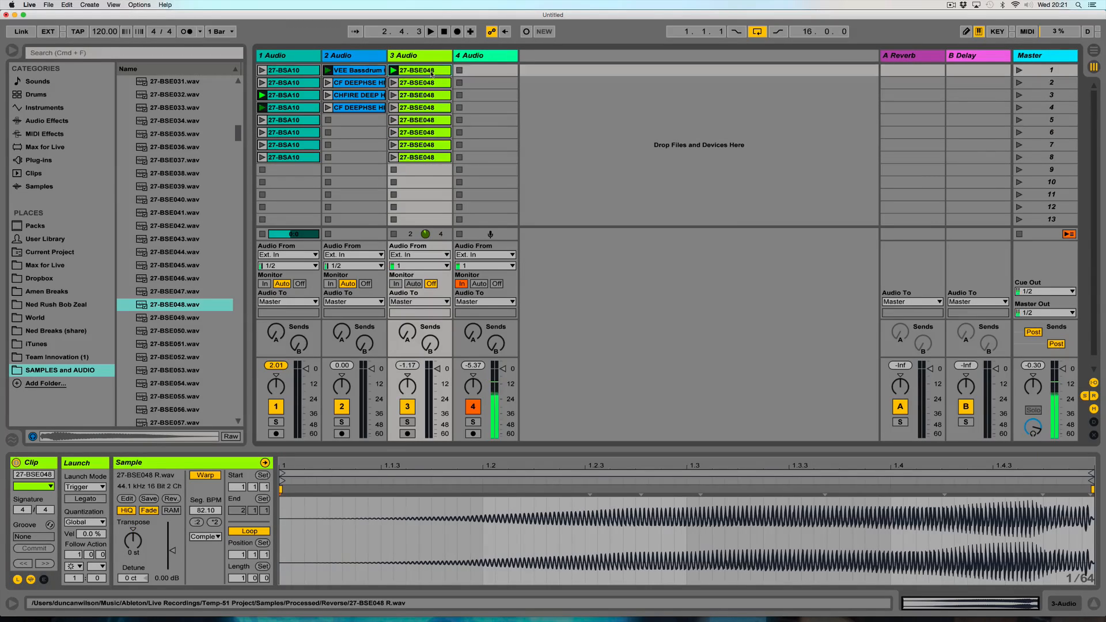
key("Down")
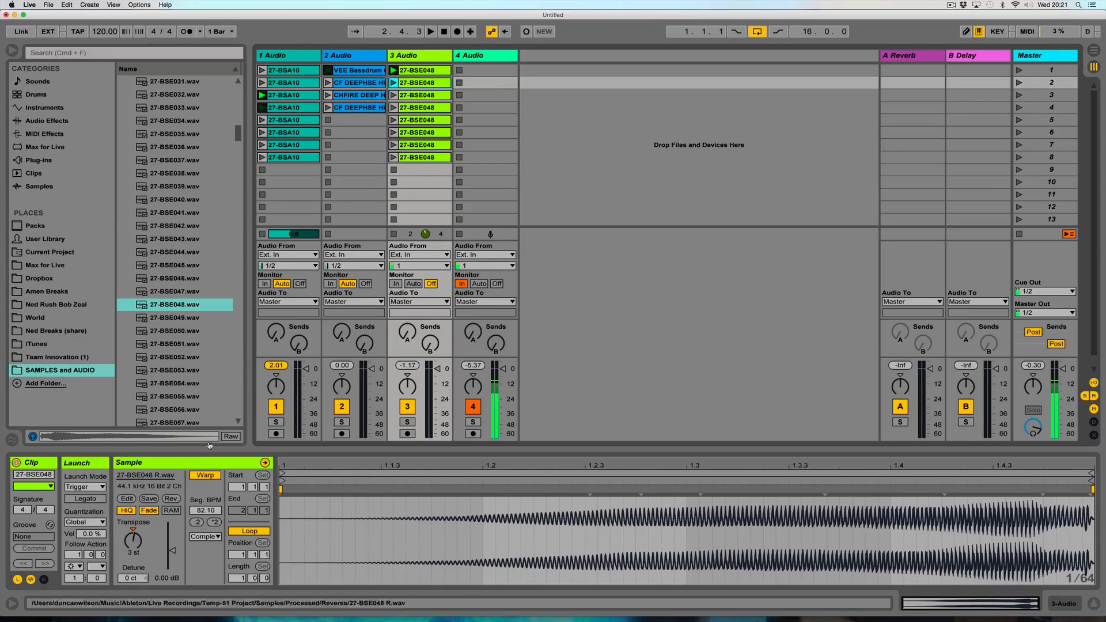
key("Down")
key("Down")
key("Down")
key("Down")
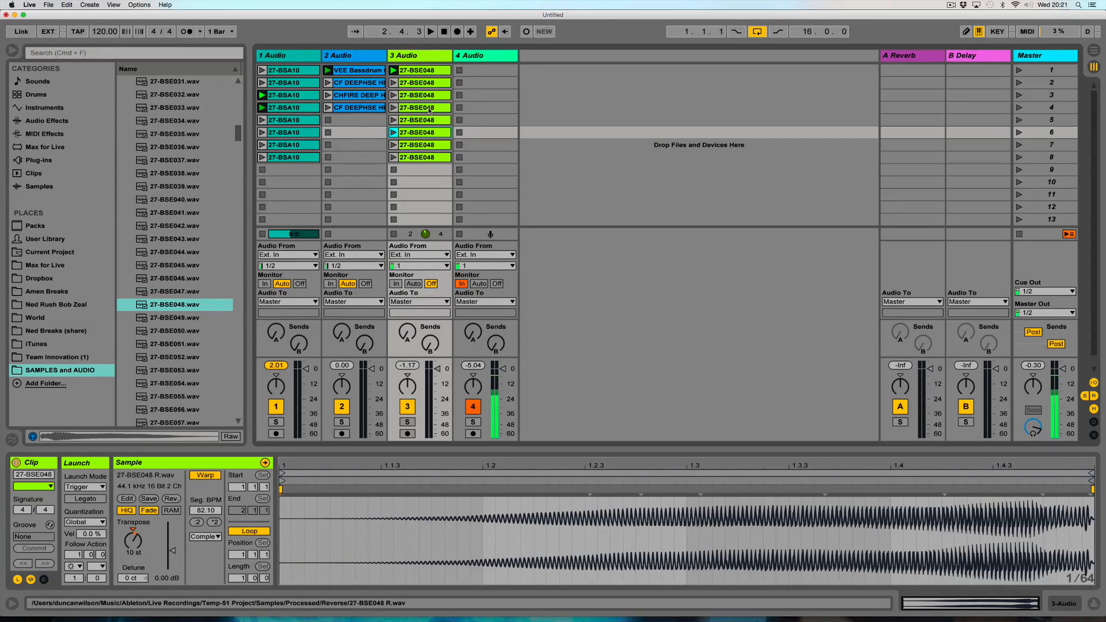
- Transpose the track 3 clip in slot 7 to 12 st and the one in slot 8 to 2 st, and play the result
key("Down")
left_click_drag(137, 546, 137, 530)
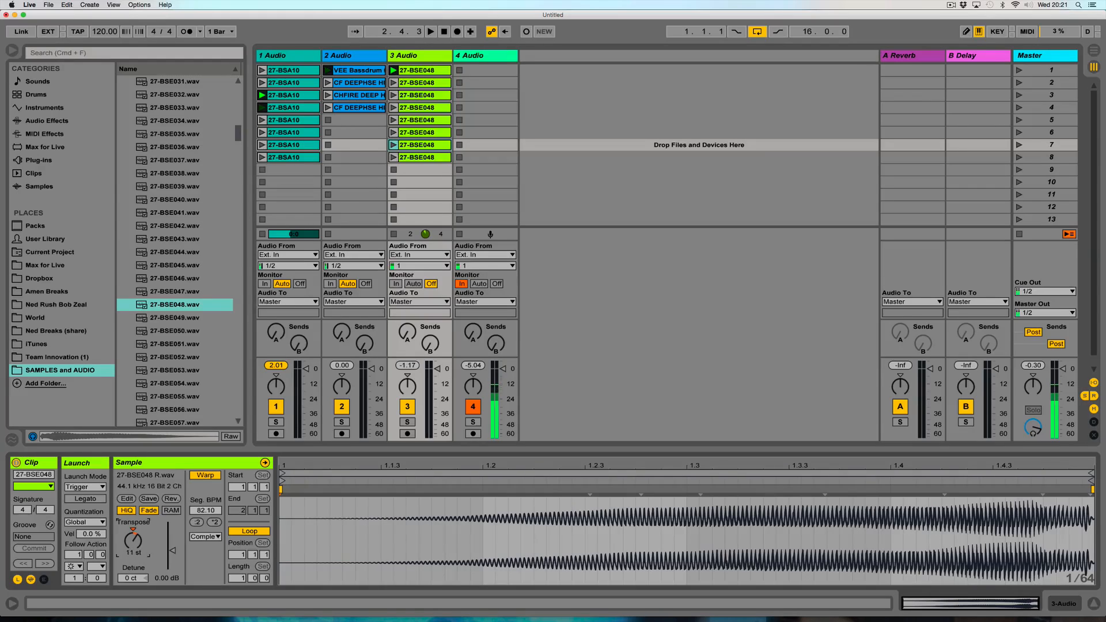
key("Down")
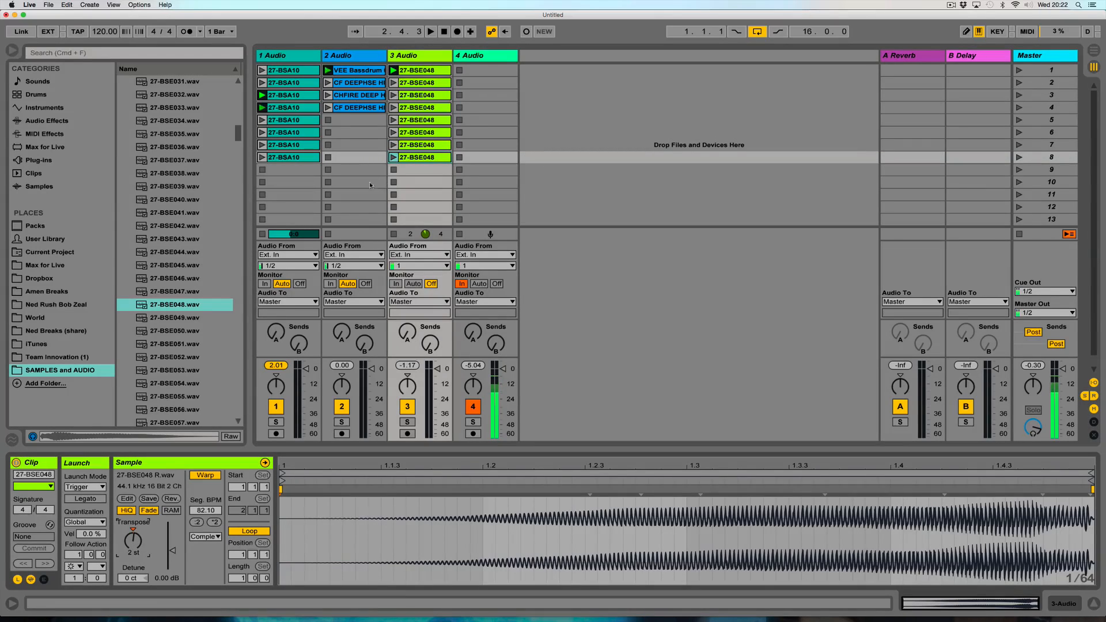
left_click(425, 70)
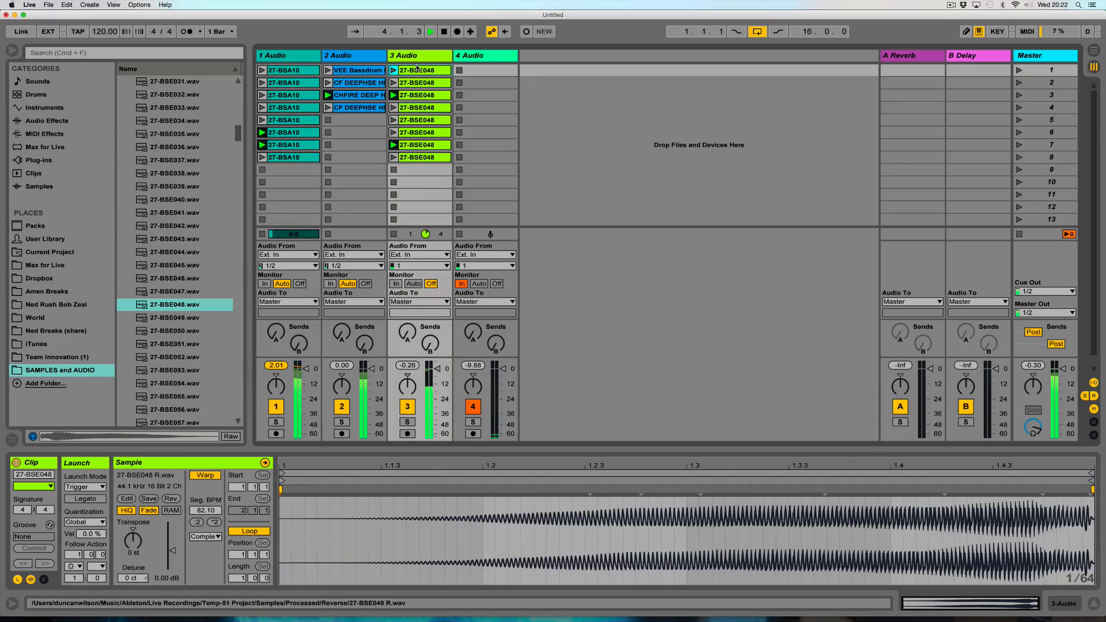
key("space")
- Raise the transposition of all eight 27-BSE048 clips on track 3 by 12 st and play them from slot 1
left_click(419, 58)
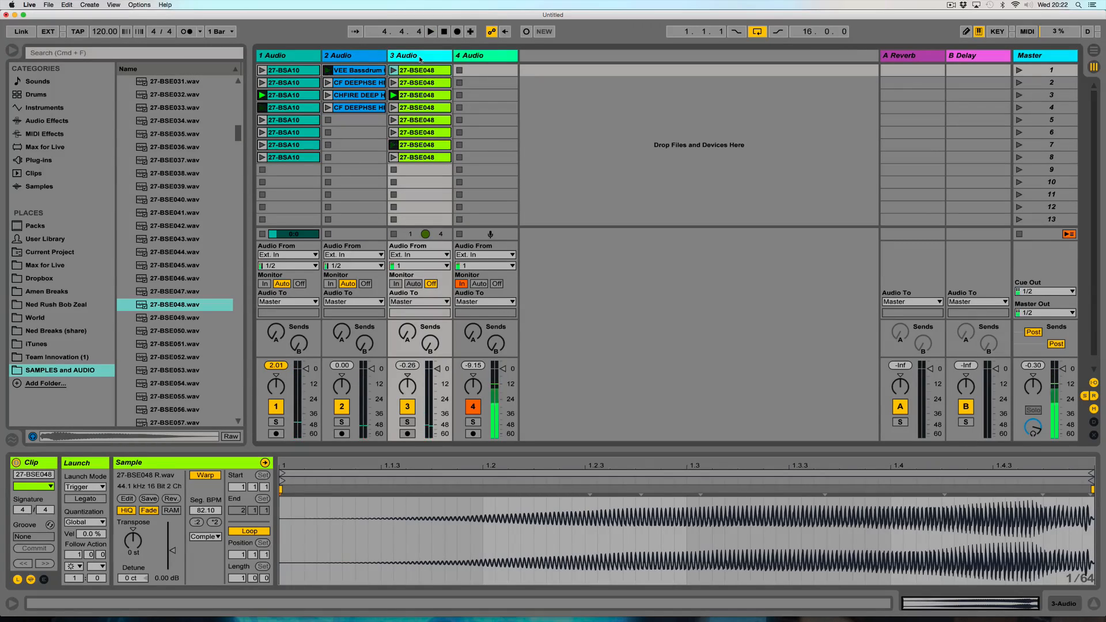
left_click(416, 71)
left_click(416, 157, "shift")
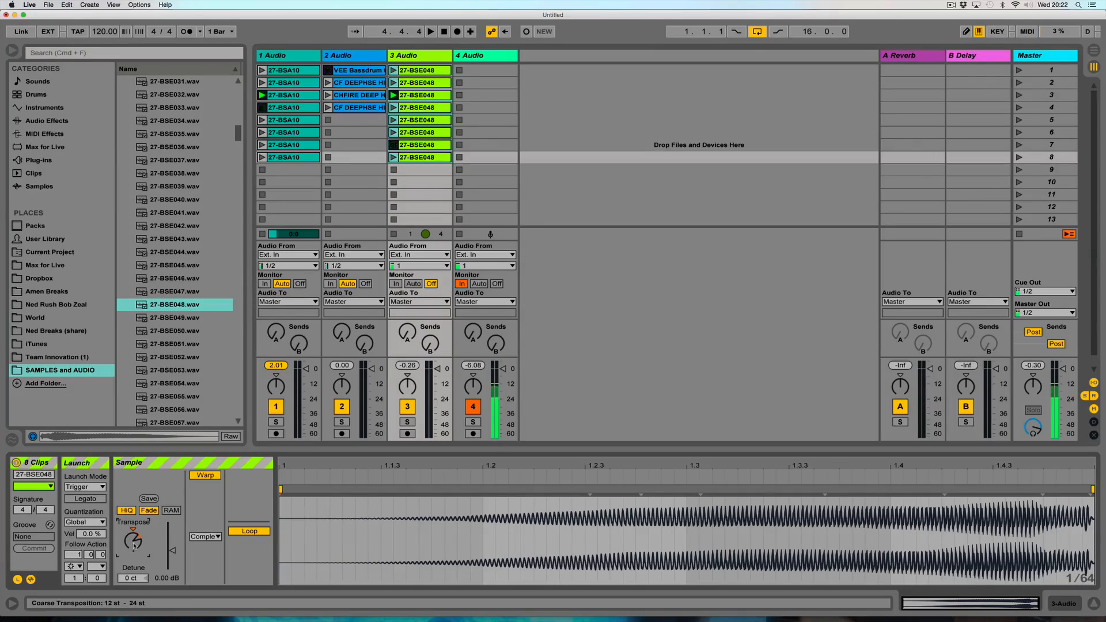
left_click(393, 71)
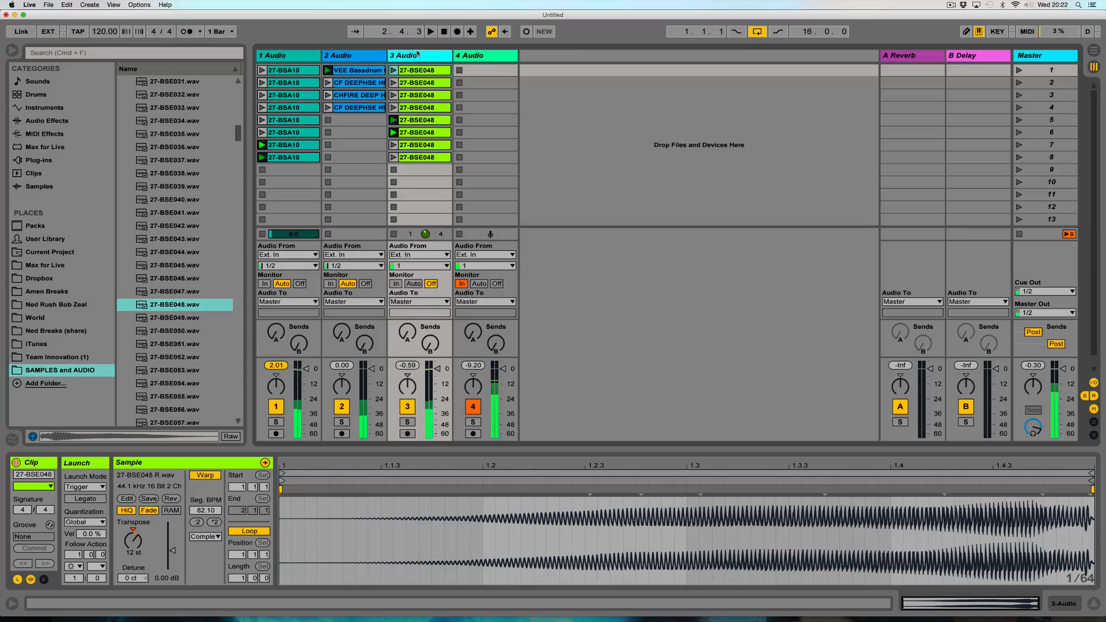
- Duplicate track 3, launch the copy from its slot 7 clip, and group the copy with the original track
key("super+d")
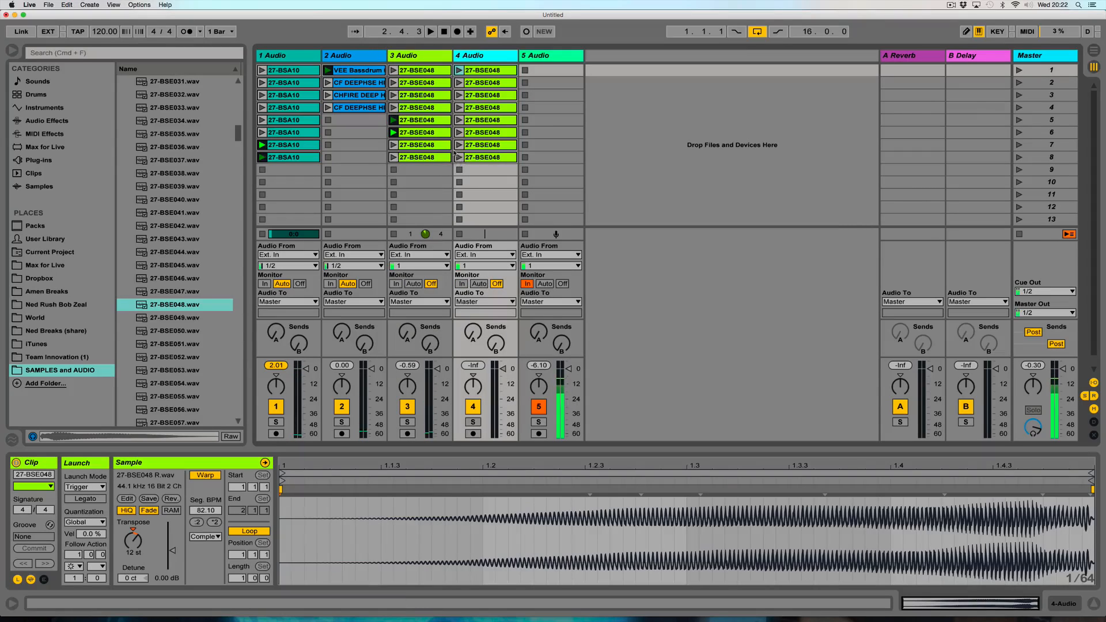
left_click(459, 148)
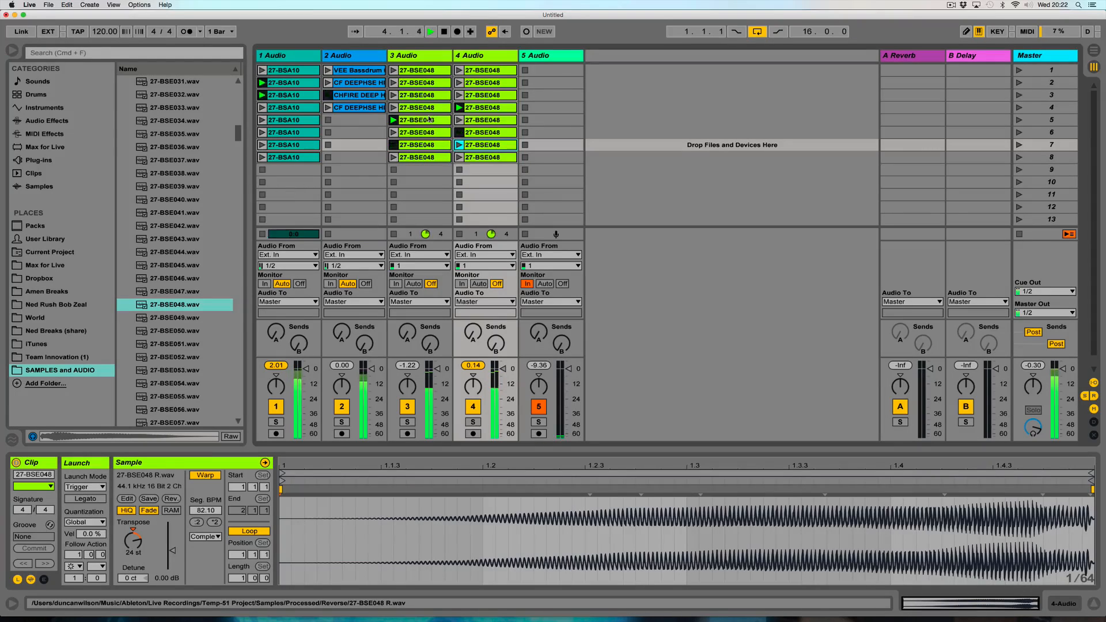
left_click(420, 56, "shift")
right_click(420, 56)
left_click(438, 161)
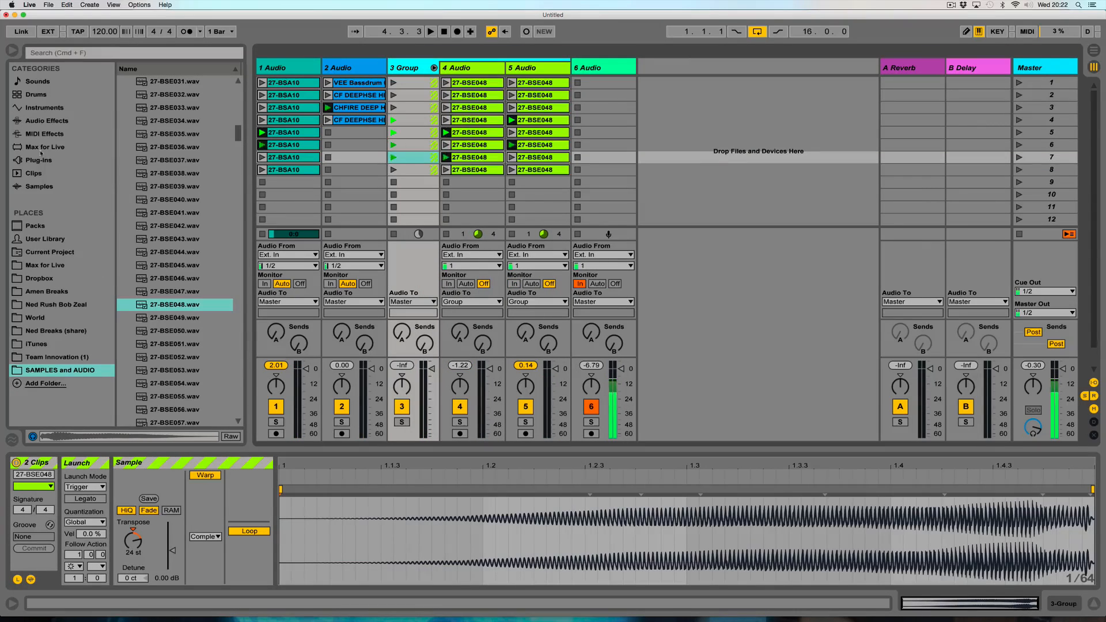
- Add an Auto Filter to the group track as a high-pass with its frequency at about 657 Hz, and play it
left_click(31, 123)
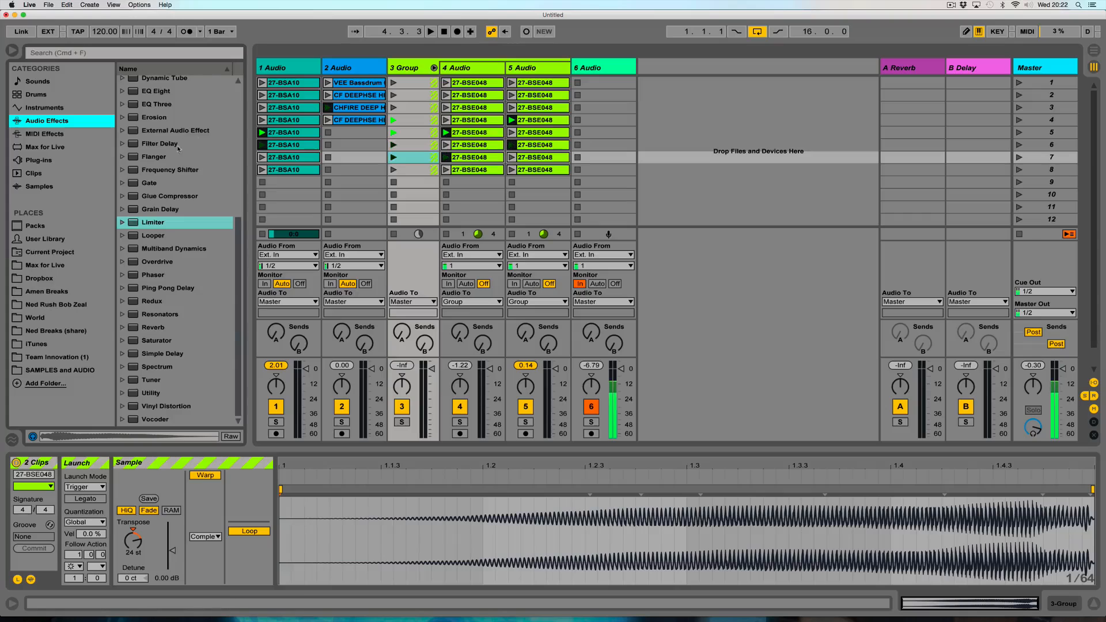
scroll(120, 226, "up", 4)
scroll(135, 203, "up", 5)
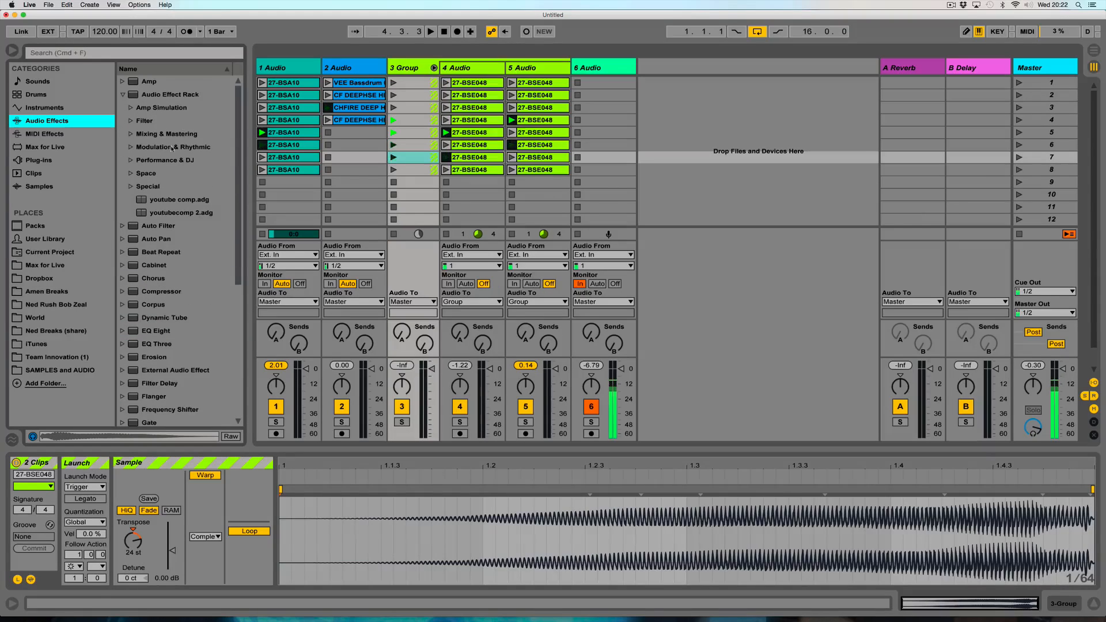
left_click_drag(135, 226, 123, 542)
key("space")
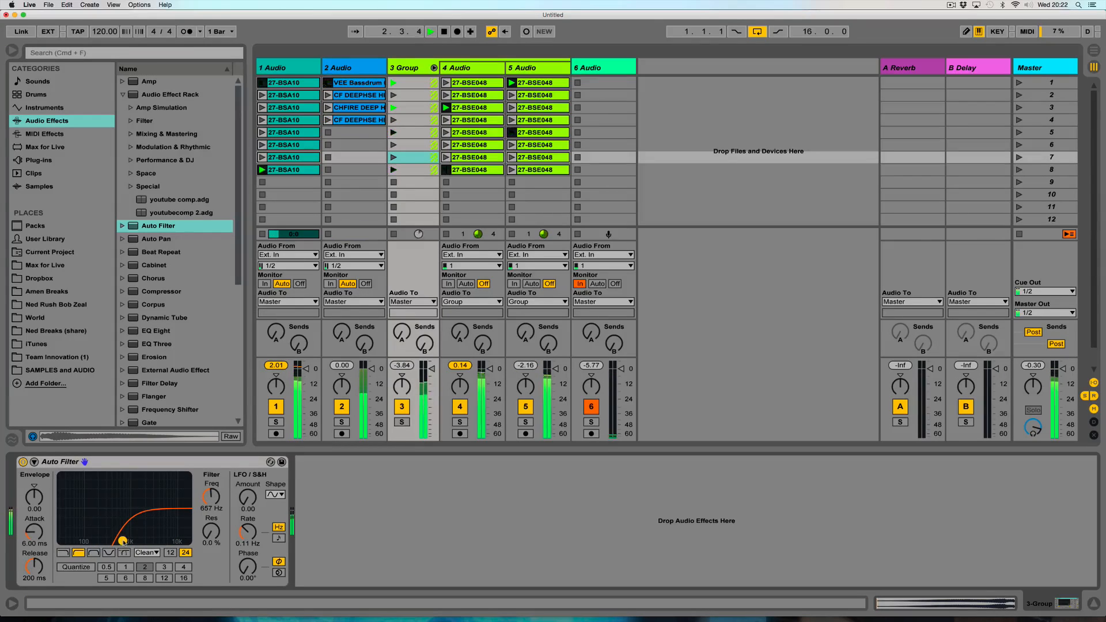
- Set the Auto Filter's LFO amount to about 13.3 and its rate to a tempo-synced 3/4
left_click_drag(248, 497, 247, 470)
left_click(279, 538)
left_click_drag(248, 532, 247, 485)
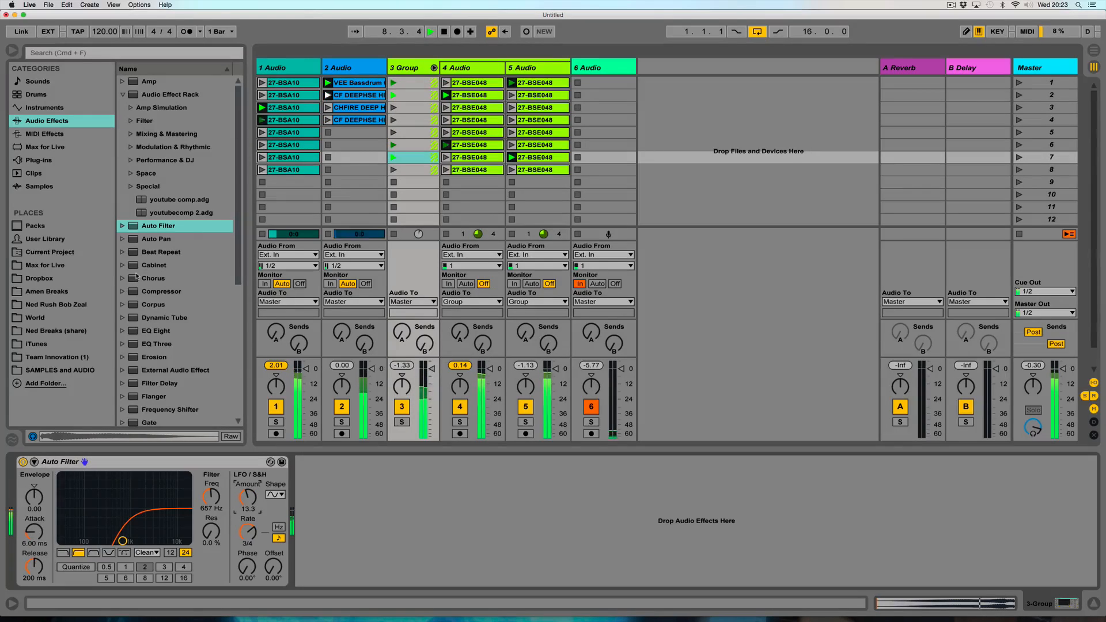
- Add an Auto Pan after the Auto Filter with 100% amount, tempo-synced 1/16 rate and 0° phase, playing the result
scroll(141, 295, "down", 2)
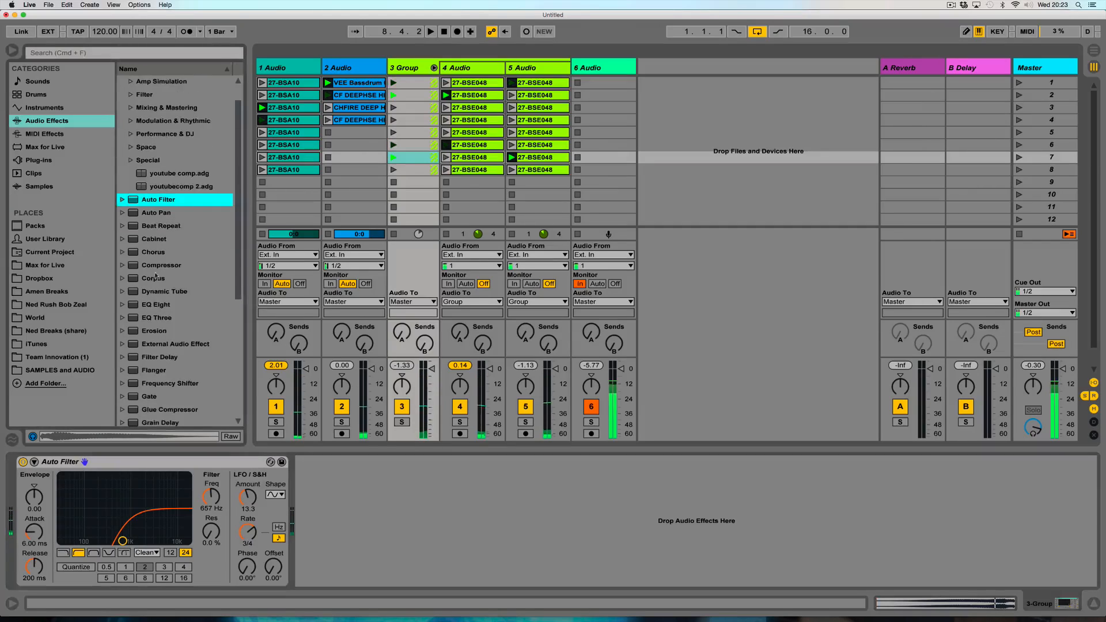
scroll(147, 249, "up", 2)
left_click_drag(144, 239, 314, 461)
left_click(347, 573)
key("space")
left_click_drag(388, 542, 388, 582)
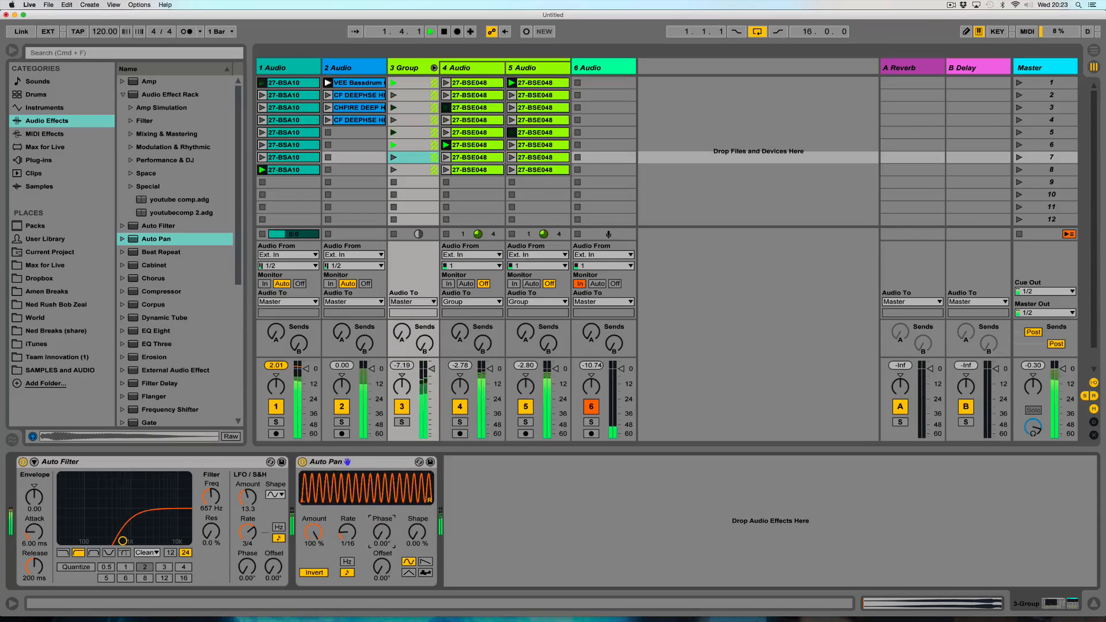
- Give the Auto Pan a sawtooth waveform with 1.59% shape, 11.4° offset, Normal polarity and a 1/8 rate
left_click(425, 561)
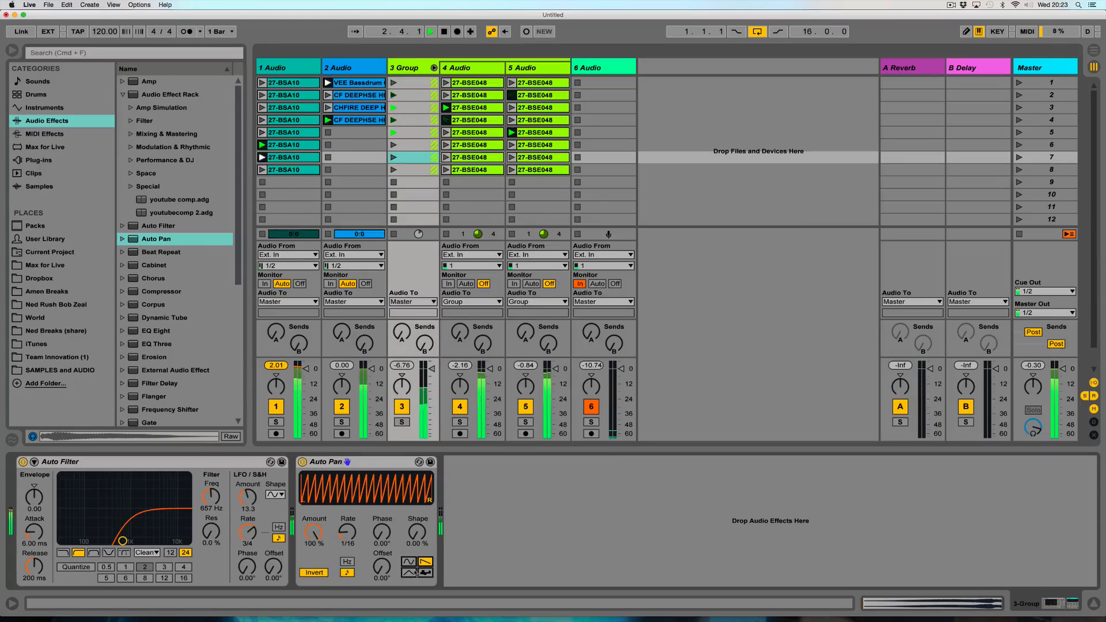
left_click_drag(417, 533, 373, 507)
left_click_drag(373, 556, 373, 552)
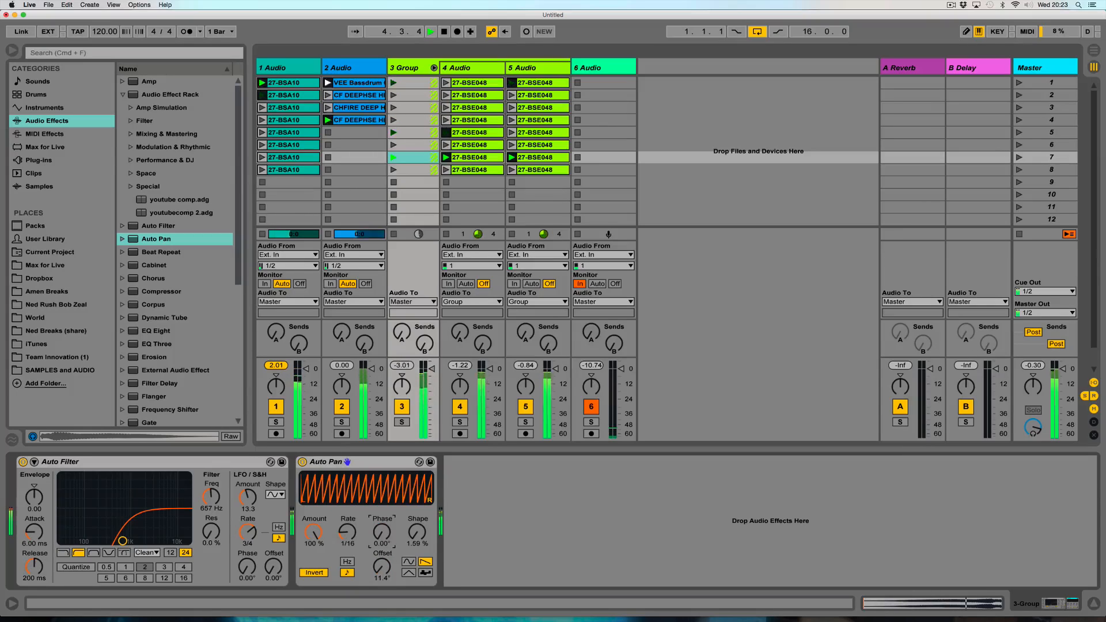
left_click(312, 573)
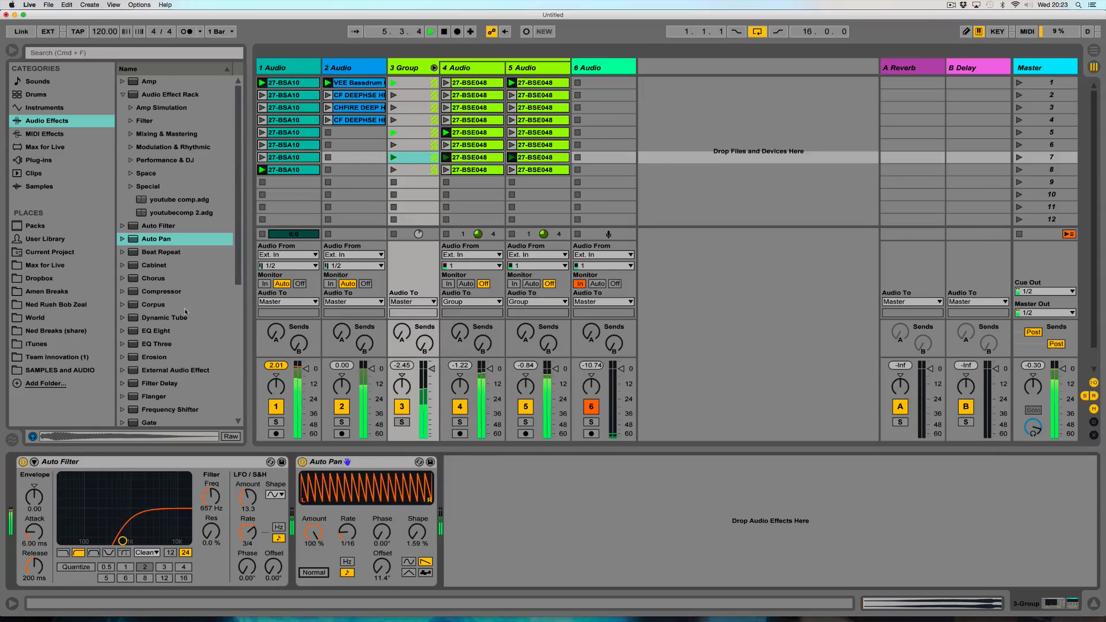
left_click_drag(347, 532, 347, 524)
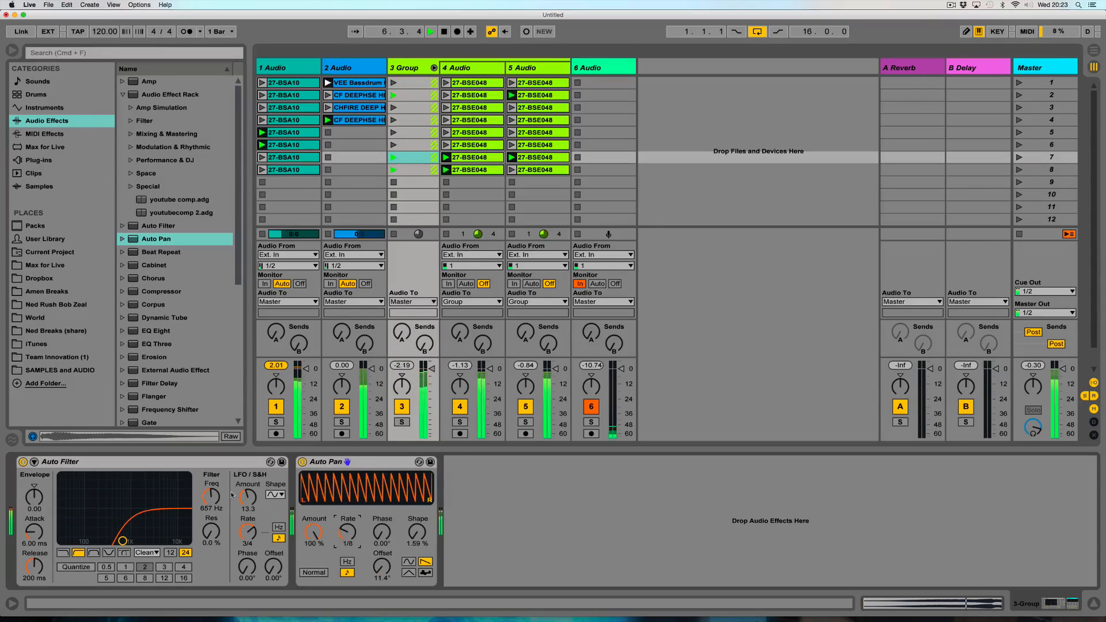
- Add a Simple Delay after the Auto Pan with left time 3, right time 6, 27% feedback and 34% dry/wet, and play it
scroll(133, 370, "down", 10)
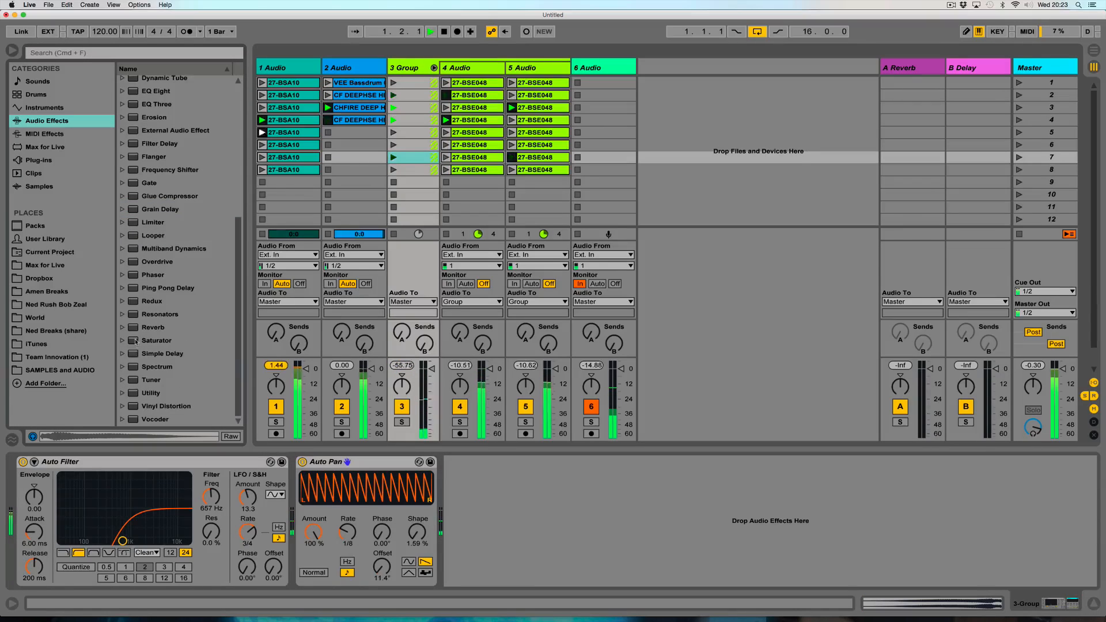
left_click_drag(162, 353, 505, 528)
left_click(500, 522)
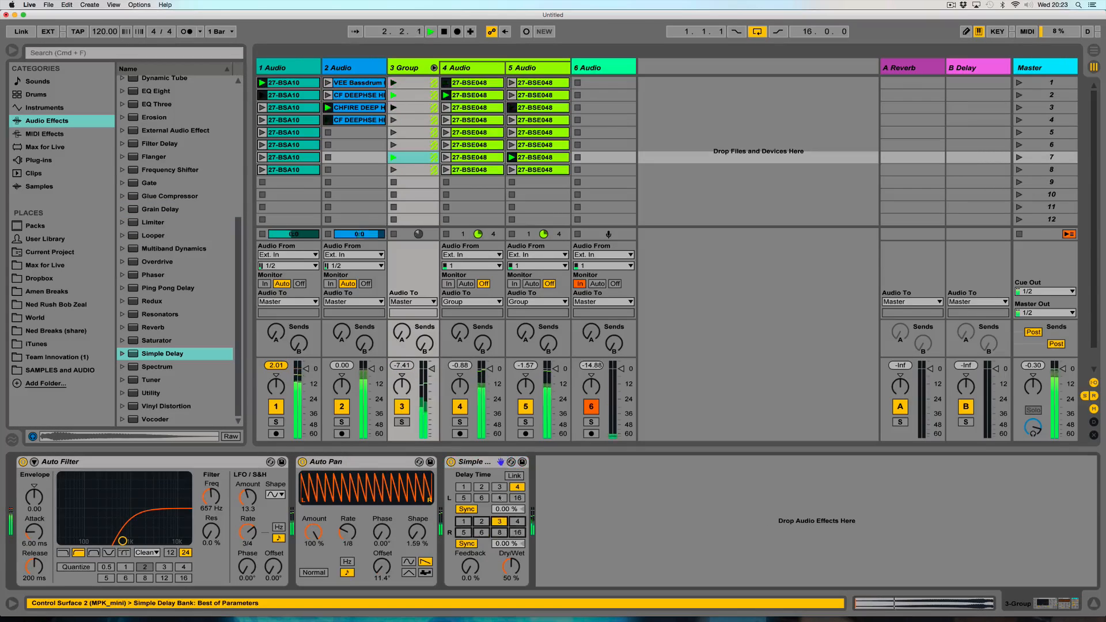
left_click(500, 488)
left_click_drag(470, 567, 511, 574)
left_click(482, 532)
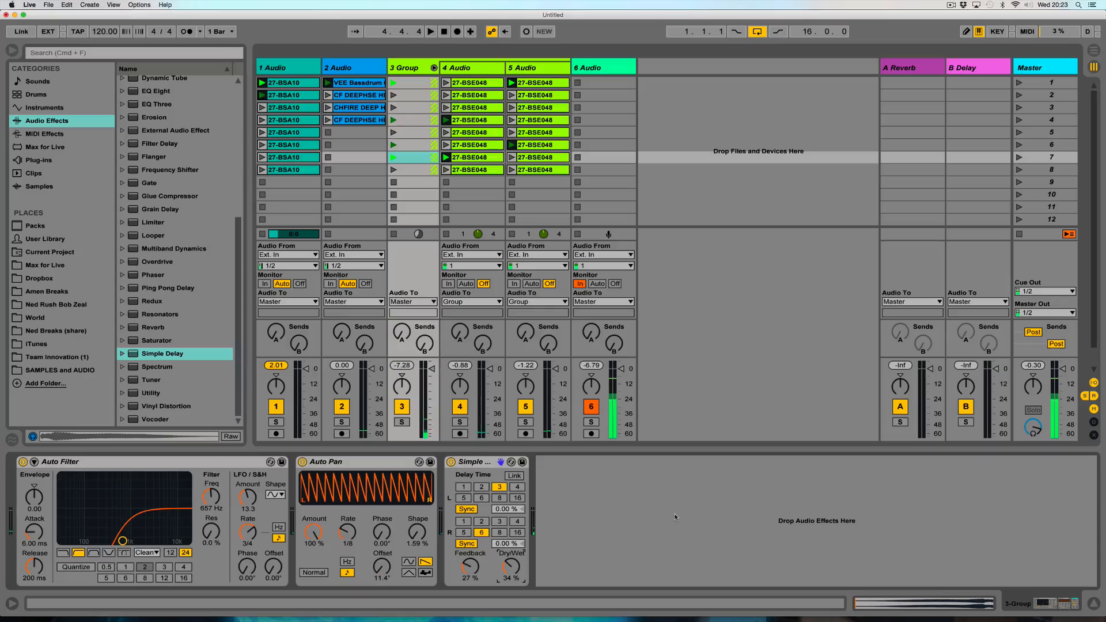
key("space")
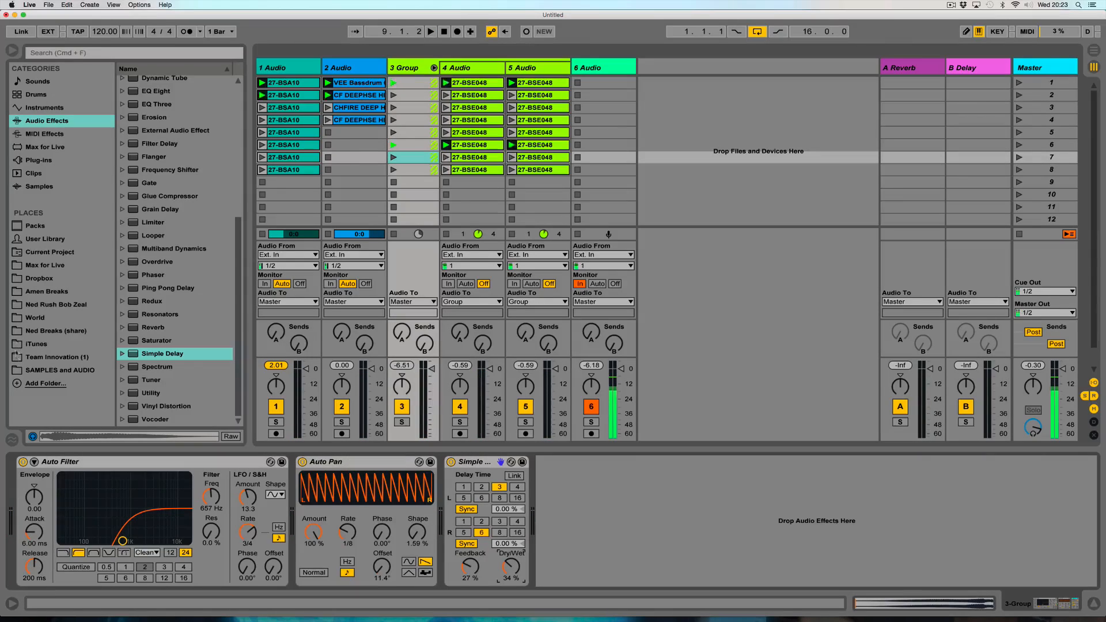
- Place CF DEEPHSE HIHAT 02 and 03 from the Hats samples in slots 1 and 2 of a new audio track after the group
left_click(17, 369)
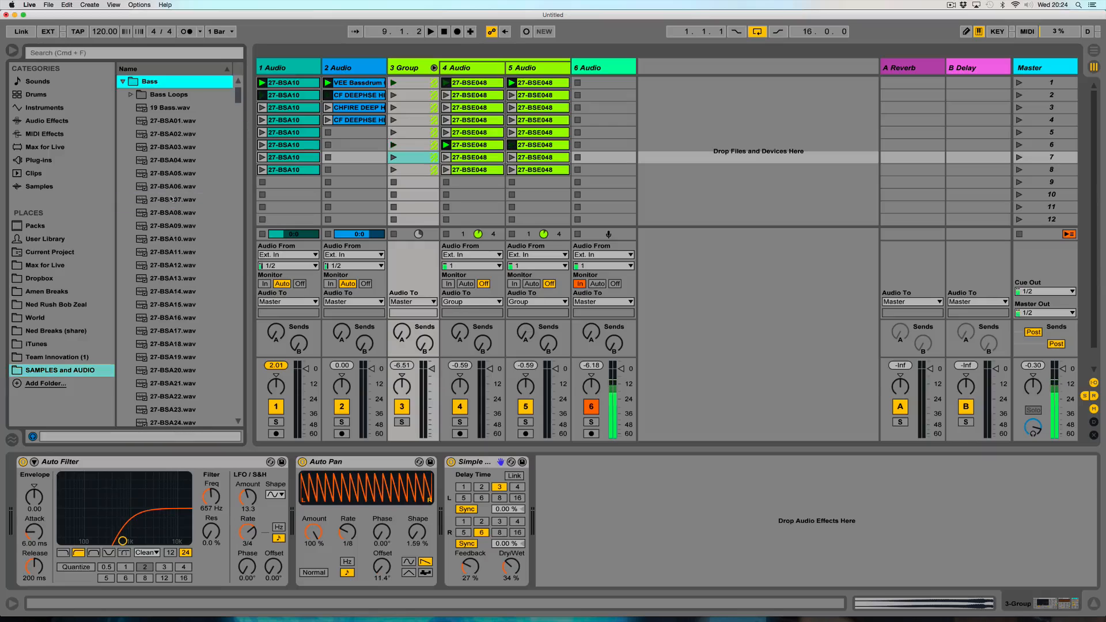
key("Left")
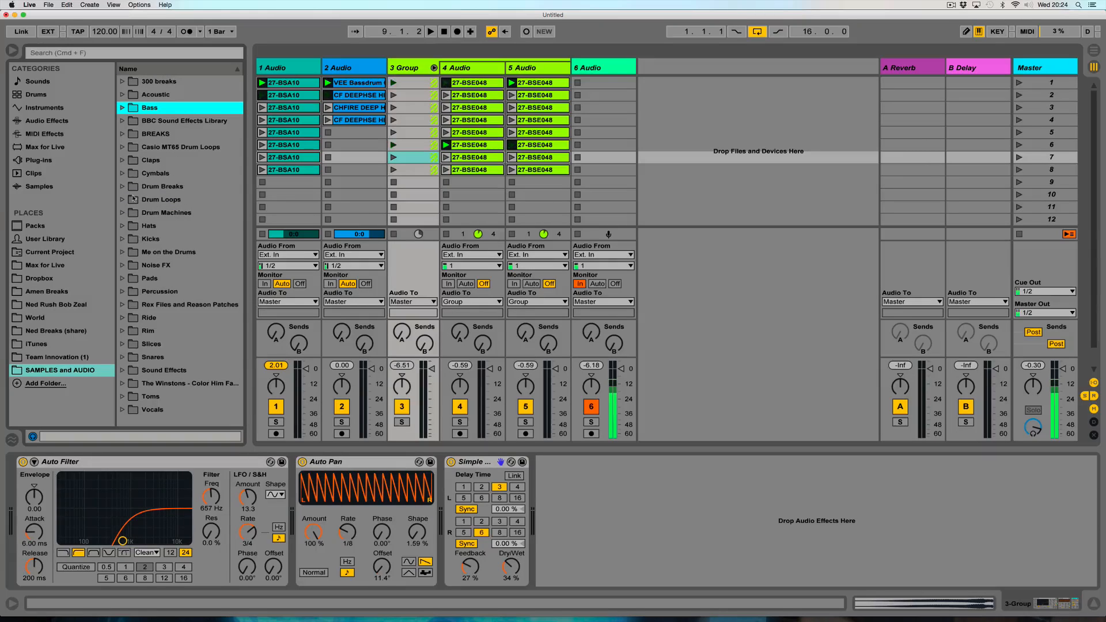
left_click(123, 227)
left_click(173, 304)
key("Down")
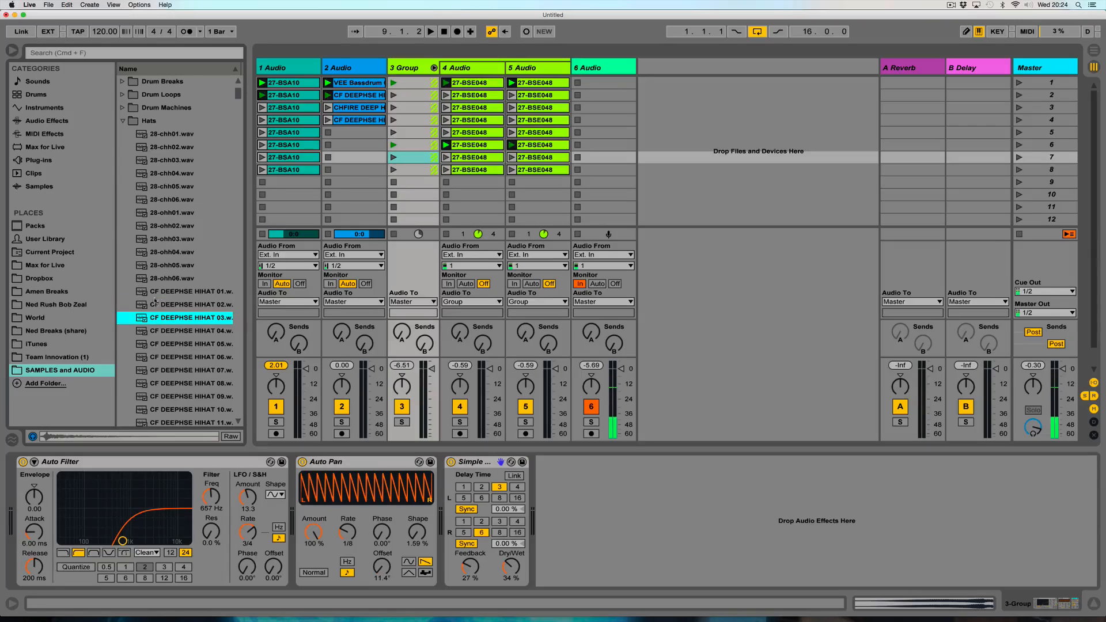
left_click(153, 306, "shift")
left_click_drag(481, 171, 602, 97)
left_click(603, 97, "shift")
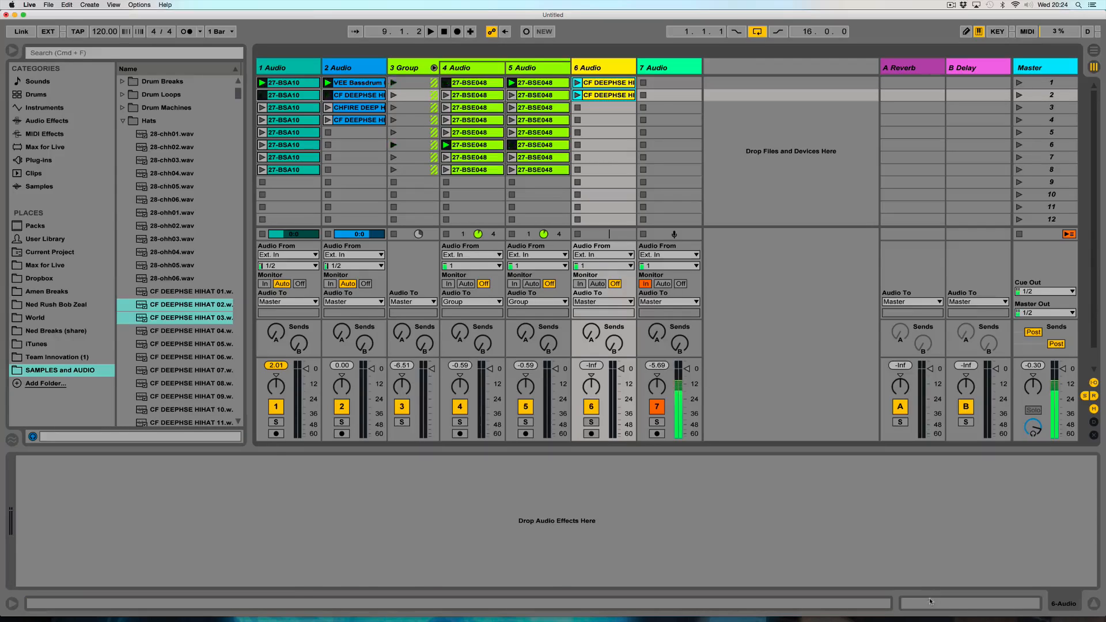
- Give both hi-hat clips a Next follow action with a time of 0.0.1 and test them from slot 1
left_click(970, 603)
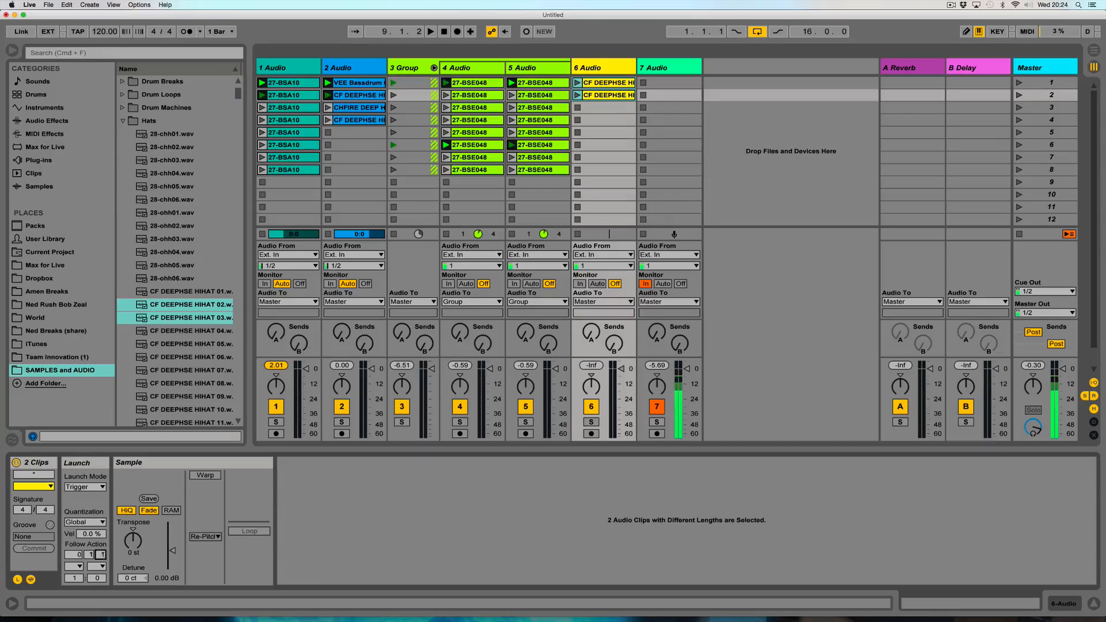
left_click(75, 568)
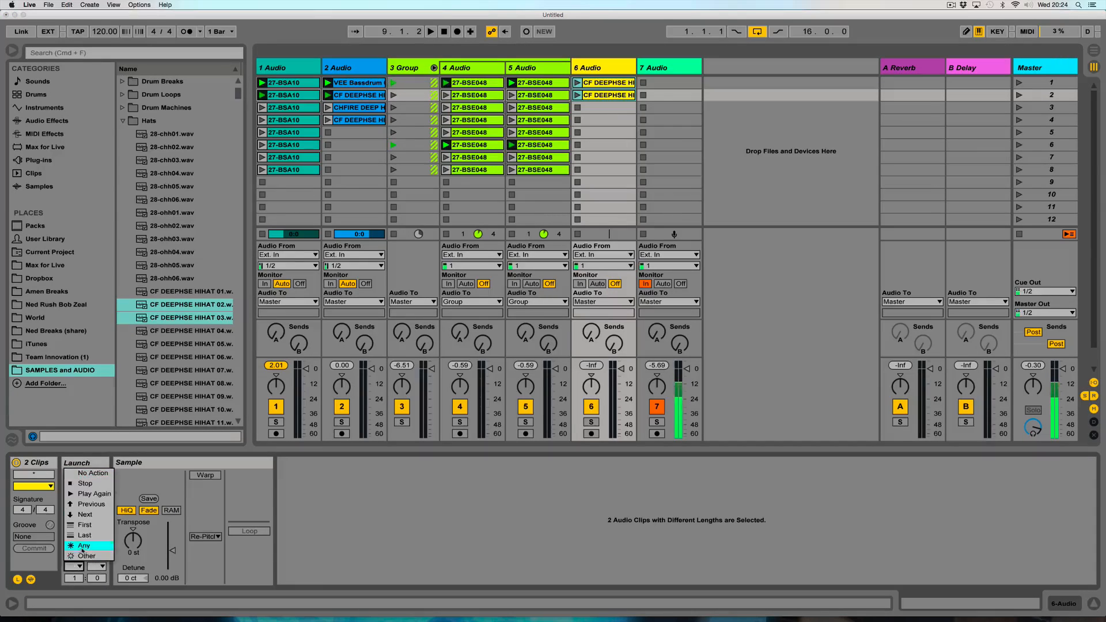
left_click(84, 515)
left_click(578, 83)
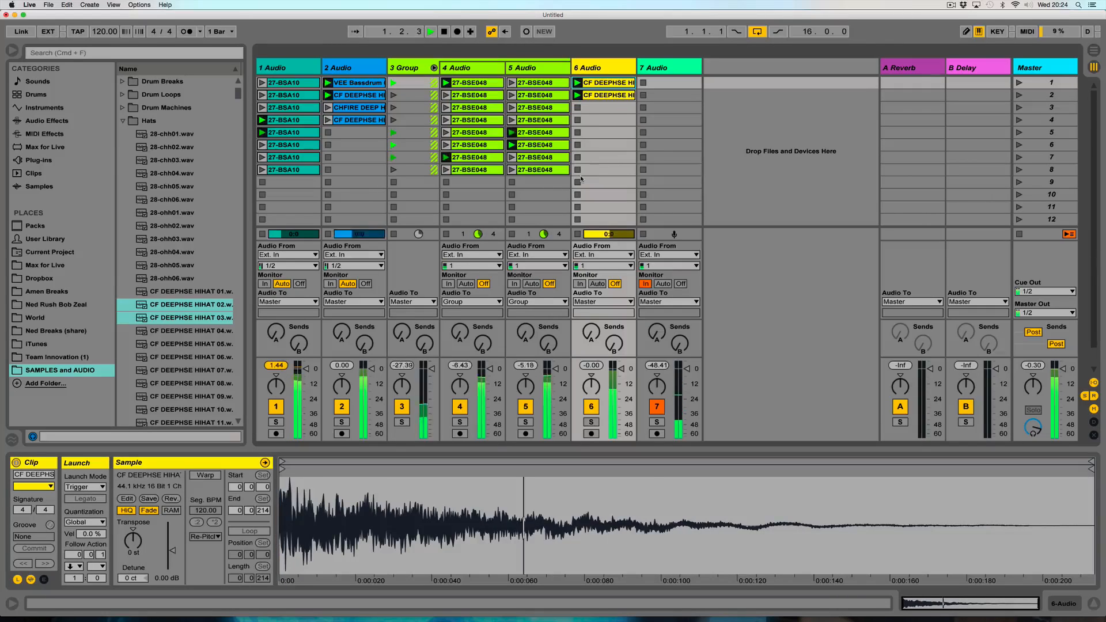
key("space")
- Swap the two hi-hat clips so HIHAT 03 sits in slot 1 and HIHAT 02 in slot 2, and launch slot 1
left_click(605, 96)
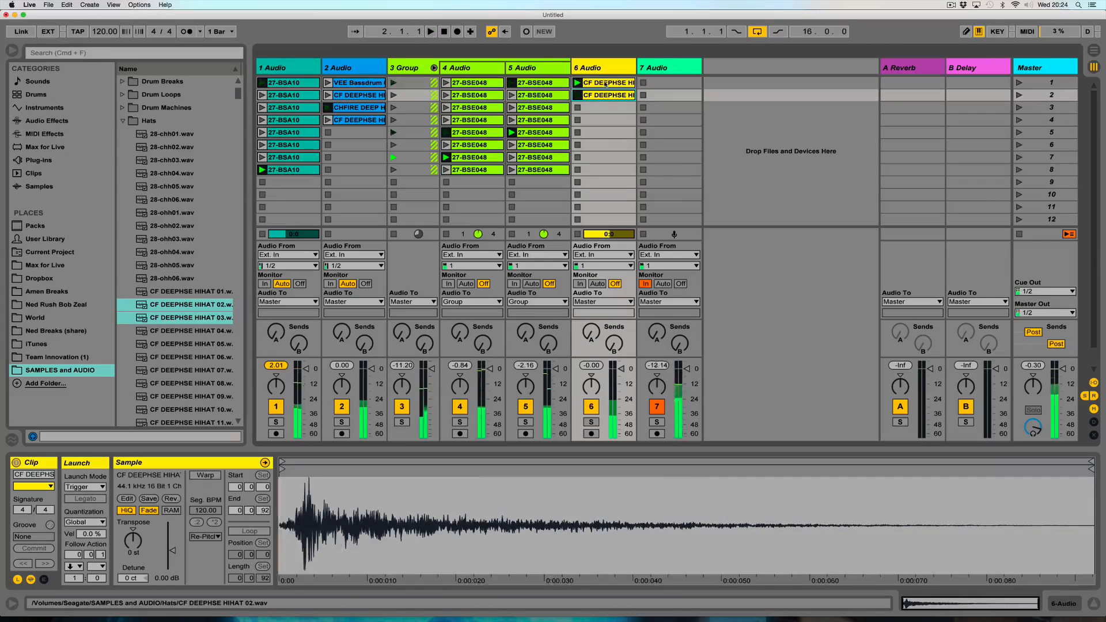
mouse_move(605, 84)
left_mouse_down()
mouse_move(605, 108)
mouse_move(605, 84)
left_mouse_up()
left_click(605, 97, "shift")
left_click(578, 83)
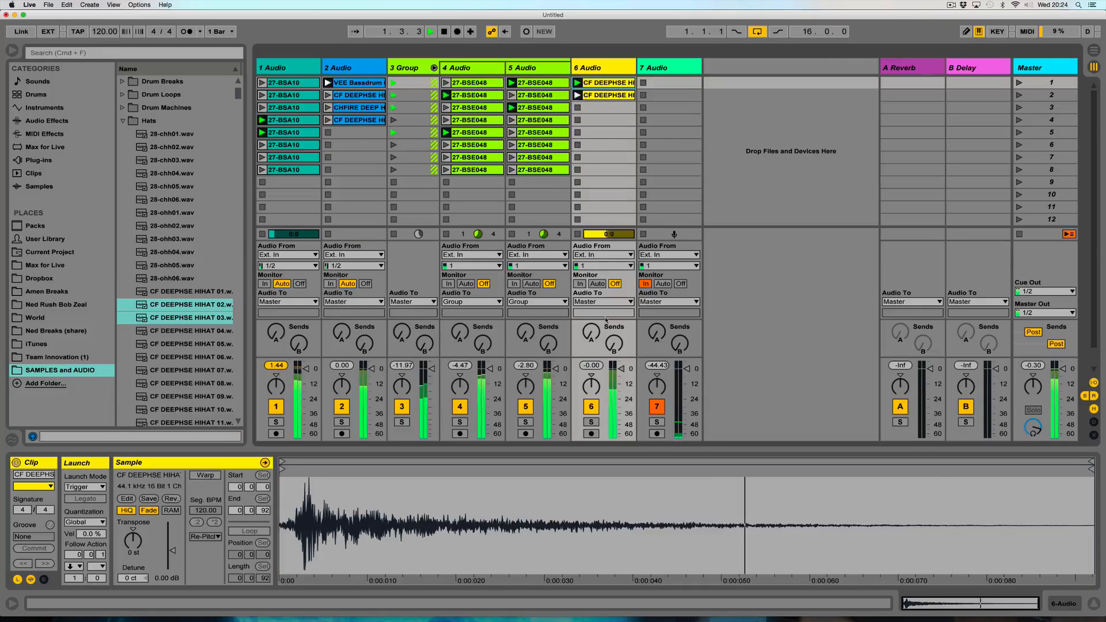
- Lower the hi-hat track's volume to -14.0 dB and stop playback
left_click_drag(621, 369, 621, 386)
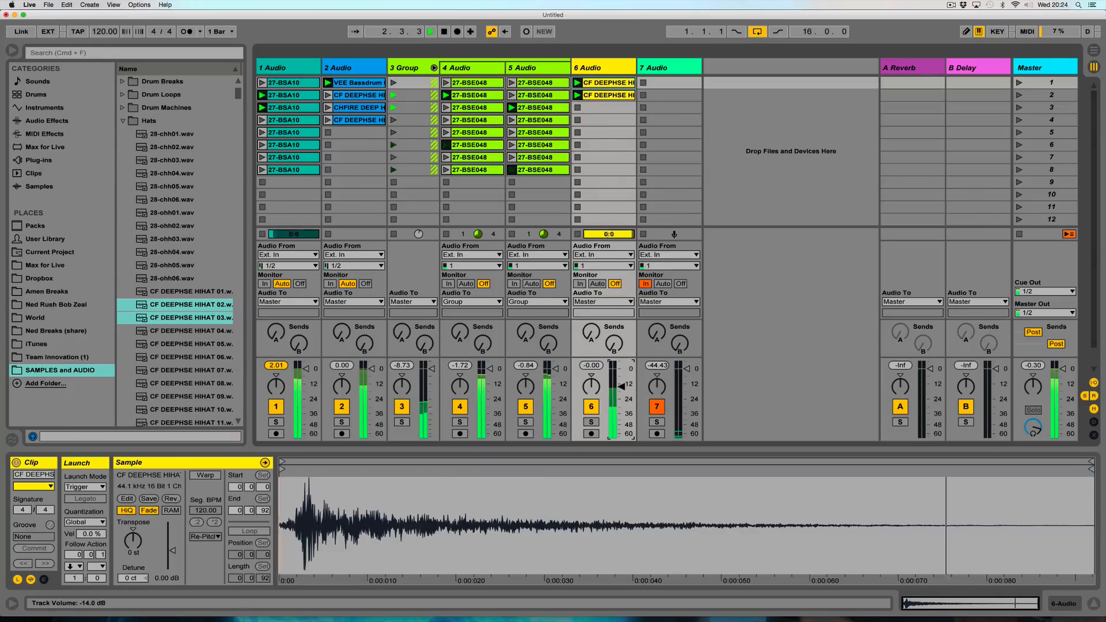
left_click(609, 95)
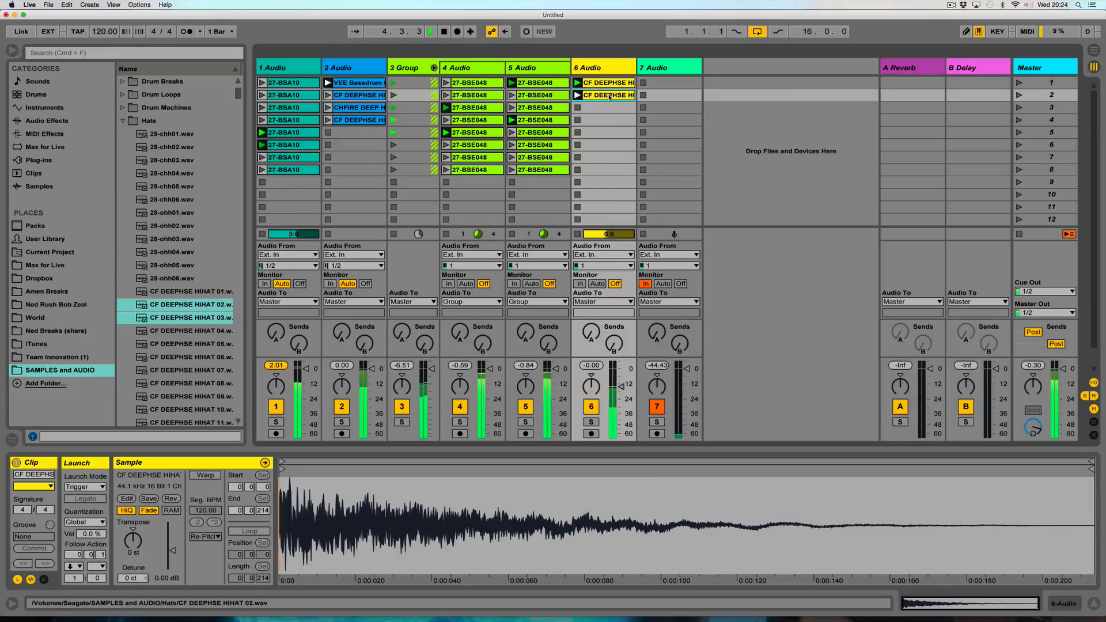
key("space")
- Audition samples in the Ride folder and place Ride 04 OS.wav in slot 1 of a new audio track
left_click(122, 121)
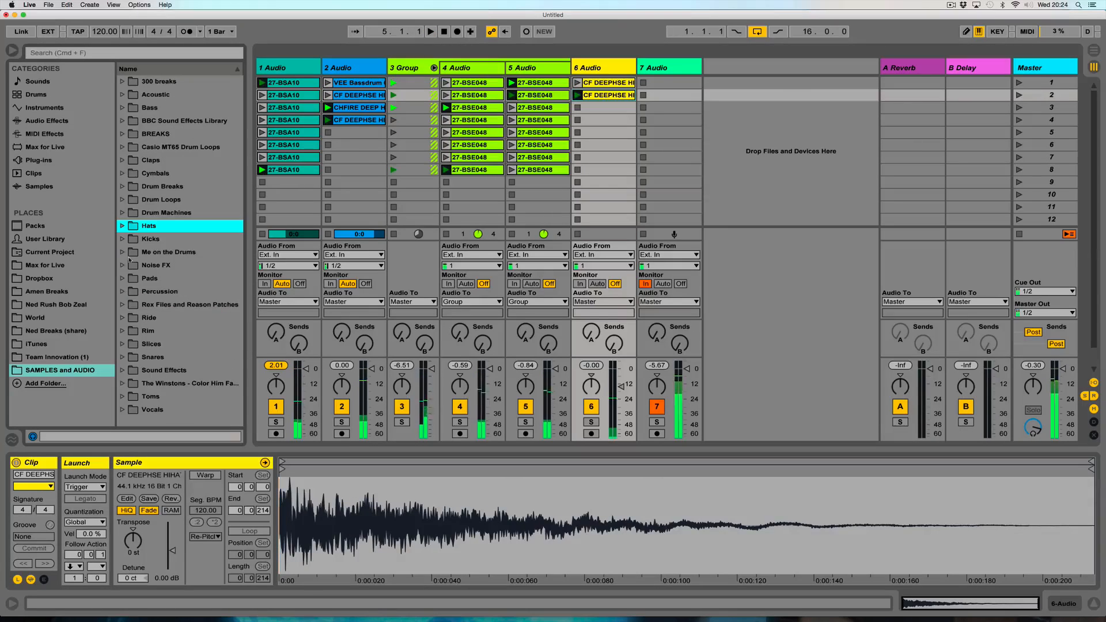
left_click(123, 318)
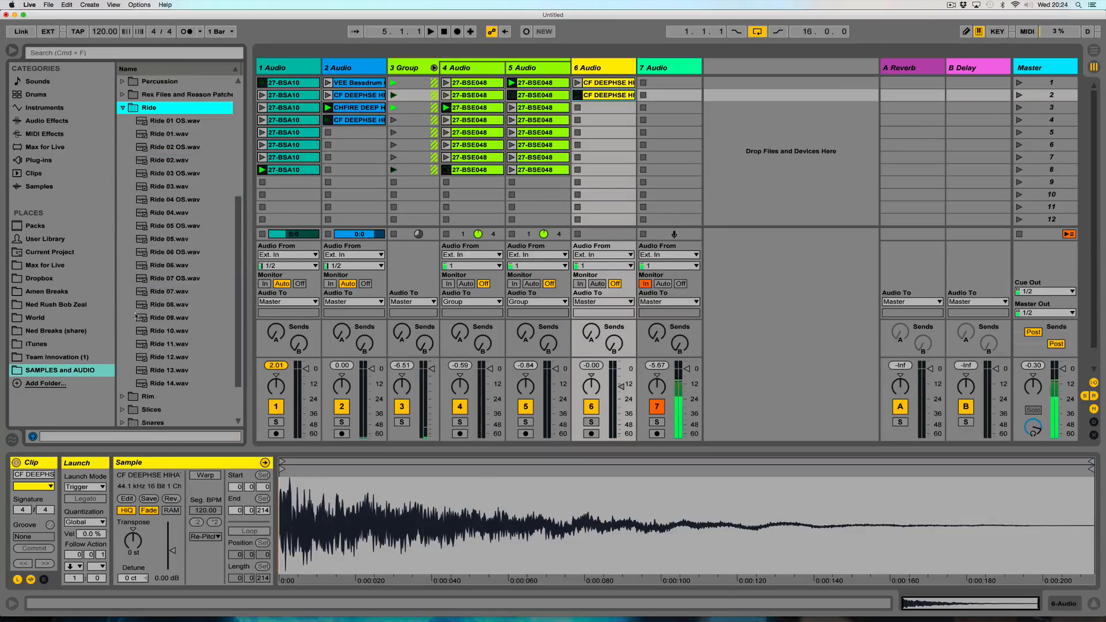
left_click(164, 266)
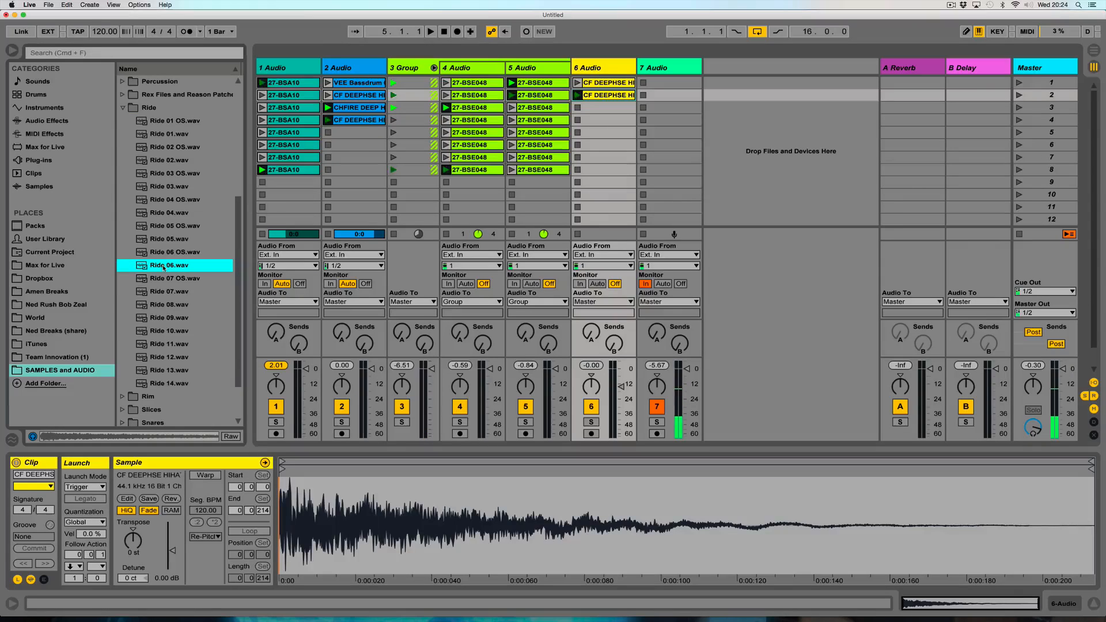
key("Up")
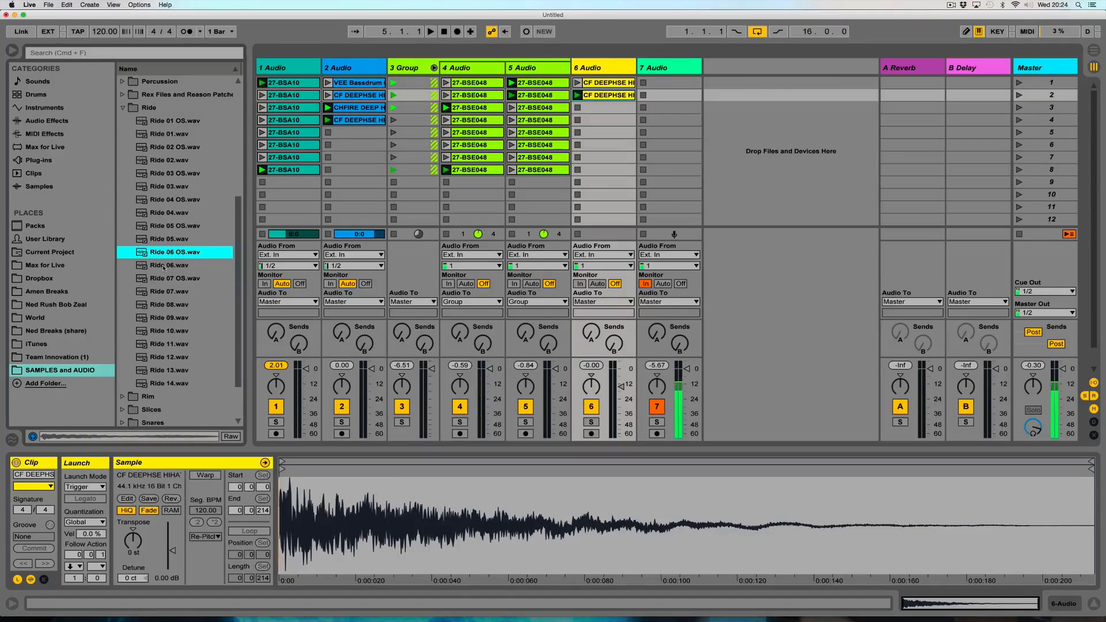
key("Up")
key("Up")
key("Up")
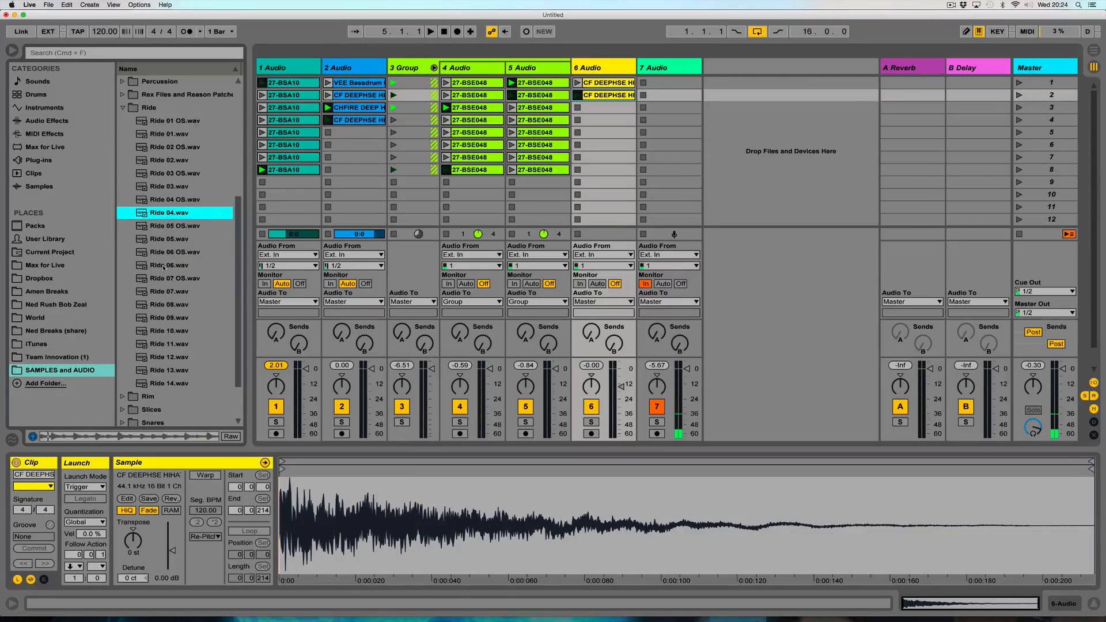
key("Up")
left_click_drag(143, 206, 728, 90)
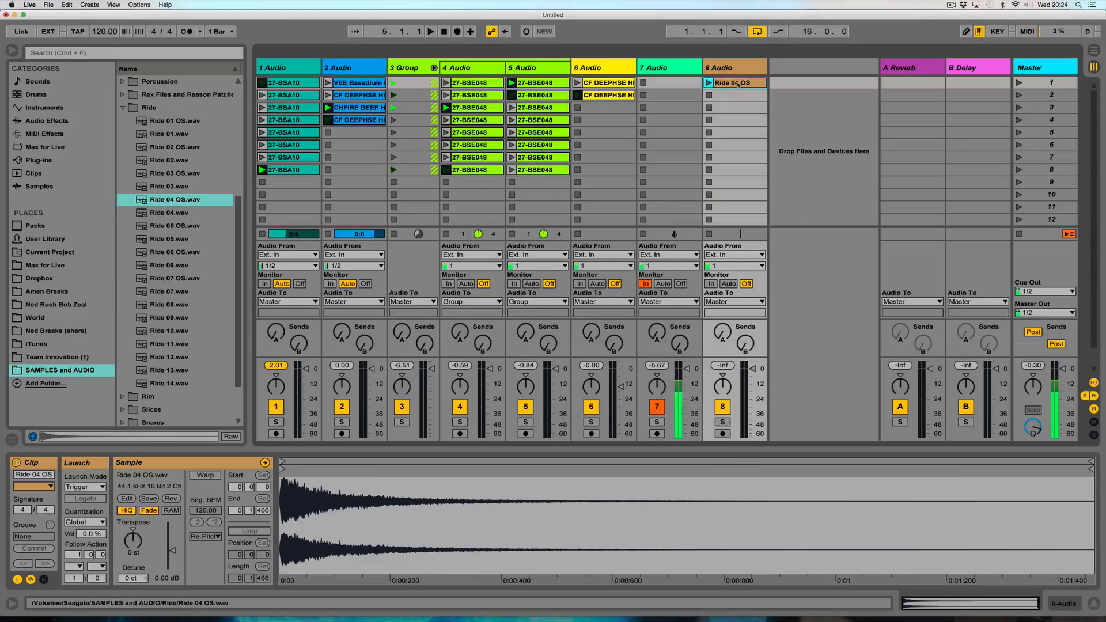
- Give the ride clip a Play Again follow action with a time of 0.1.0 and launch it
left_click(77, 568)
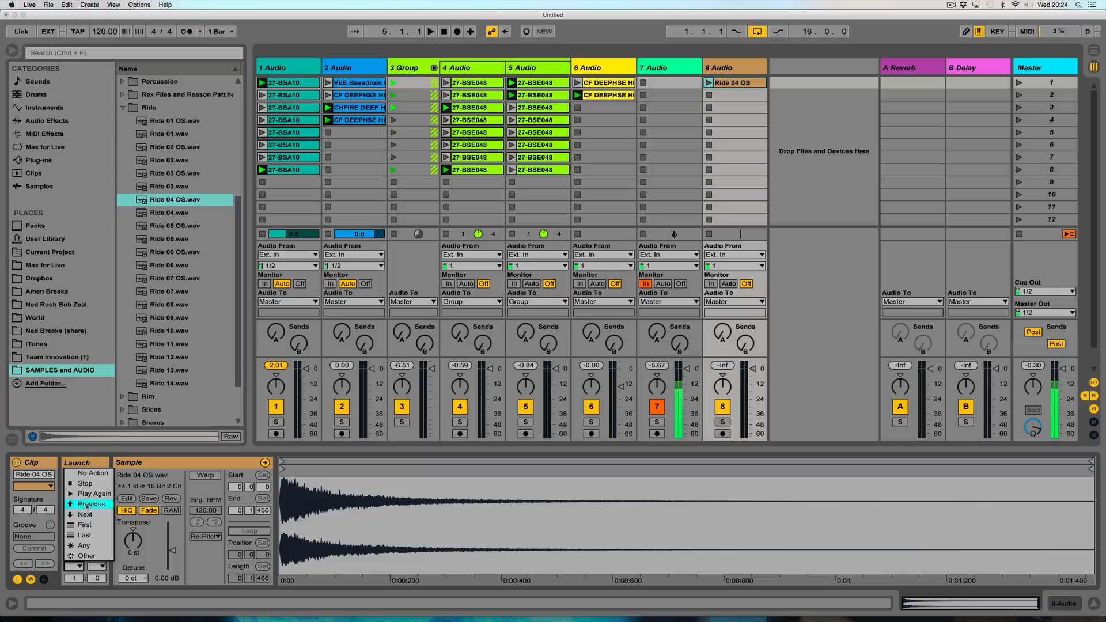
left_click(87, 494)
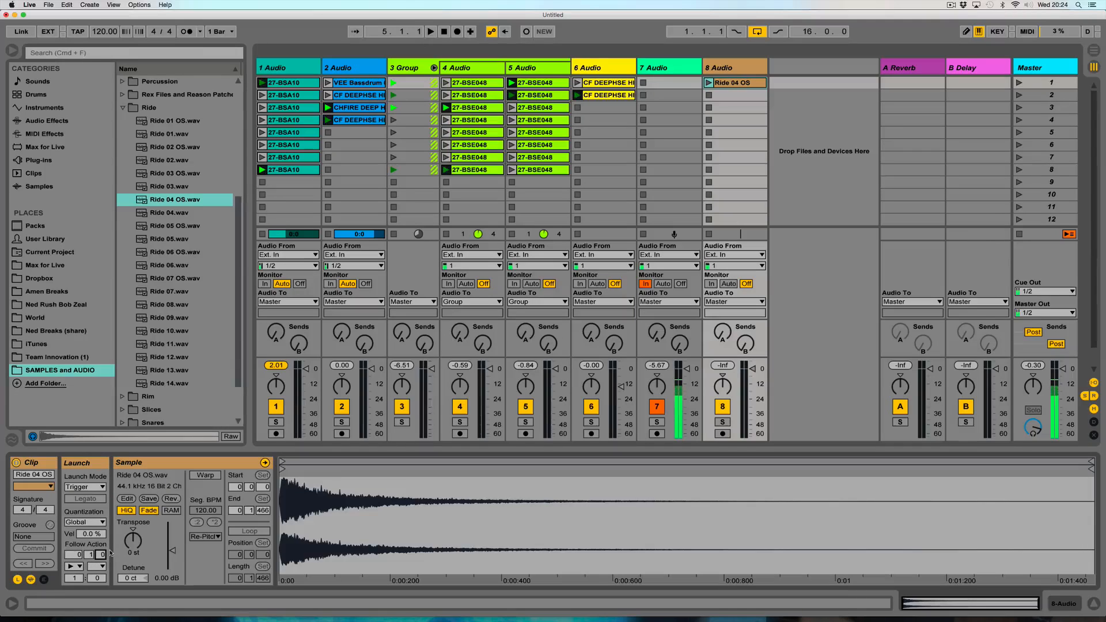
left_click(709, 85)
- Move the ride track next to the hi-hat track, lower its volume and pan the two tracks to opposite sides
left_click_drag(713, 69, 640, 75)
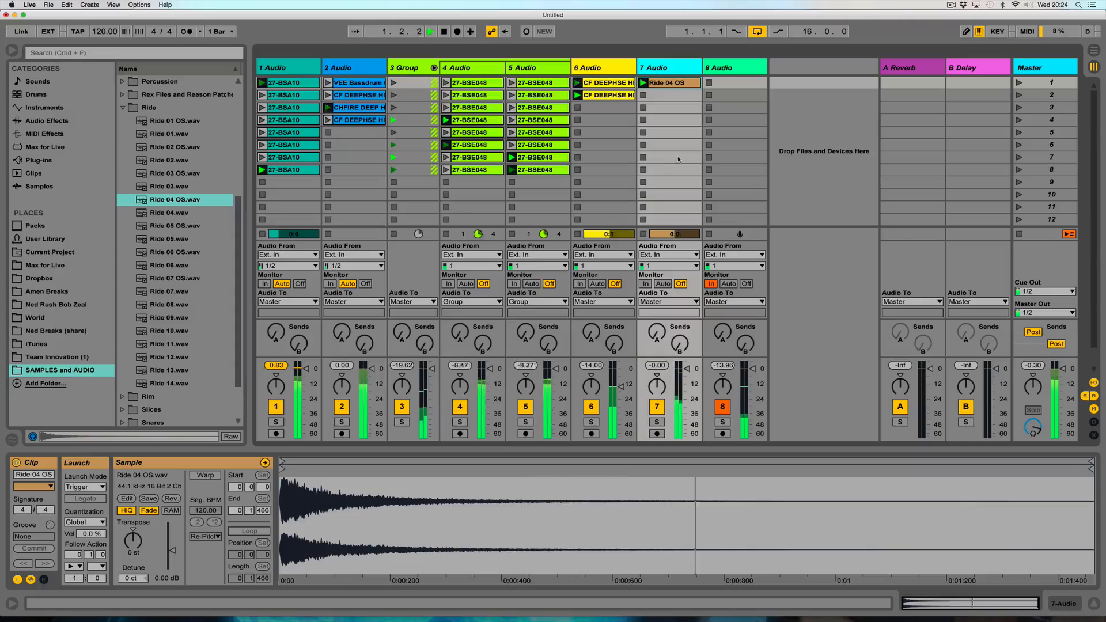
left_click(651, 84)
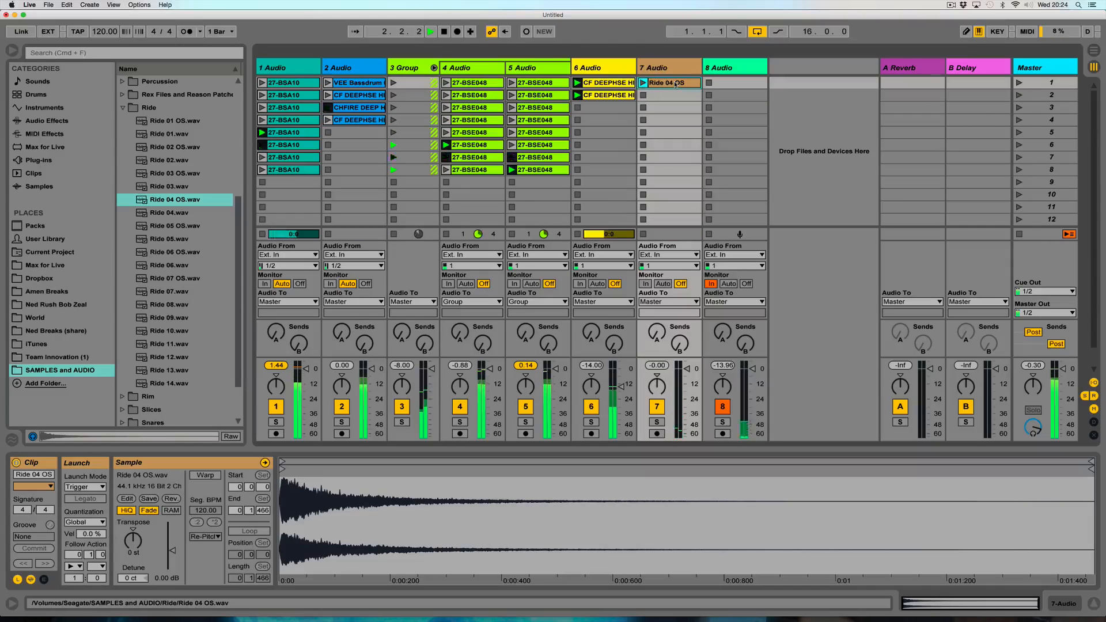
left_click(643, 83)
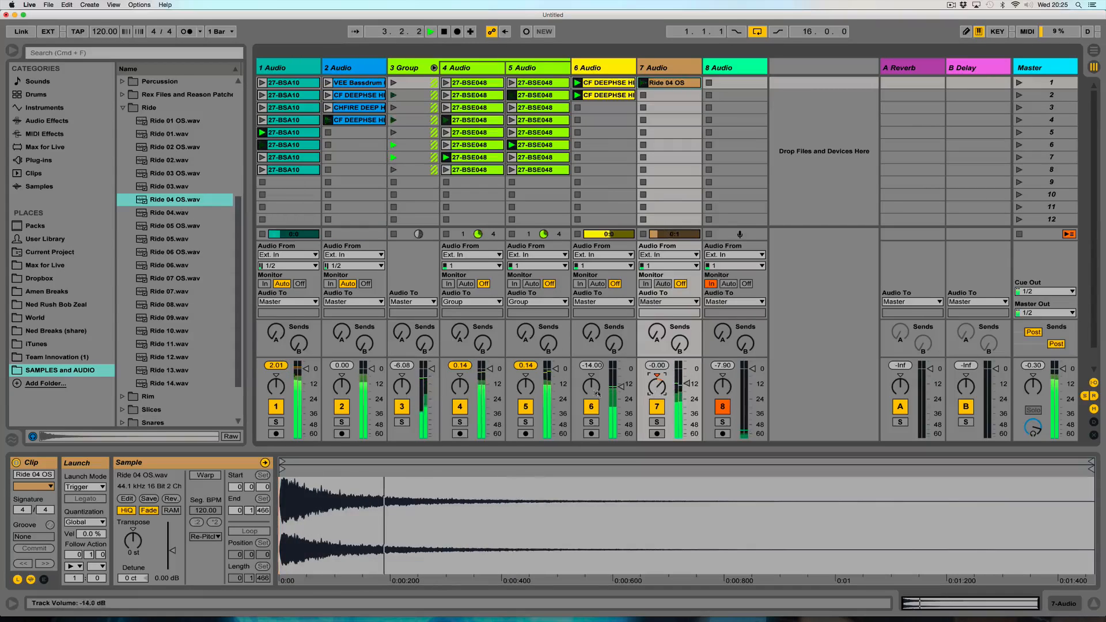
left_click_drag(657, 397, 656, 406)
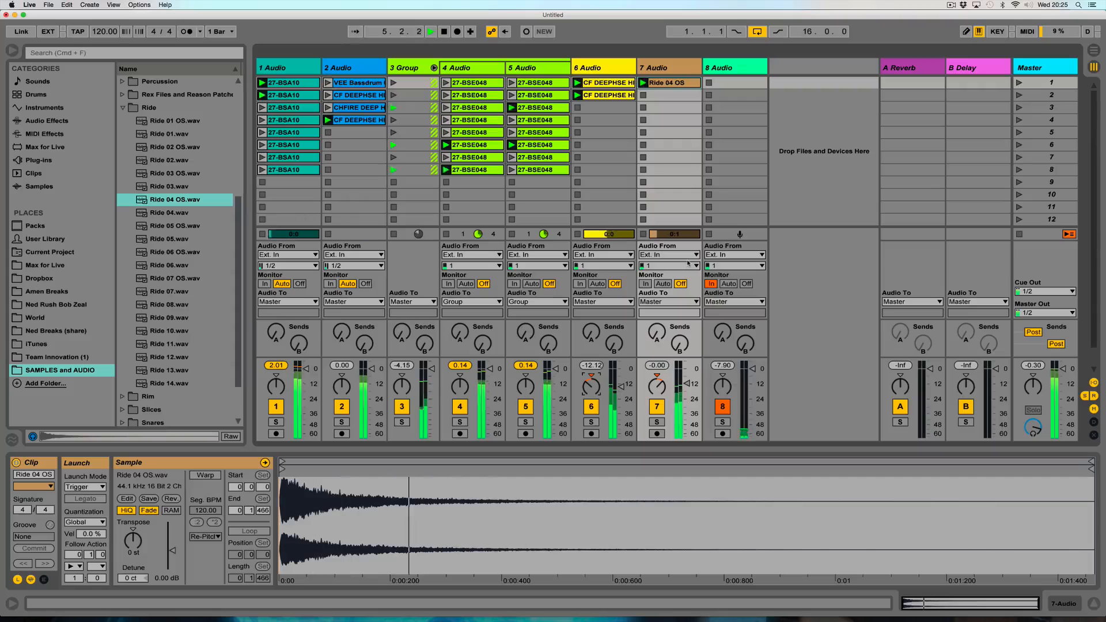
- Insert a Glue Compressor before the Limiter on the master, with threshold about -25.4 dB and makeup 11.0 dB
left_click(1026, 68)
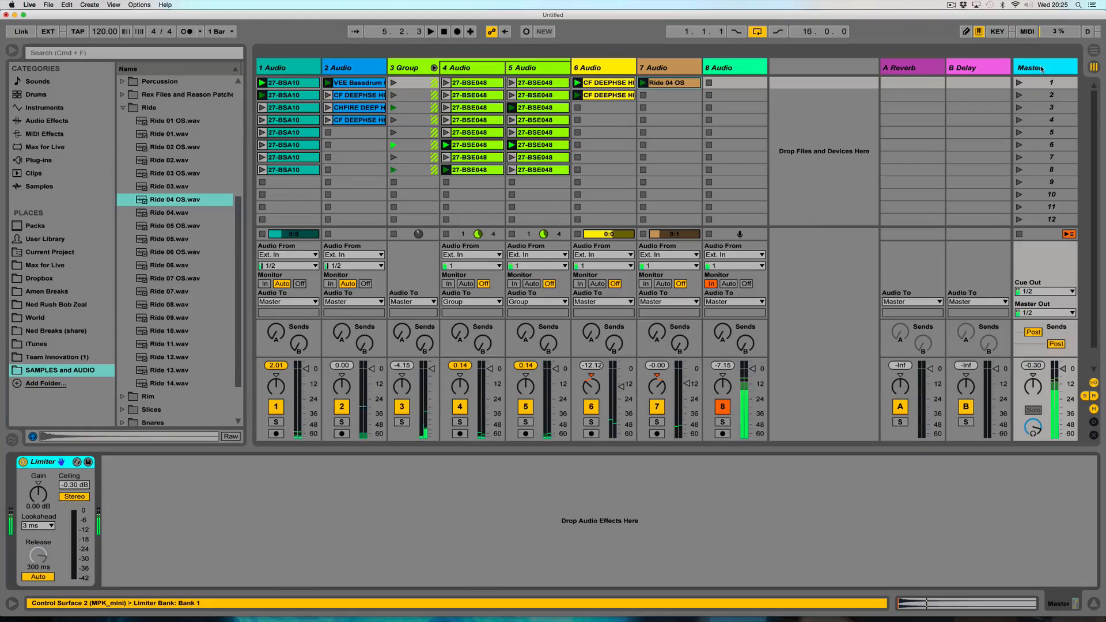
left_click(46, 121)
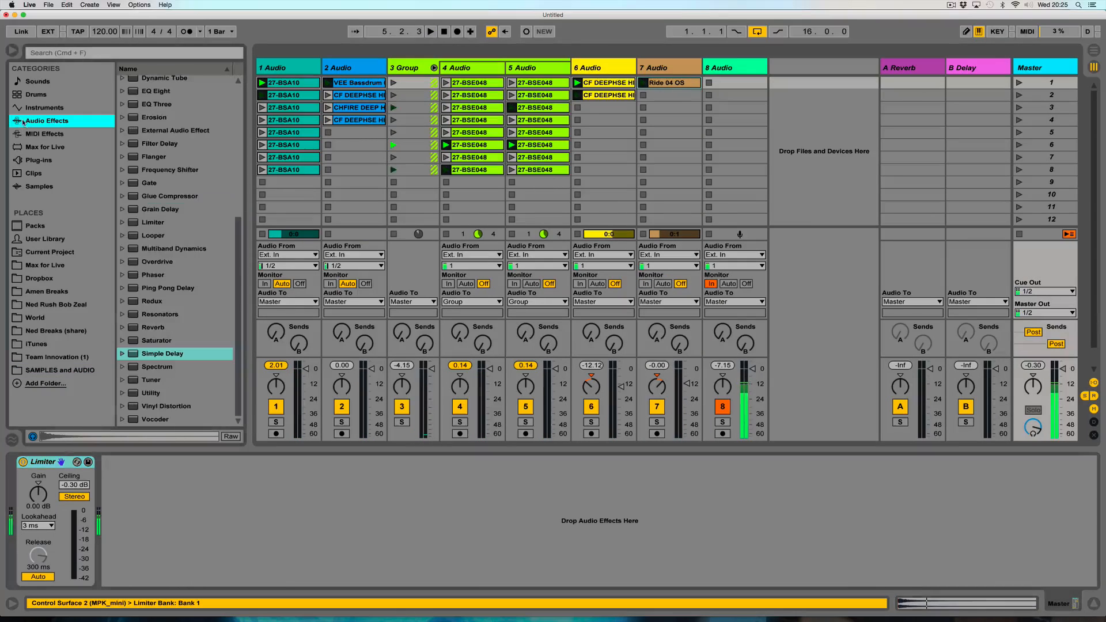
left_click_drag(136, 197, 35, 490)
left_click_drag(97, 559, 96, 582)
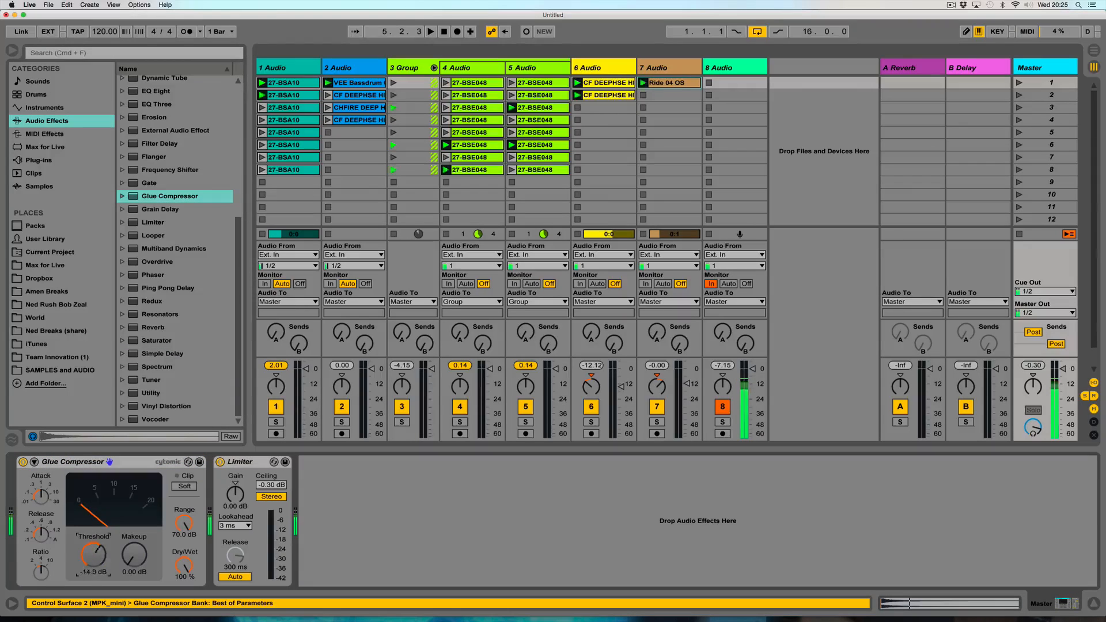
left_click_drag(126, 548, 127, 519)
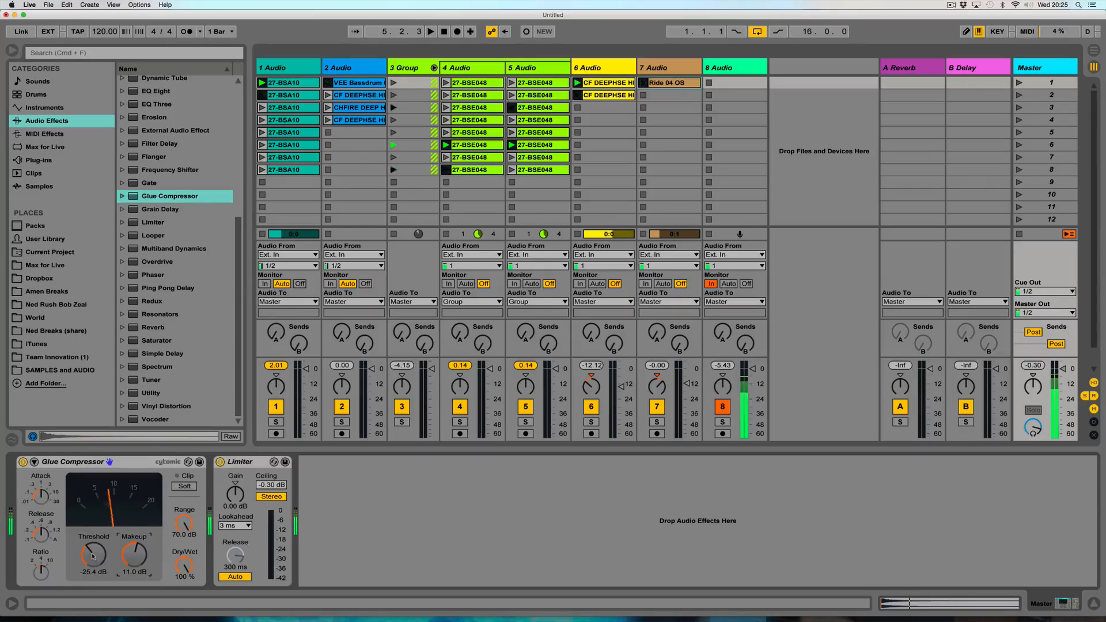
- Adjust the Glue Compressor during playback to threshold -19.0 dB, makeup 11.7 dB and dry/wet 51%
key("space")
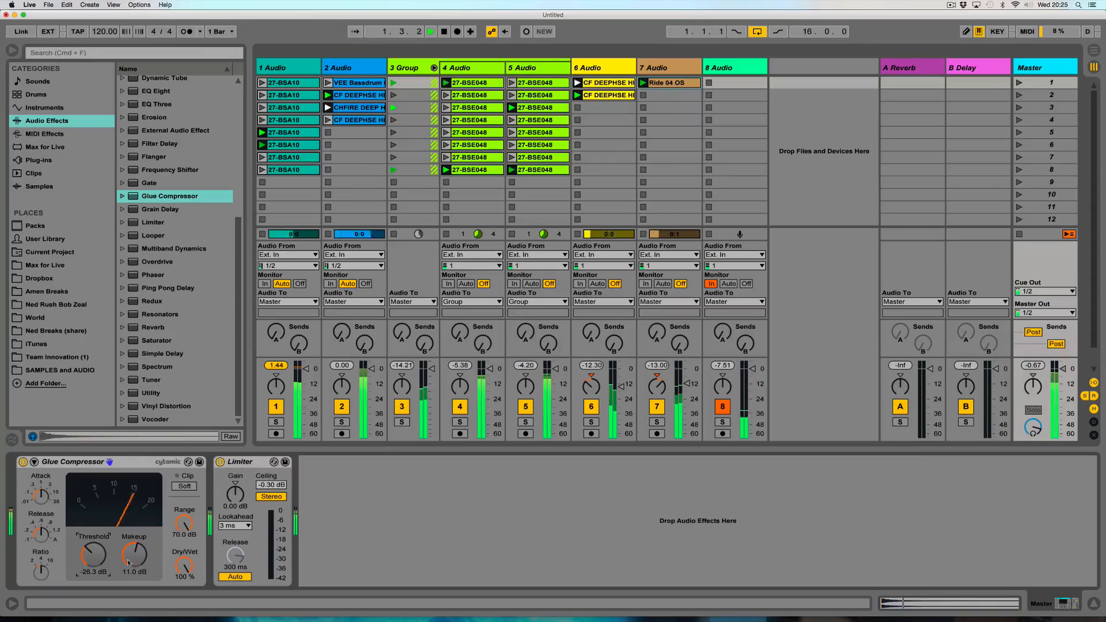
left_click_drag(134, 557, 93, 544)
left_click_drag(184, 565, 183, 578)
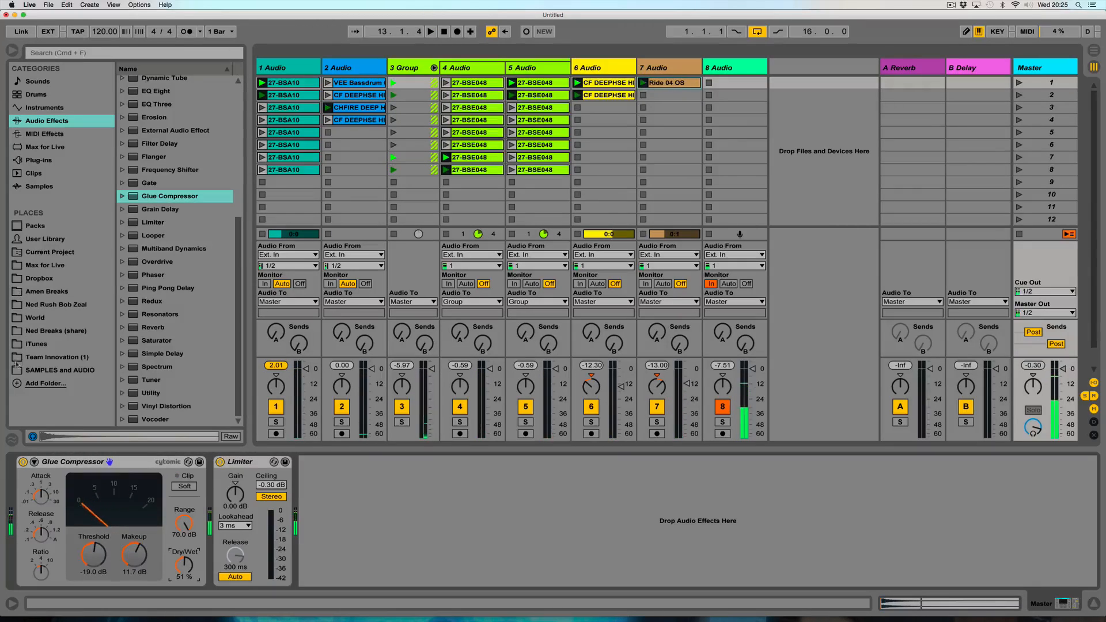
- Audition the Amen Breaks samples, place Sweet Pea2 Resample 175bpm.aif in slot 1 of a new audio track and launch it
left_click(16, 294)
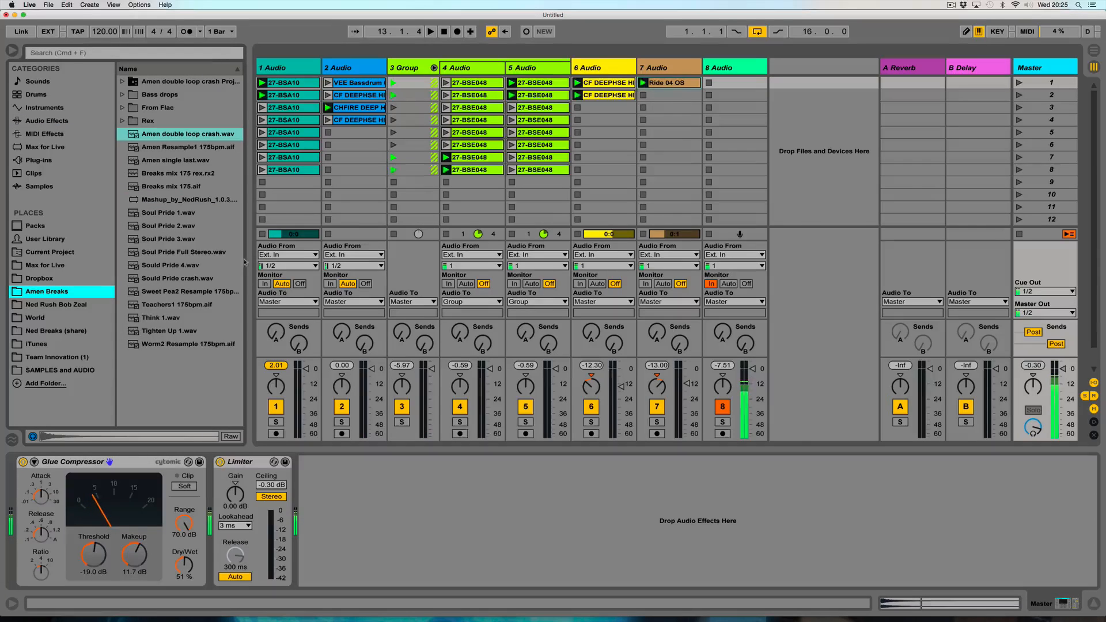
left_click_drag(244, 262, 276, 262)
left_click(166, 305)
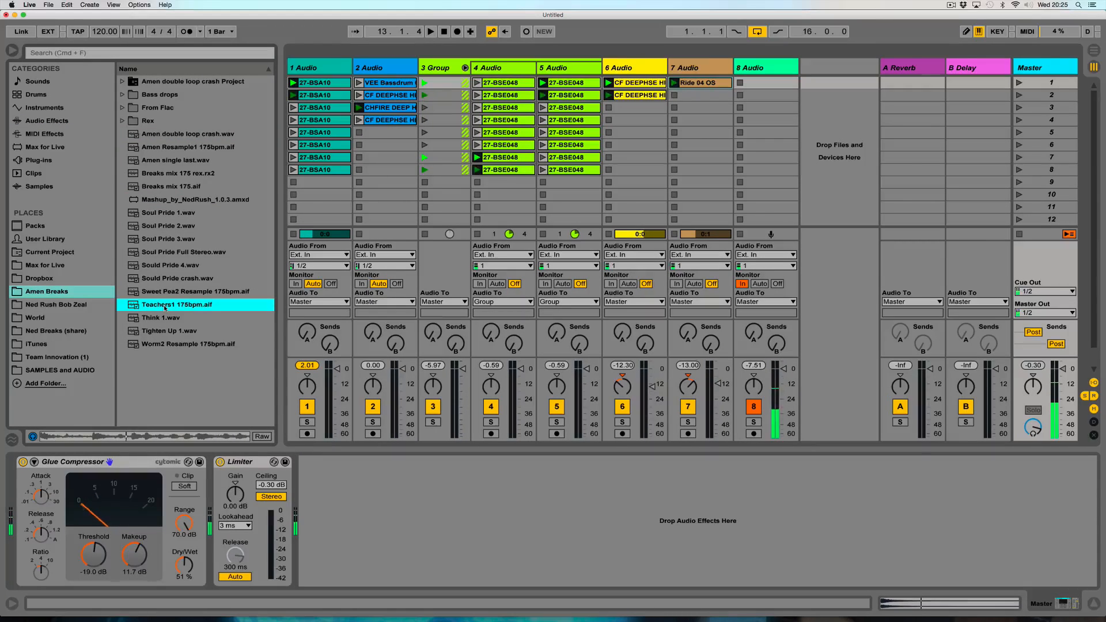
left_click(149, 345)
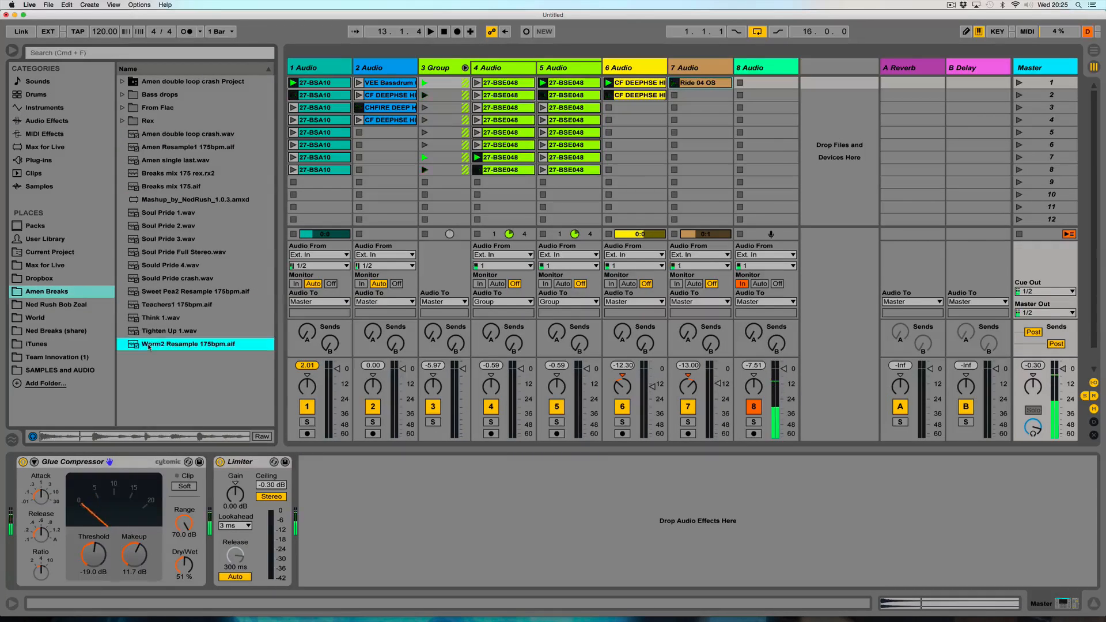
left_click(134, 292)
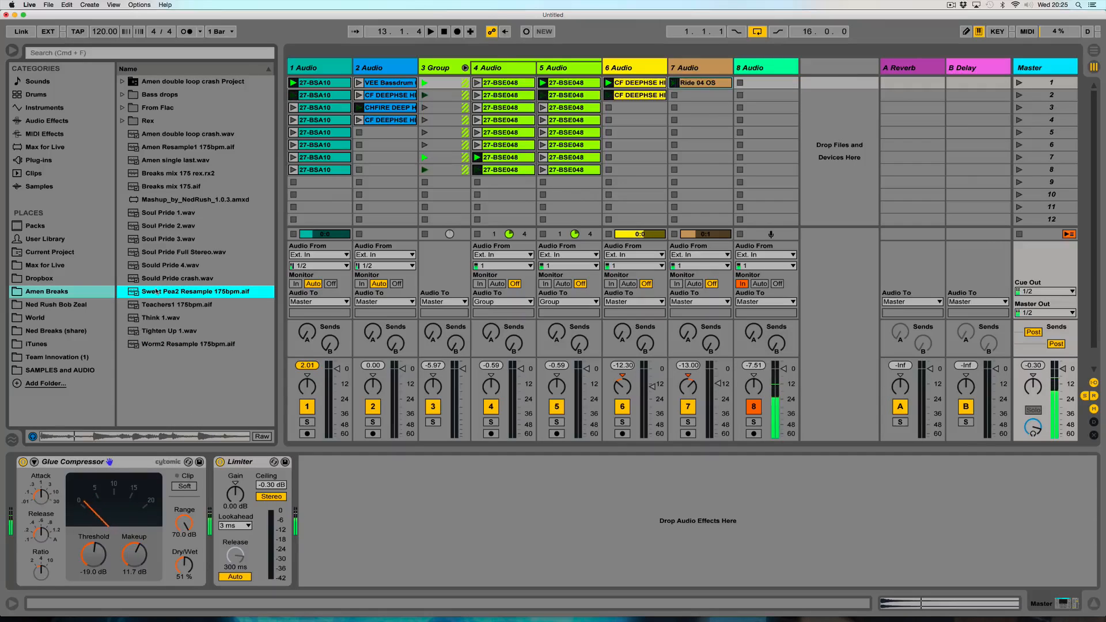
left_click_drag(134, 292, 824, 83)
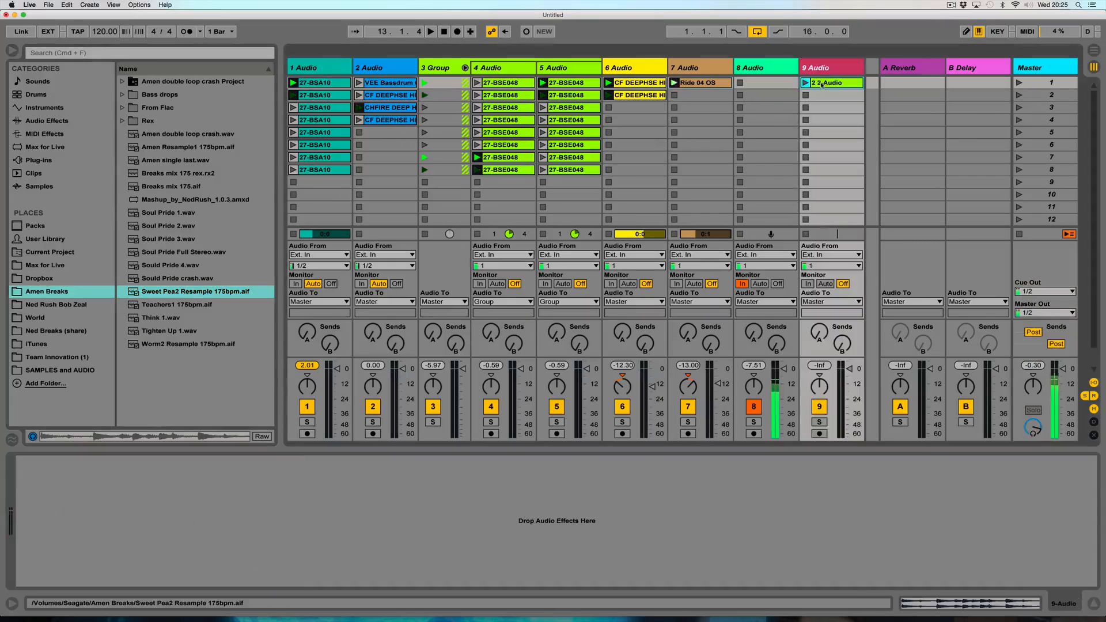
left_click(806, 83)
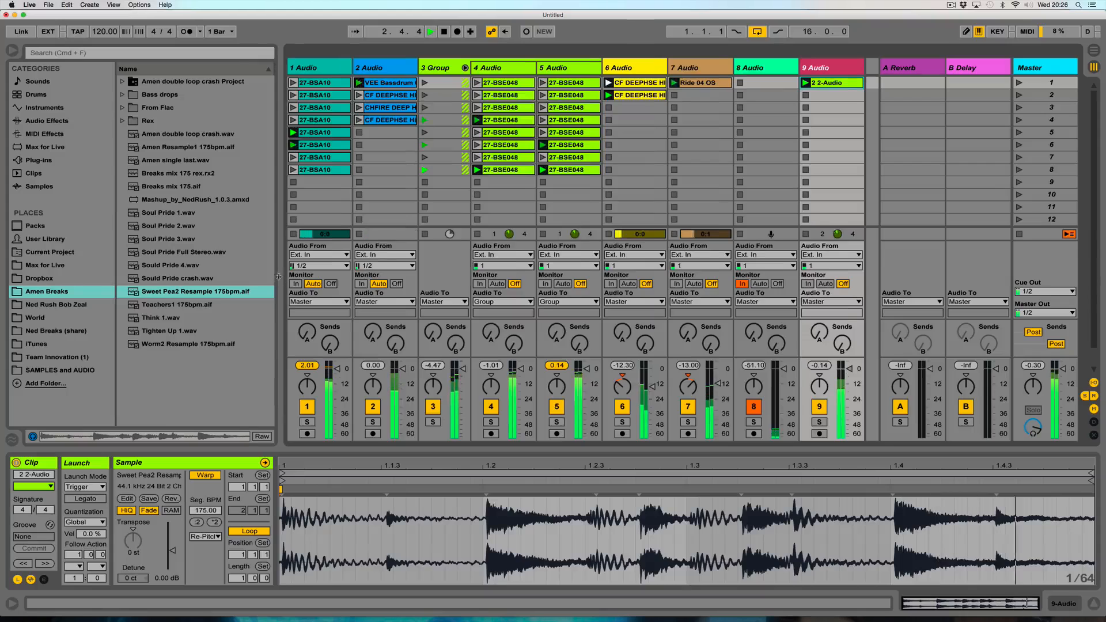
- Narrow the browser, hide the detail view and play back all the running clips from the start
left_click_drag(280, 433, 252, 433)
key("space")
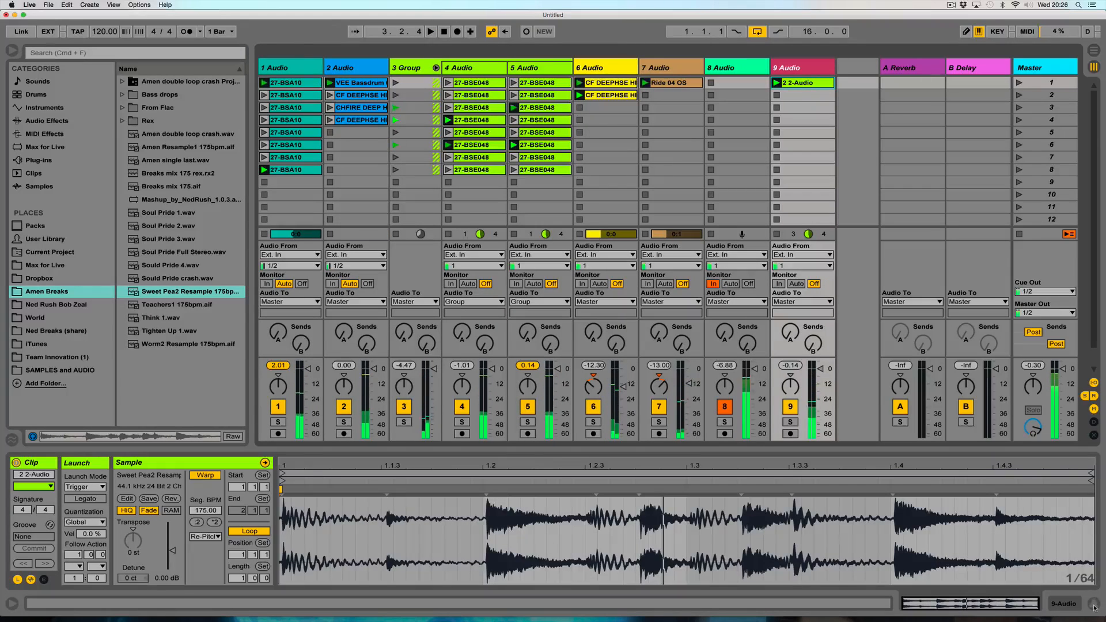
left_click(1094, 604)
key("space")
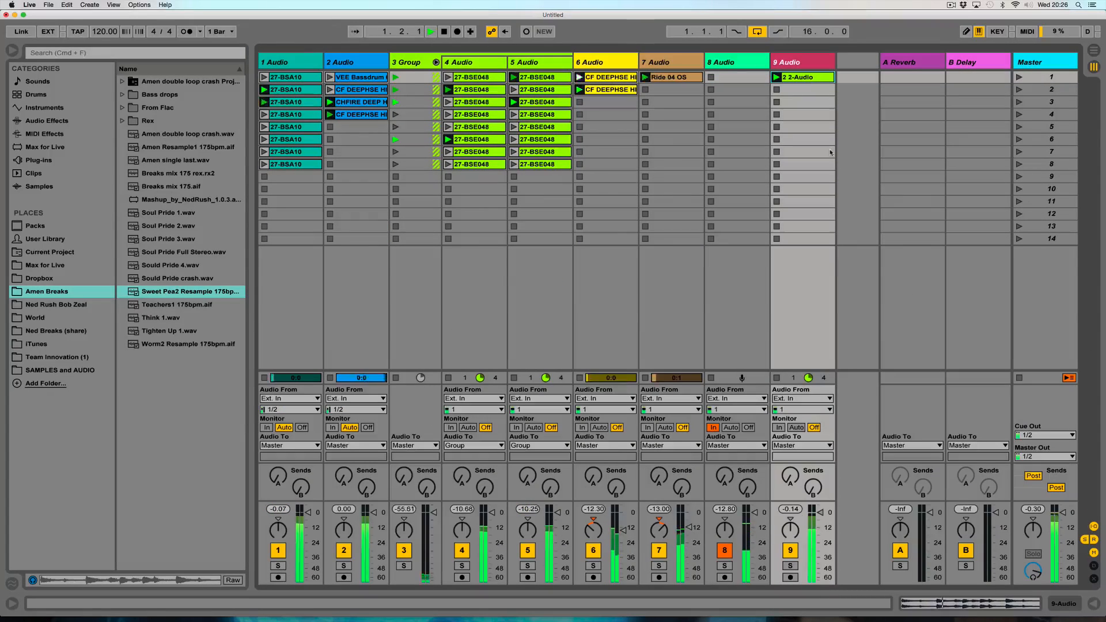
key("space")
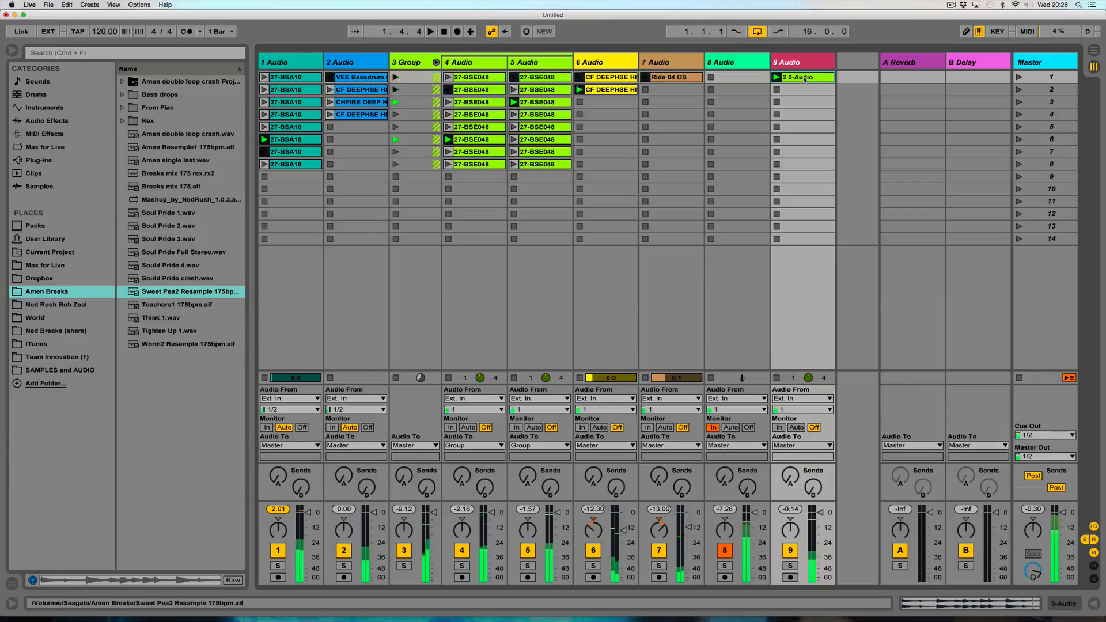
- Solo the break and live input tracks, and give the break clip an Other follow action with a time of 0.3.0
double_click(805, 83)
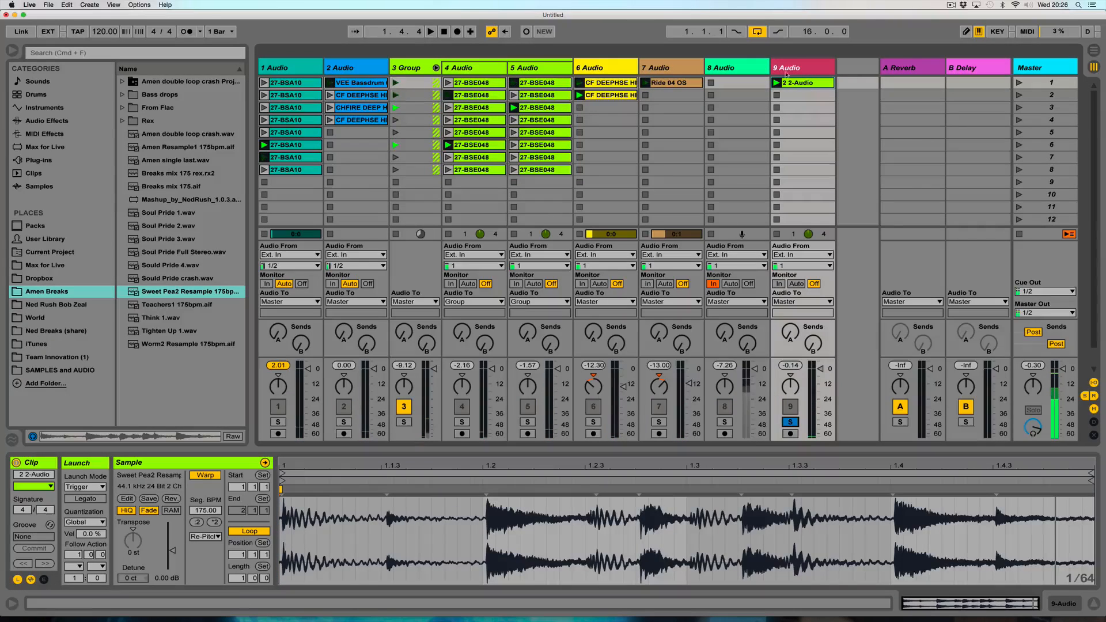
left_click(791, 424)
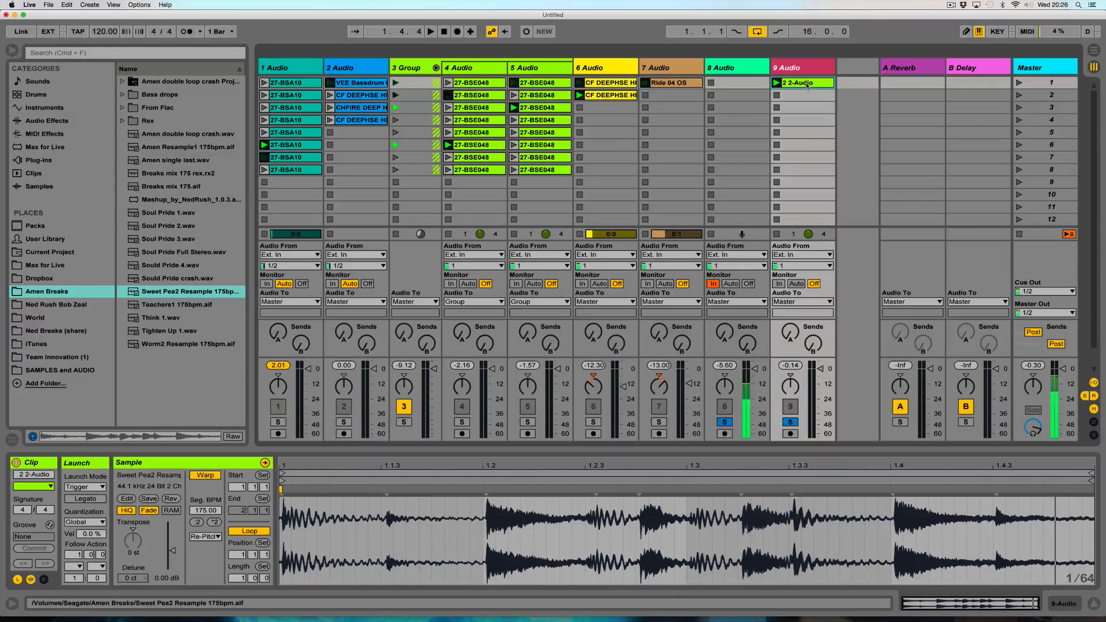
left_click(75, 567)
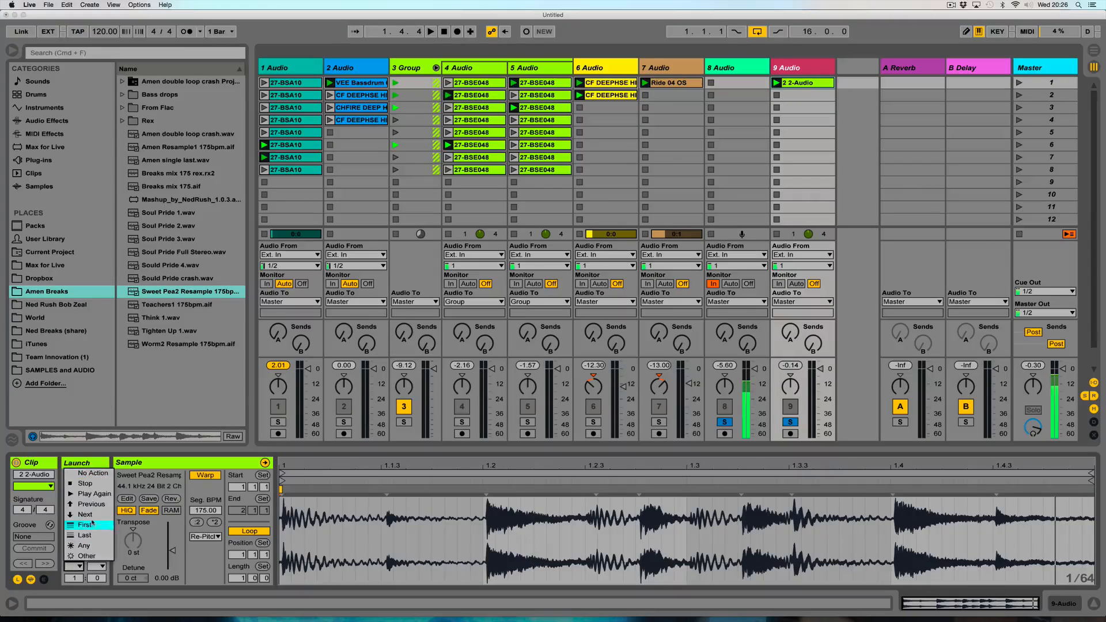
left_click(91, 557)
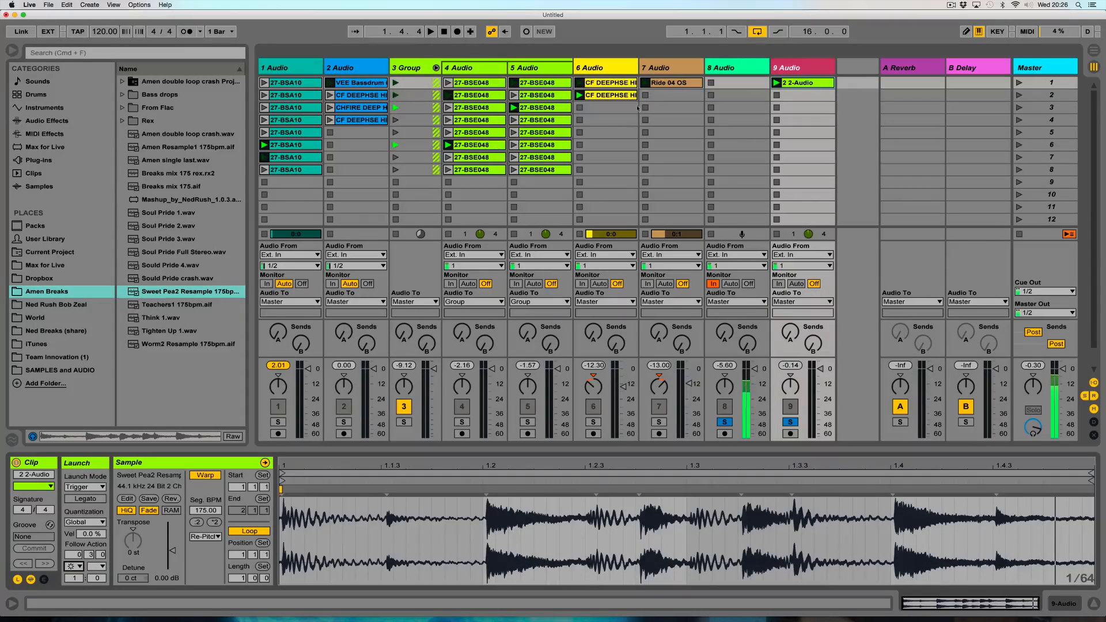
- Duplicate the break clip into slot 2 and give the copy a First follow action with a time of 0.1.0
left_click_drag(799, 85, 803, 96)
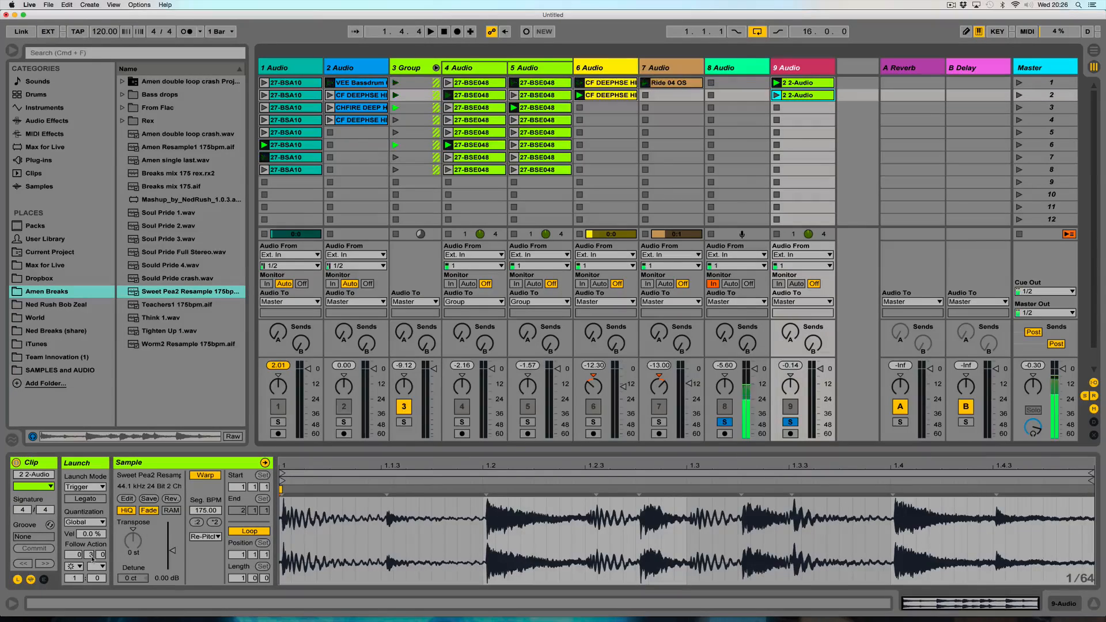
left_click_drag(91, 557, 95, 570)
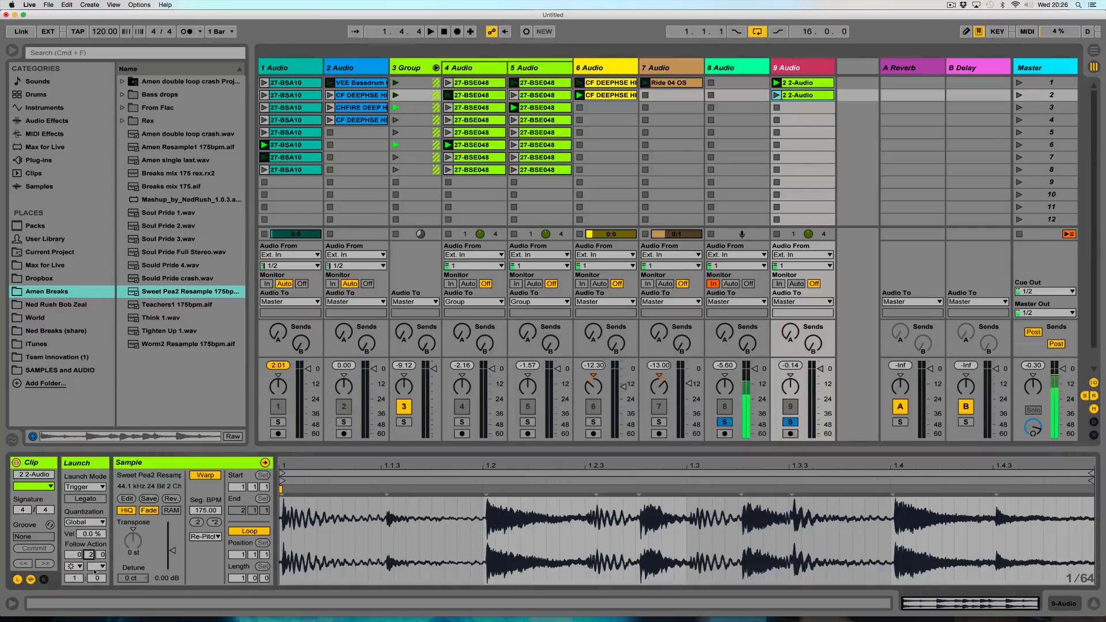
left_click(73, 567)
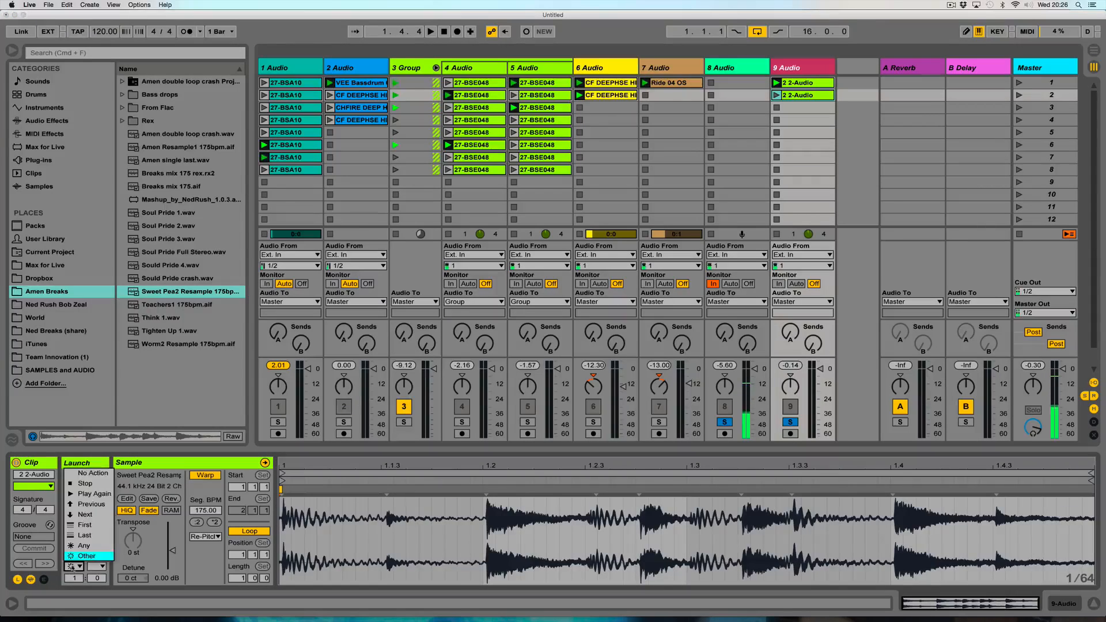
left_click(91, 526)
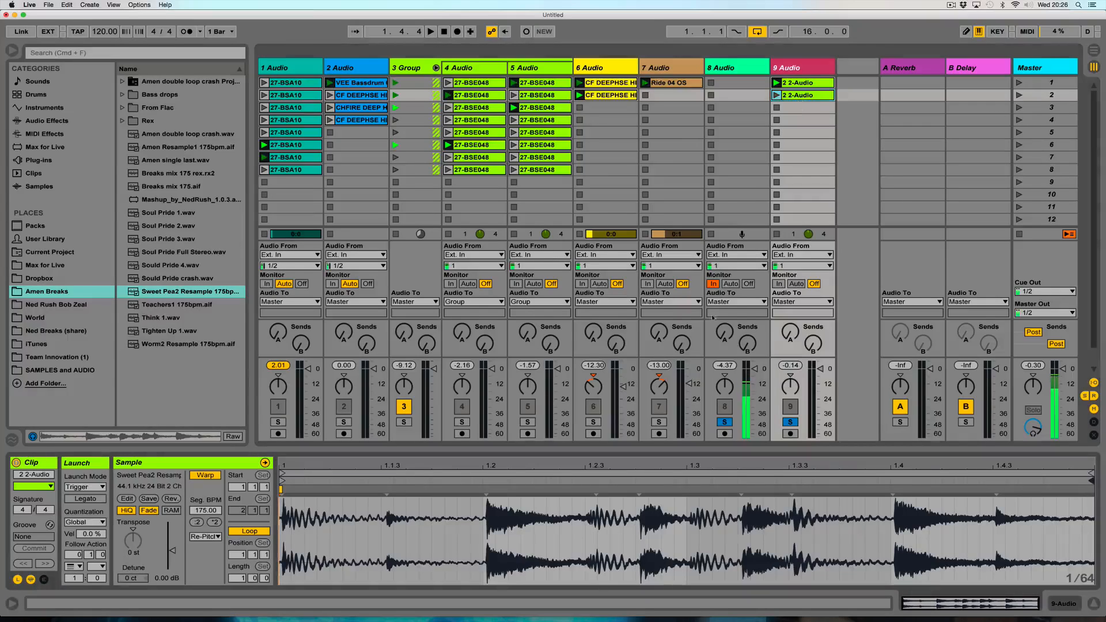
- Loop the copied break clip in slot 2 over the region from 1.2.1 to 1.2.4 and launch it
left_click_drag(483, 516, 637, 537)
key("super+l")
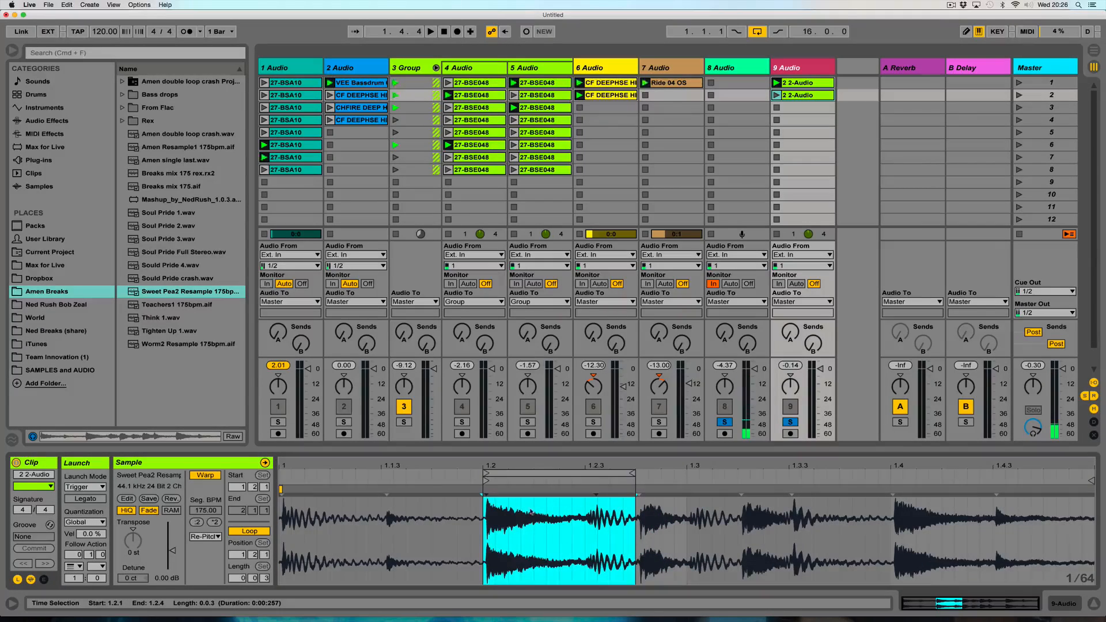
left_click(777, 95)
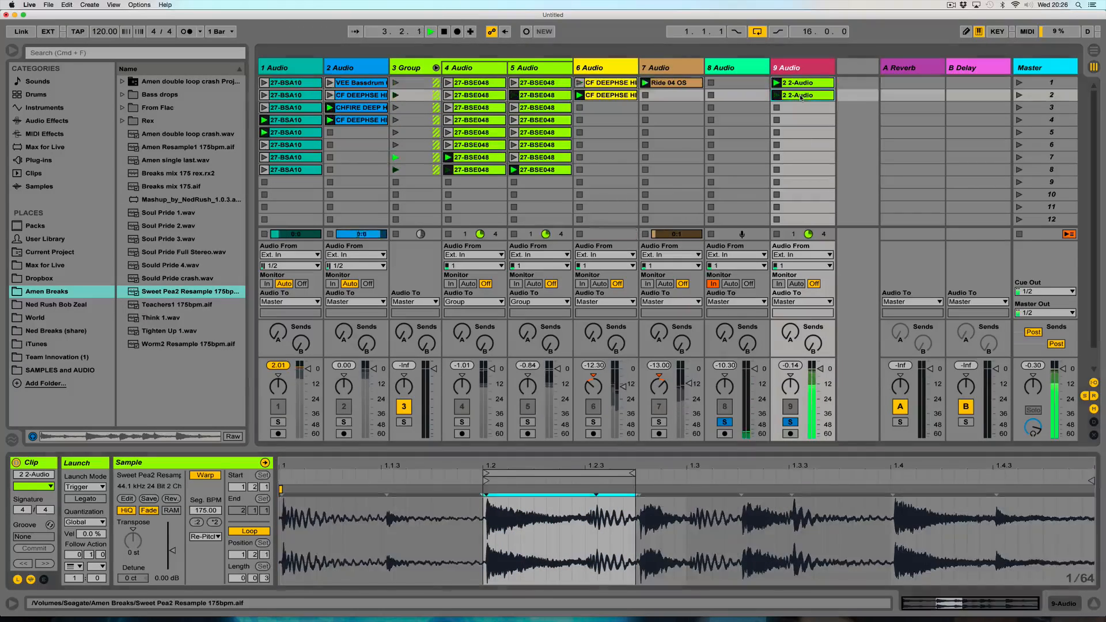
left_click(800, 96)
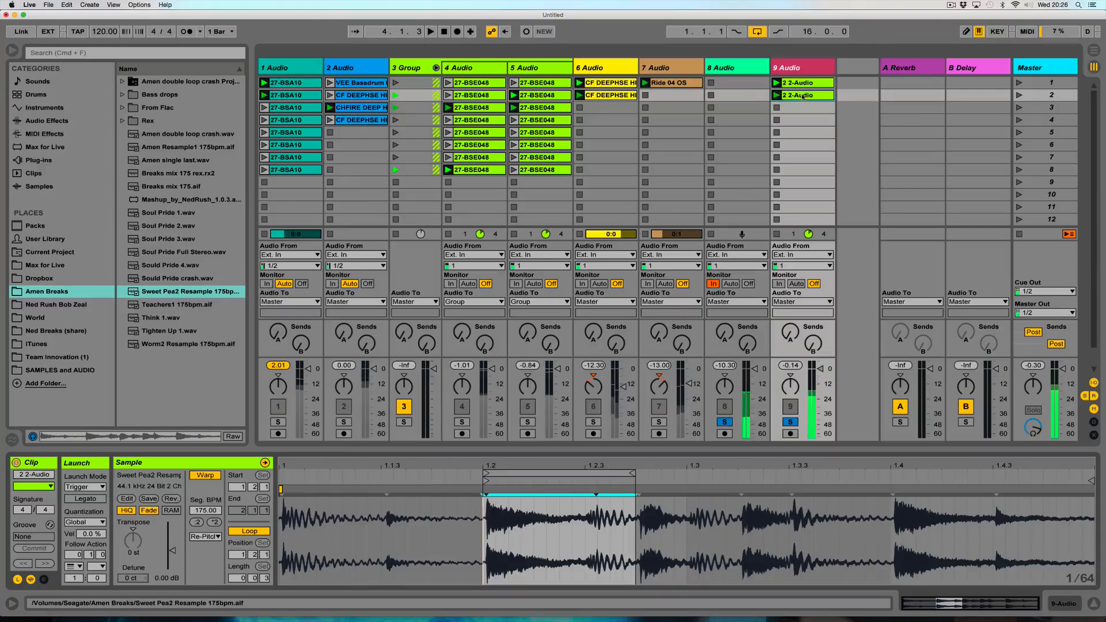
- Set the follow action time to 3.0.0 for the first break clip and 0.2.0 for the second
left_click(802, 83)
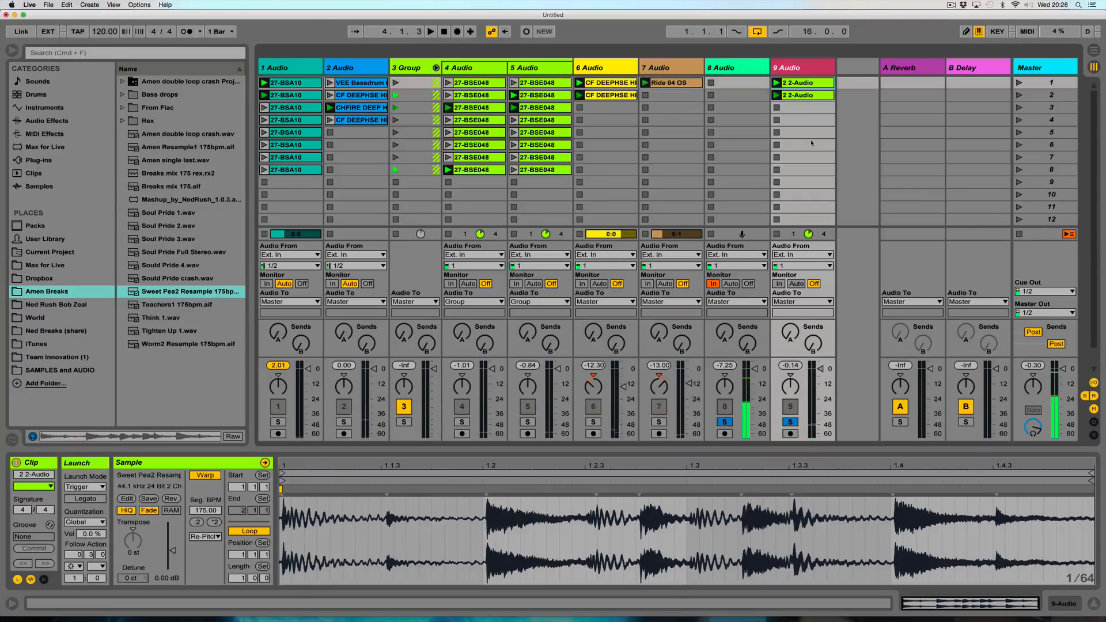
left_click(91, 554)
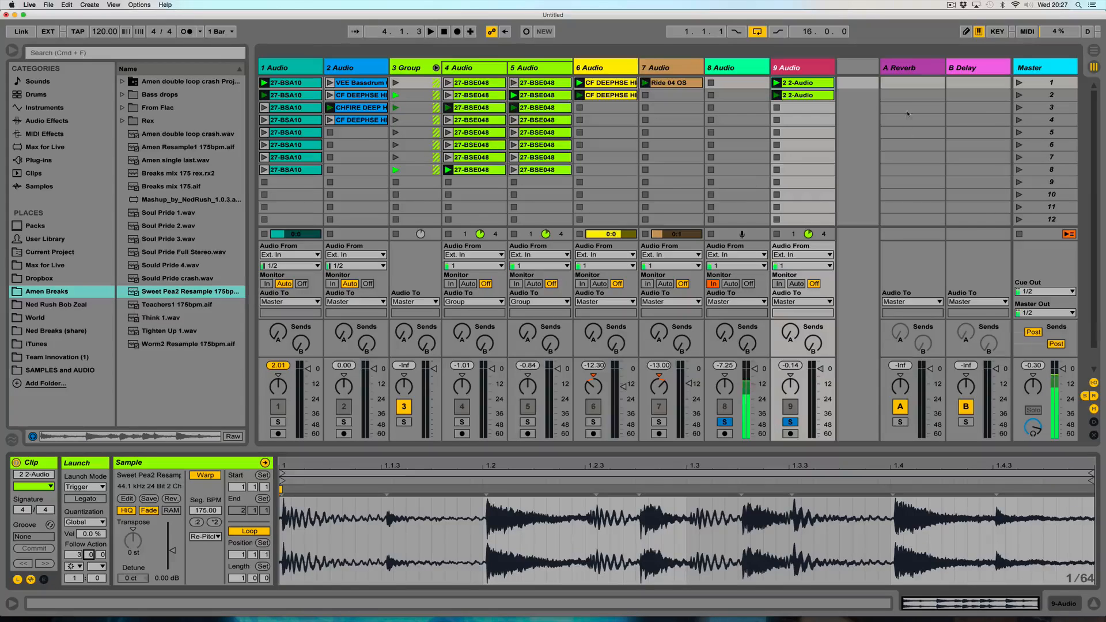
left_click(776, 95)
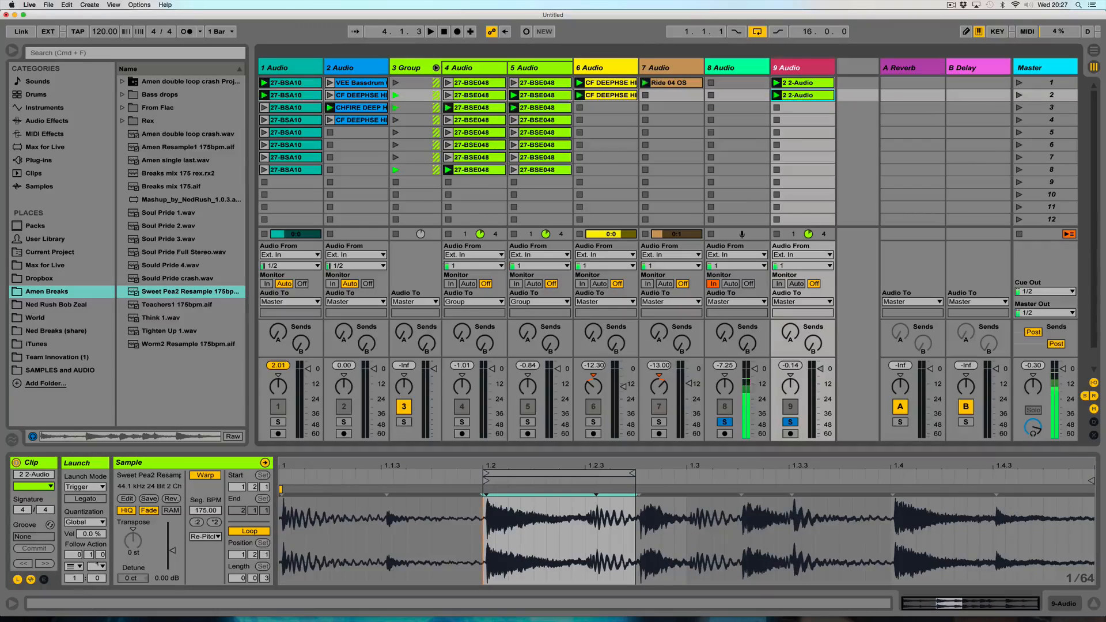
left_click_drag(91, 555, 91, 549)
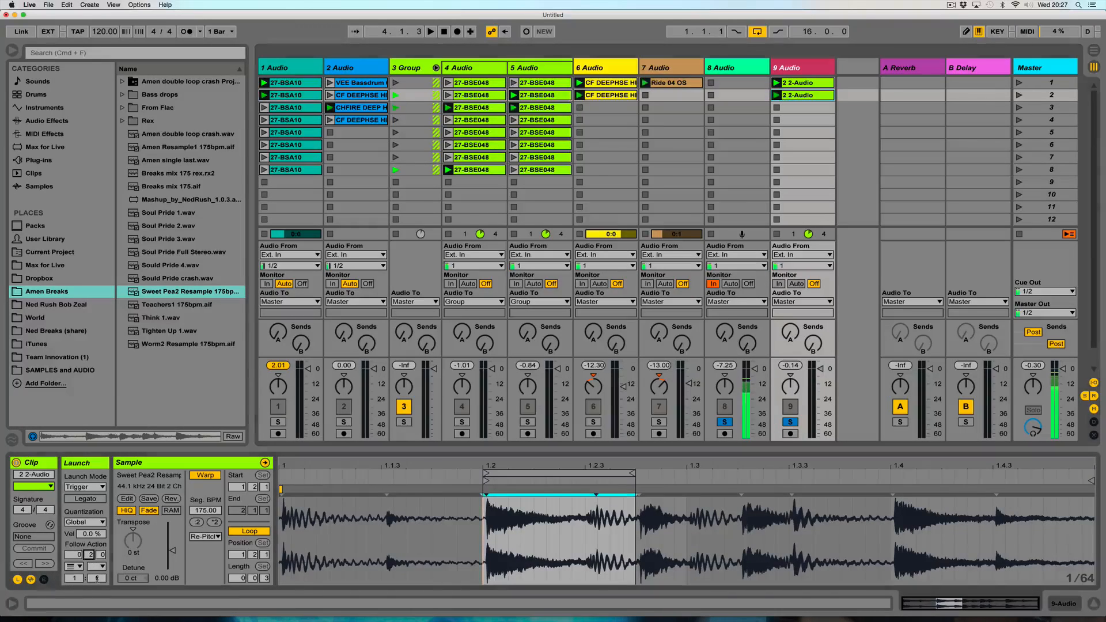
left_click(776, 83)
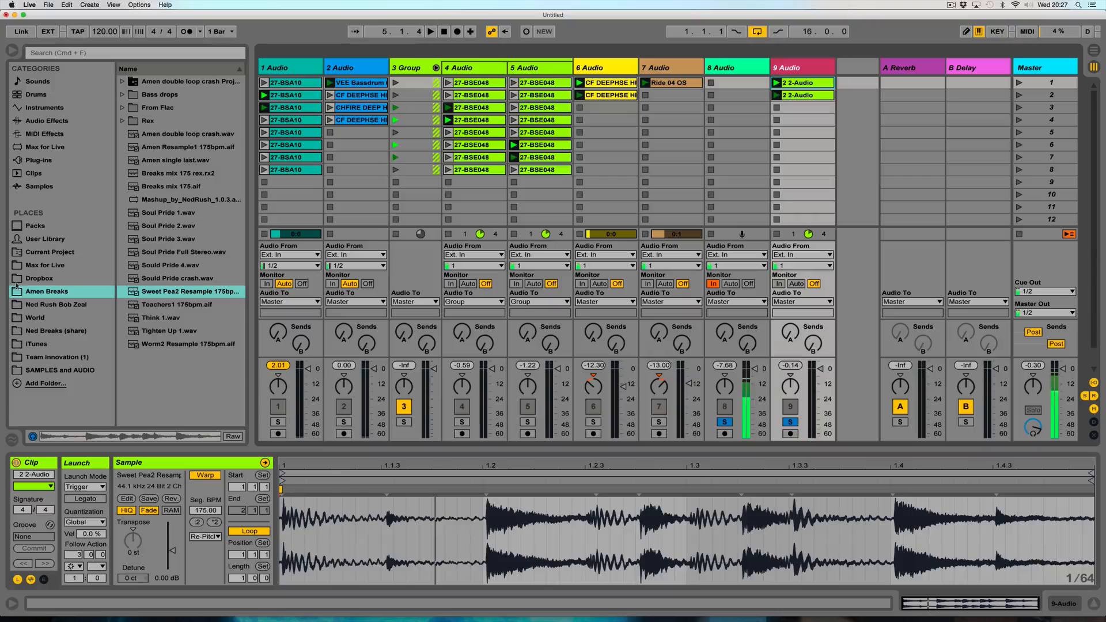
- Audition the cymbal, ride and crash samples in the Cymbals folder of SAMPLES and AUDIO
left_click(20, 370)
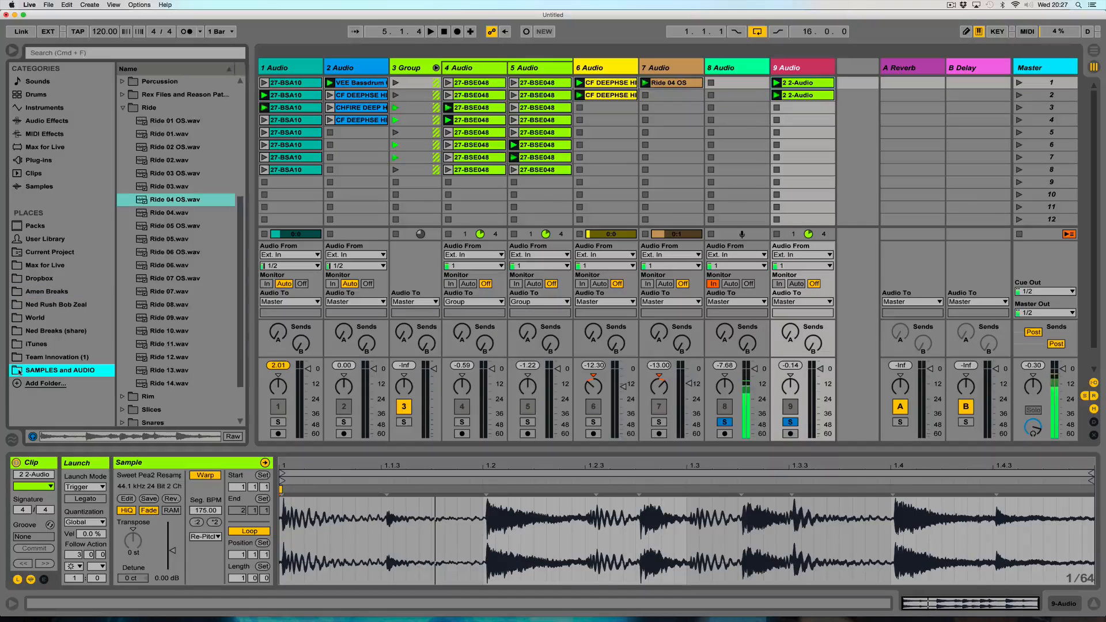
left_click(123, 108)
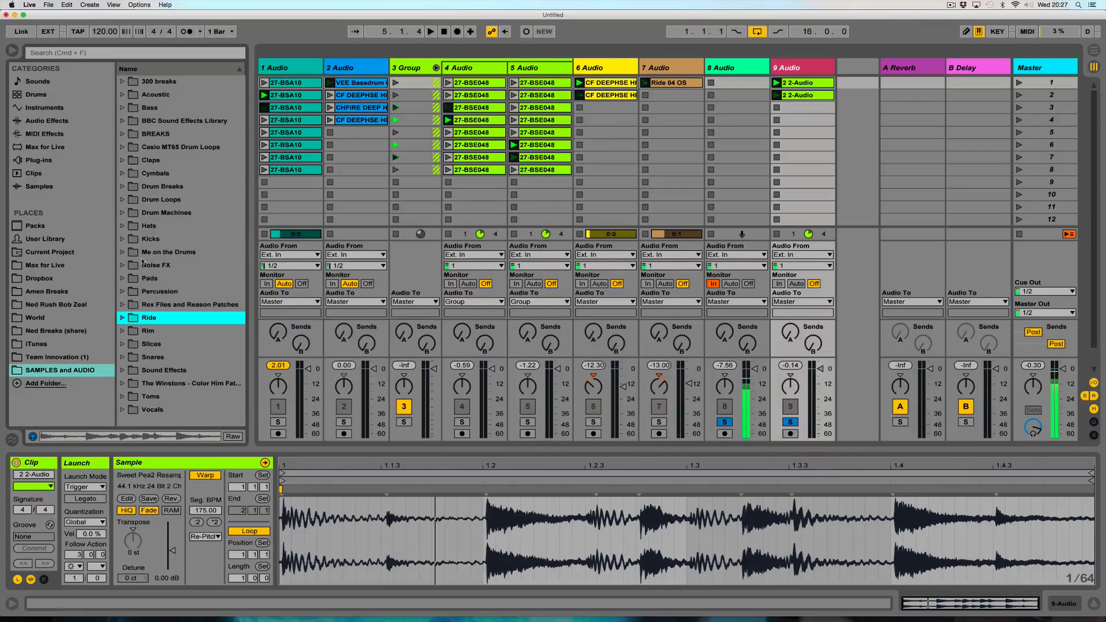
left_click(122, 172)
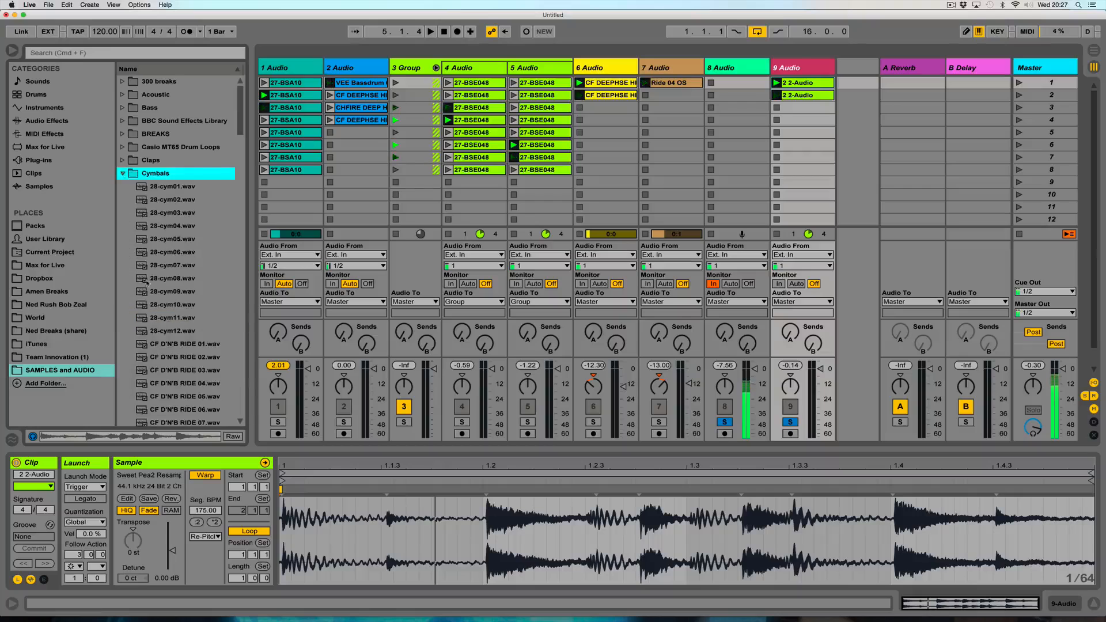
left_click(156, 278)
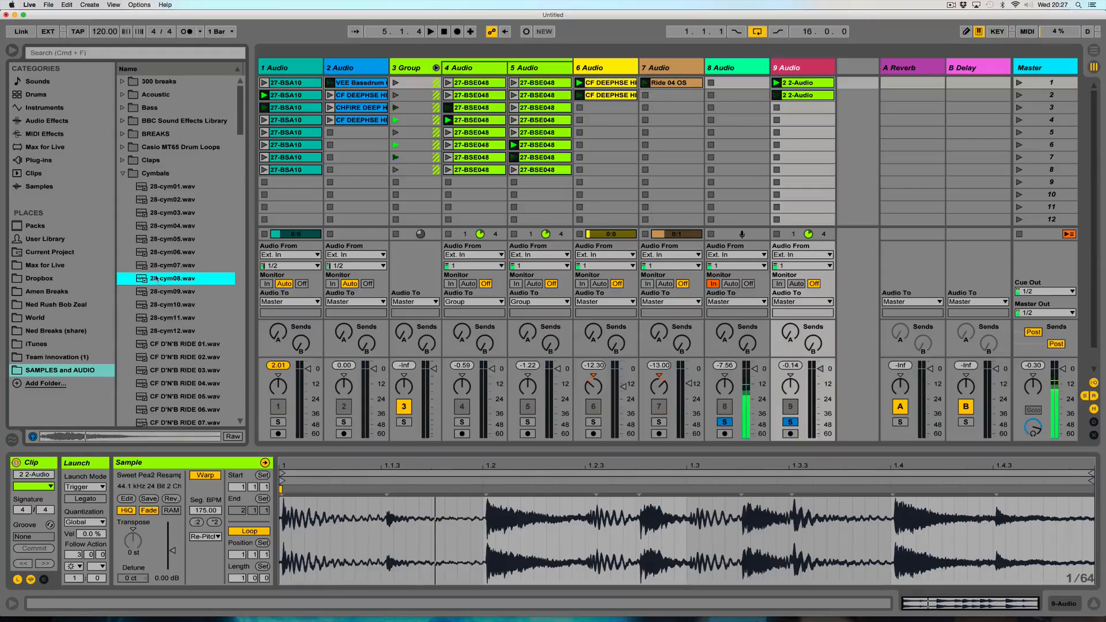
scroll(152, 317, "down", 2)
left_click(153, 319)
scroll(155, 320, "down", 5)
left_click(155, 321)
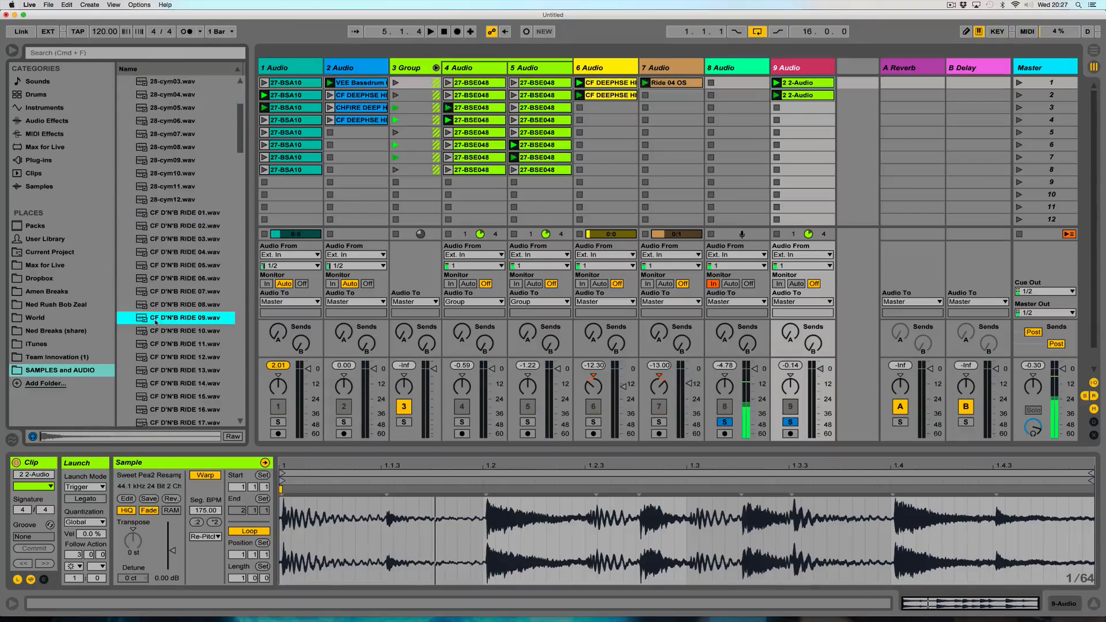
left_click(153, 332)
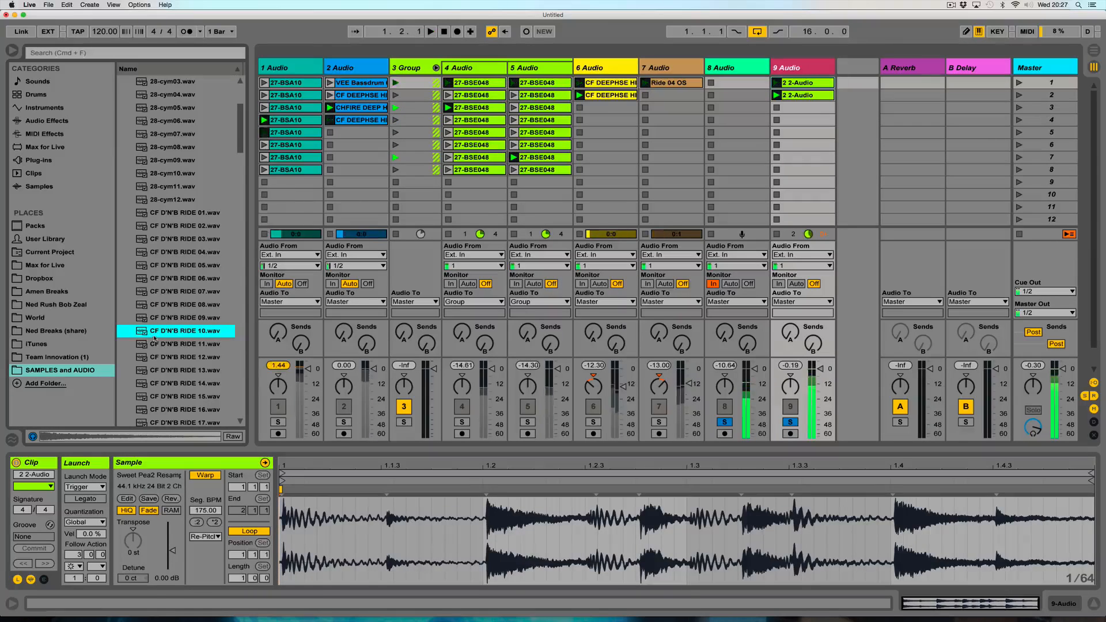
scroll(154, 332, "down", 4)
left_click(157, 331)
scroll(157, 332, "down", 7)
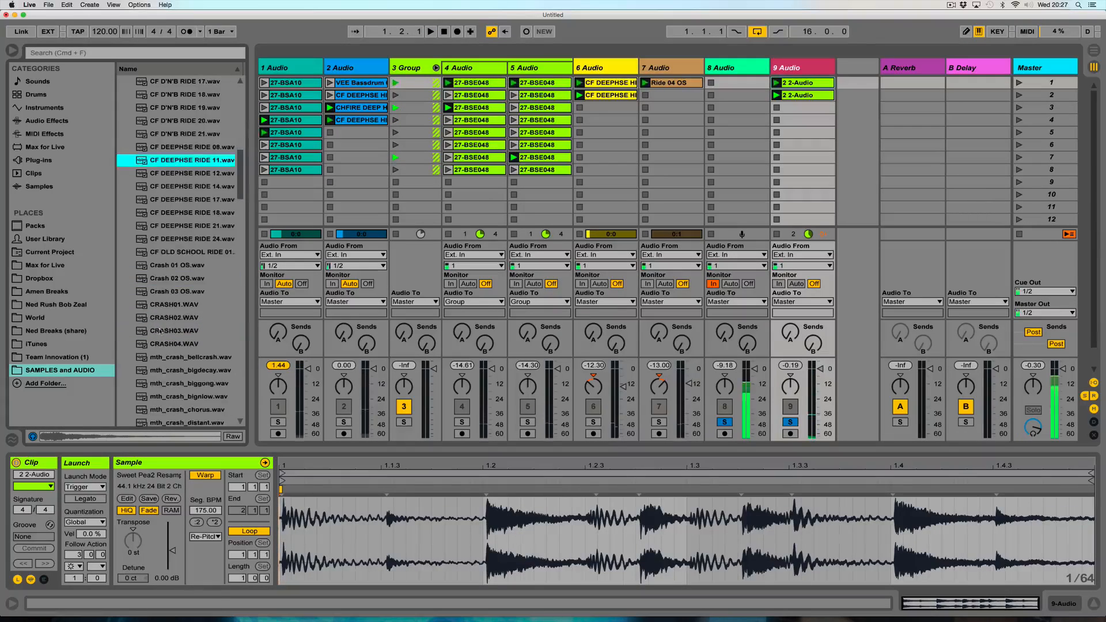
left_click(161, 318)
key("Down")
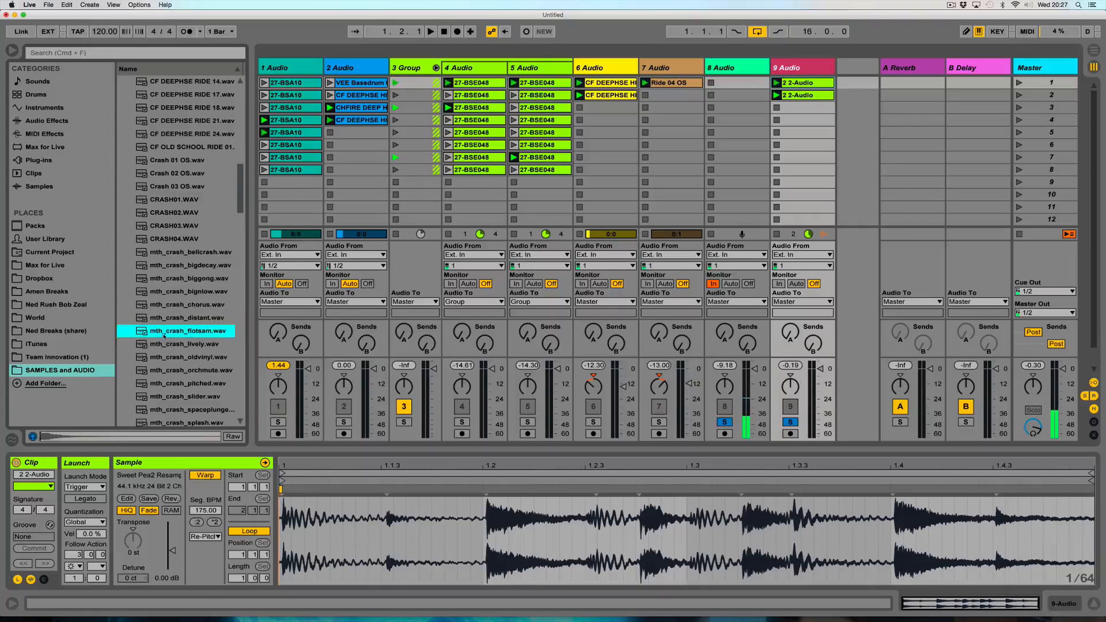
scroll(162, 311, "down", 4)
- Place VEC1 RIDE 03.wav in a new audio track, move the live input track after it and clear the solos
left_click(165, 304)
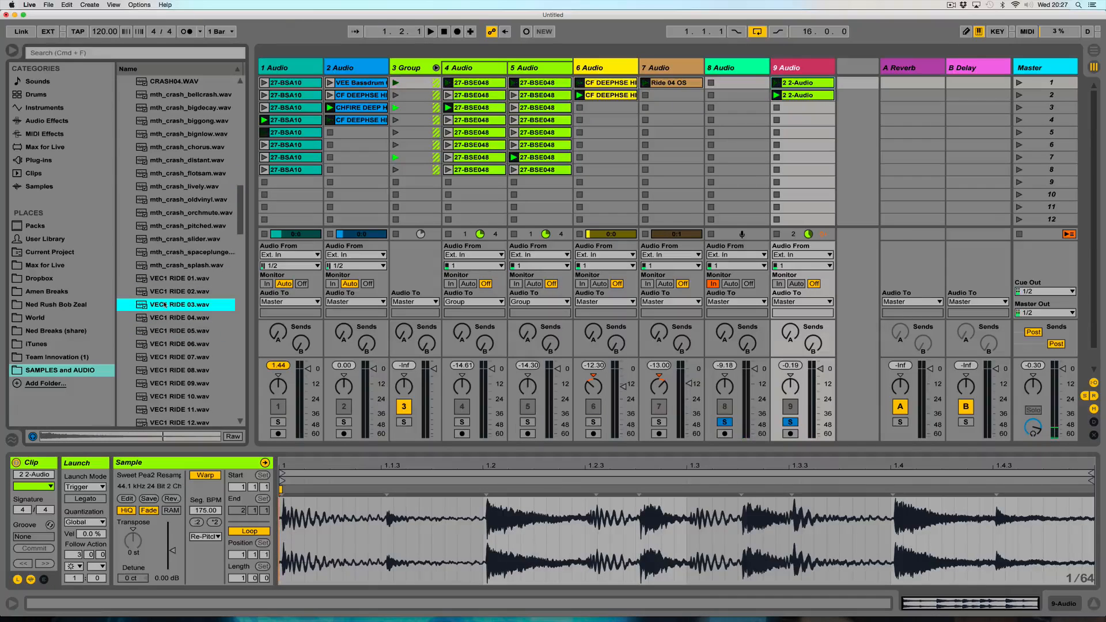
left_click_drag(699, 149, 857, 85)
left_click(718, 75)
key("BackSpace")
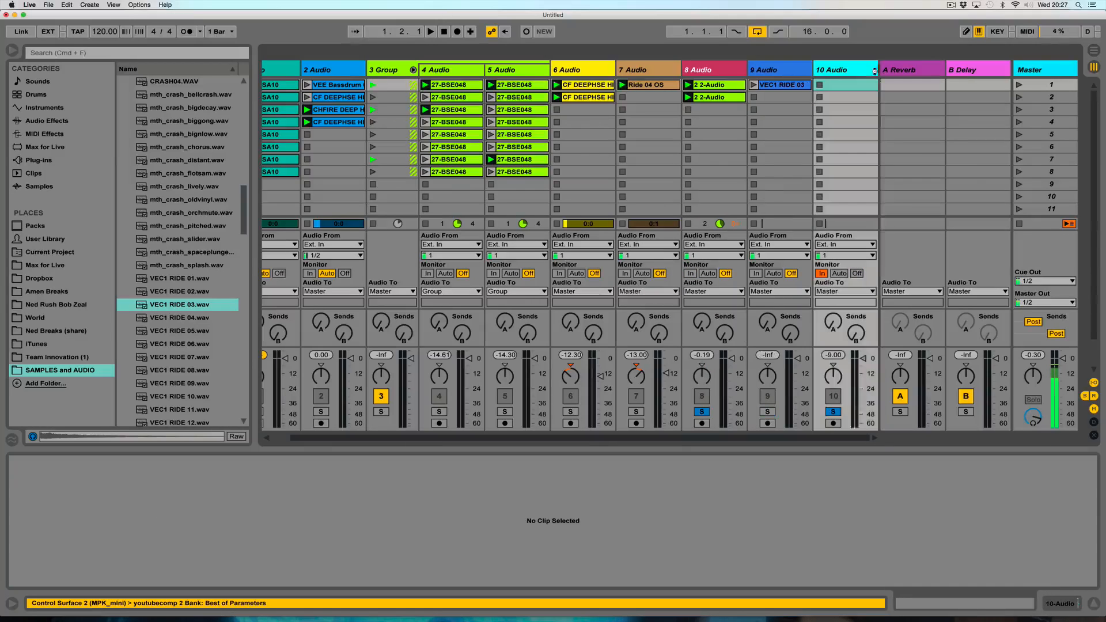
left_click(833, 411)
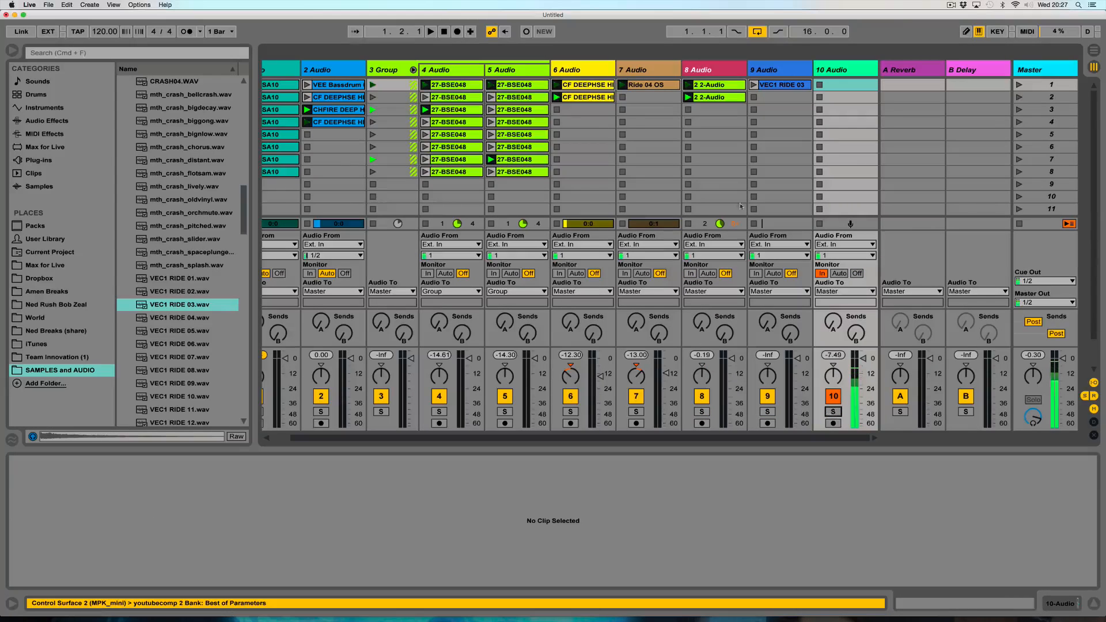
- Give the VEC1 RIDE 03 clip a Play Again follow action with a time of 4.0.0
left_click(784, 84)
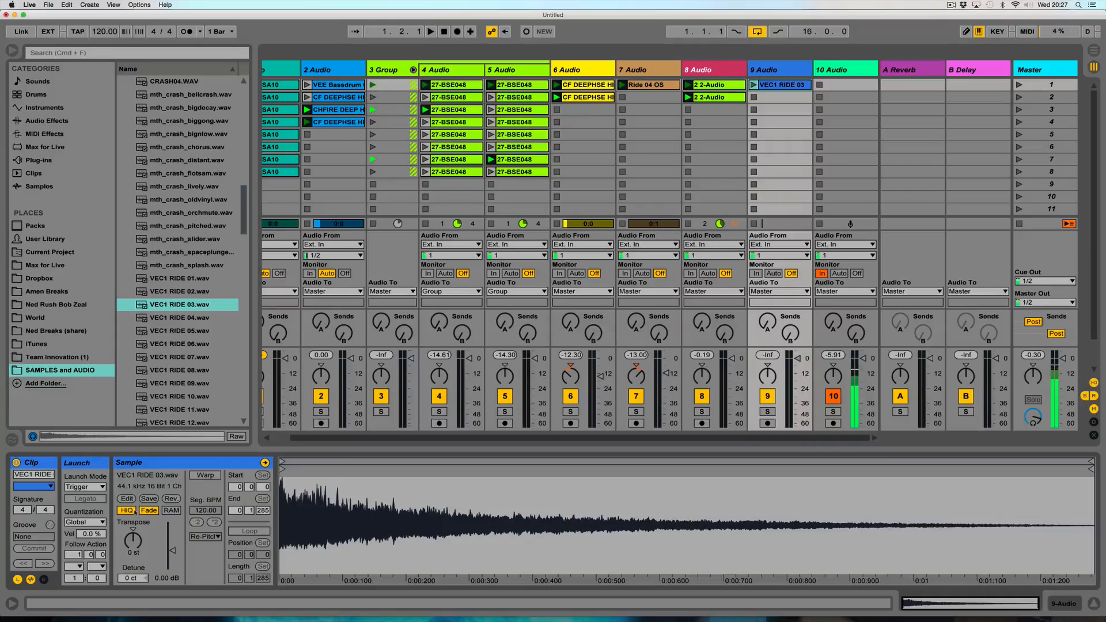
left_click(74, 567)
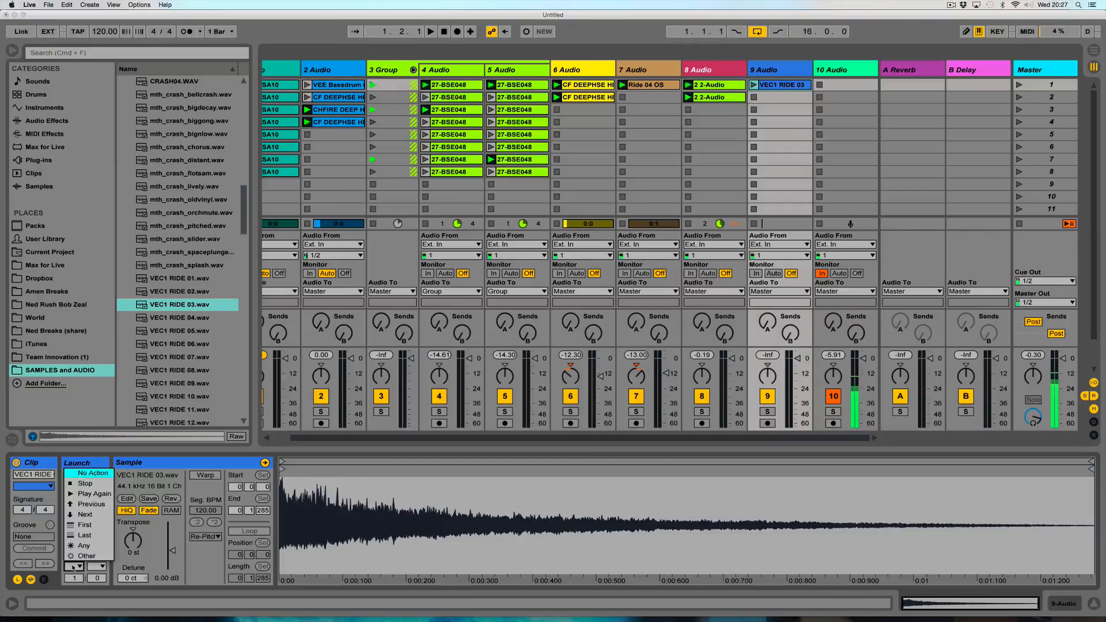
left_click(85, 496)
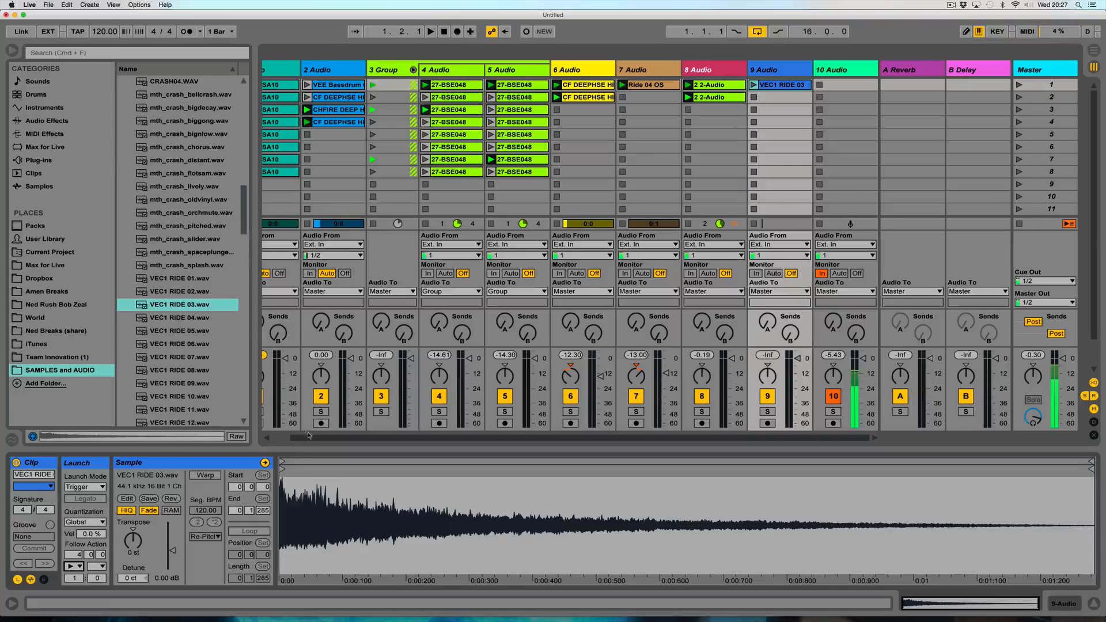
- Review the follow action settings of the first bass and reversed sample clips, widening the session view for comparison
left_click_drag(315, 439, 295, 438)
left_click(293, 85)
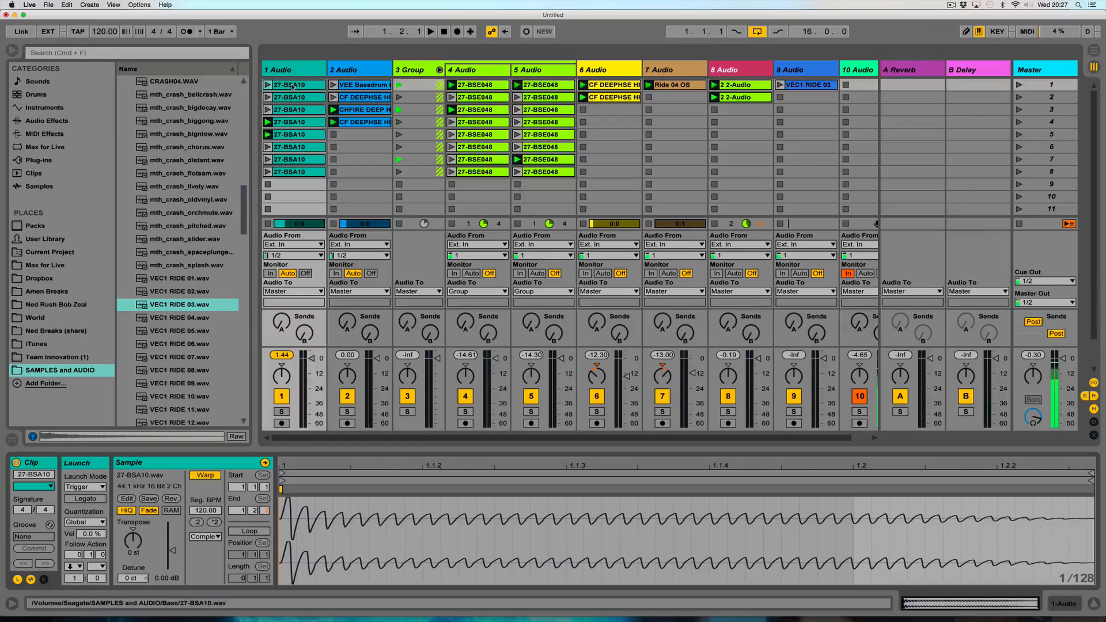
left_click(477, 85)
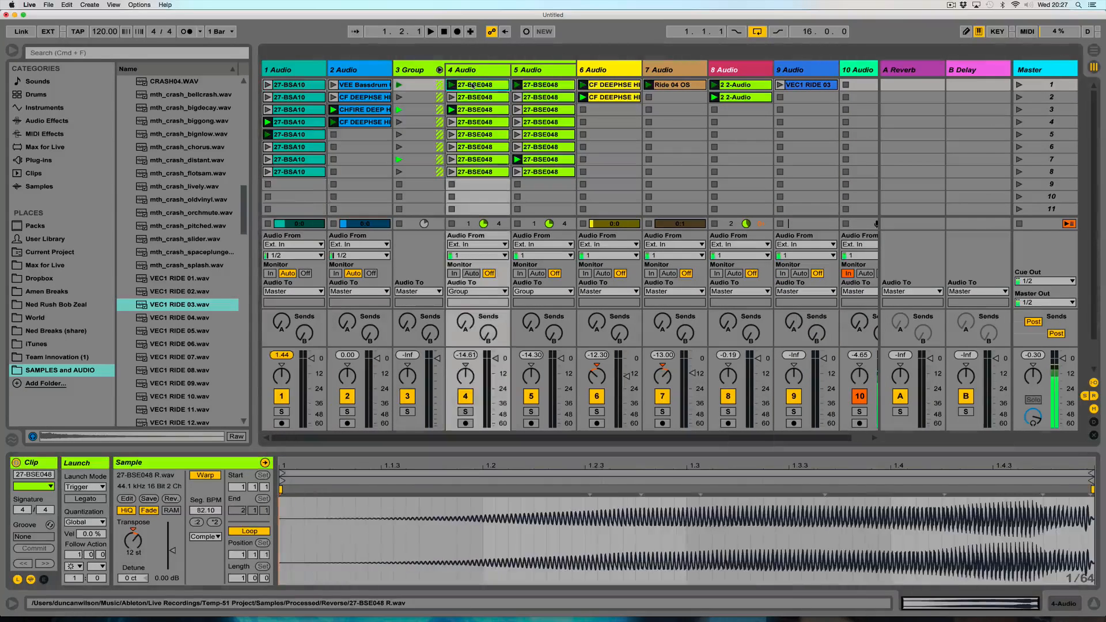
left_click(293, 84)
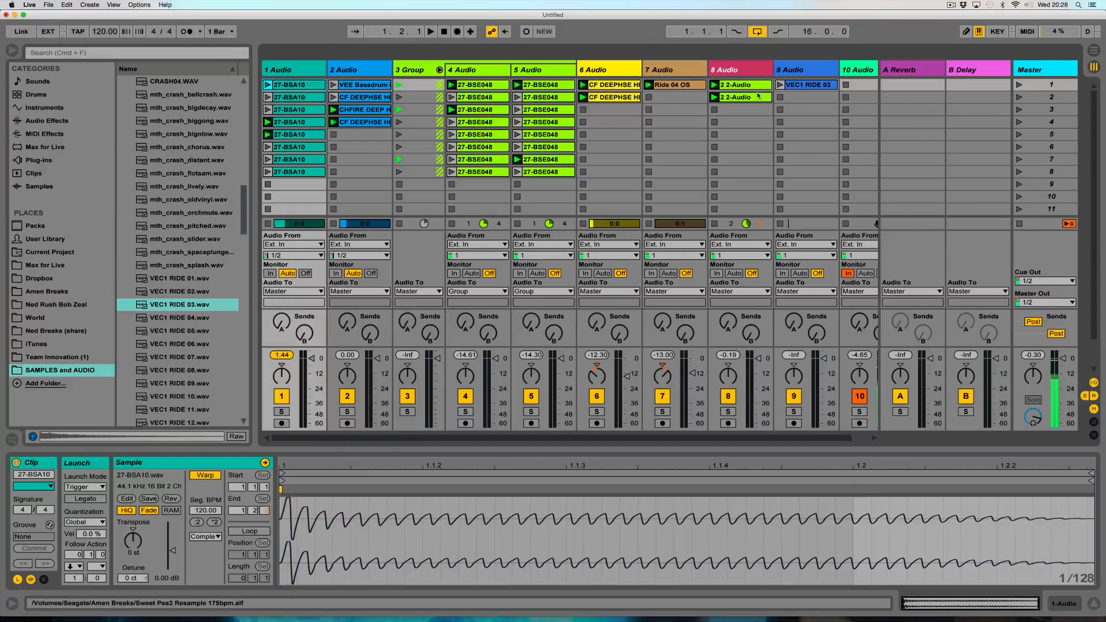
left_click_drag(835, 438, 855, 438)
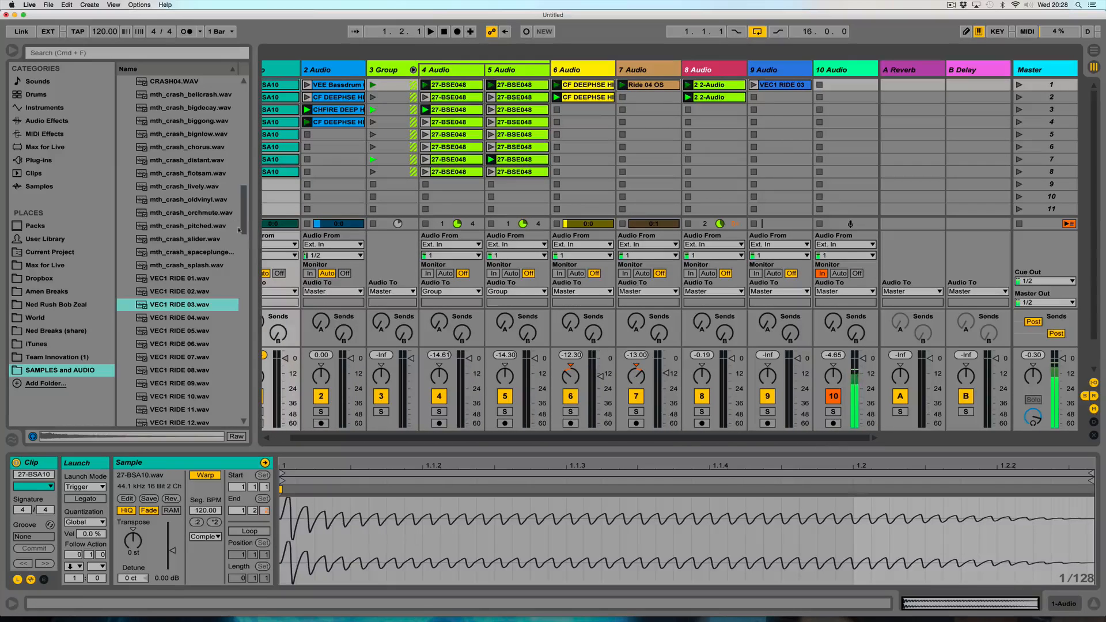
left_click_drag(256, 244, 210, 246)
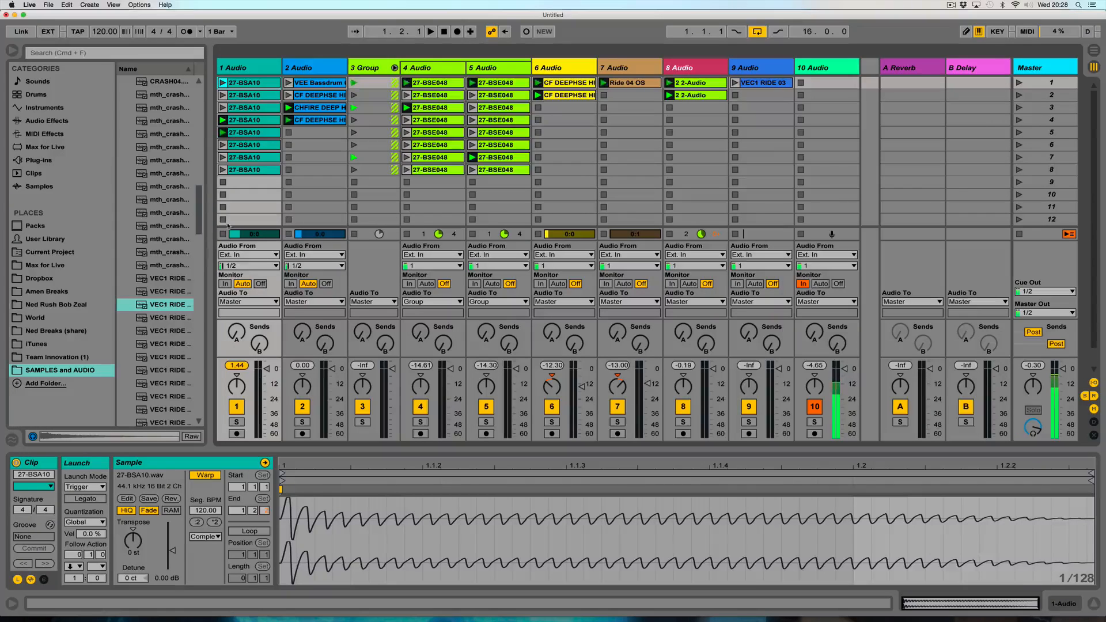
left_click(75, 566)
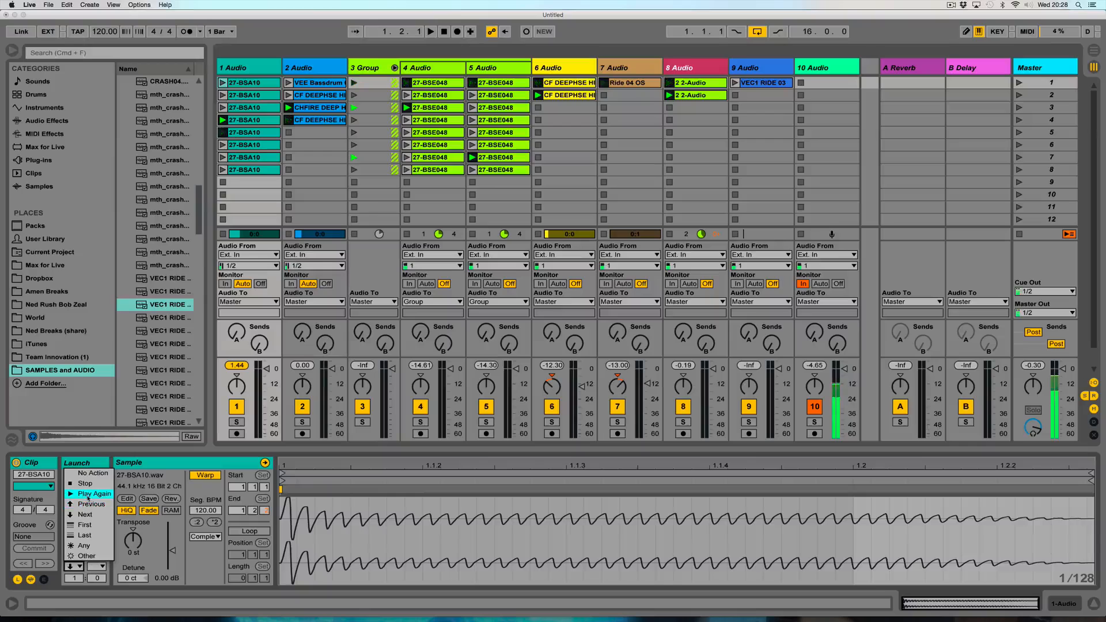
- Select the VEC1 RIDE 03 clip again and launch scene 1 to play all the tracks together
left_click(764, 84)
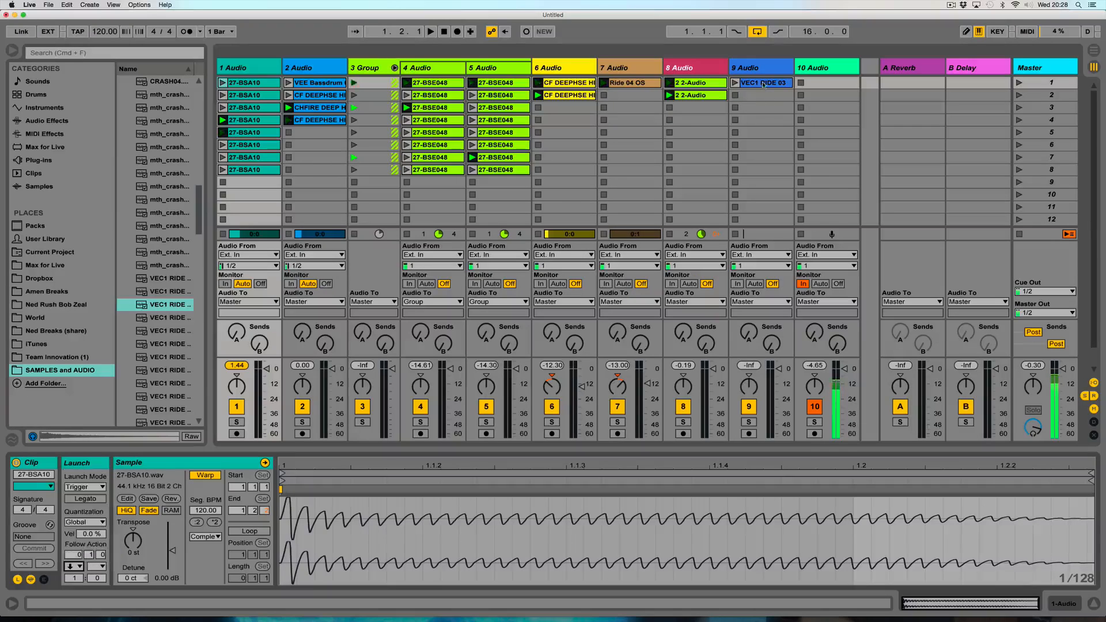
left_click(763, 85)
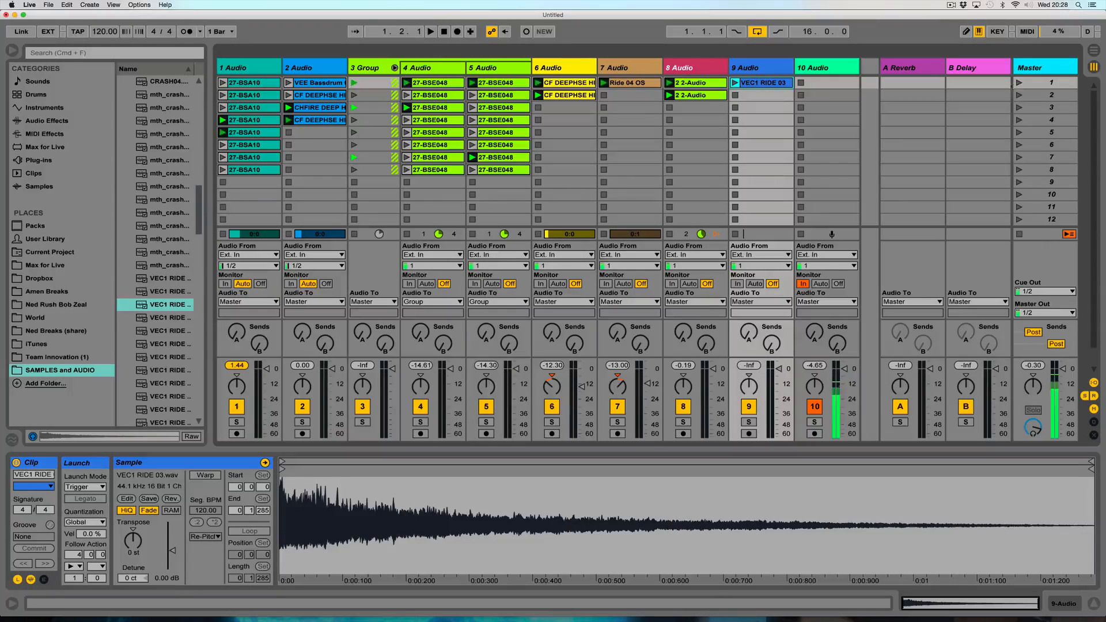
left_click(1018, 84)
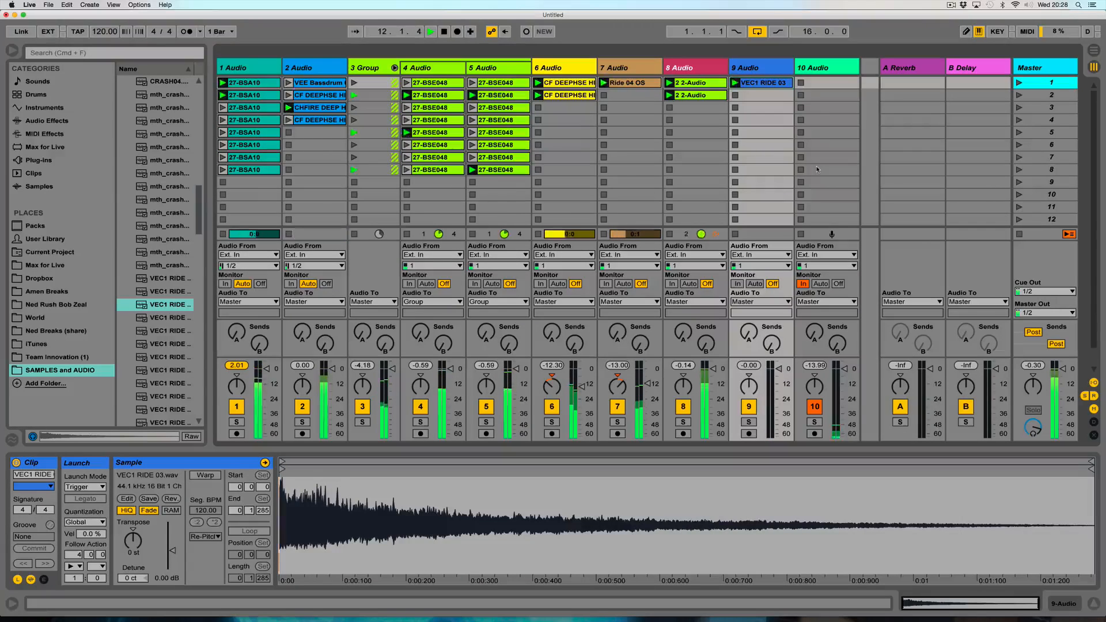
- Solo the group and live input tracks and delete Auto Pan from the group's effects chain
left_click(371, 90)
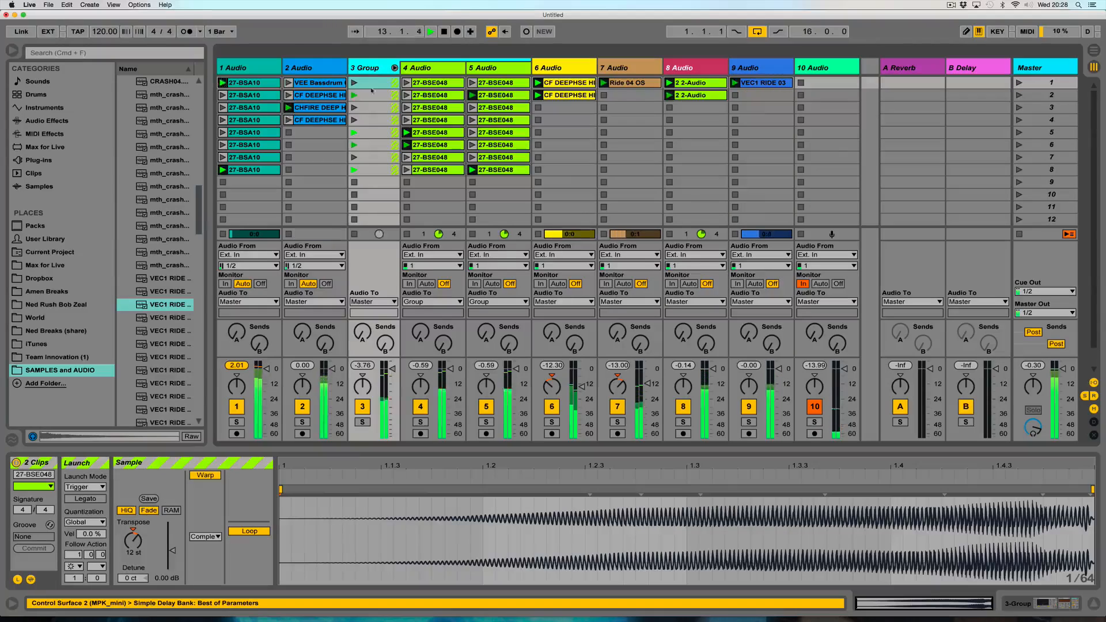
left_click(366, 423)
double_click(373, 68)
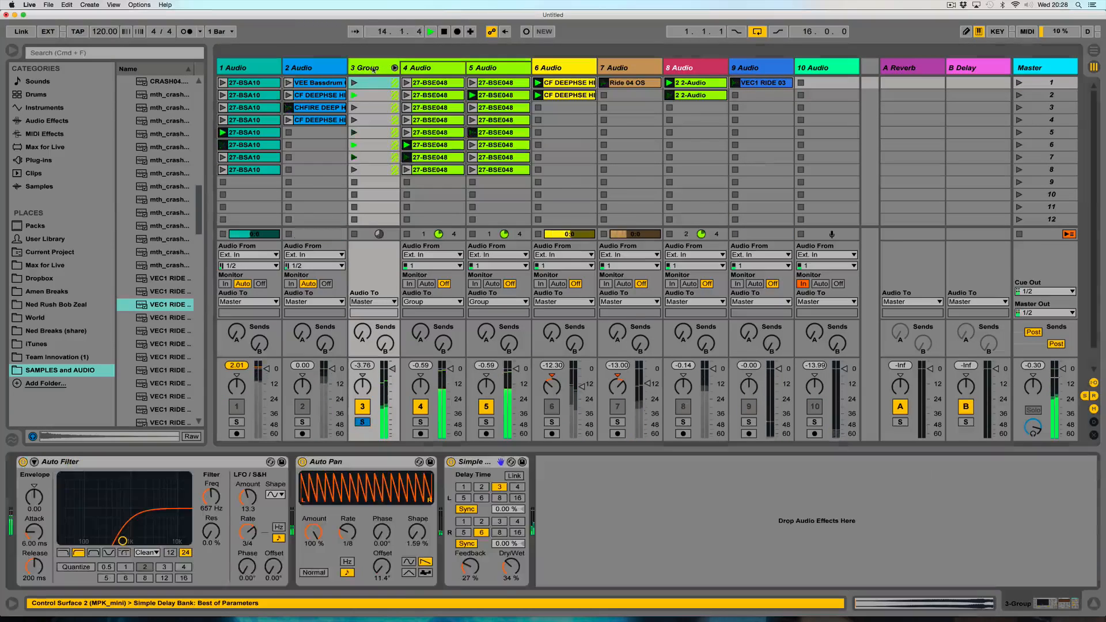
left_click(350, 463)
key("Delete")
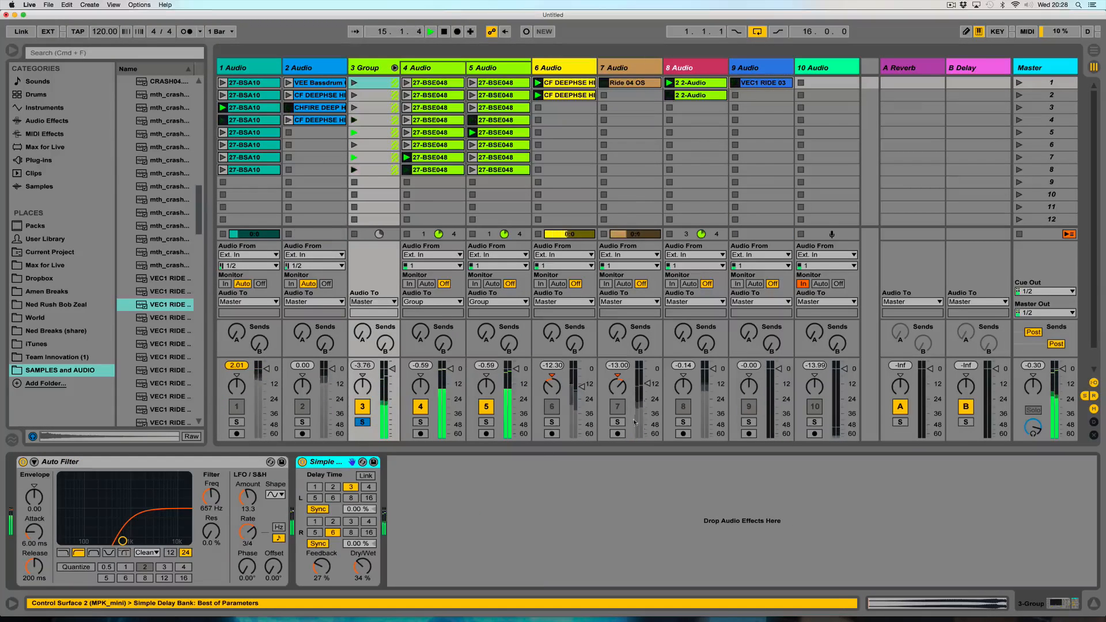
left_click(814, 423)
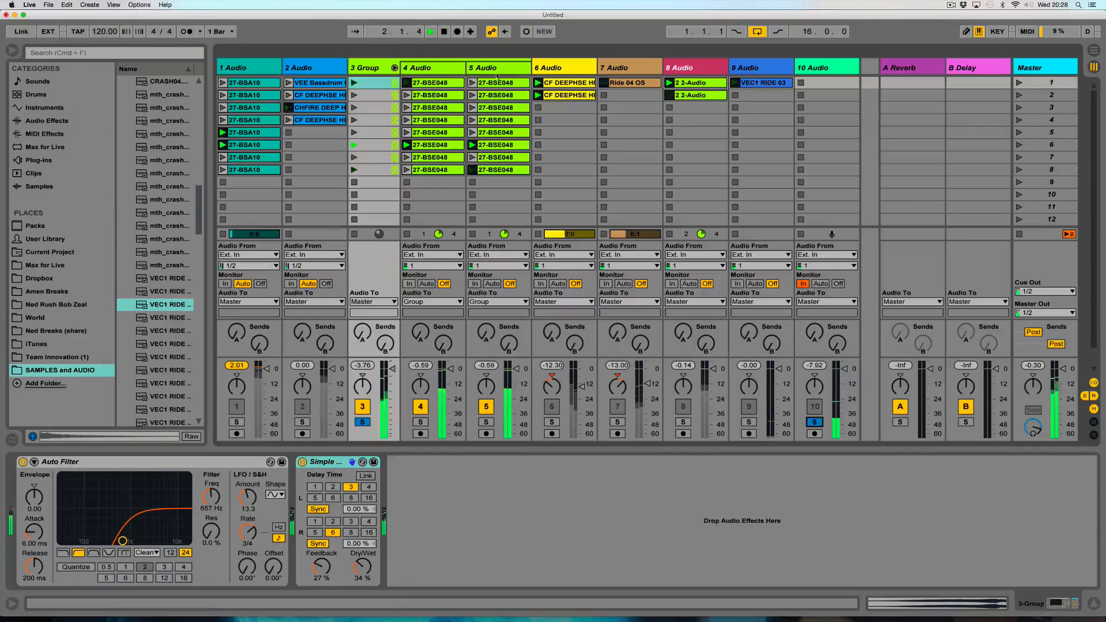
- Duplicate the 5 Audio track inside the group and launch the copy's first 27-BSE048 clip
left_click(499, 69)
key("super+d")
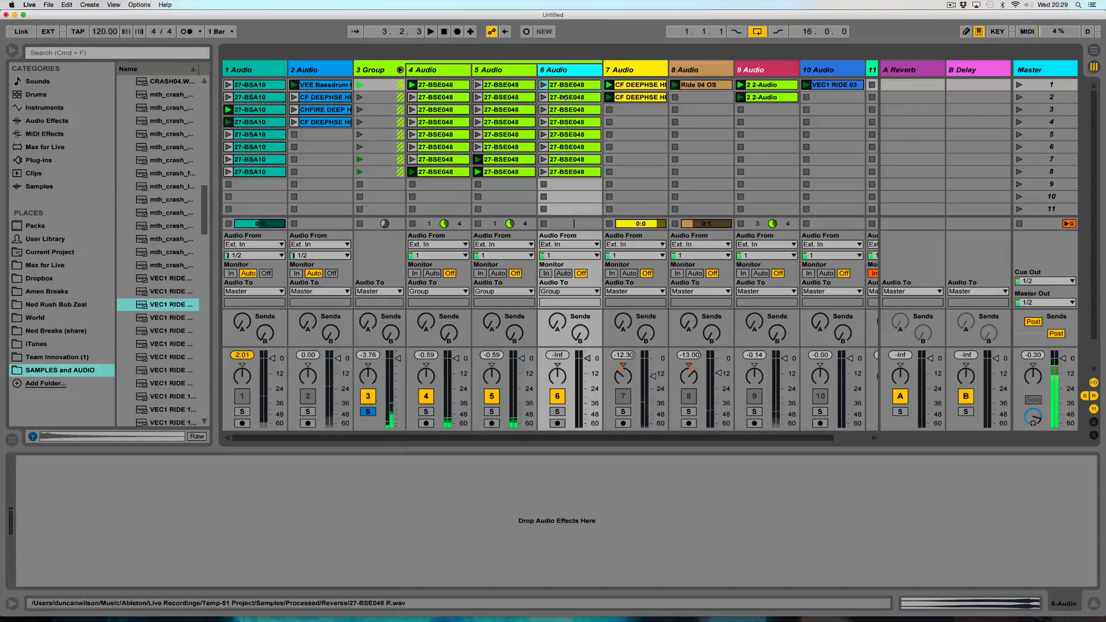
left_click(544, 84)
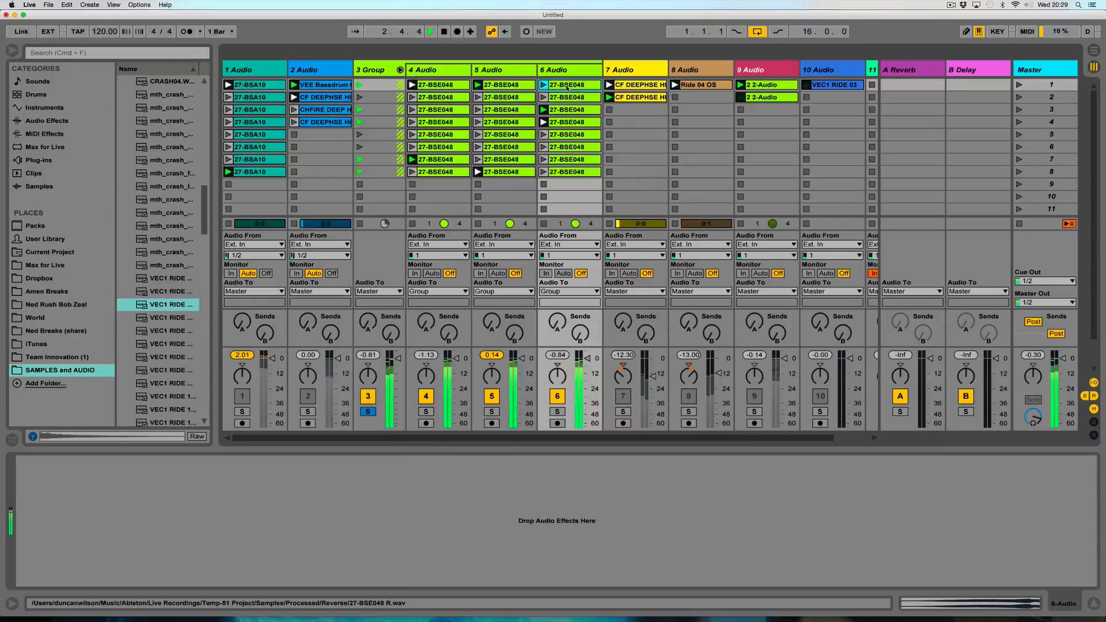
- Raise the group's Auto Filter frequency to 681 Hz and unsolo the group so all tracks are heard
left_click(377, 70)
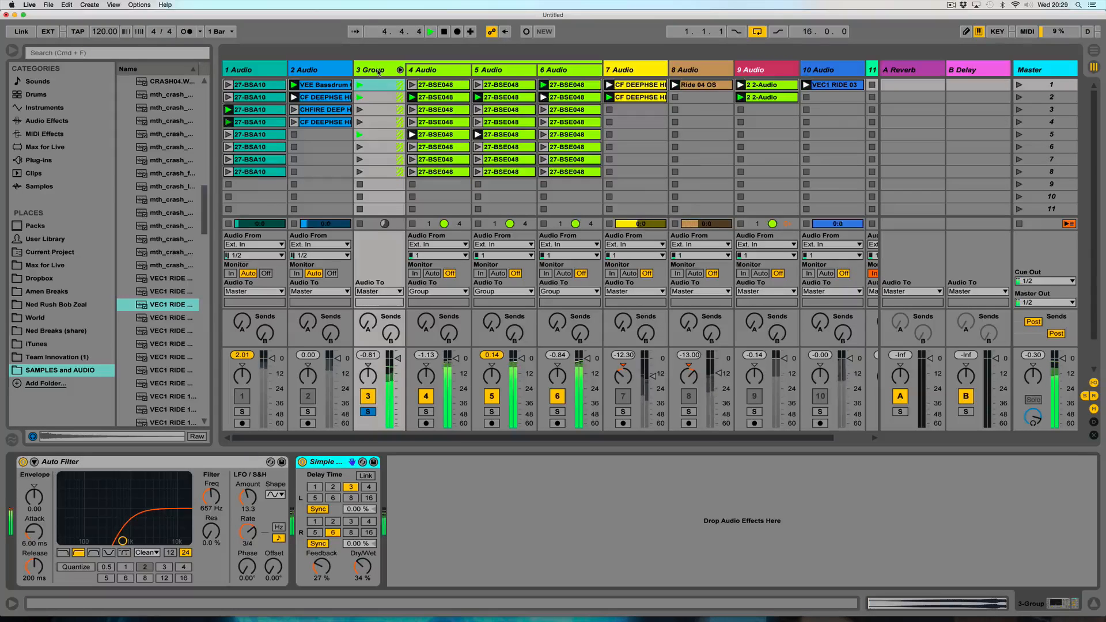
mouse_move(123, 541)
left_mouse_down()
mouse_move(153, 541)
mouse_move(111, 541)
mouse_move(123, 541)
left_mouse_up()
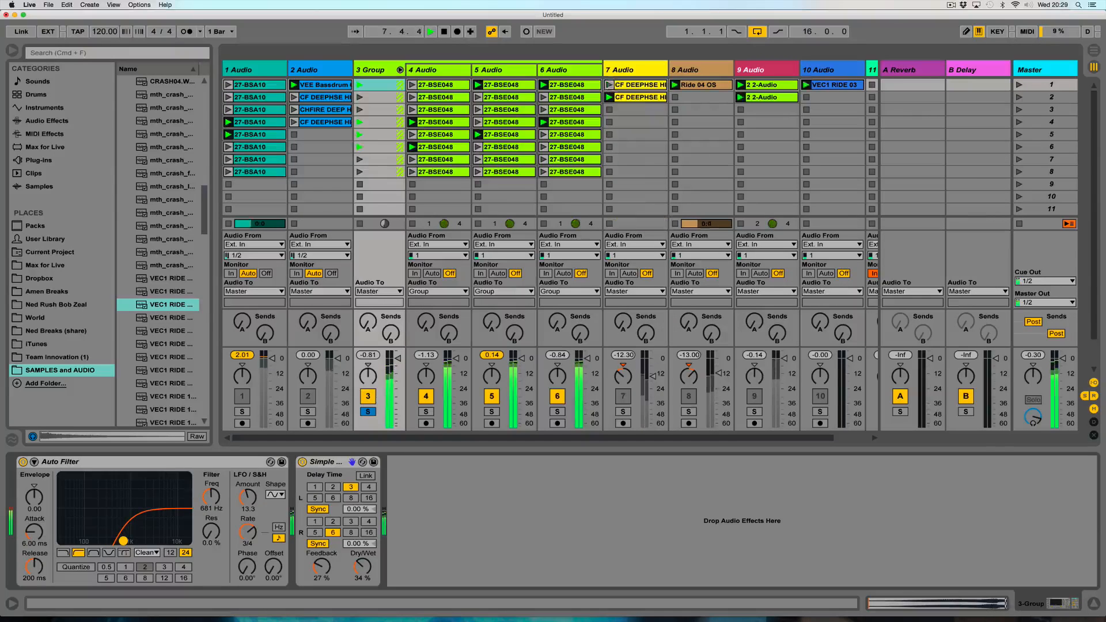
left_click(368, 412)
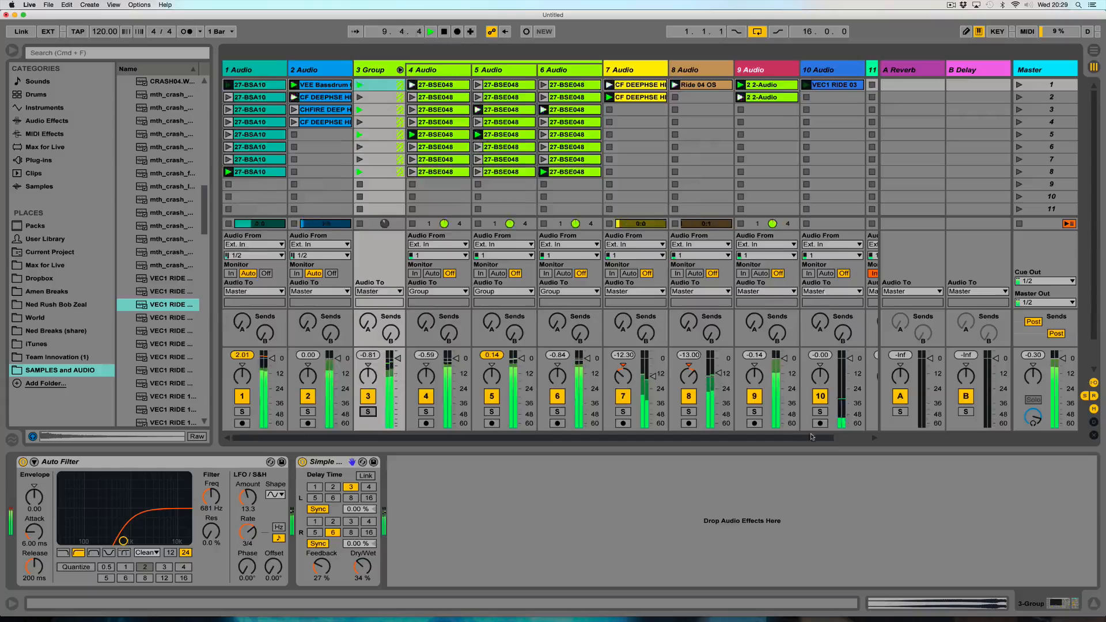
- Lower the 9 Audio track's volume to about -3.7 dB and select the 2 Audio track
left_click_drag(817, 439, 845, 440)
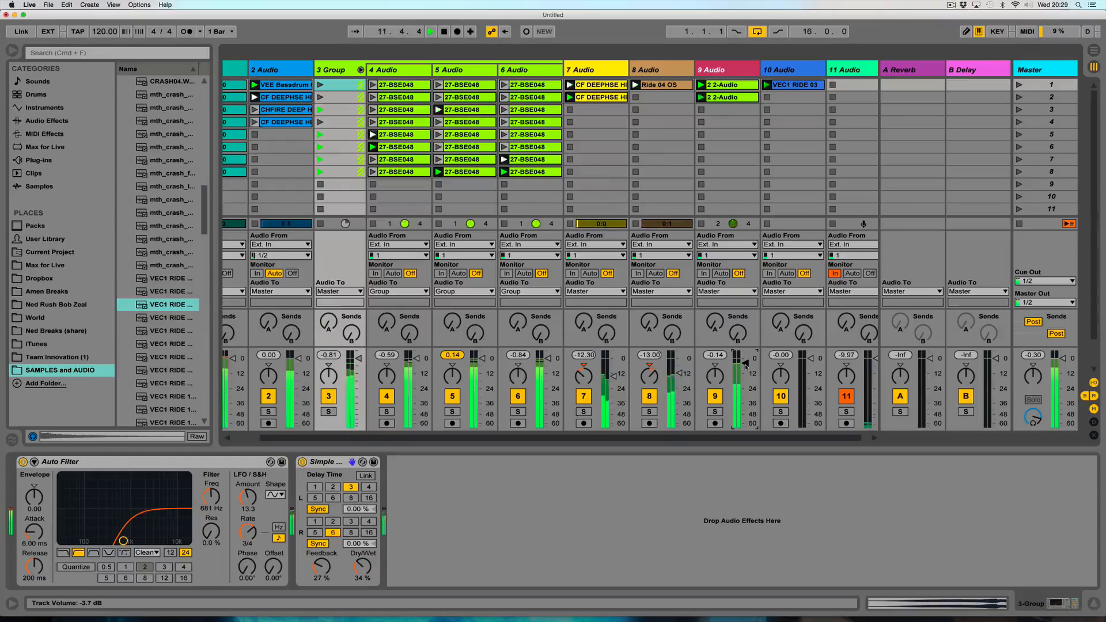
left_click_drag(539, 437, 507, 438)
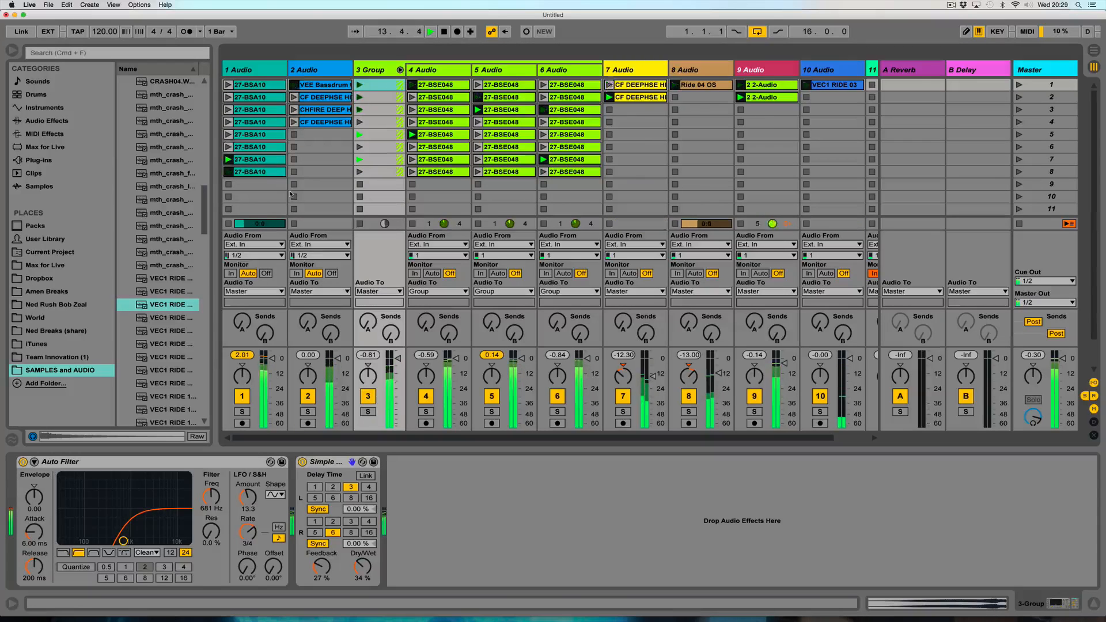
left_click(331, 69)
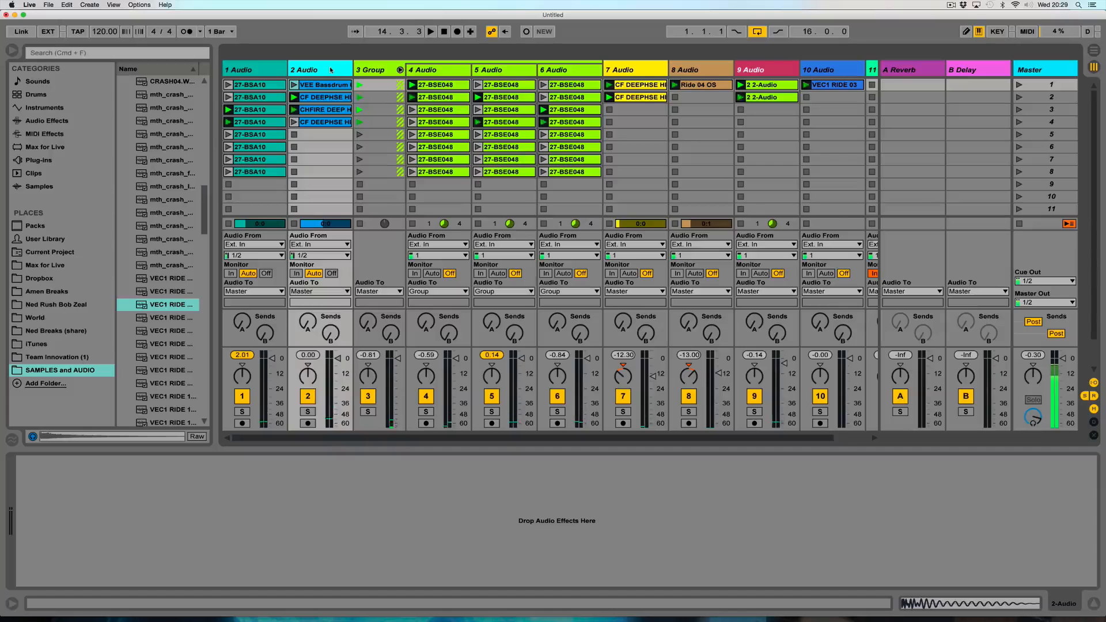
- Duplicate the 2 Audio track and delete the clips in slots 2 to 4 of the copy, keeping only the VEE Bassdrum clip
key("super+d")
left_click(390, 97)
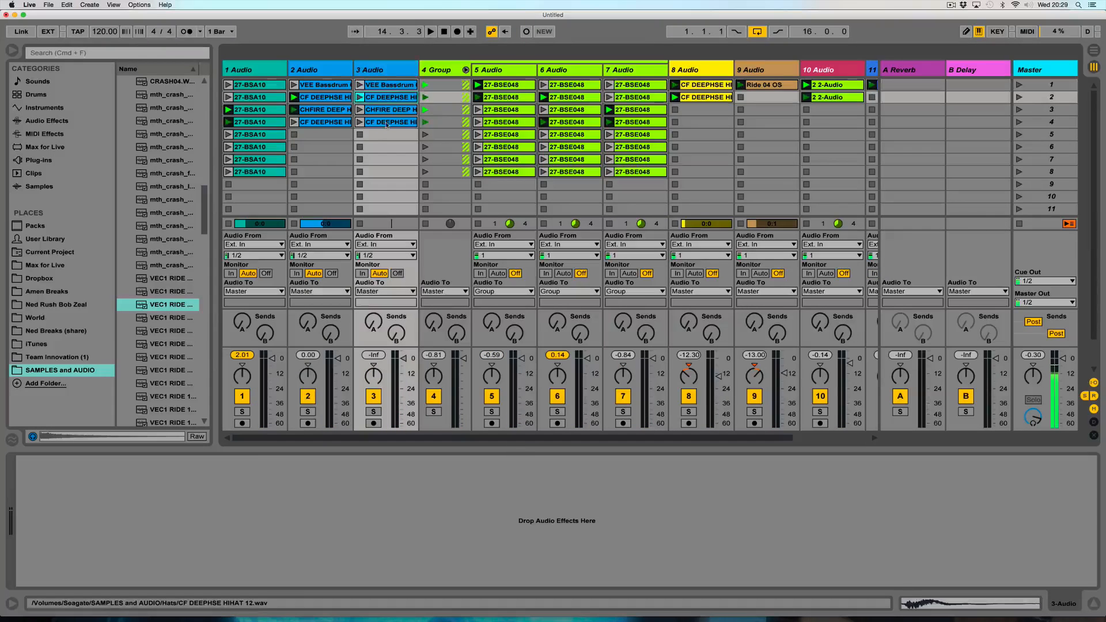
left_click(390, 122, "shift")
key("Delete")
- Set the copied VEE Bassdrum clip's follow action to Play Again with a time of 0.1.0, and launch the clip
left_click(389, 86)
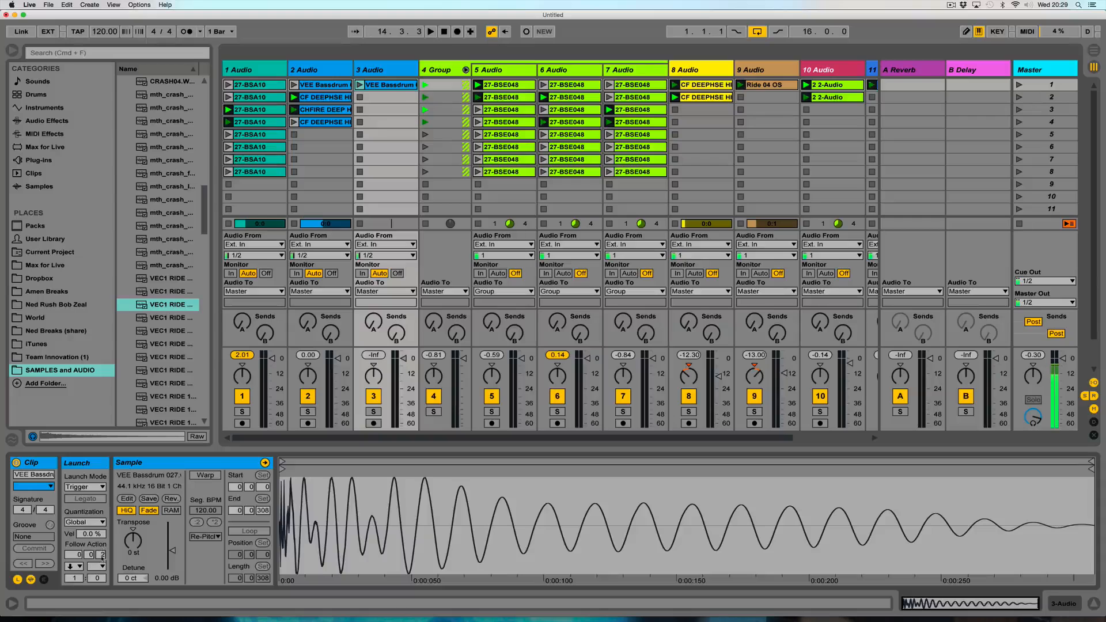
left_click(70, 567)
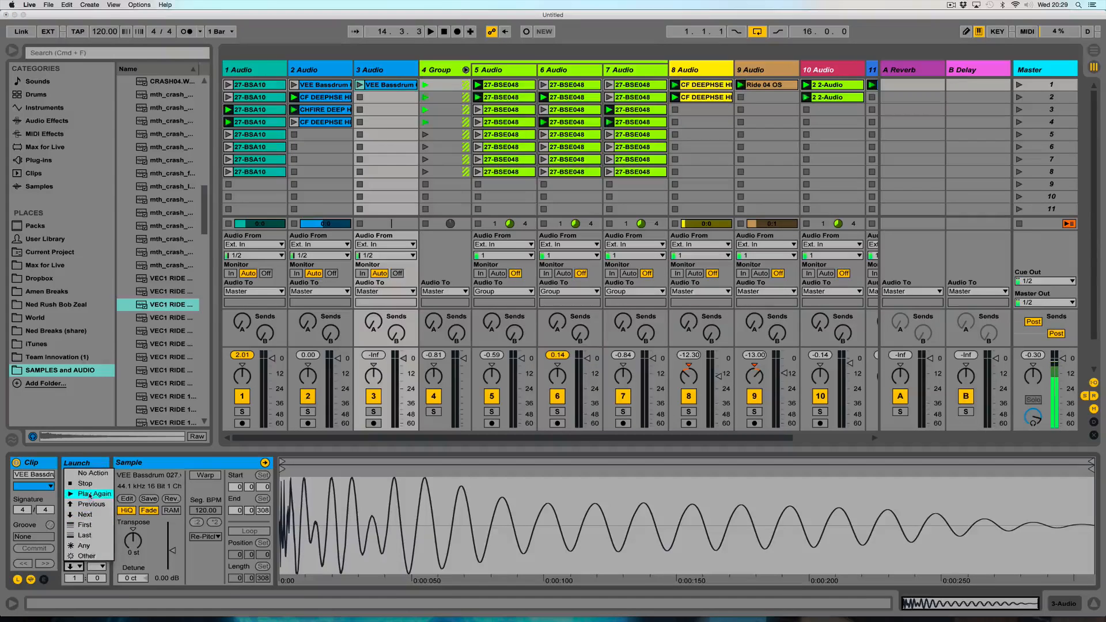
left_click(90, 495)
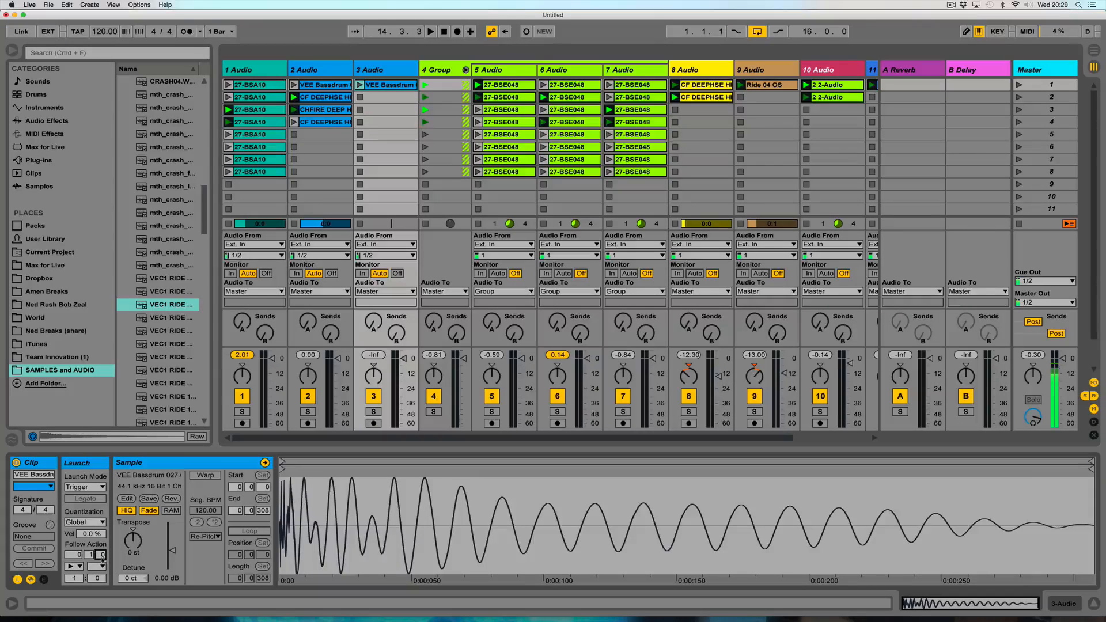
left_click(373, 413)
left_click(360, 85)
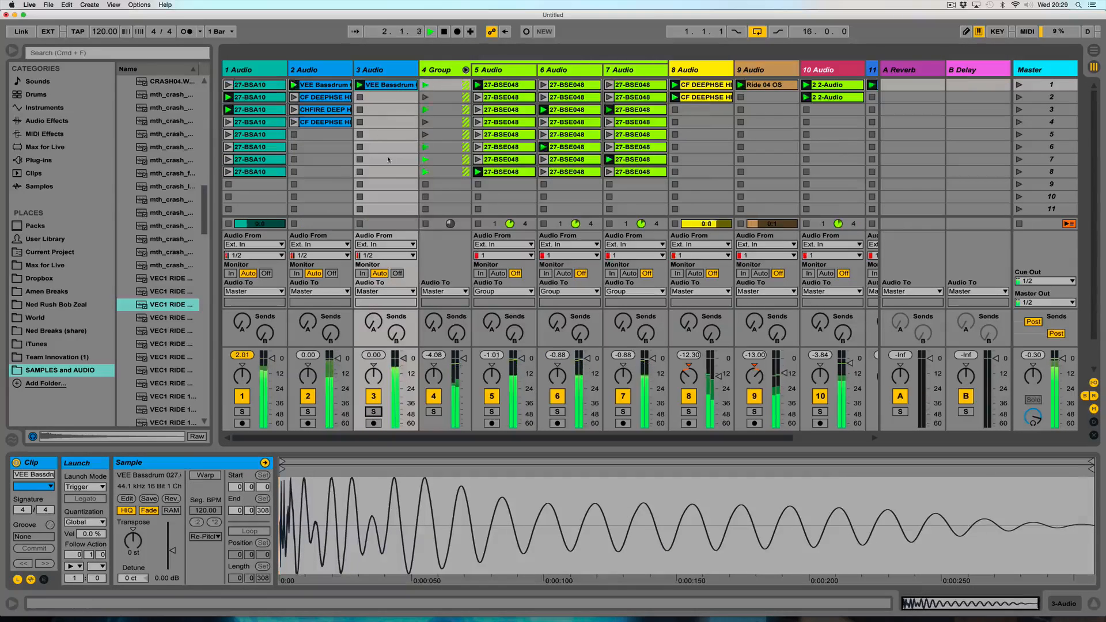
- Add a Compressor from the audio effects after the Simple Delay on the group track
left_click(438, 84)
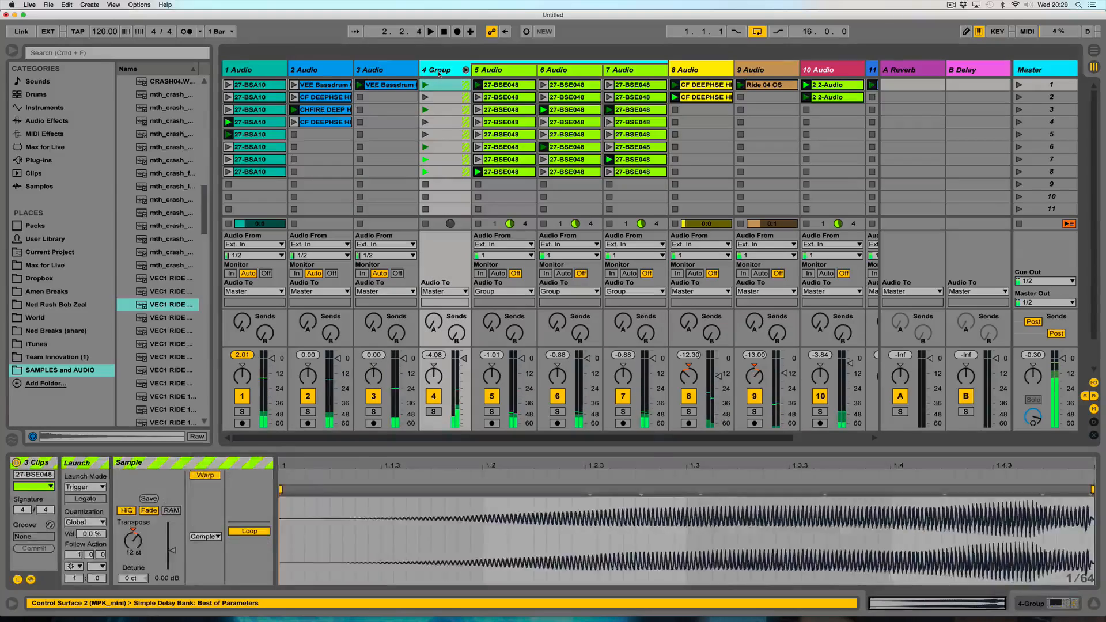
left_click(439, 70)
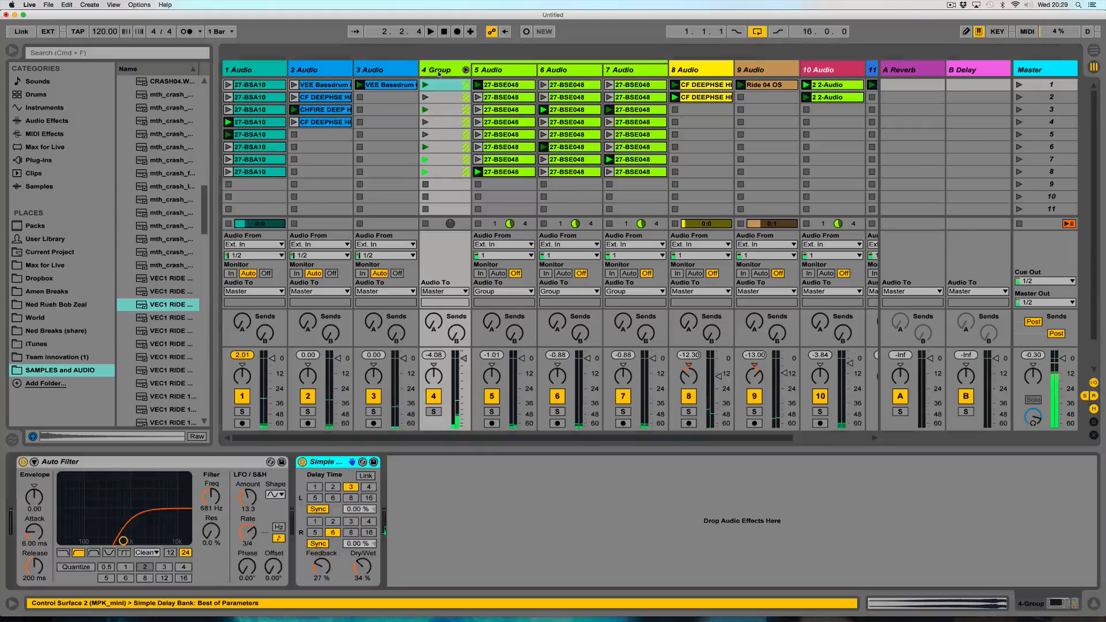
left_click(23, 121)
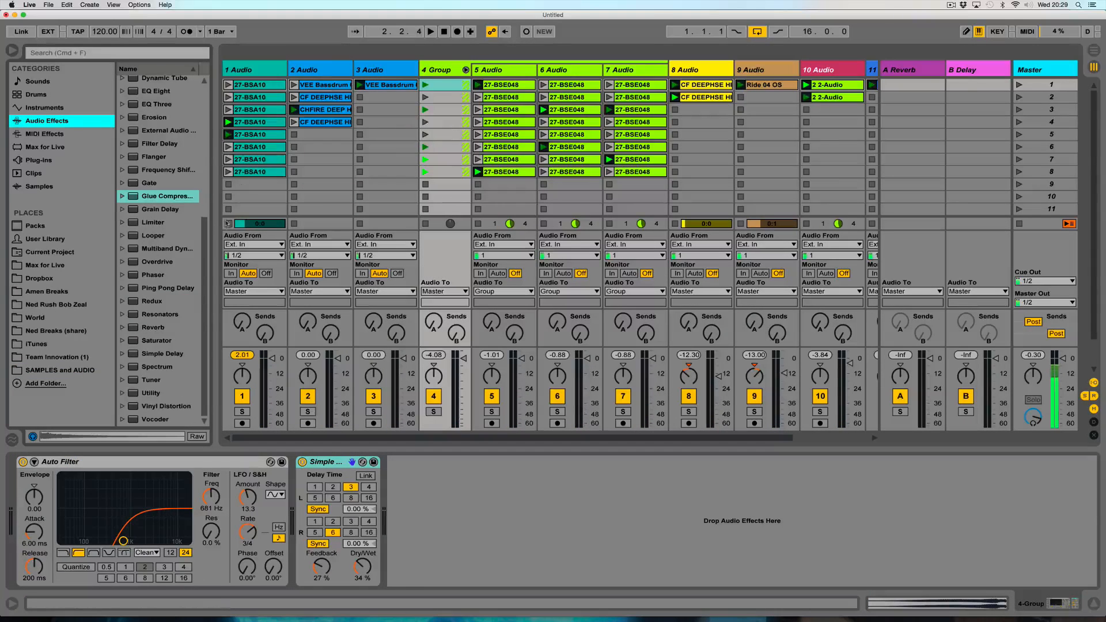
left_click_drag(215, 222, 278, 219)
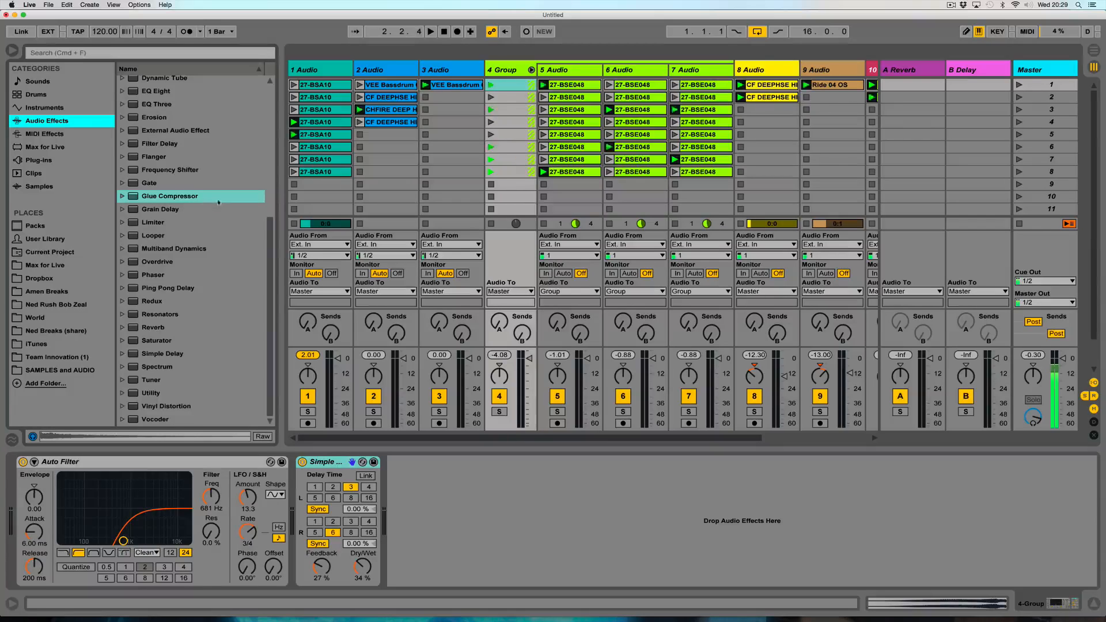
scroll(216, 204, "up", 2)
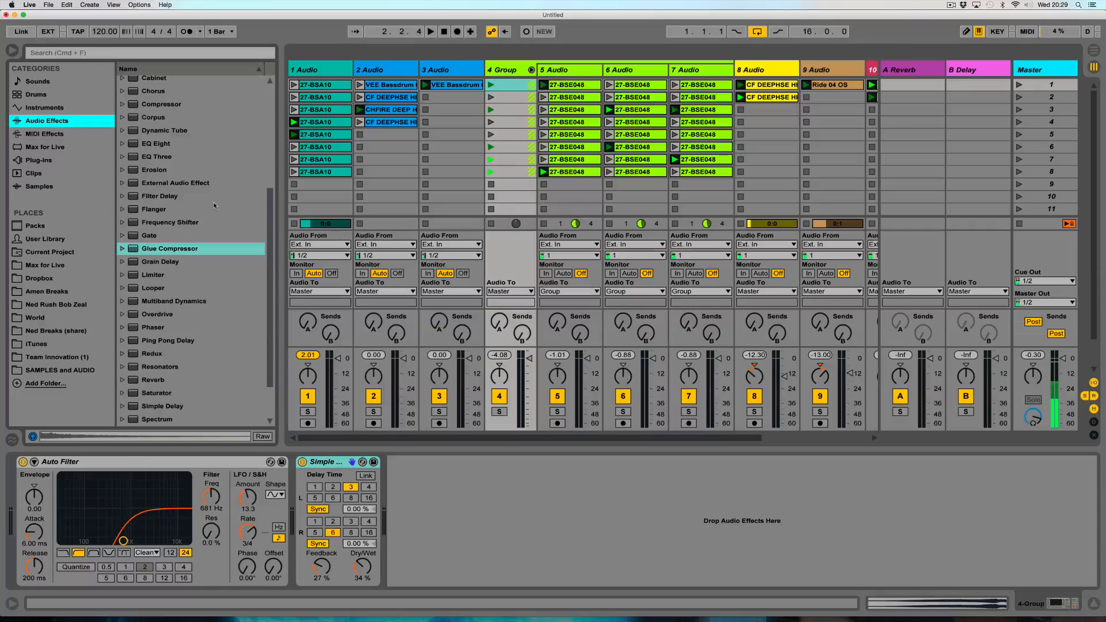
left_click_drag(132, 107, 404, 494)
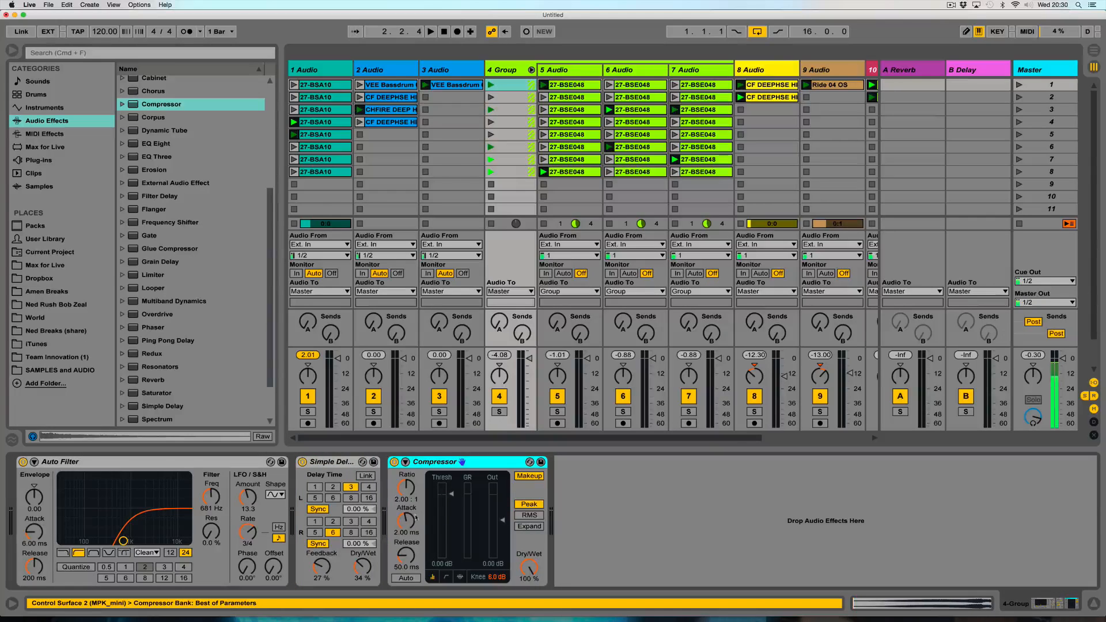
- Sidechain the Compressor from 3-Audio, lower its threshold to about -34.2 dB, and audition the group soloed during playback
key("space")
left_click(406, 461)
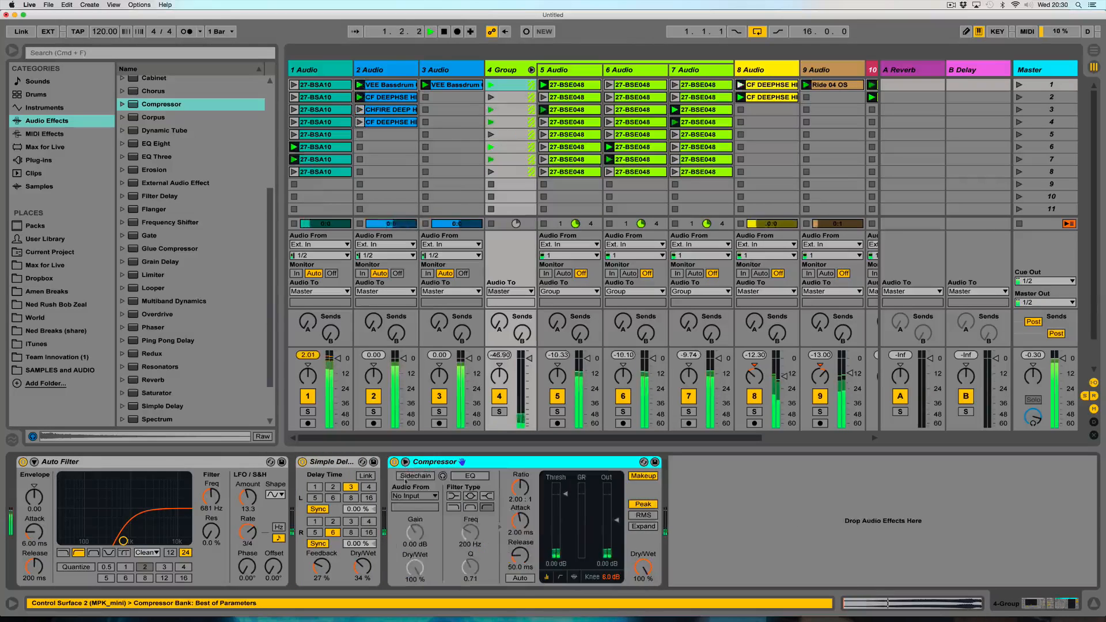
left_click(414, 496)
left_click(420, 369)
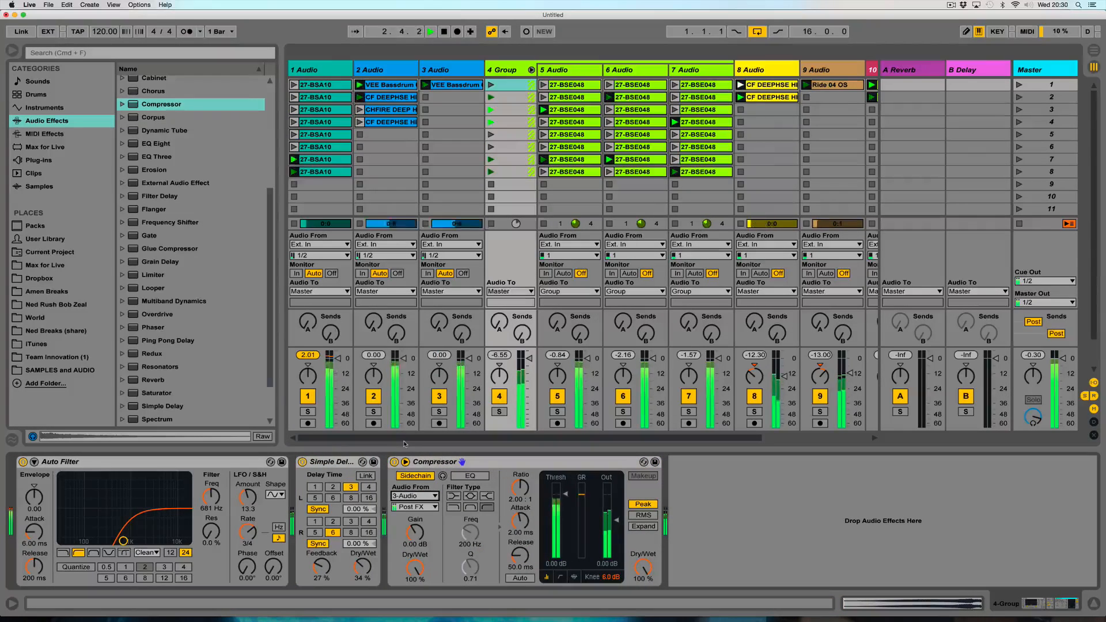
left_click(499, 411)
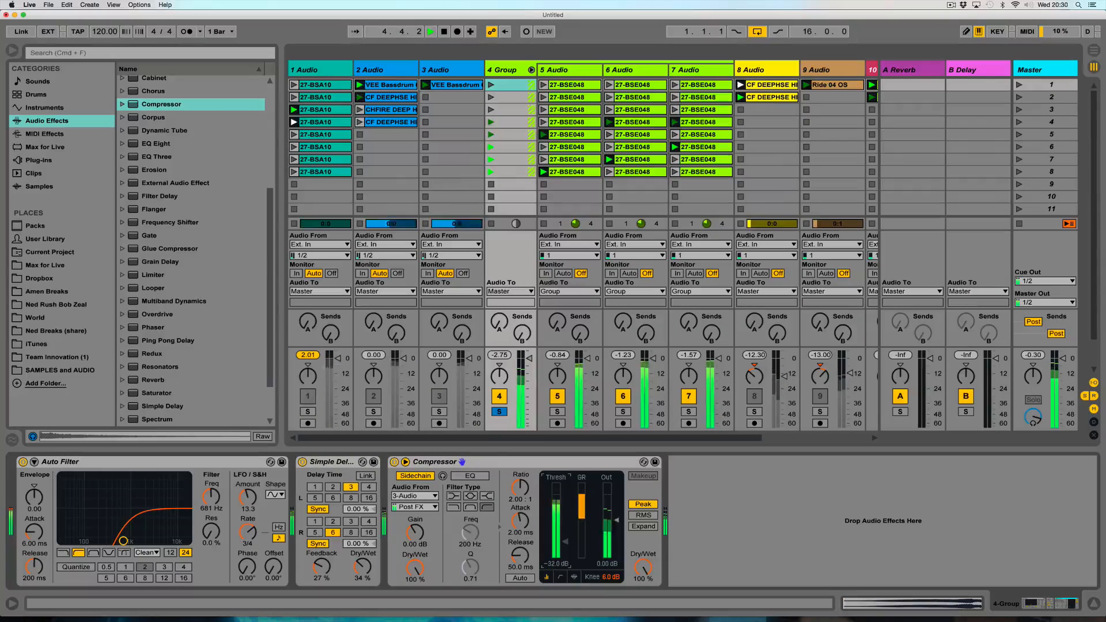
left_click(500, 411)
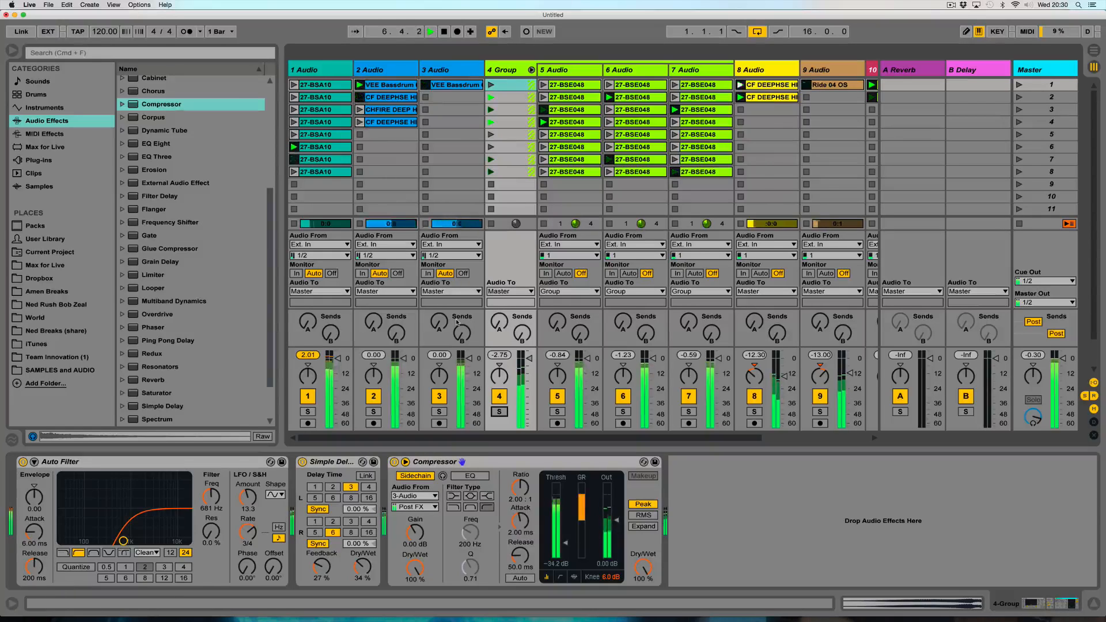
- Replace the Compressor on the group track with an Auto Pan
left_click(442, 463)
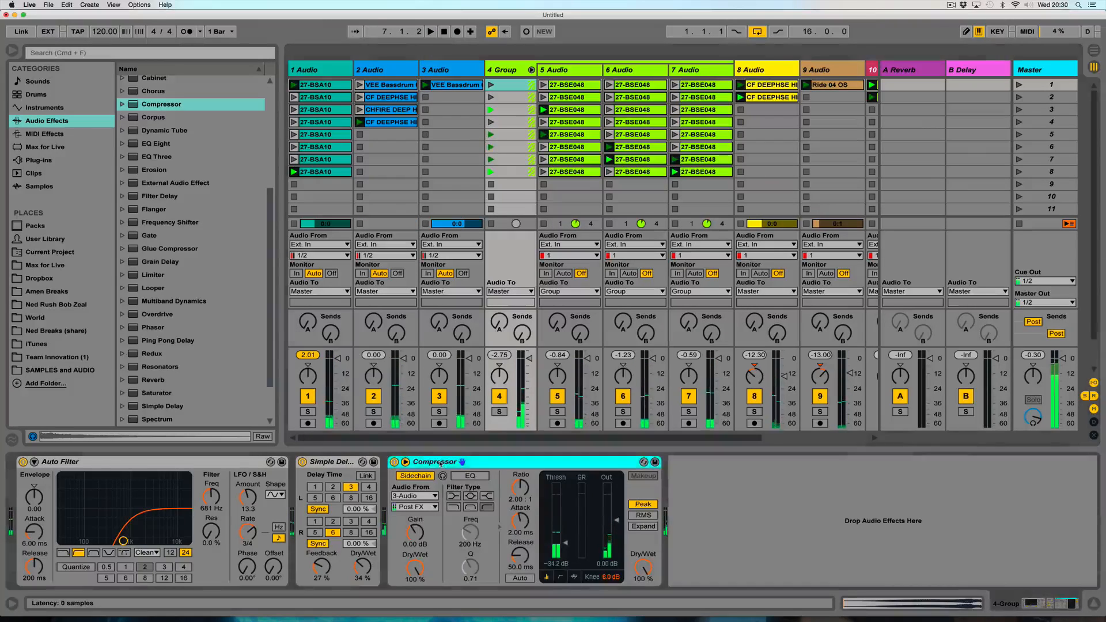
key("Delete")
scroll(212, 152, "up", 5)
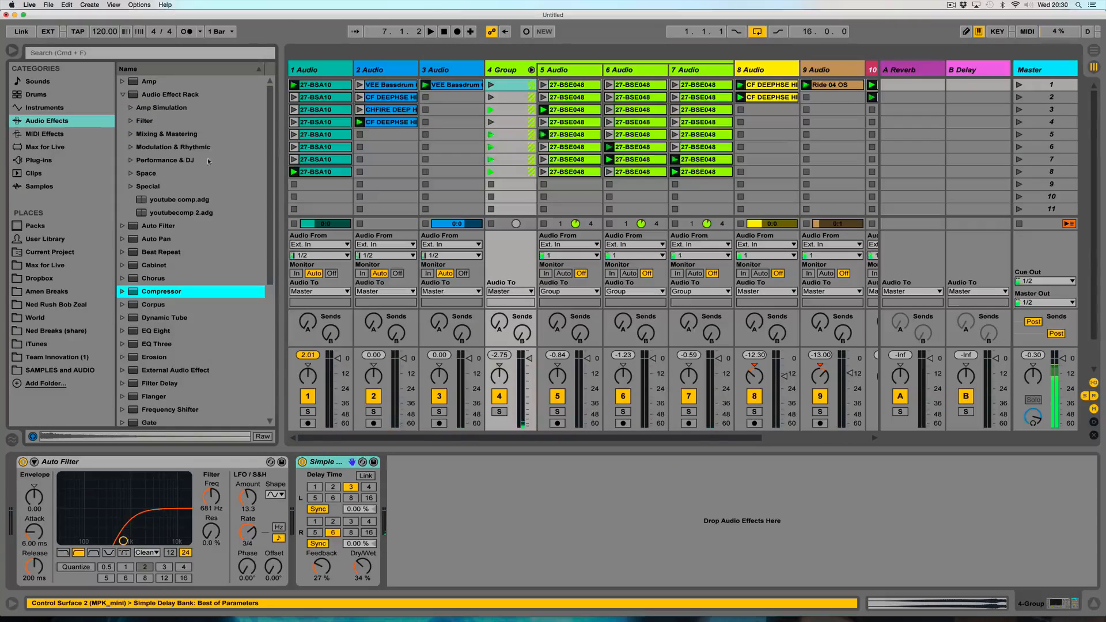
left_click(123, 95)
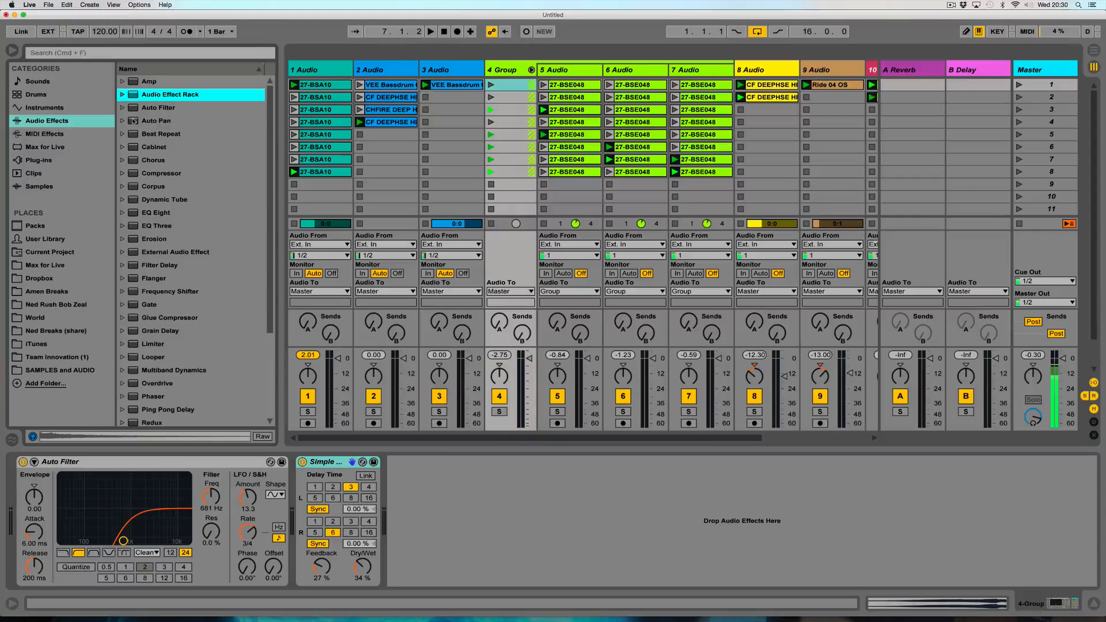
left_click_drag(132, 120, 458, 497)
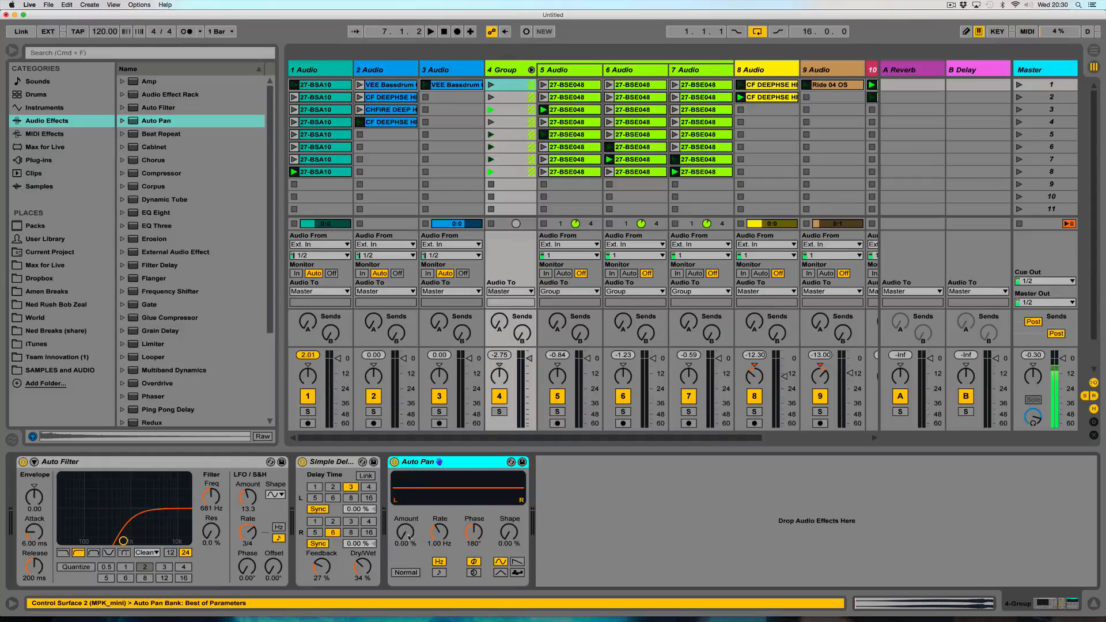
- Set the Auto Pan to 100 % amount, inverted downward sawtooth shape, 0° phase and a synced rate of 1/4
left_click_drag(409, 538, 409, 480)
left_click(518, 561)
left_click(406, 572)
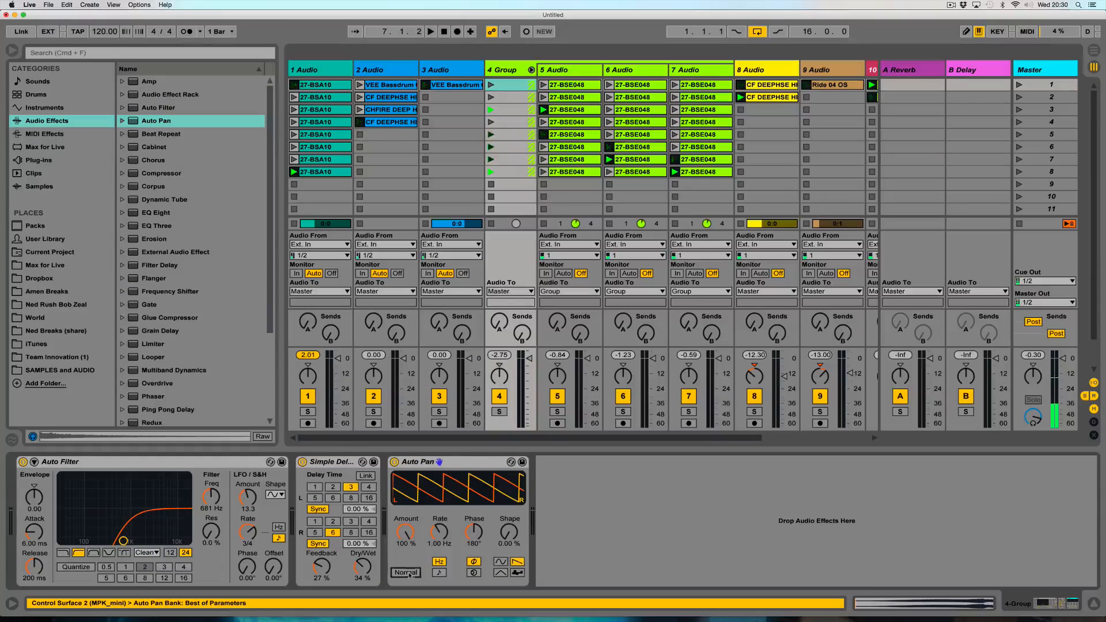
left_click_drag(440, 540, 411, 542)
left_click(440, 573)
- Audition the Auto Pan pumping during playback, both with the group track soloed and in the full mix
key("space")
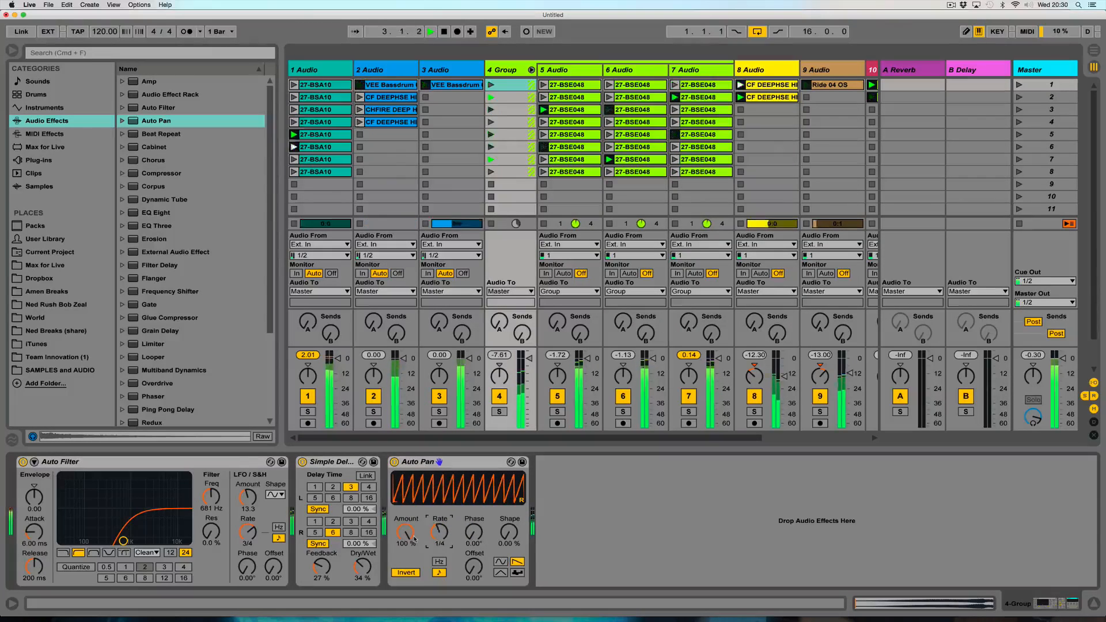
left_click(499, 412)
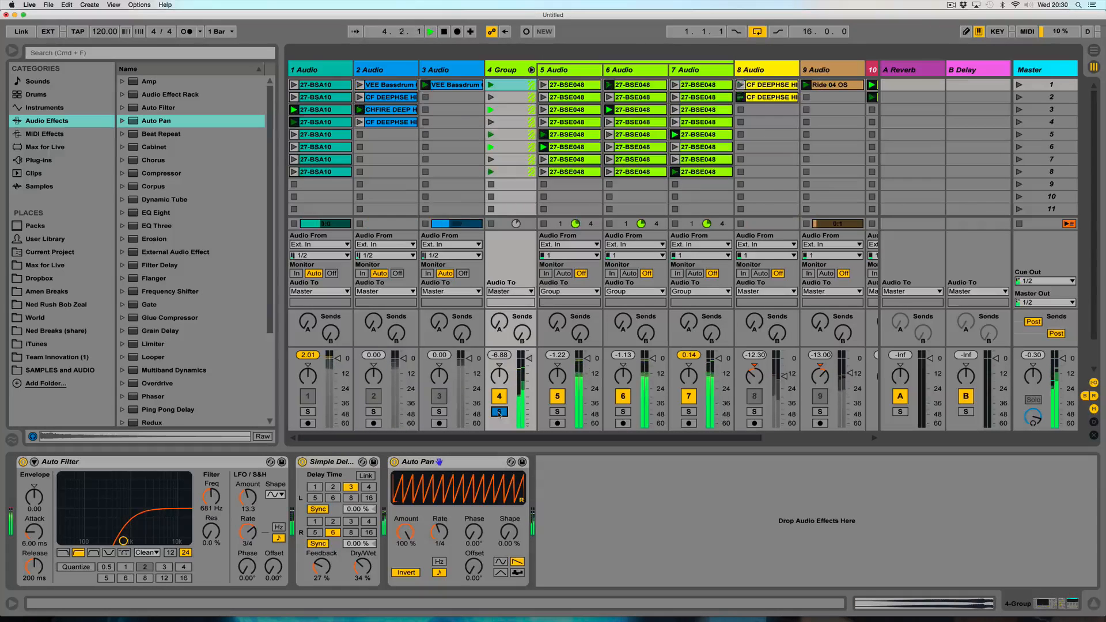
left_click(499, 412)
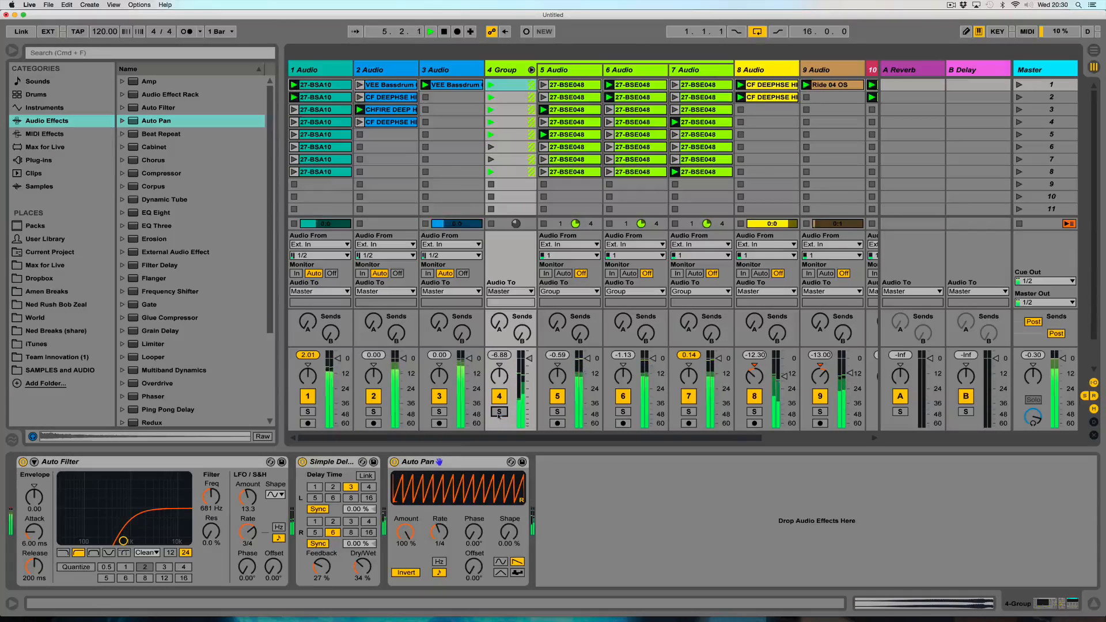
- Remove the Auto Pan from the group track and launch scene 1
left_click(429, 463)
key("Delete")
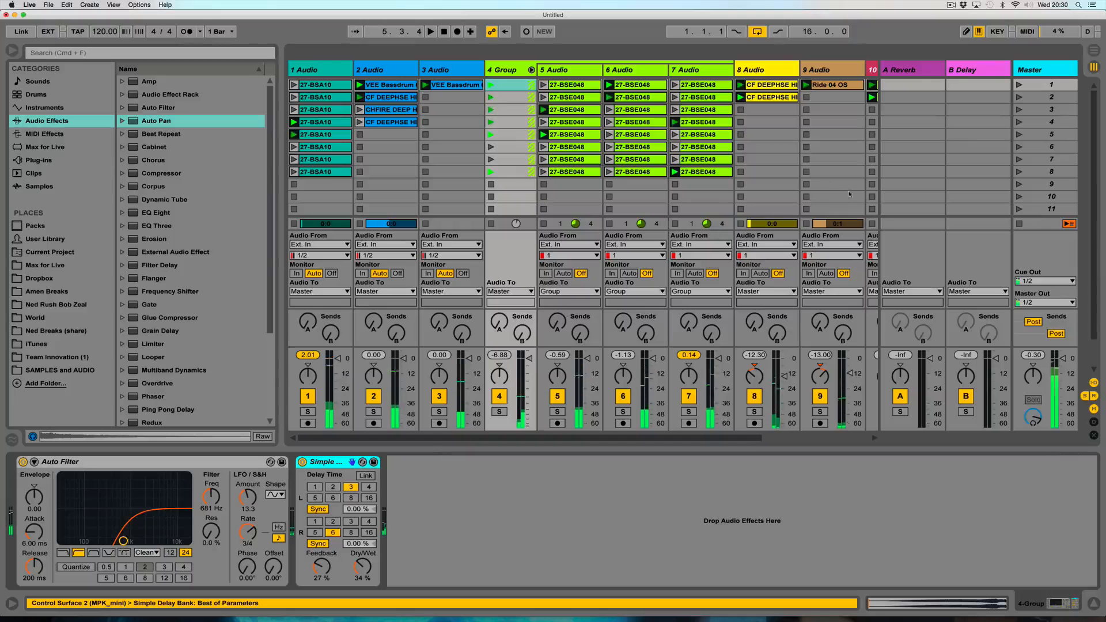
left_click(1035, 89)
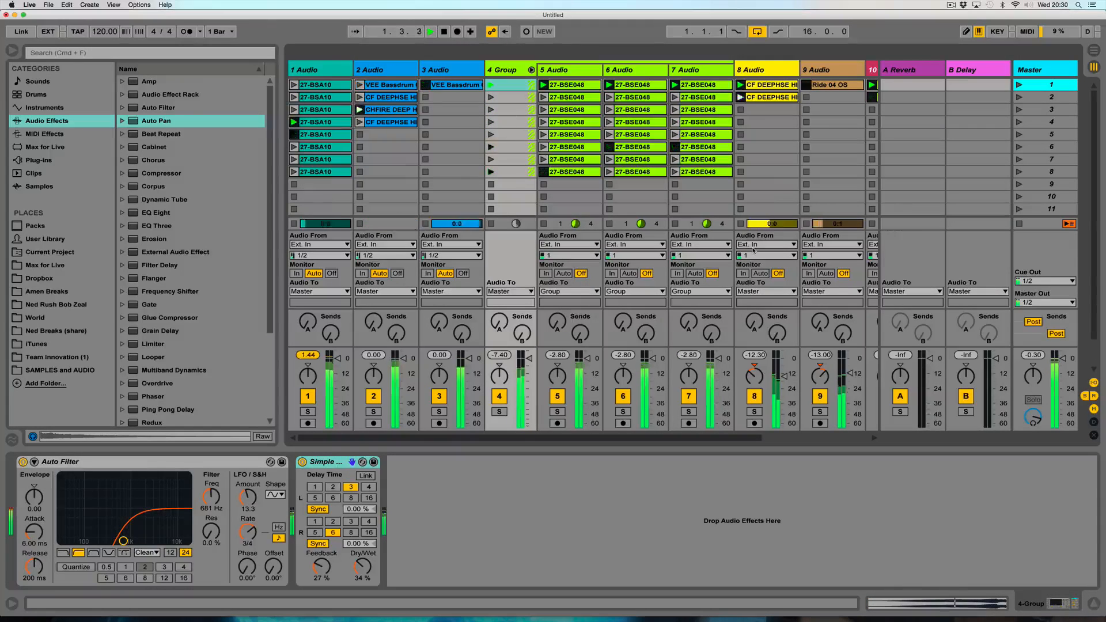
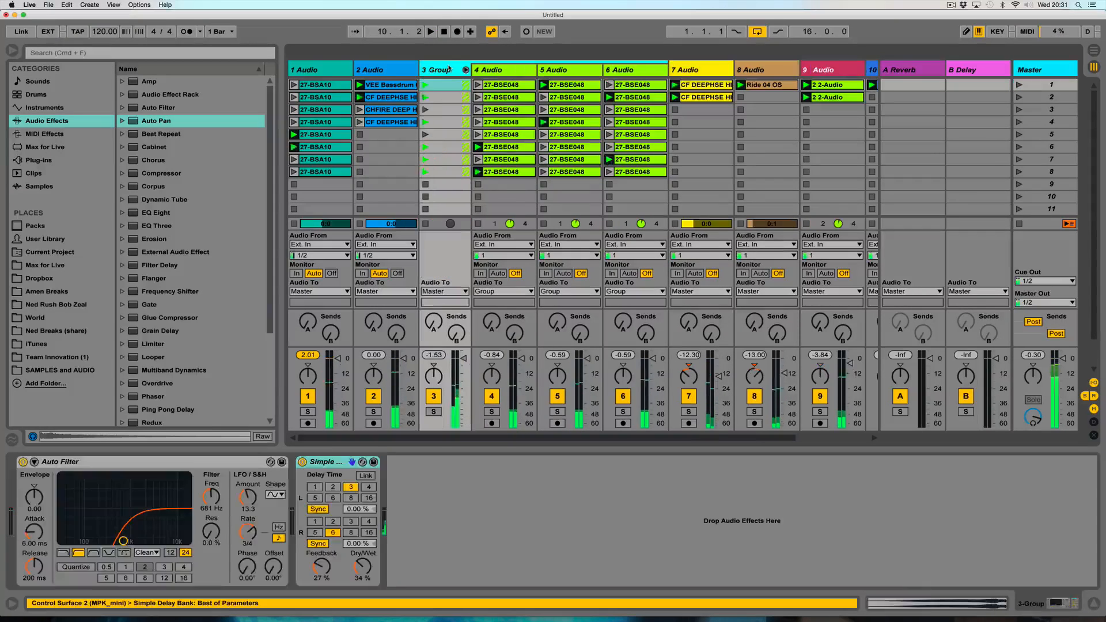
- Delete the Reverb and Delay return tracks
left_click_drag(281, 264, 133, 264)
left_click(913, 67)
key("Delete")
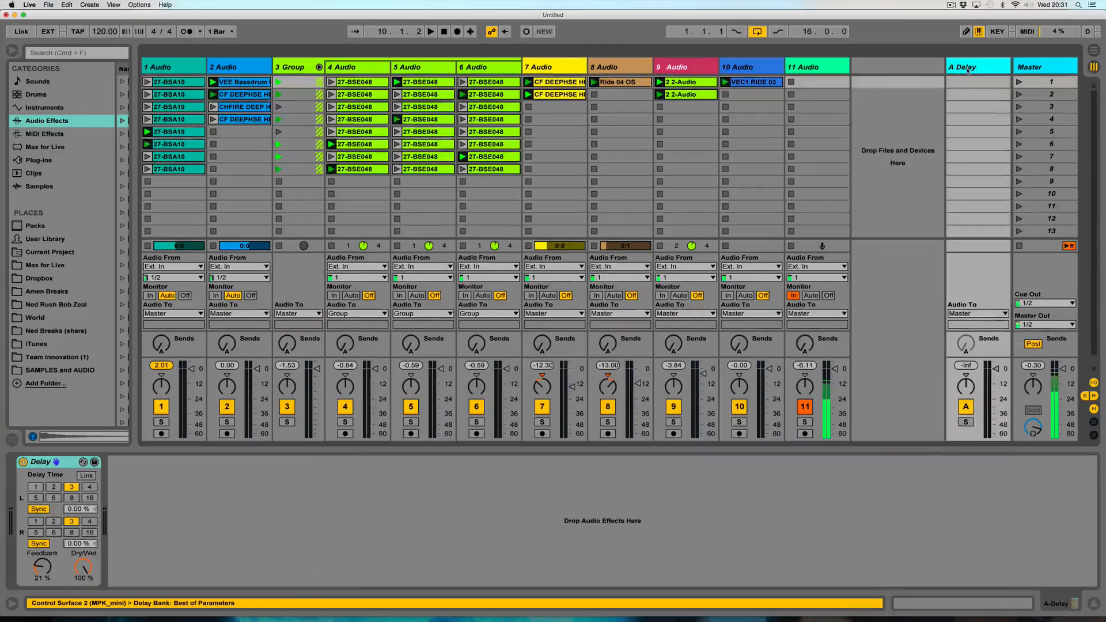
key("Delete")
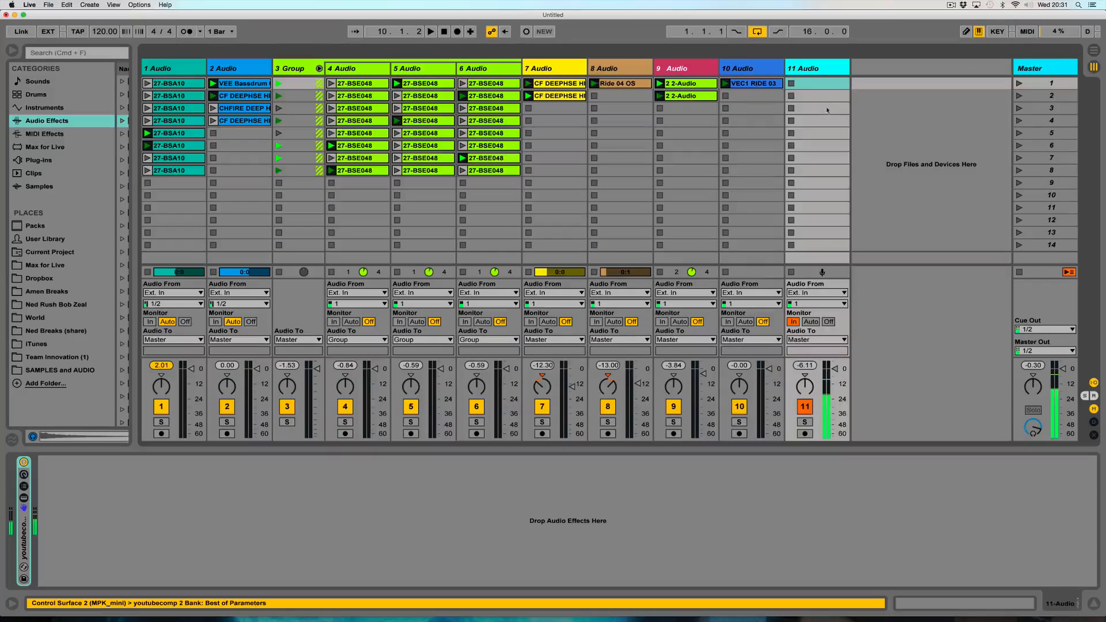
- Widen the browser, collapse the Cymbals folder in SAMPLES and AUDIO, and expand the Bass folder
left_click(753, 70)
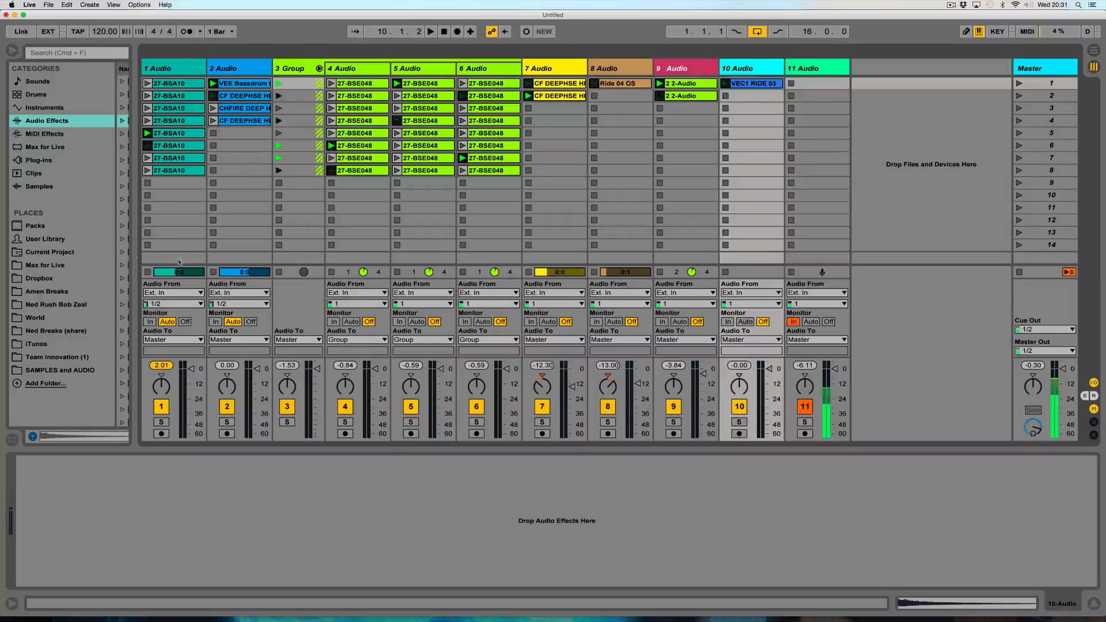
left_click_drag(131, 246, 238, 248)
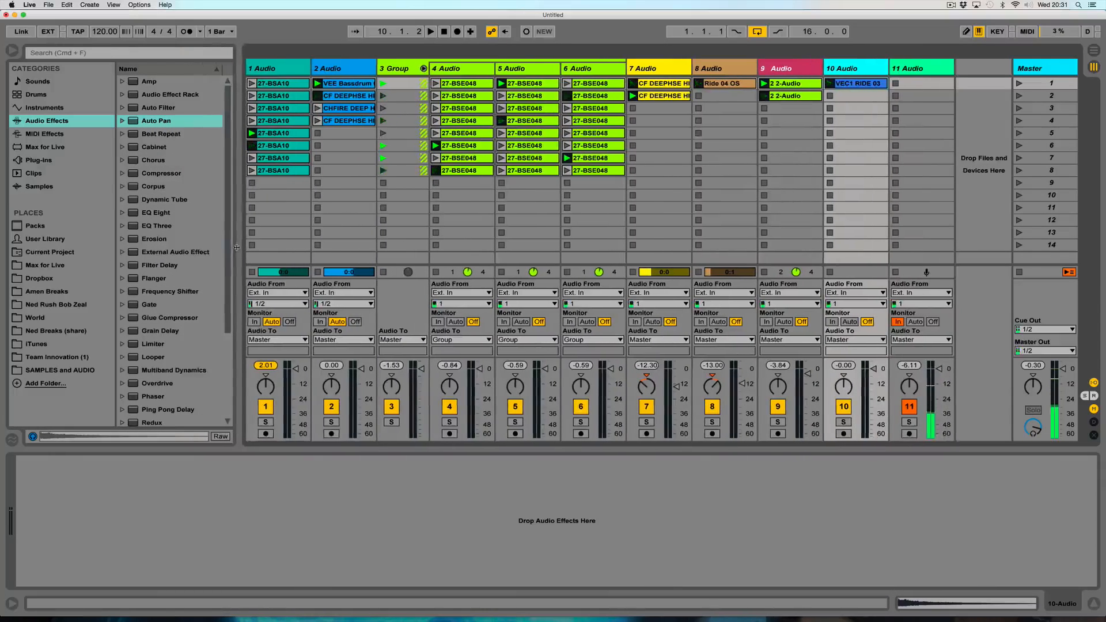
left_click(31, 370)
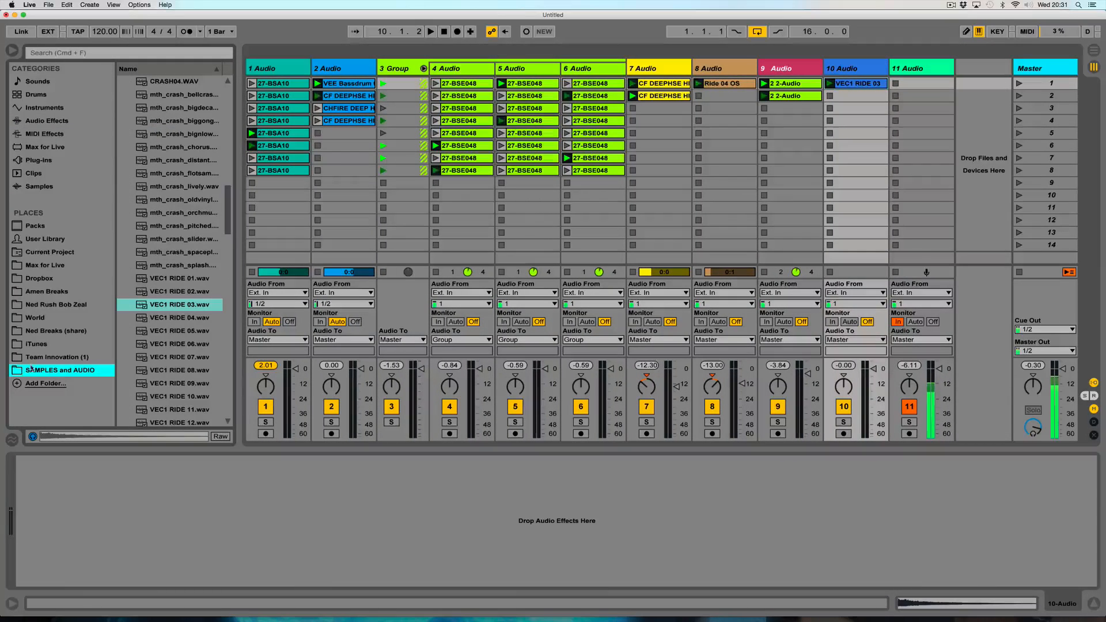
scroll(144, 187, "up", 15)
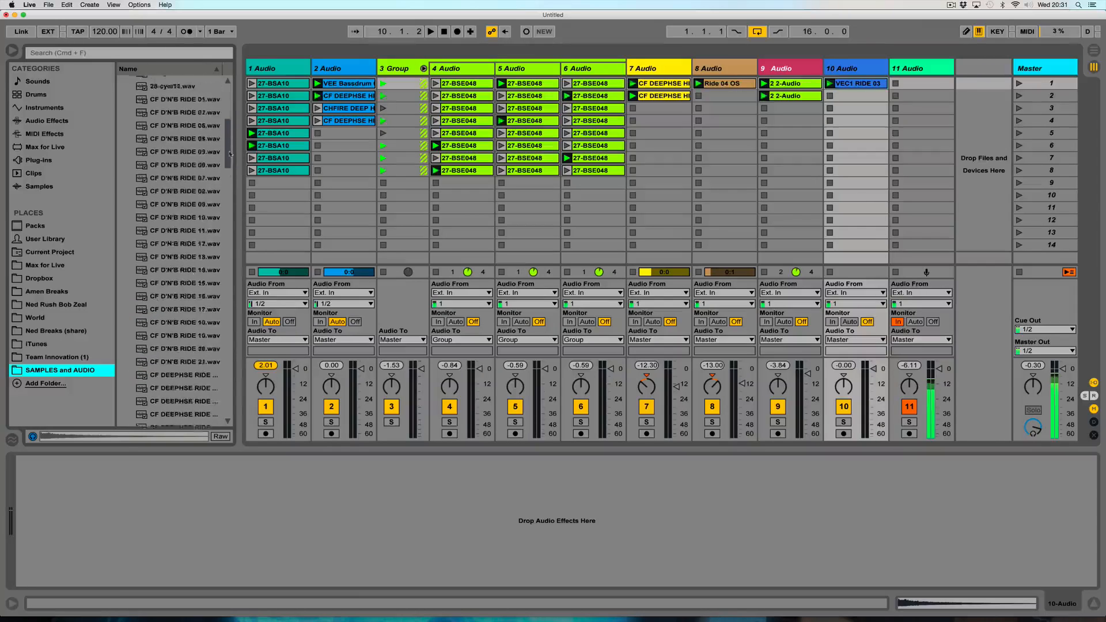
left_click(122, 174)
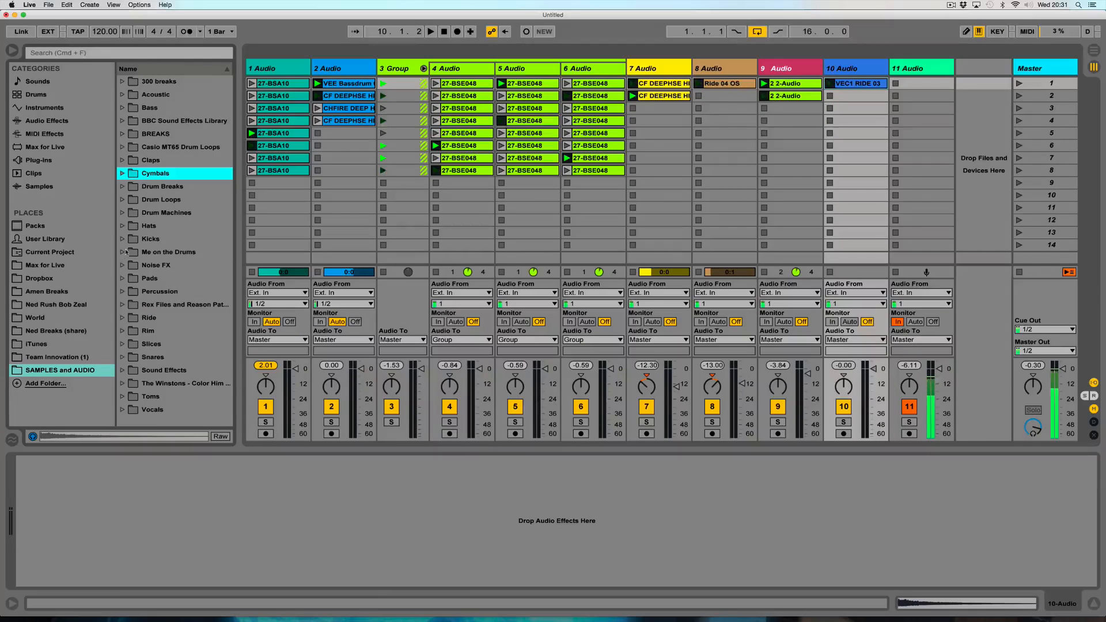
left_click(123, 108)
- Preview bass samples at intervals down the 27-BSE series, as far as 27-BSE157.wav
scroll(156, 242, "down", 15)
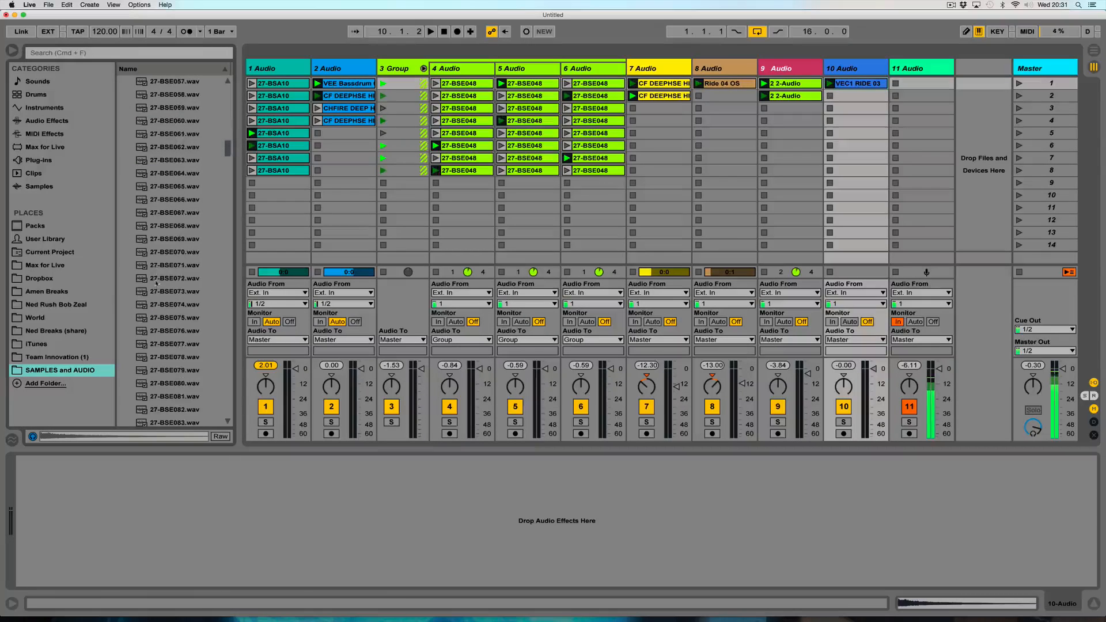
left_click(157, 279)
scroll(157, 283, "down", 10)
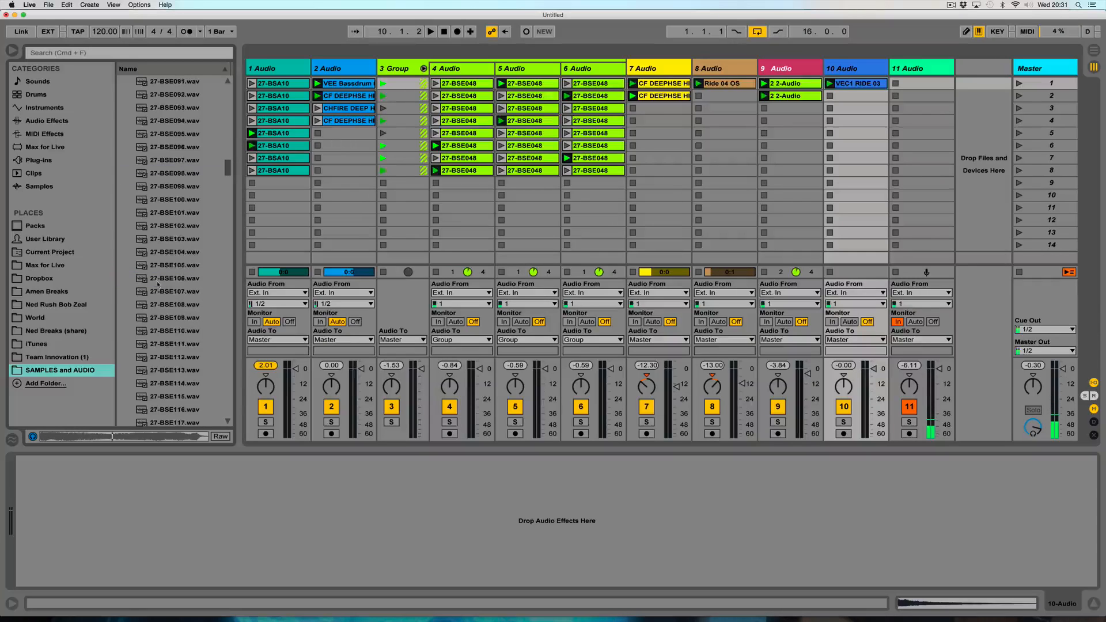
left_click(156, 279)
scroll(157, 283, "down", 6)
left_click(157, 279)
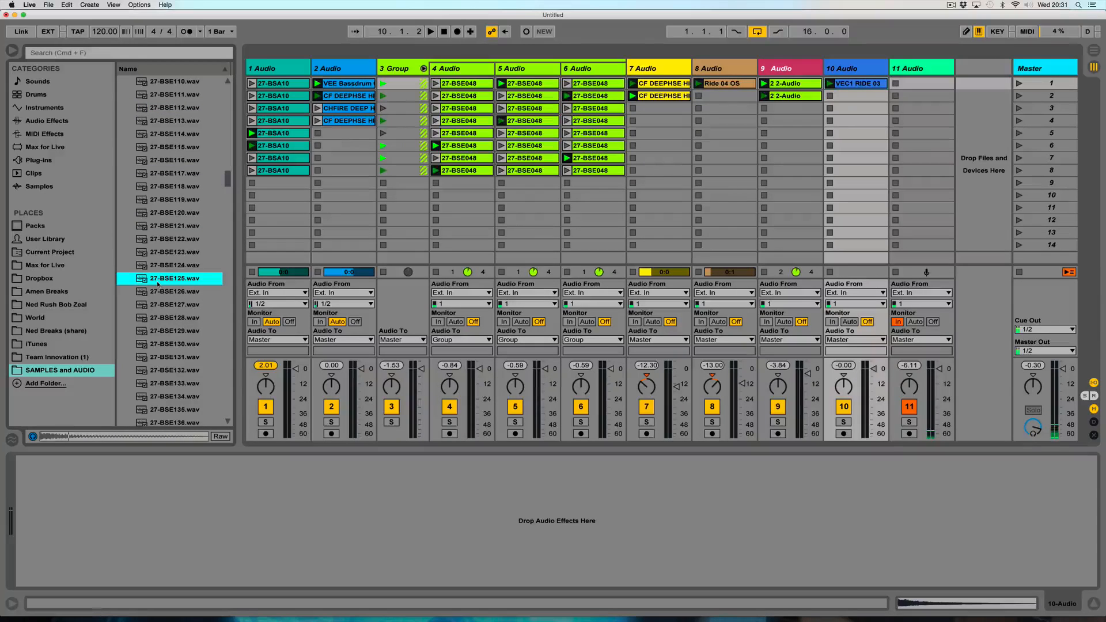
scroll(156, 285, "down", 4)
left_click(154, 292)
scroll(154, 292, "down", 6)
left_click(154, 293)
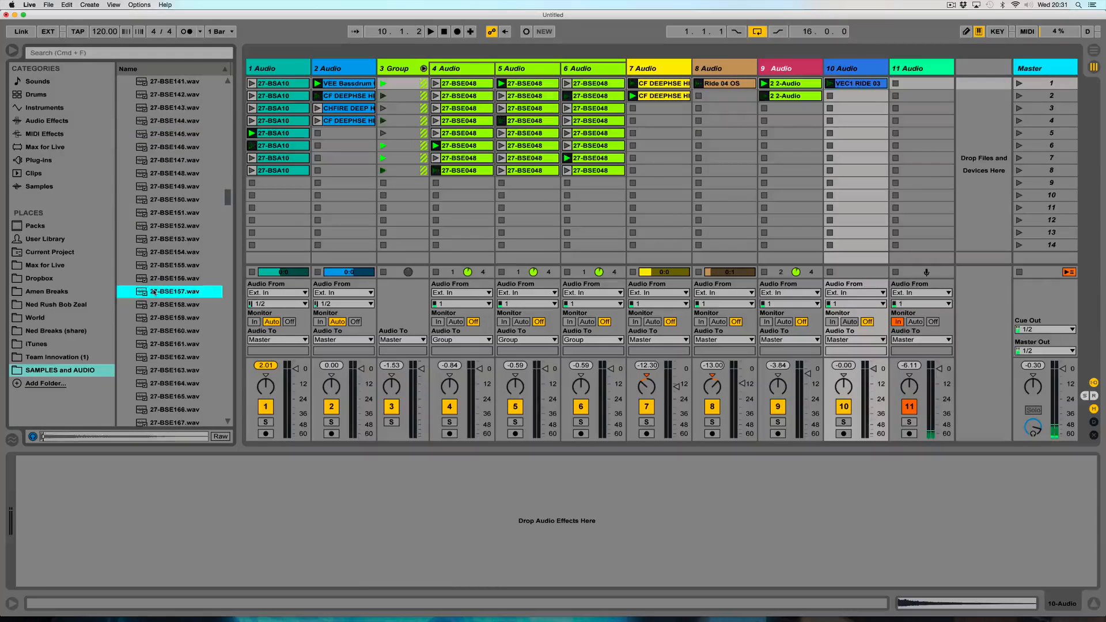
- Preview samples near the end of the 27-BSE series, including 27-BSE189.wav through 27-BSE191.wav
scroll(154, 292, "down", 5)
left_click(153, 292)
scroll(154, 292, "down", 4)
left_click(154, 292)
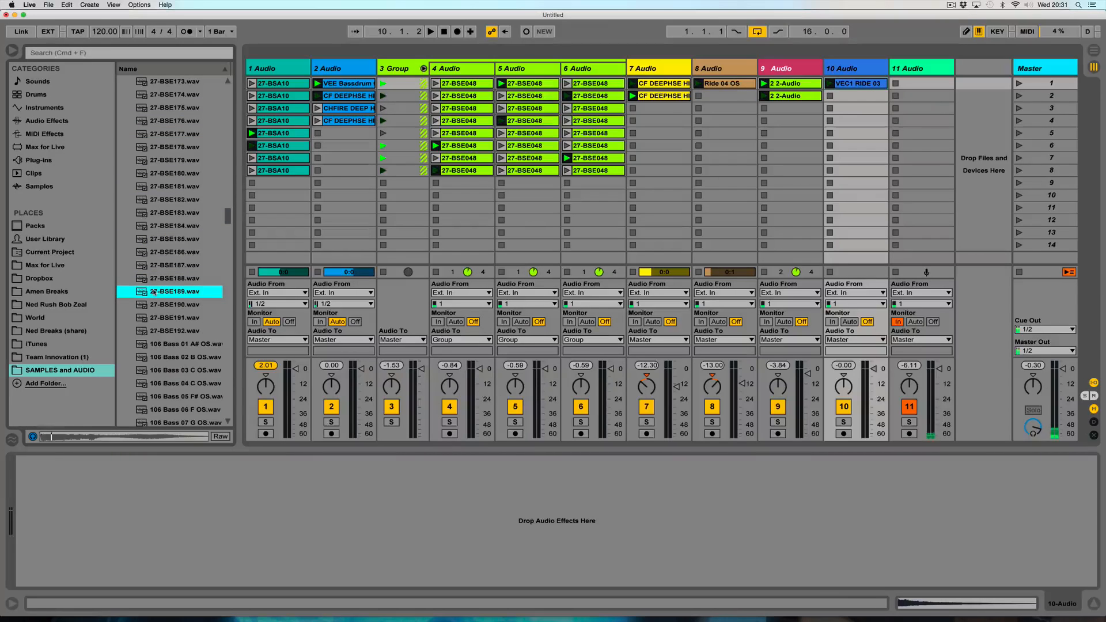
key("Down")
key("Down")
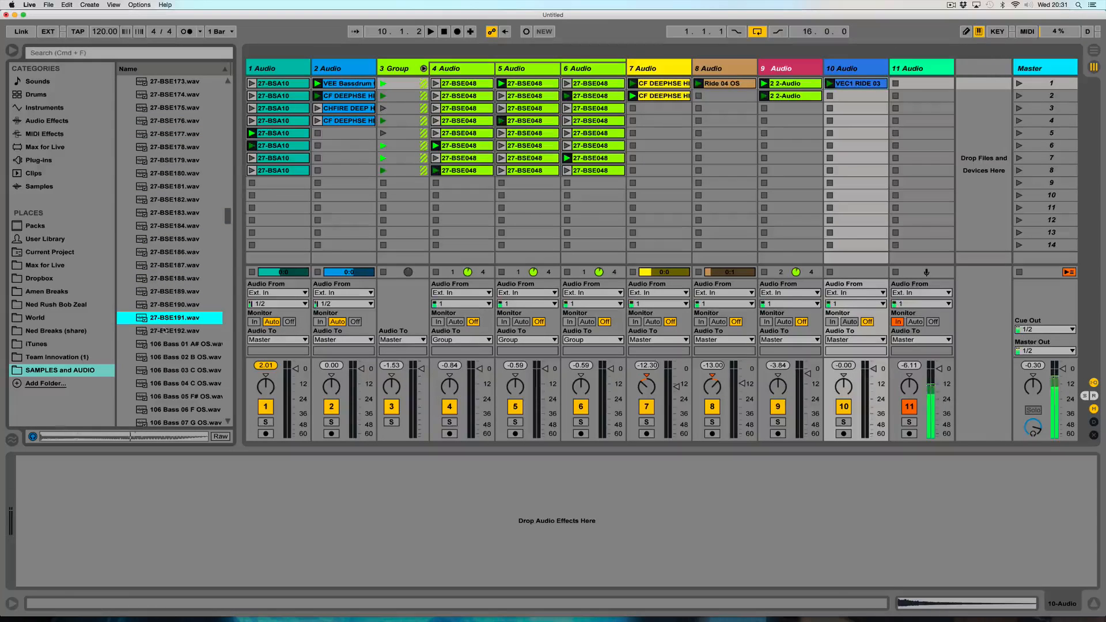
- Widen the browser and preview 27-BSE191.wav again alongside the sample just before it
right_click(179, 321)
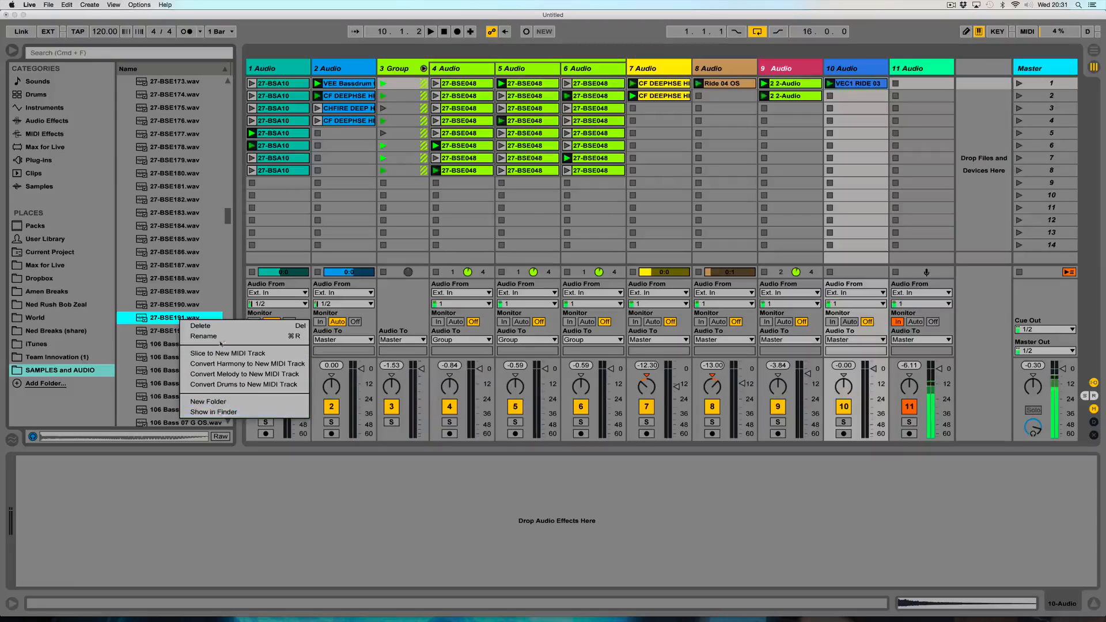
left_click(168, 334)
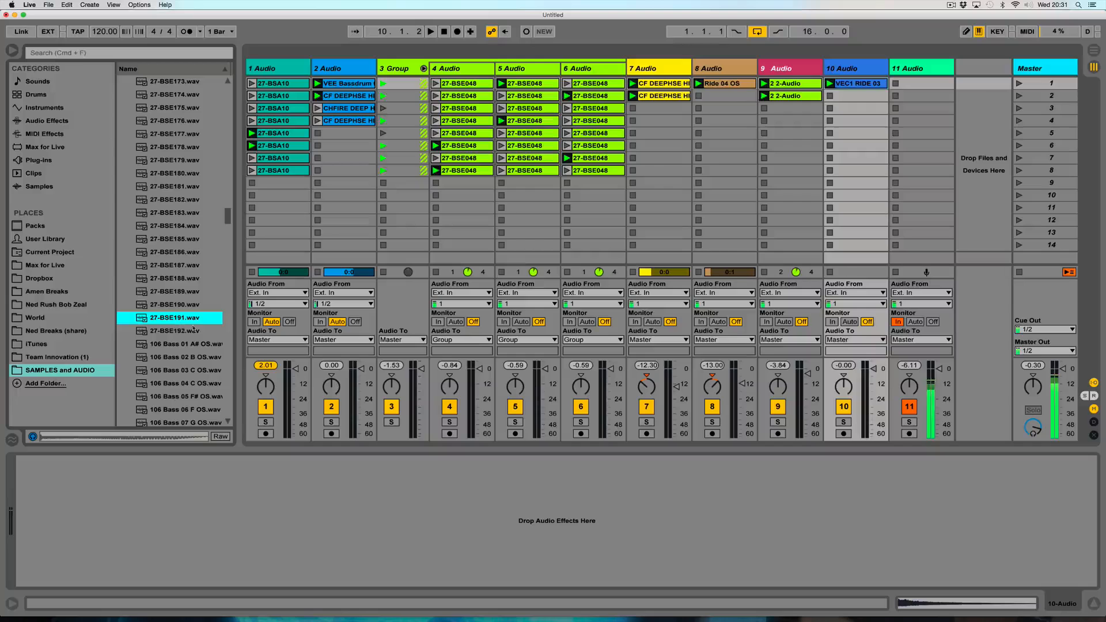
left_click_drag(236, 320, 292, 321)
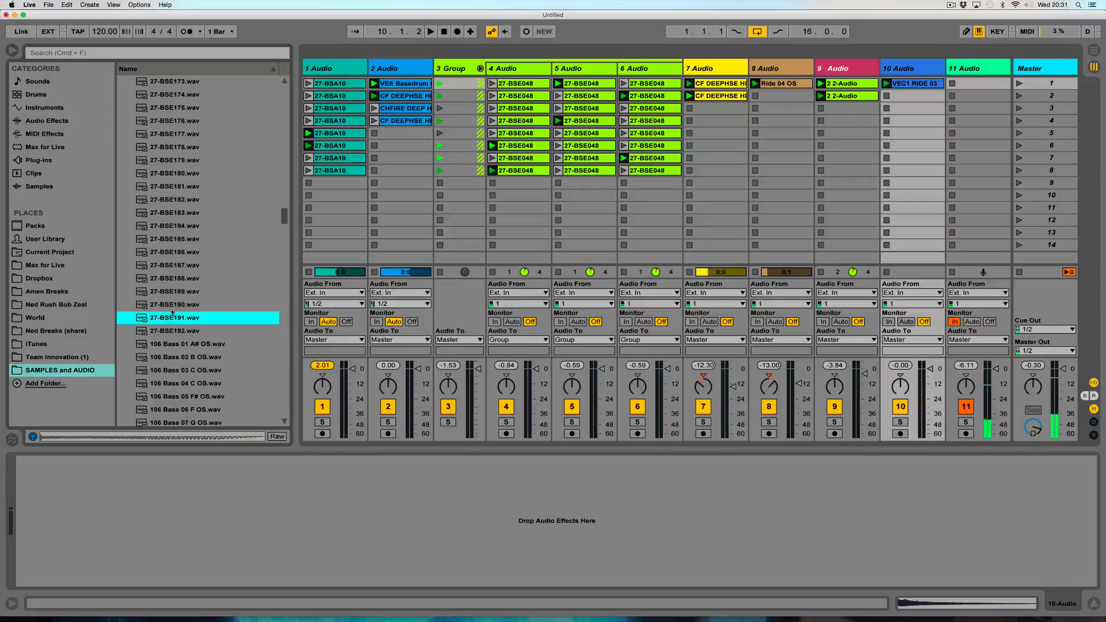
key("Up")
left_click(170, 320)
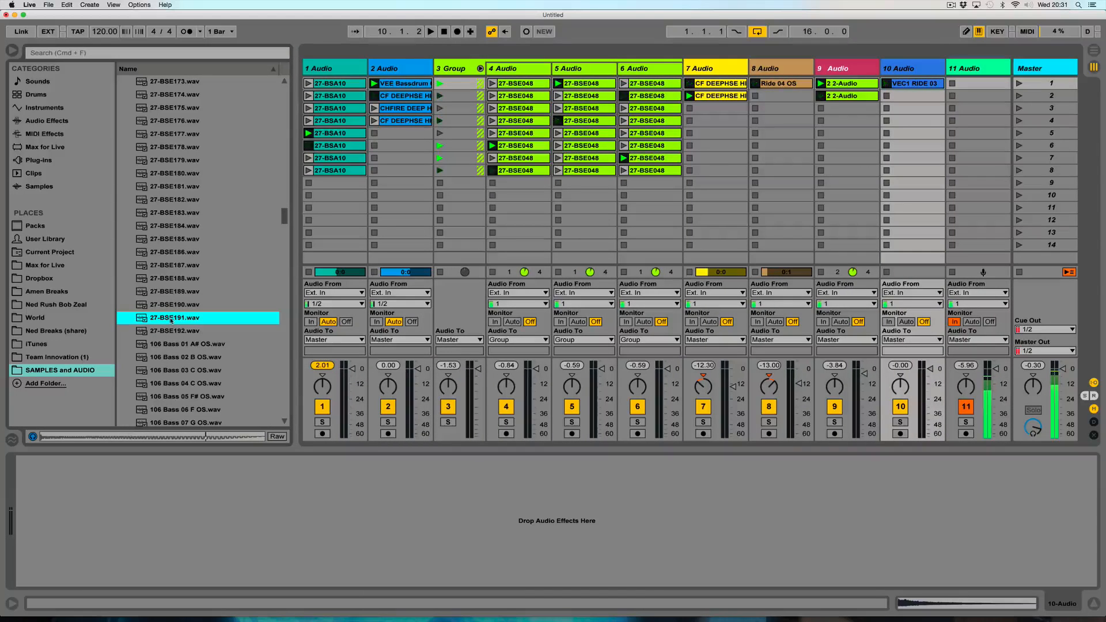
- Preview bass samples backwards through the list from 27-BSE190.wav to 27-BSE170.wav
left_click(170, 307)
left_click(167, 201)
scroll(166, 230, "up", 3)
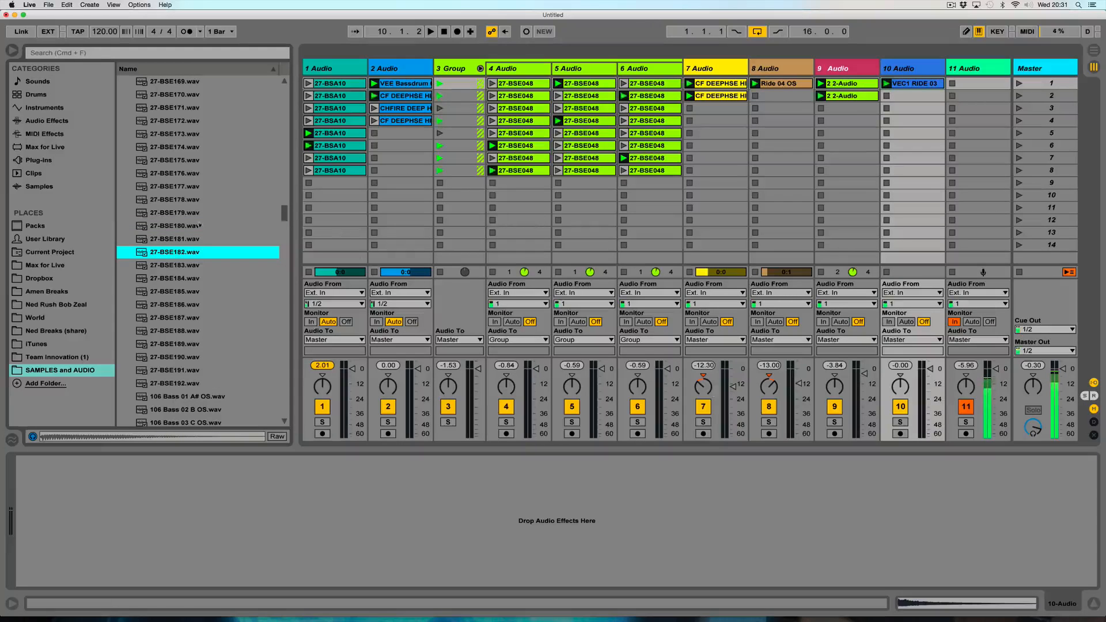
left_click(189, 225)
left_click(171, 210)
left_click(168, 186)
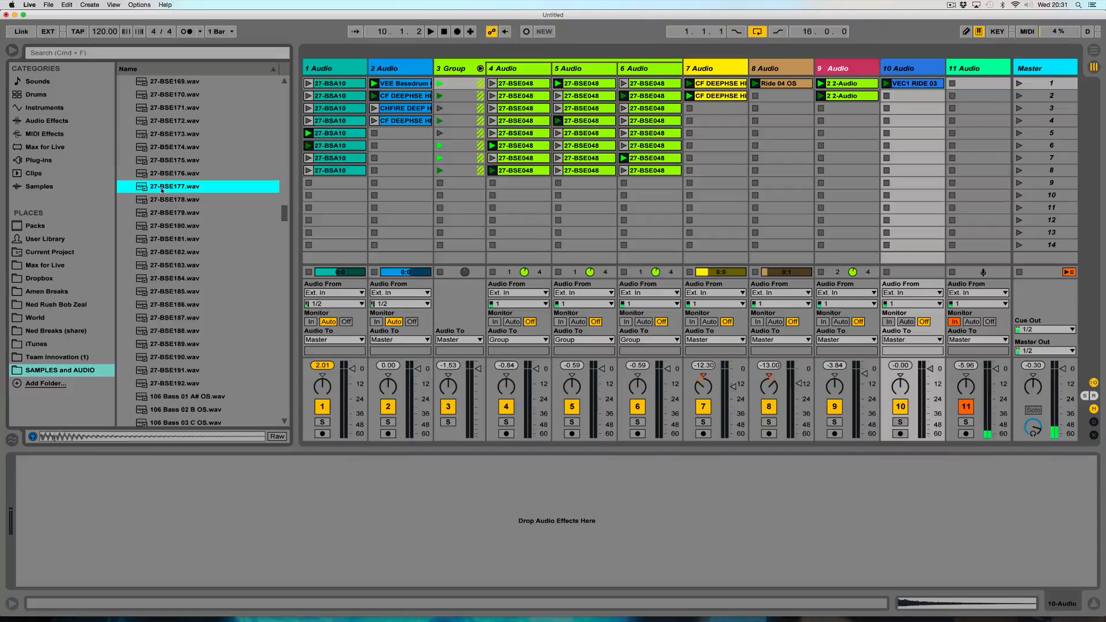
left_click(165, 173)
key("Up")
key("Up")
key("Up")
key("Up")
key("Up")
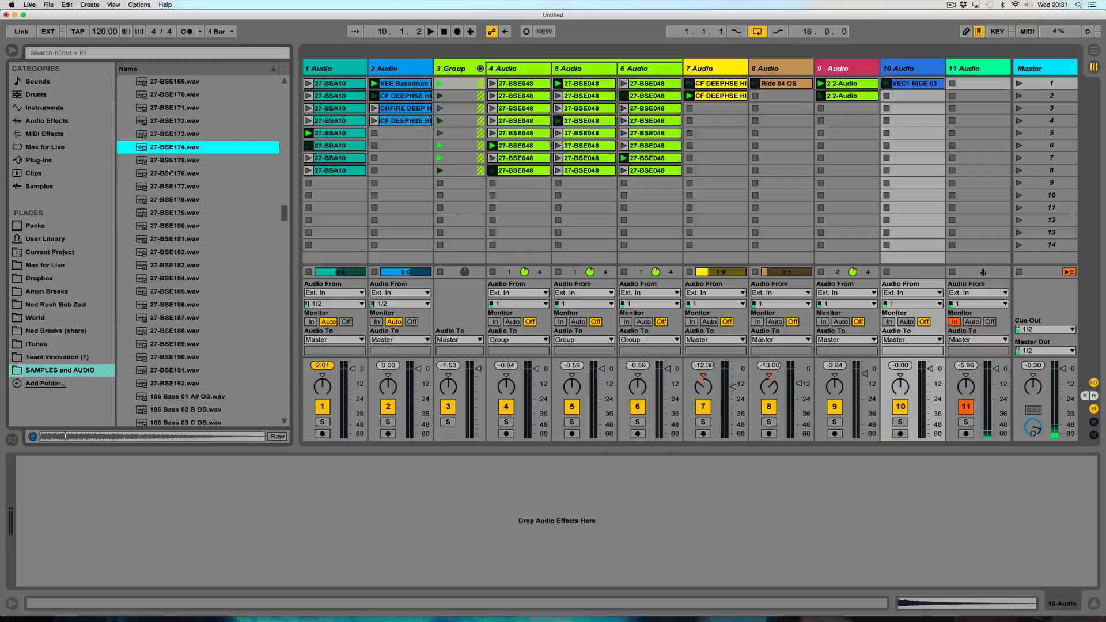
key("Up")
- Preview the preceding bass samples one by one back to 27-BSE162.wav
scroll(195, 211, "up", 5)
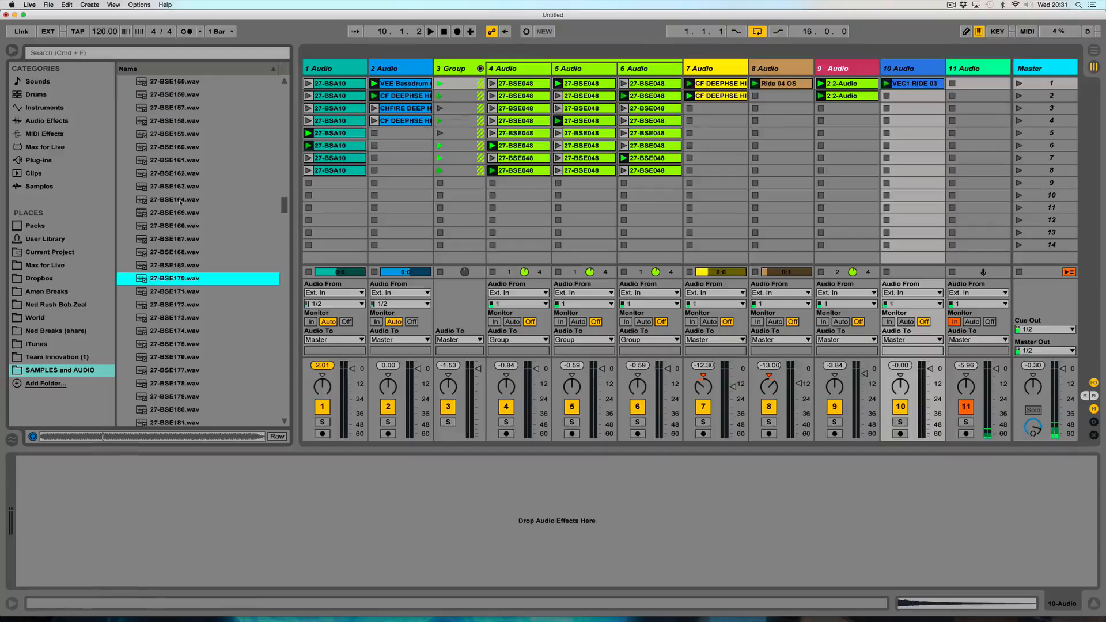
key("Up")
key("Up")
key("Up")
key("Up")
key("Up")
key("Up")
key("Up")
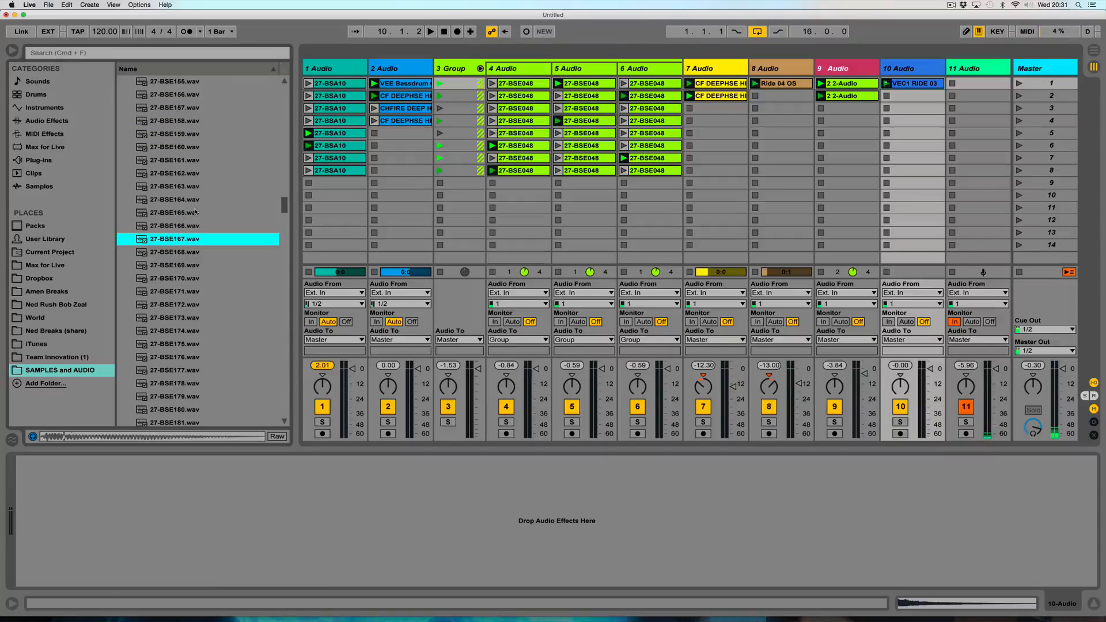
key("Up")
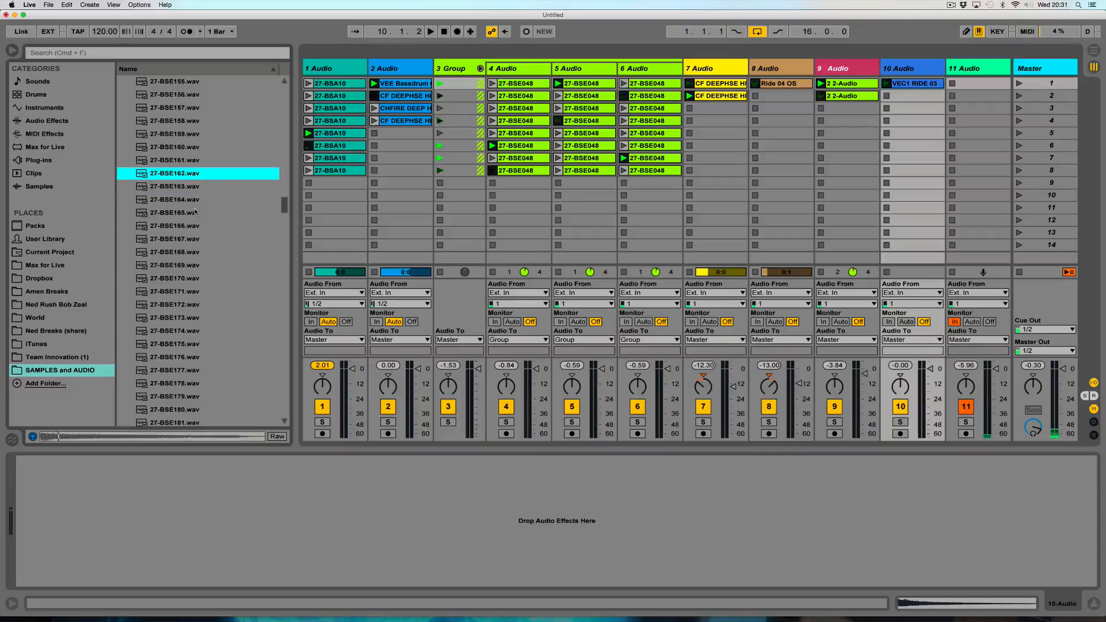
- Compare 27-BSE162.wav with 27-BSE163.wav, and work back through the list to select 27-BSE159.wav
key("Down")
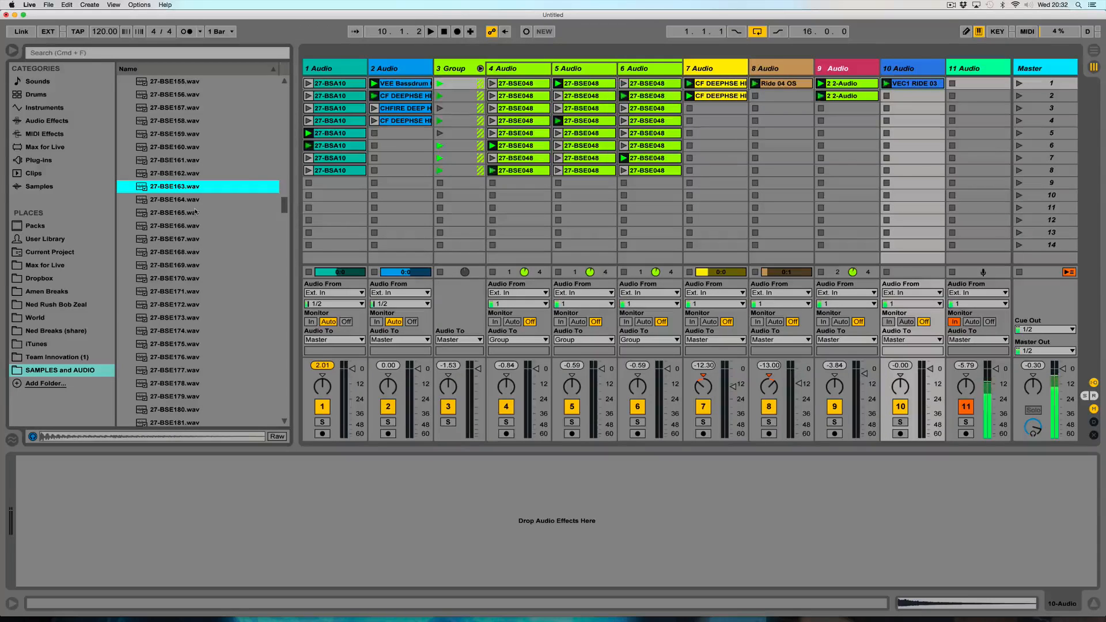
key("Up")
key("Down")
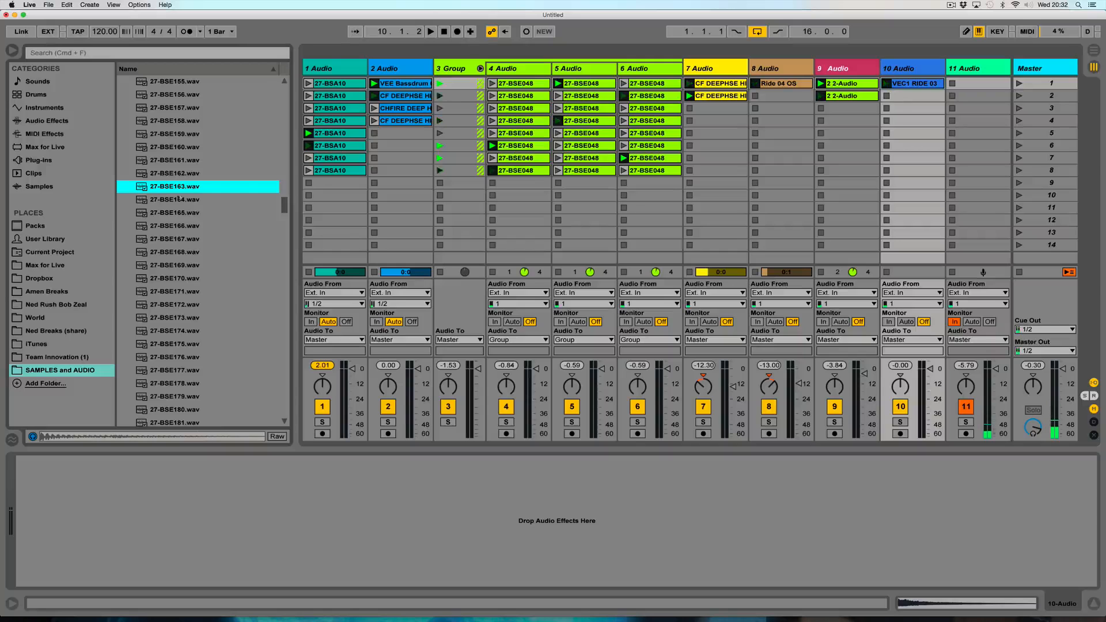
key("Up")
key("Up")
key("Up")
key("Up")
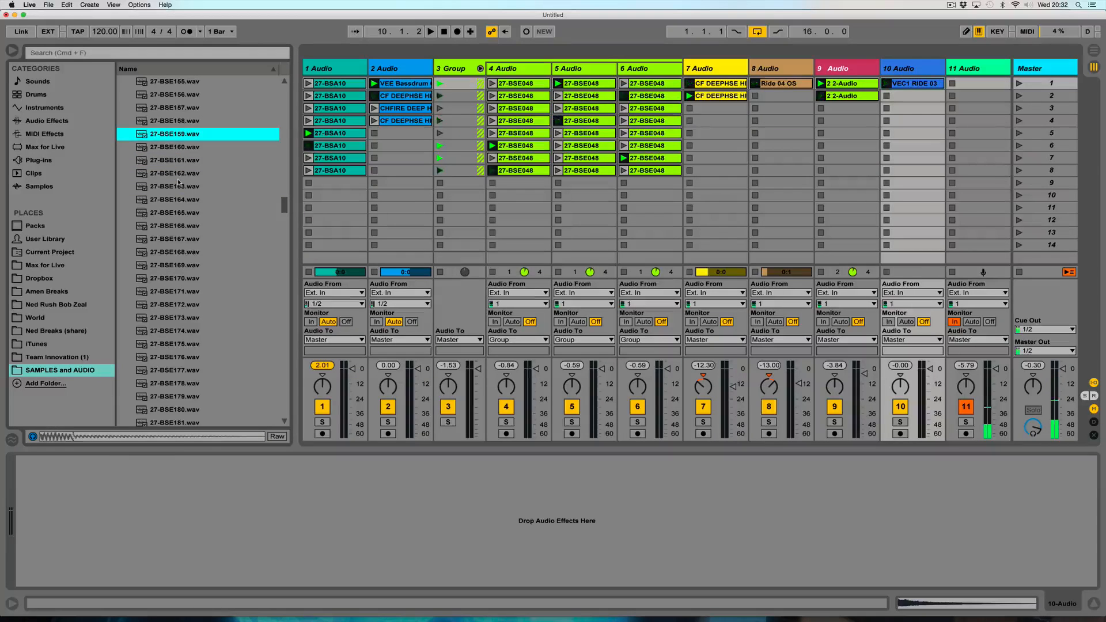
key("Up")
key("Down")
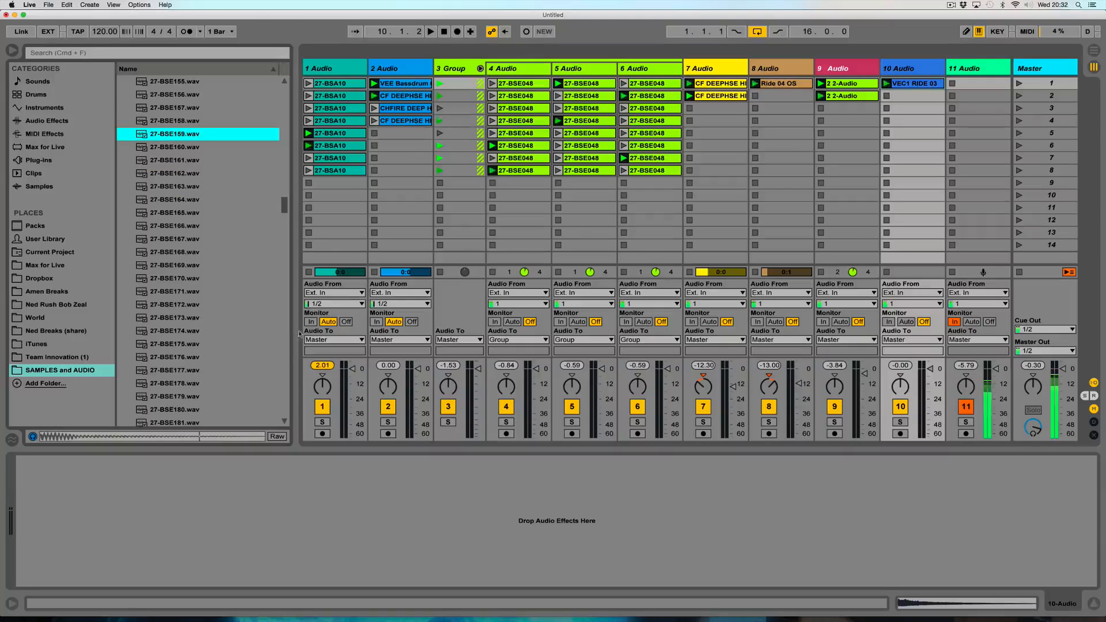
- Narrow the browser, insert an audio track after track 10, and load 27-BSE159.wav into its first clip slot
left_click_drag(300, 333, 237, 334)
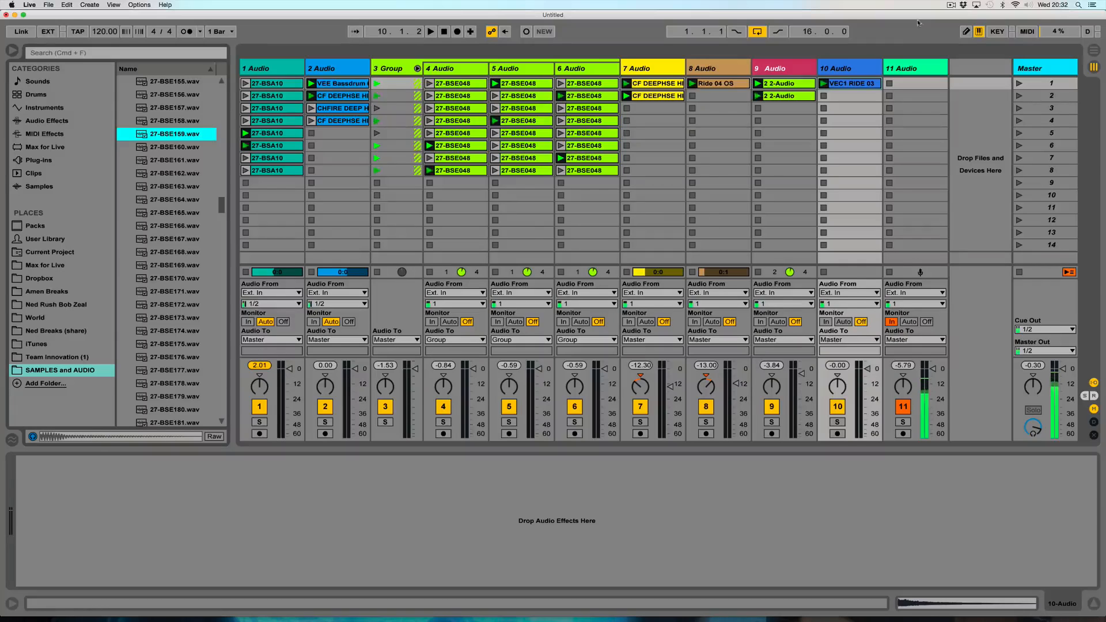
left_click(850, 70)
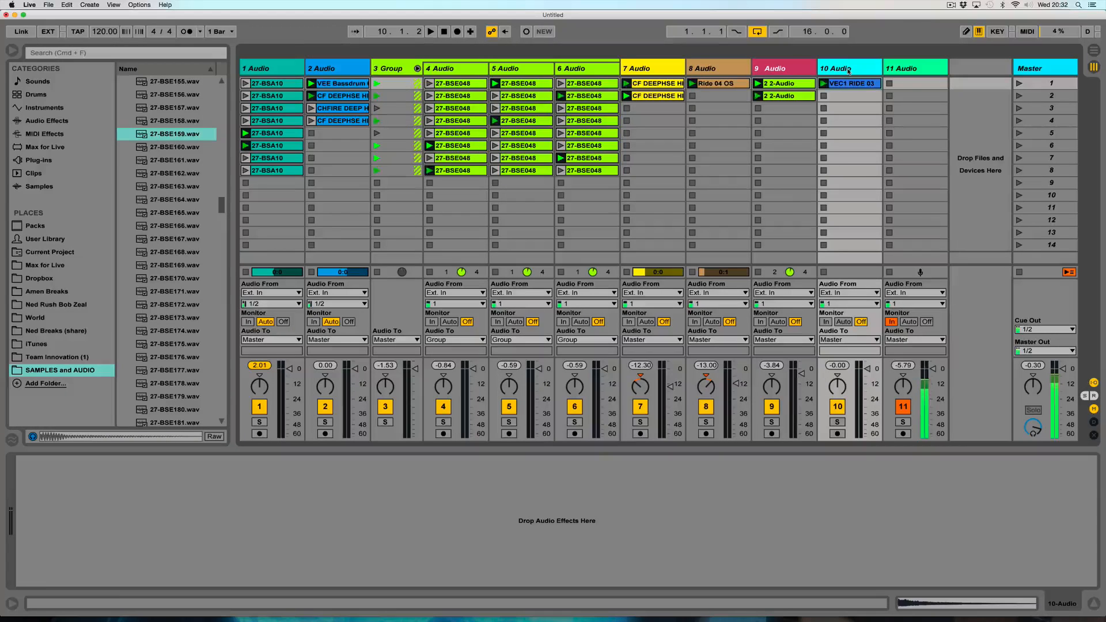
key("super+t")
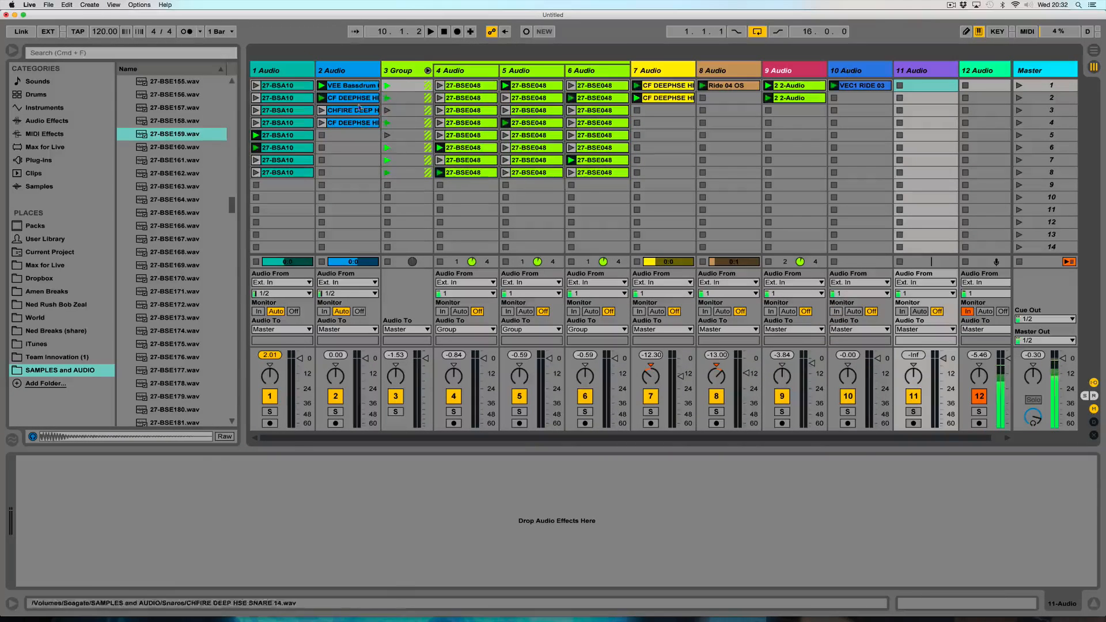
left_click_drag(142, 135, 918, 87)
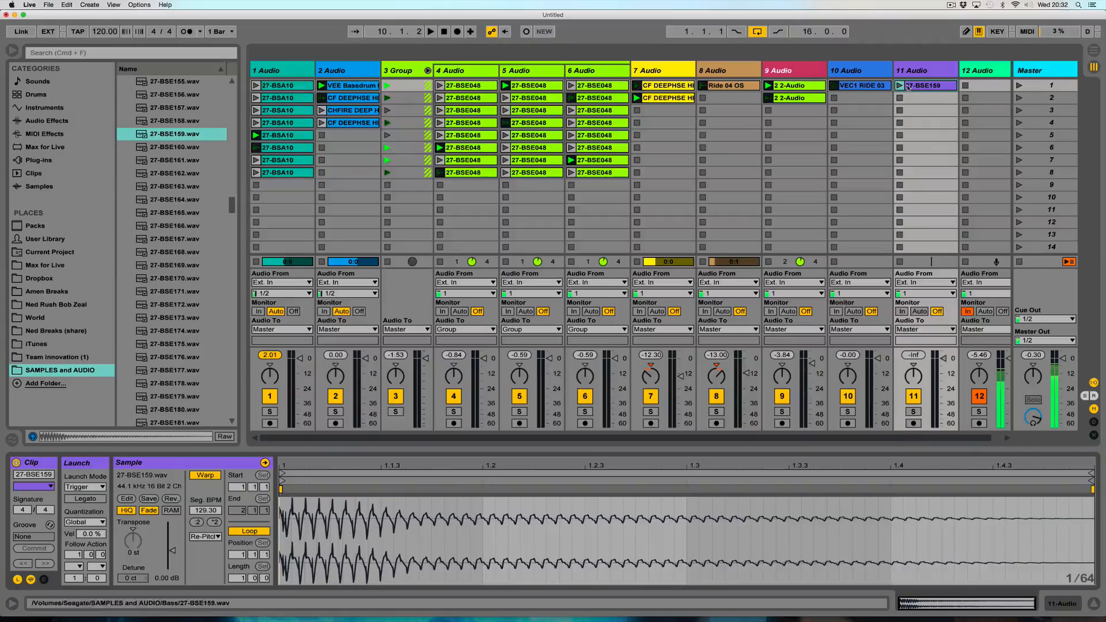
- Solo tracks 11 and 12 and launch the 27-BSE159 clip
left_click(979, 411)
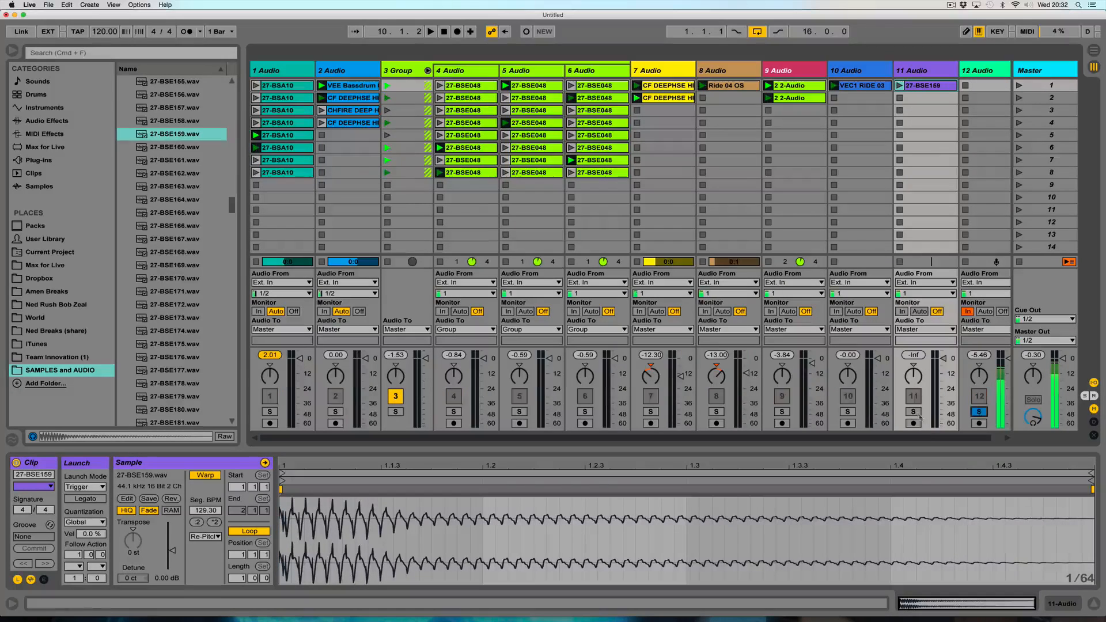
left_click(900, 85)
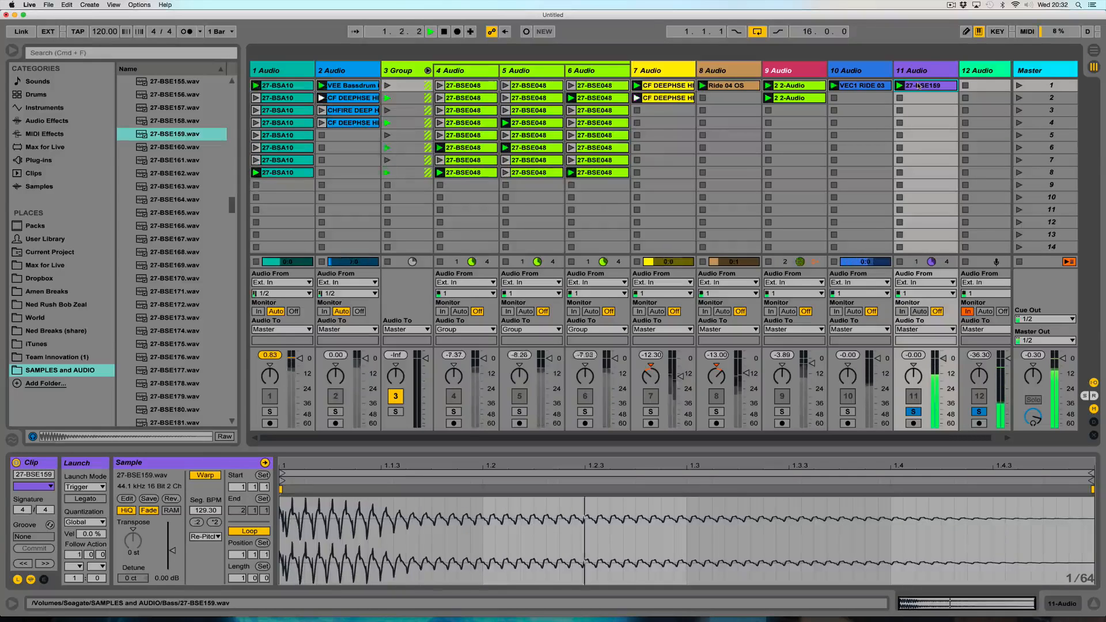
- Set the 27-BSE159 clip's warp mode to Complex and transpose it up to 12 st
left_click(205, 537)
left_click(207, 550)
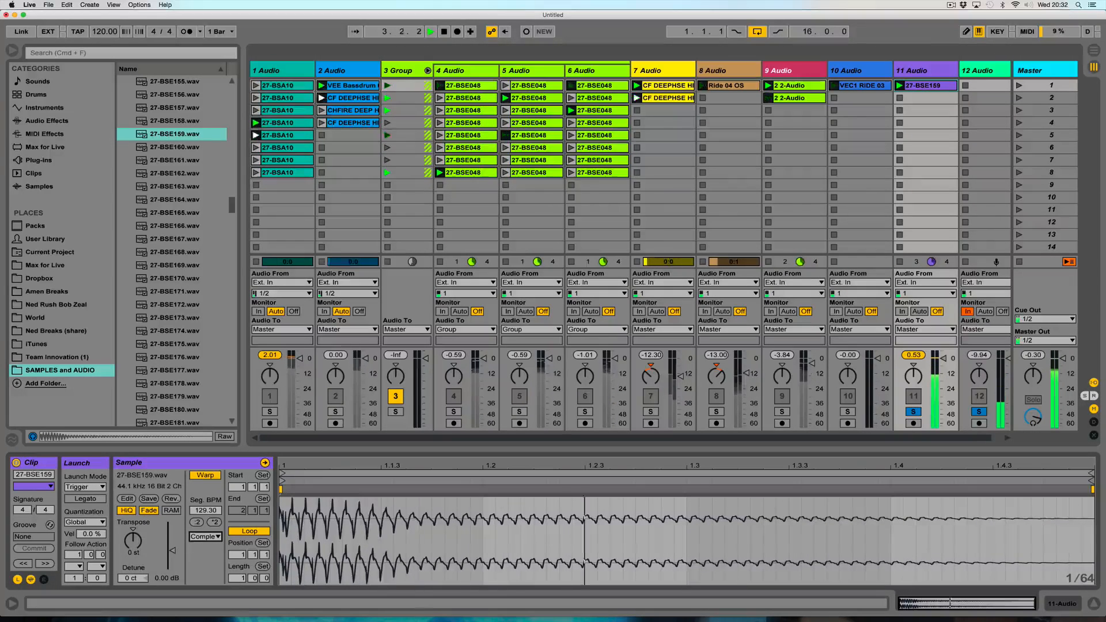
left_click_drag(133, 542, 133, 536)
key("Up")
key("Up")
key("Up")
key("Up")
key("Up")
key("Up")
key("Up")
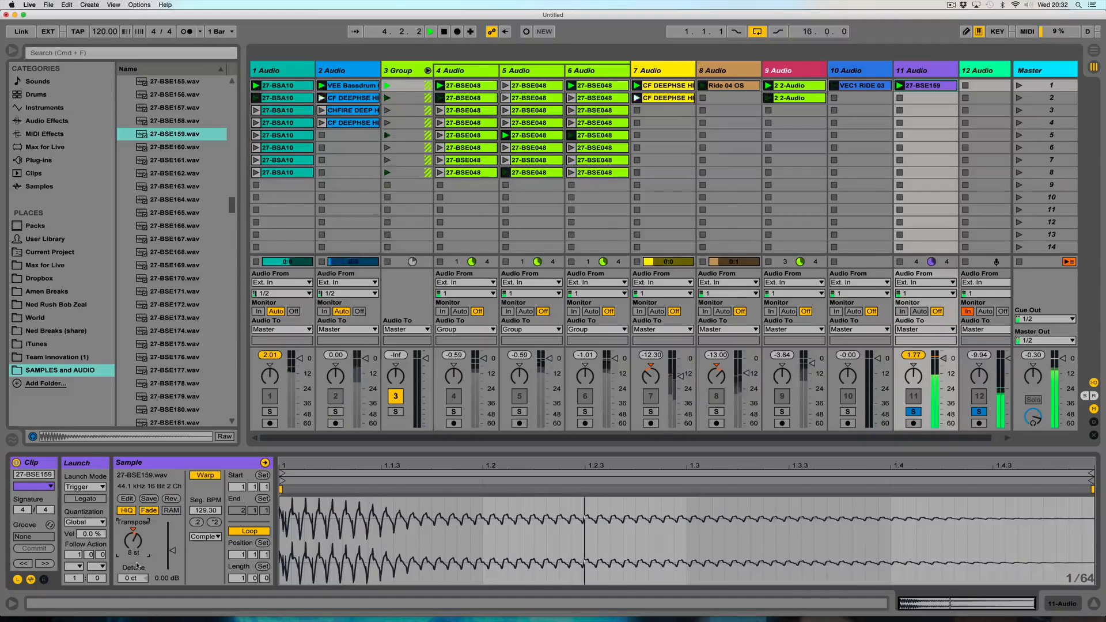
key("Up")
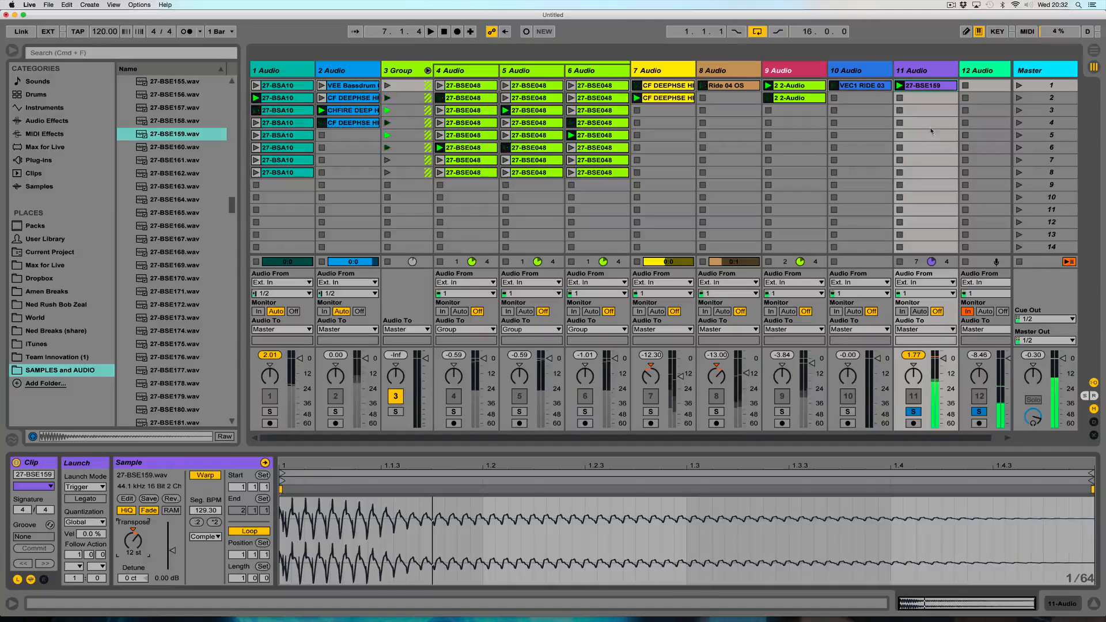
- Duplicate the 27-BSE159 clip into slots 2 and 3 of track 11, transposing the copies to 14 st and 15 st
key("super+d")
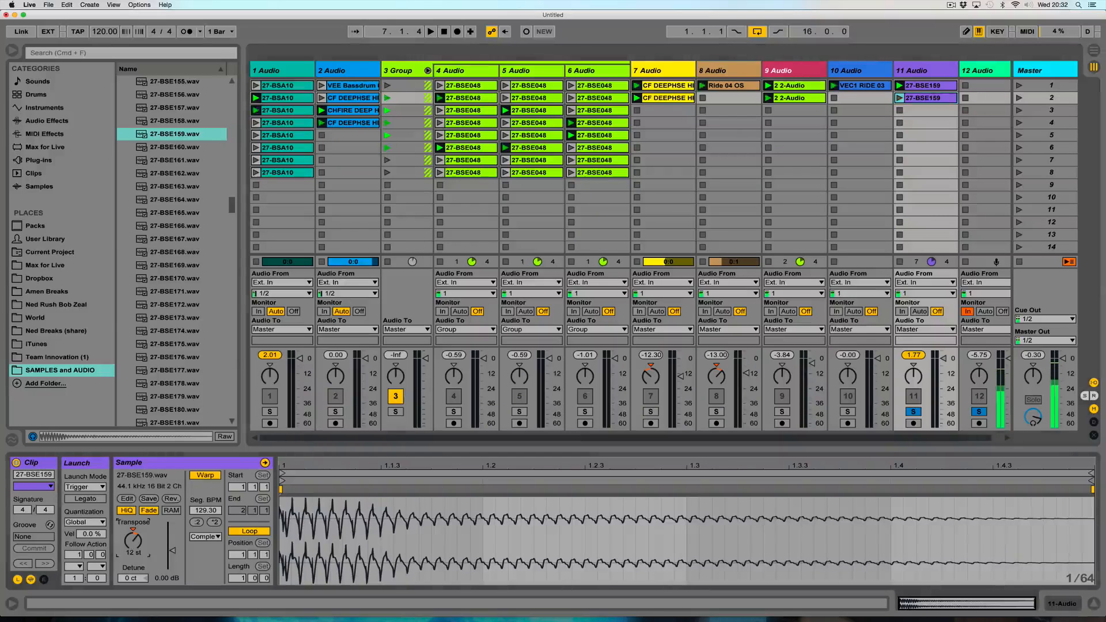
left_click_drag(133, 546, 133, 542)
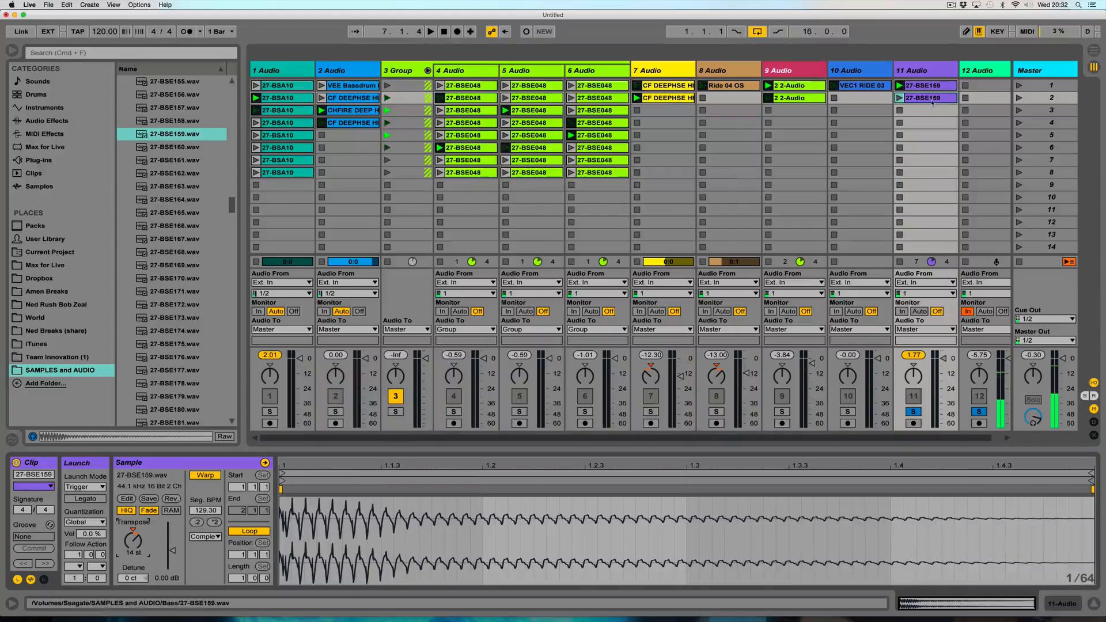
key("super+d")
left_click_drag(133, 541, 133, 539)
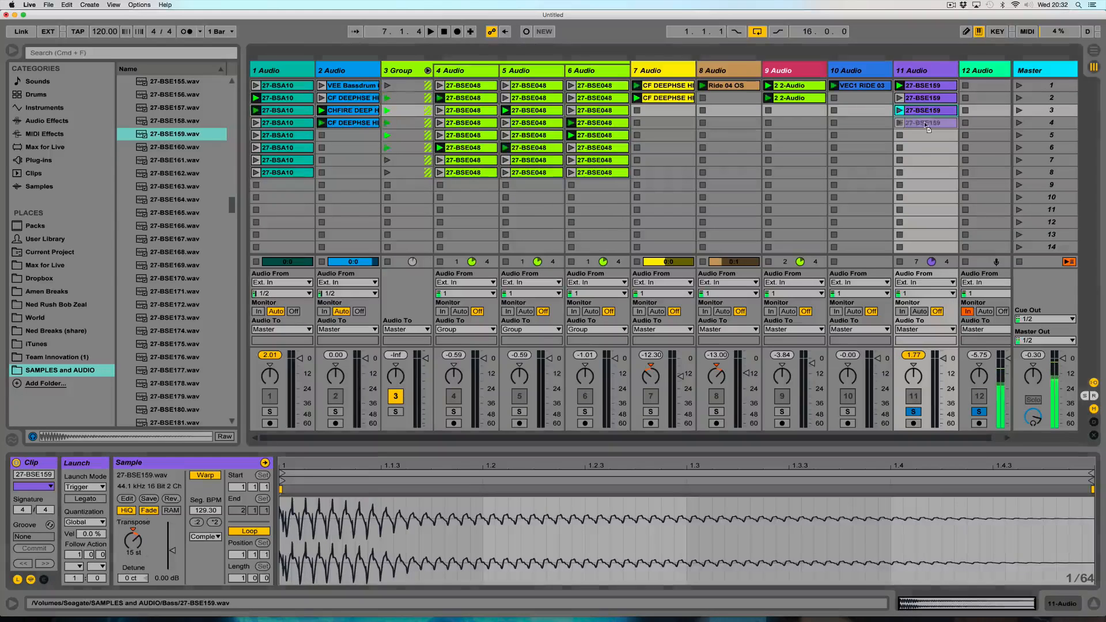
- Duplicate the bass clip into slots 4 and 5 of track 11, transposing the copies to 17 st and 19 st
key("super+d")
left_click_drag(135, 541, 135, 540)
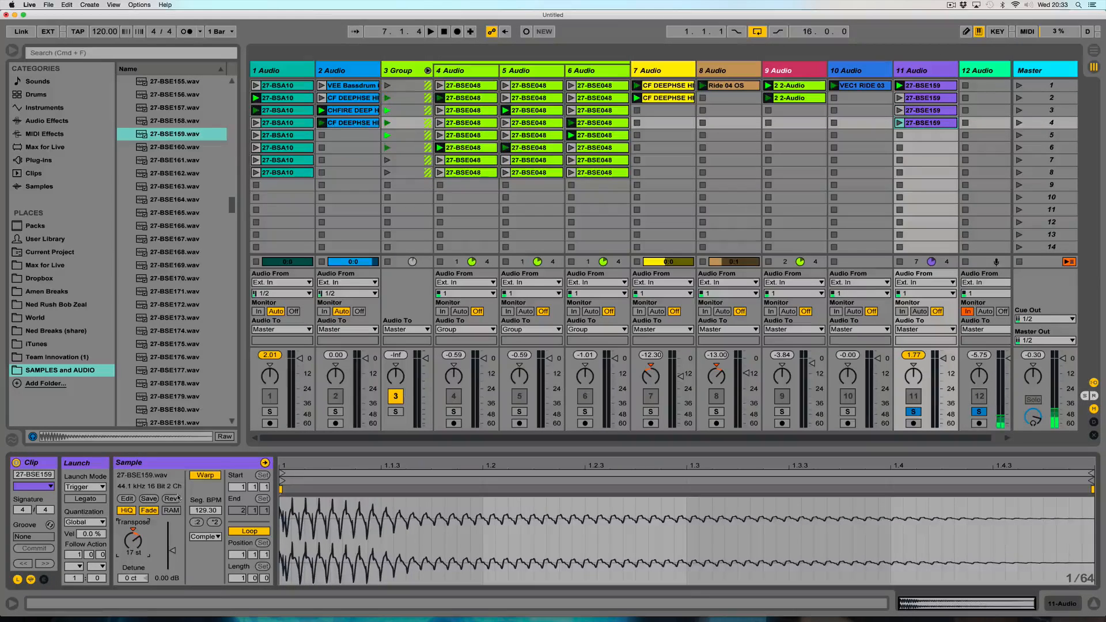
key("super+d")
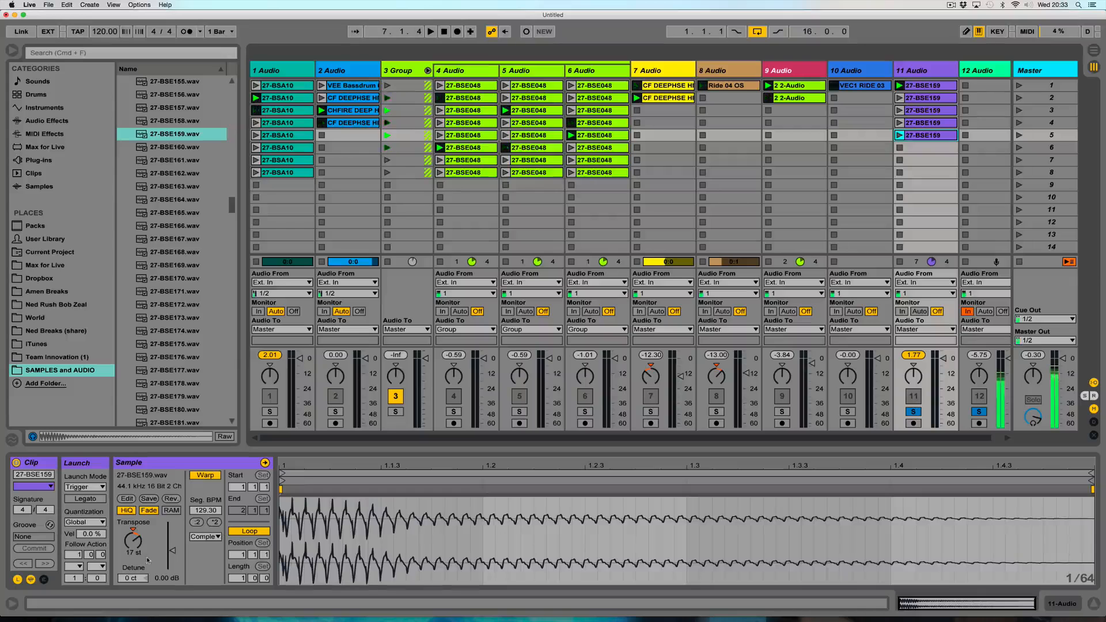
left_click_drag(136, 542, 136, 541)
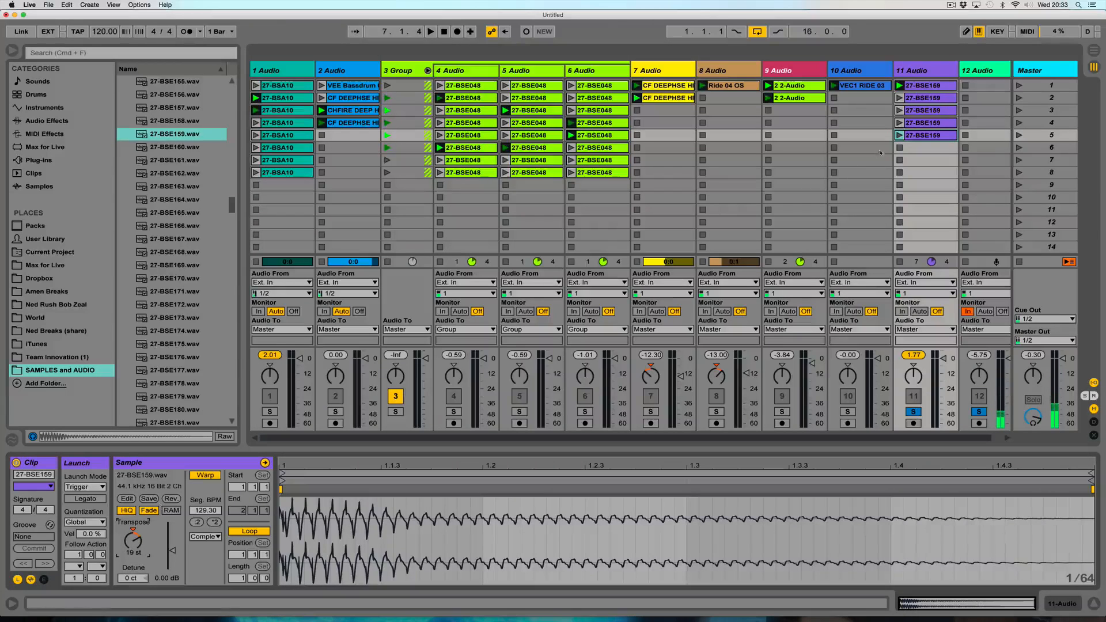
- Give the five 27-BSE159 clips on track 11 an Other follow action after 0.0.1 and launch the first one
left_click(927, 136)
left_click(924, 86, "shift")
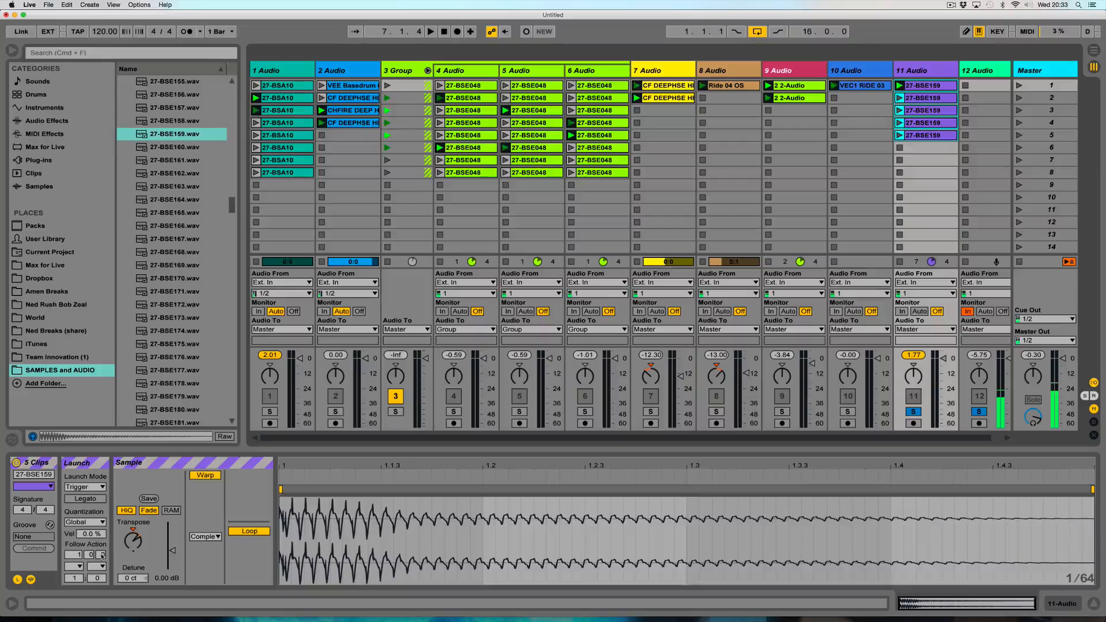
left_click(74, 566)
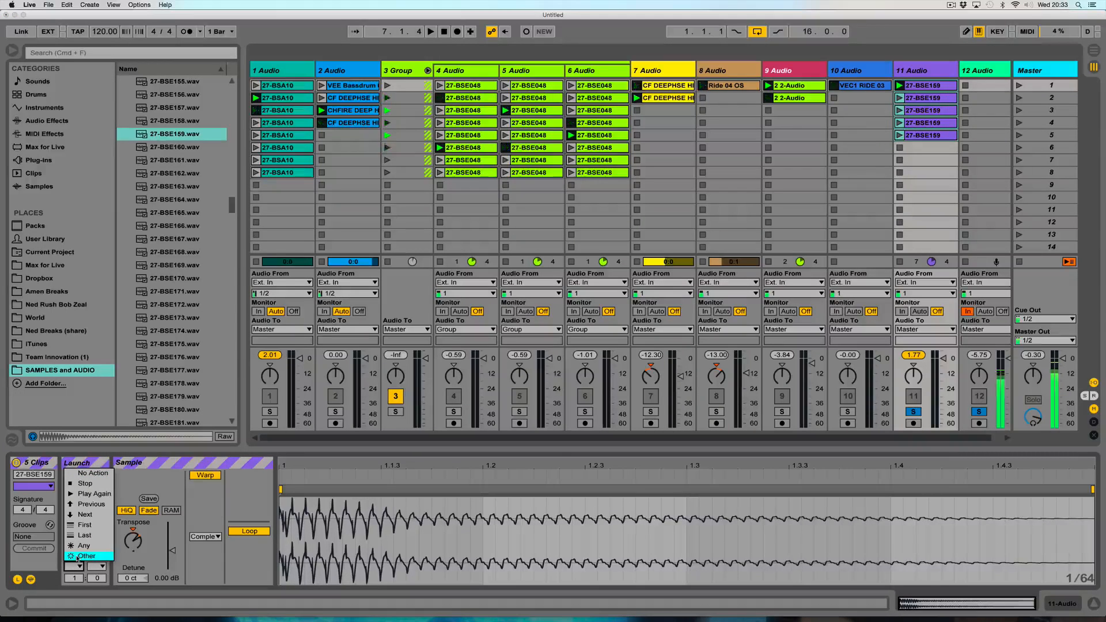
left_click(77, 557)
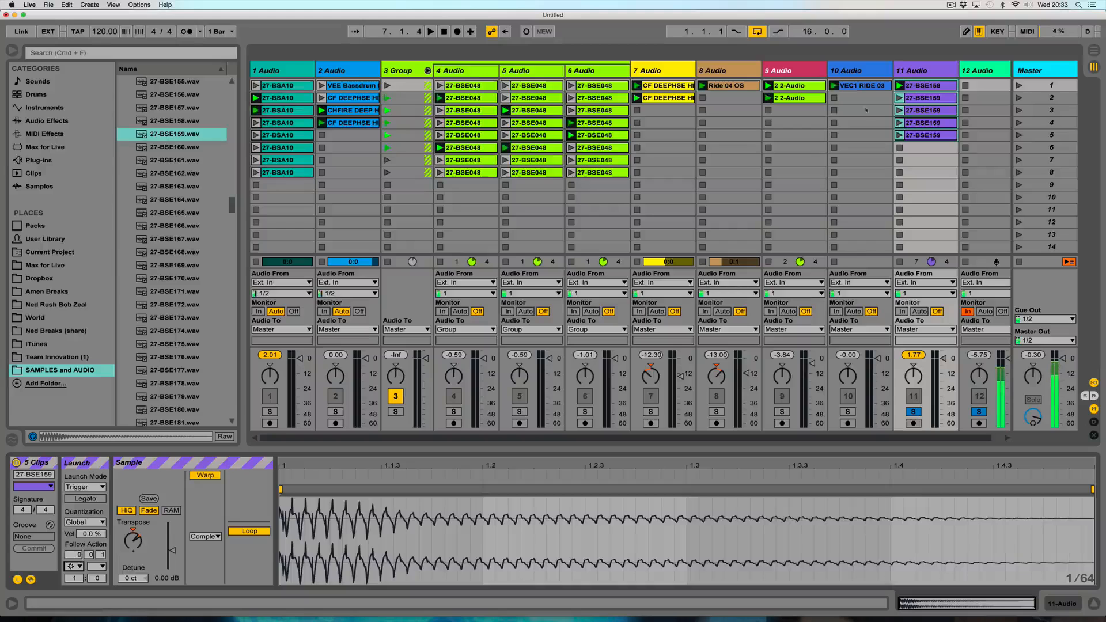
left_click(902, 87)
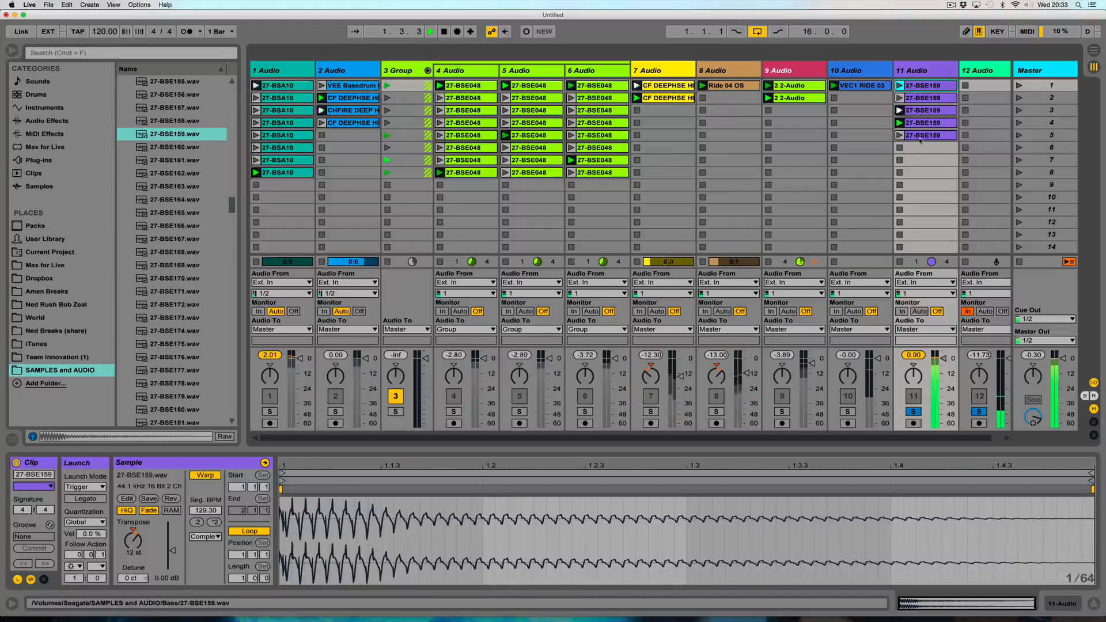
- Duplicate the five bass clips into slots 6 to 10 of track 11 and adjust the copies' follow action time
left_click(926, 84, "shift")
left_click_drag(926, 85, 920, 153)
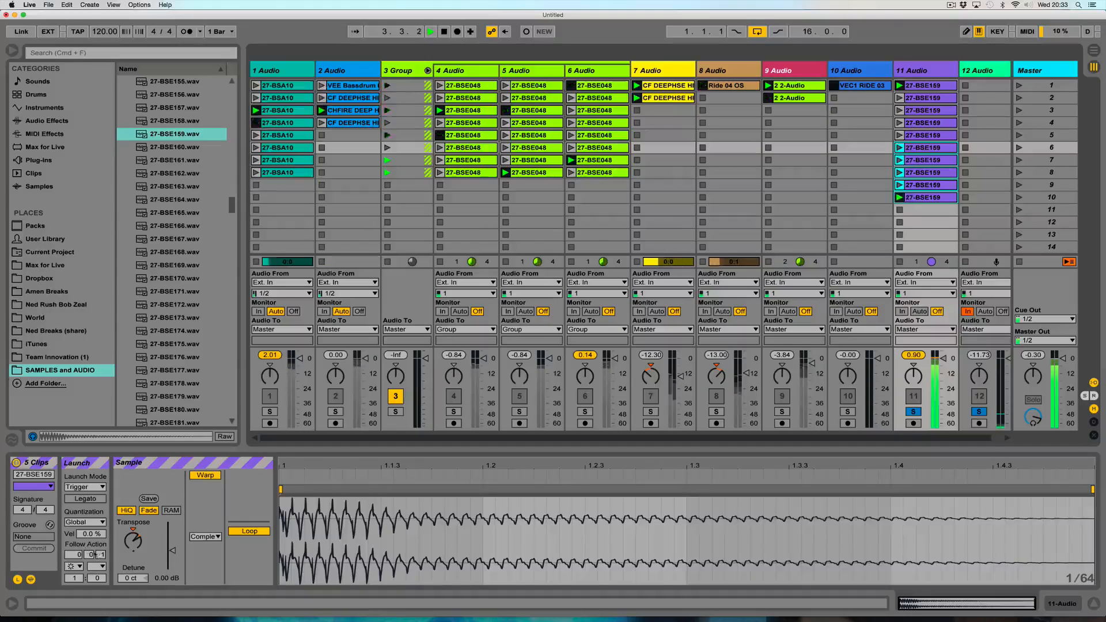
left_click(922, 198)
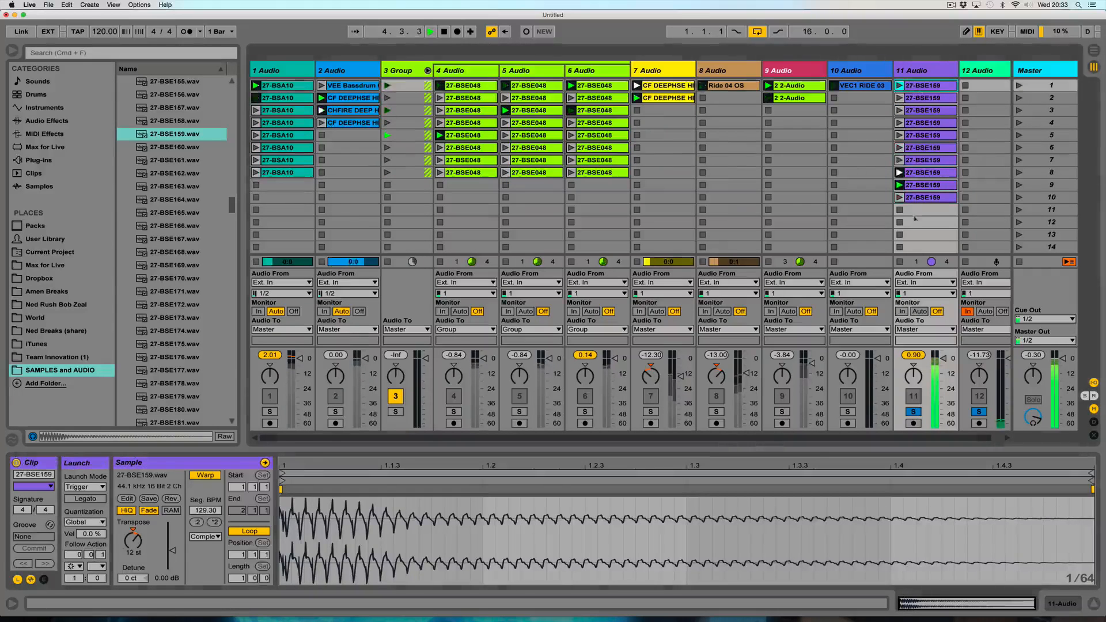
- Duplicate all ten bass clips into slots 11 to 20 and set the copies' follow action time to 0.0.3
left_click(922, 200, "shift")
left_click_drag(921, 86, 917, 215)
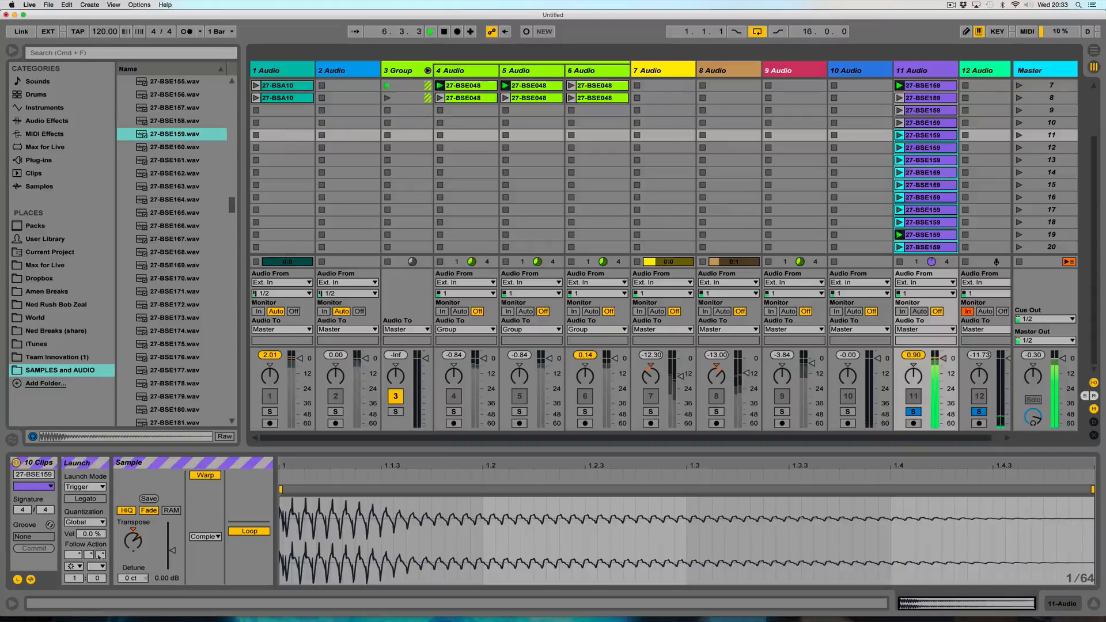
left_click(99, 555)
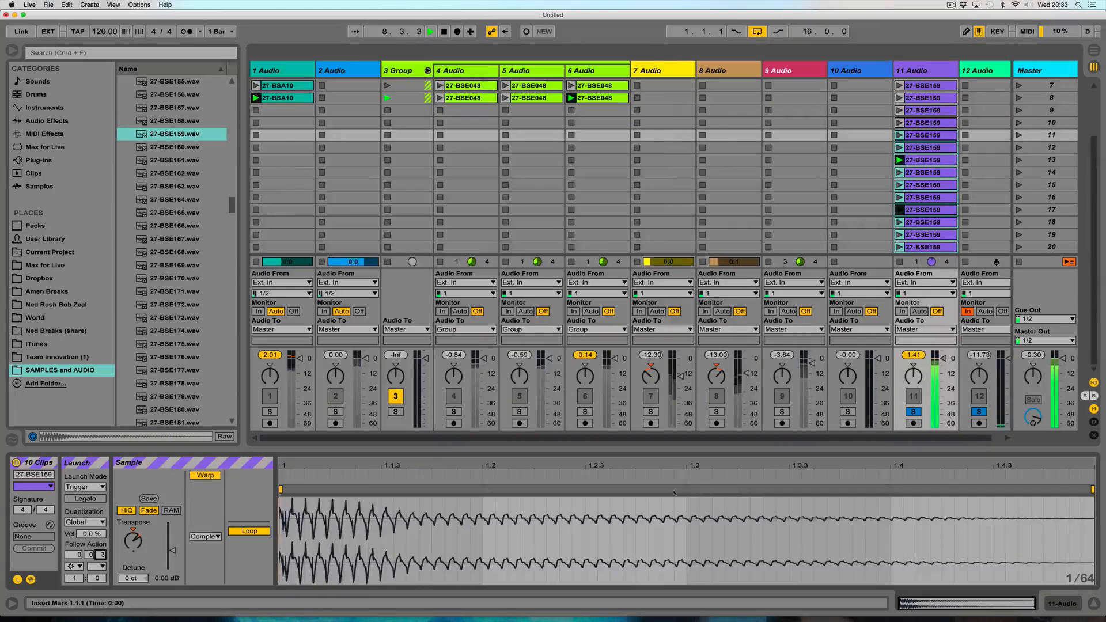
- Unsolo tracks 11 and 12 and deactivate group track 3
left_click_drag(882, 438, 893, 440)
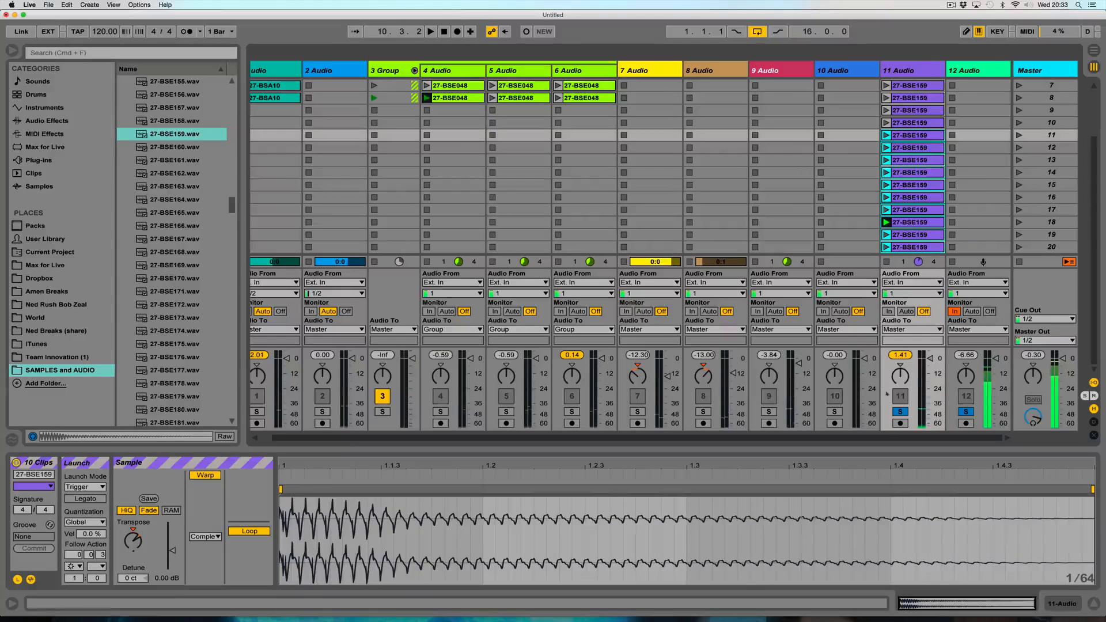
left_click(899, 412)
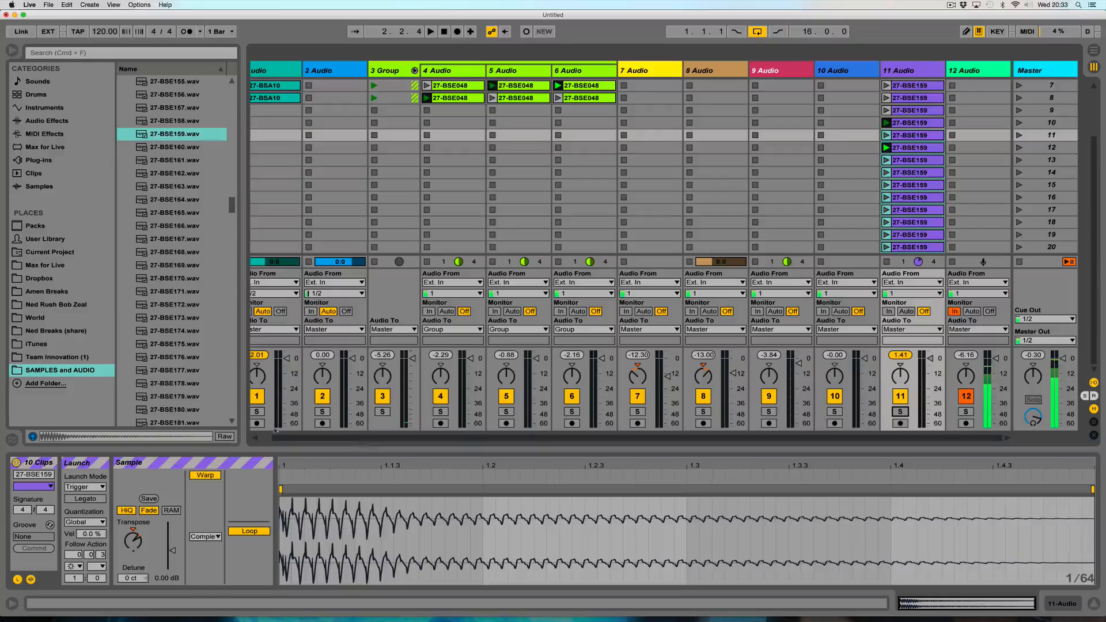
left_click_drag(241, 336, 166, 338)
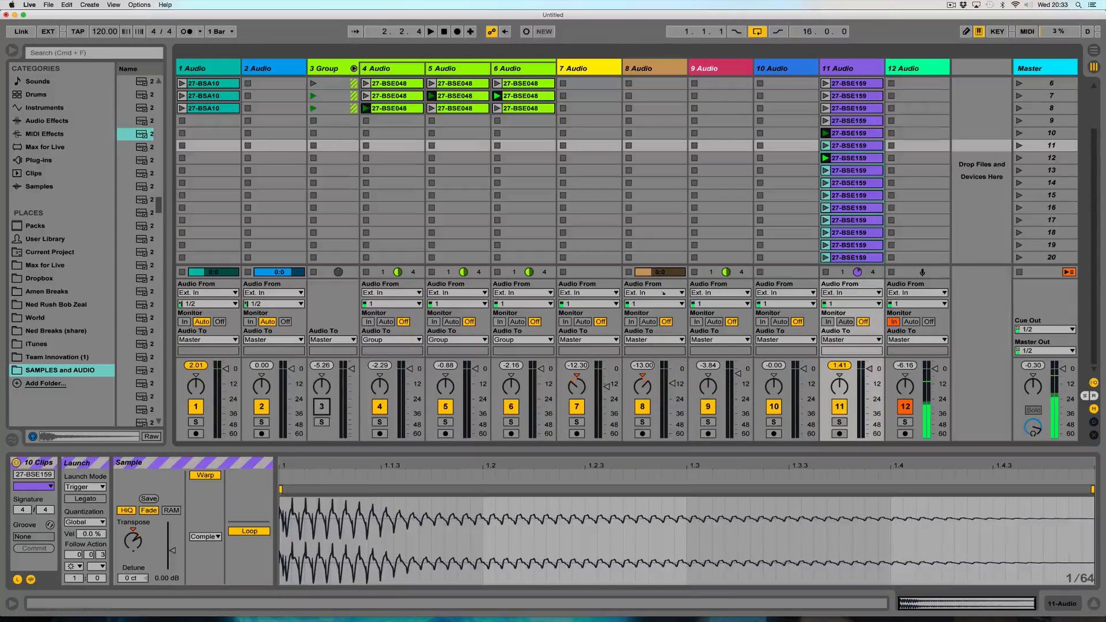
scroll(642, 220, "up", 5)
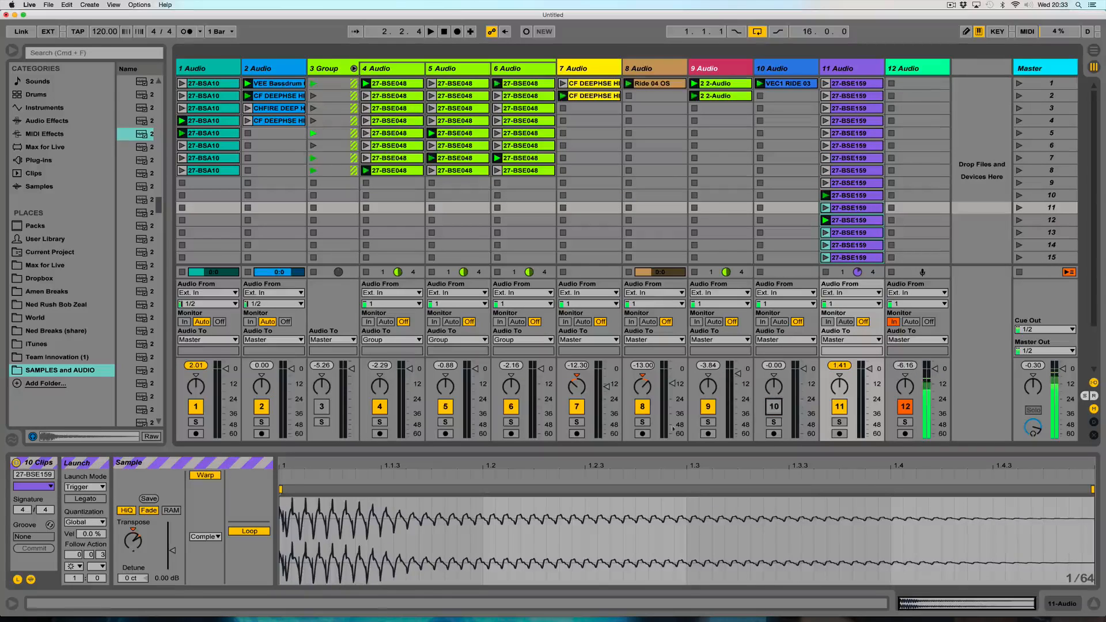
- Deactivate tracks 7 to 10 and start playback of the remaining tracks
left_click(708, 407)
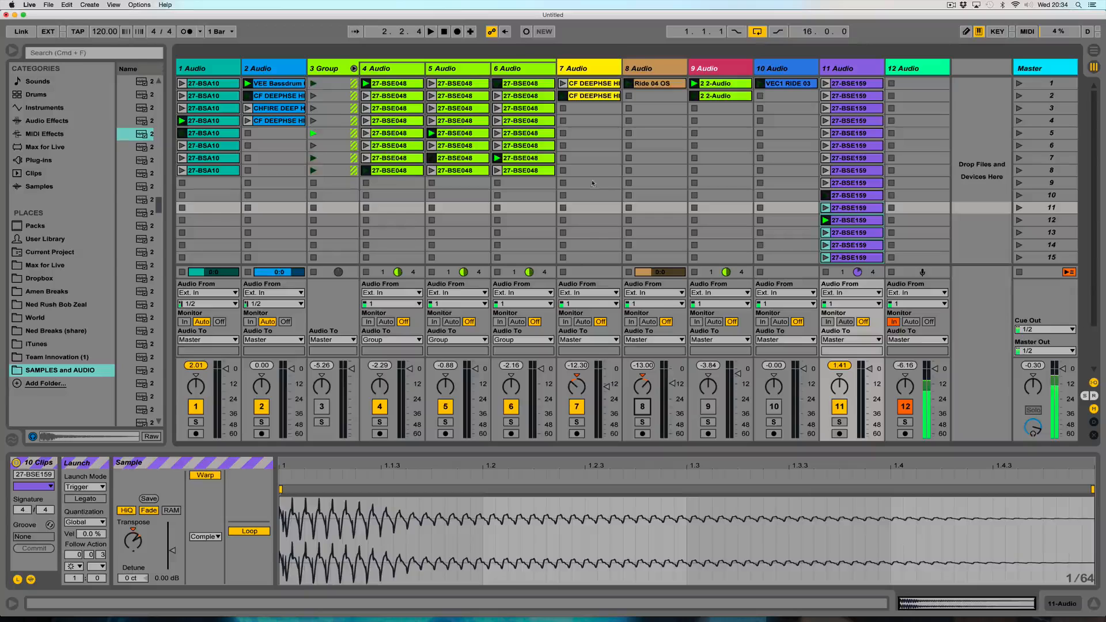
left_click(575, 406)
key("space")
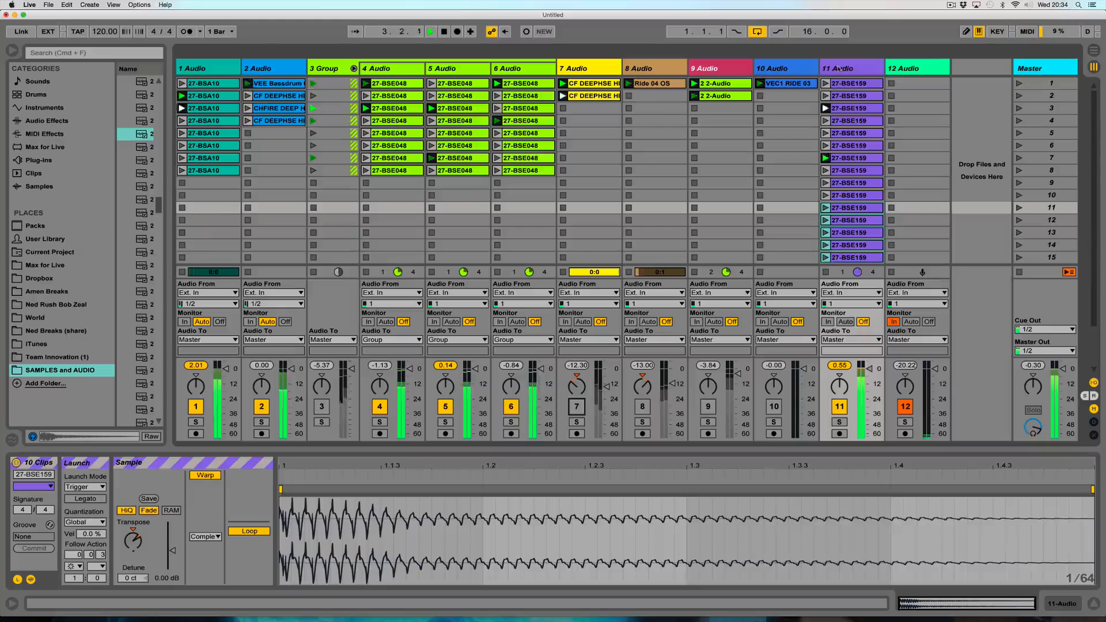
- Select all 20 27-BSE159 clips on track 11 and transpose them together up to the 36 st to 43 st range
left_click(849, 83)
scroll(850, 173, "down", 5)
left_click(849, 257, "shift")
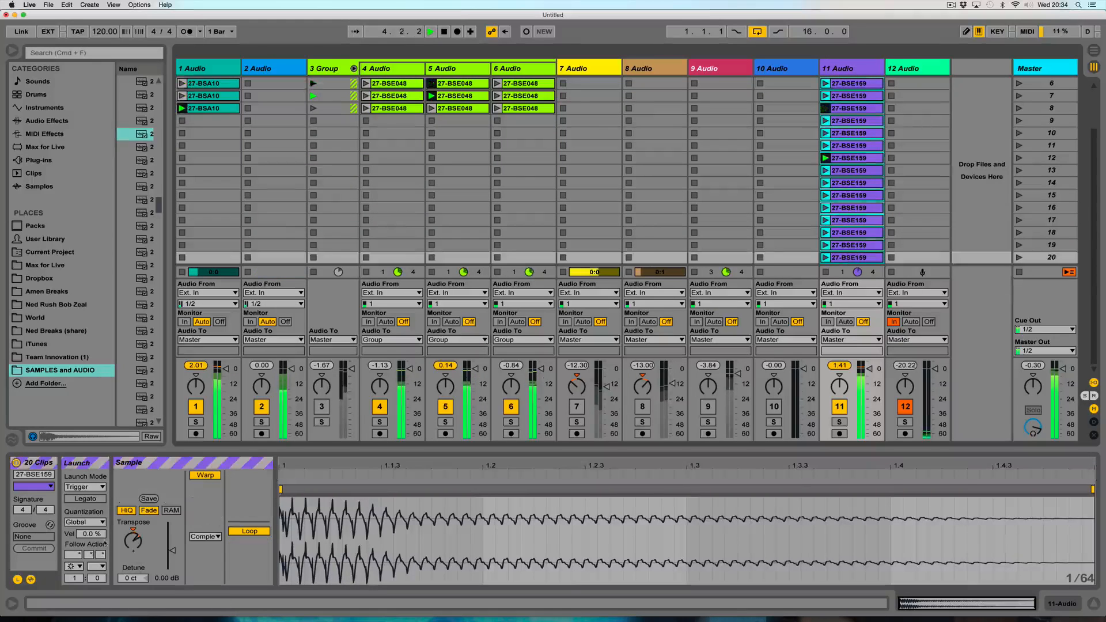
left_click_drag(133, 543, 133, 500)
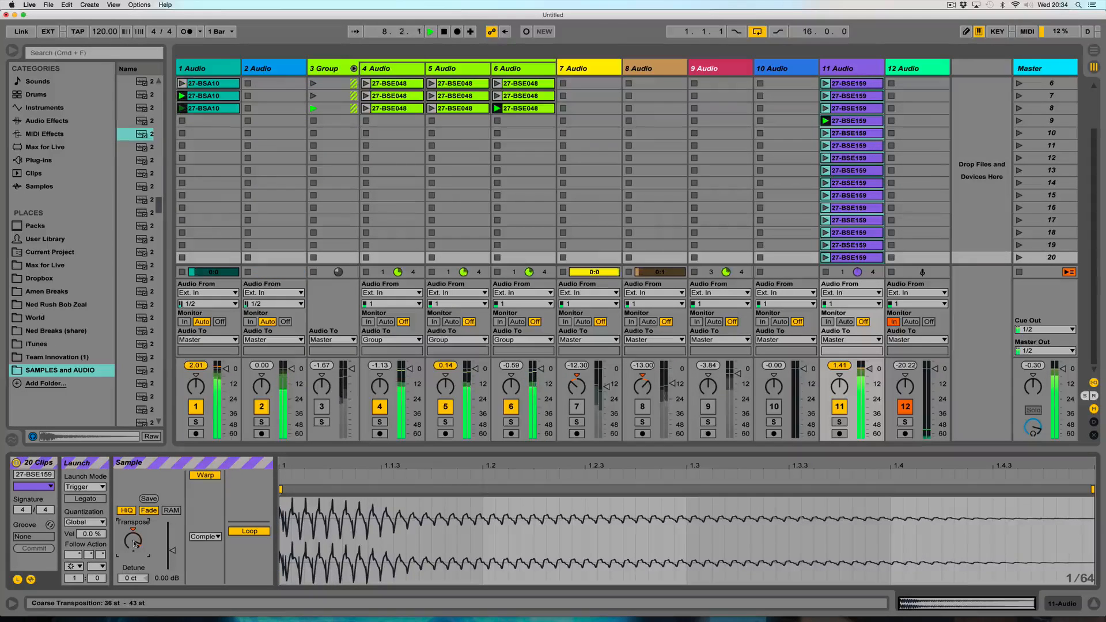
- Switch the 20 bass clips to Complex Pro warping, adjust the formants and set the envelope to 21
left_click(205, 536)
left_click(204, 599)
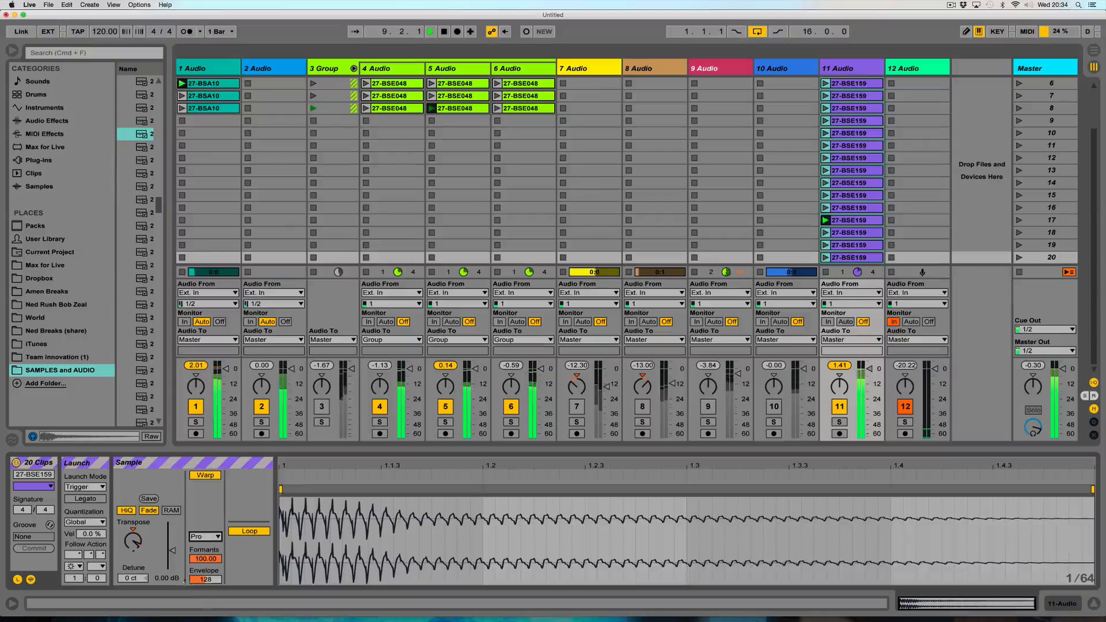
left_click_drag(207, 559, 206, 611)
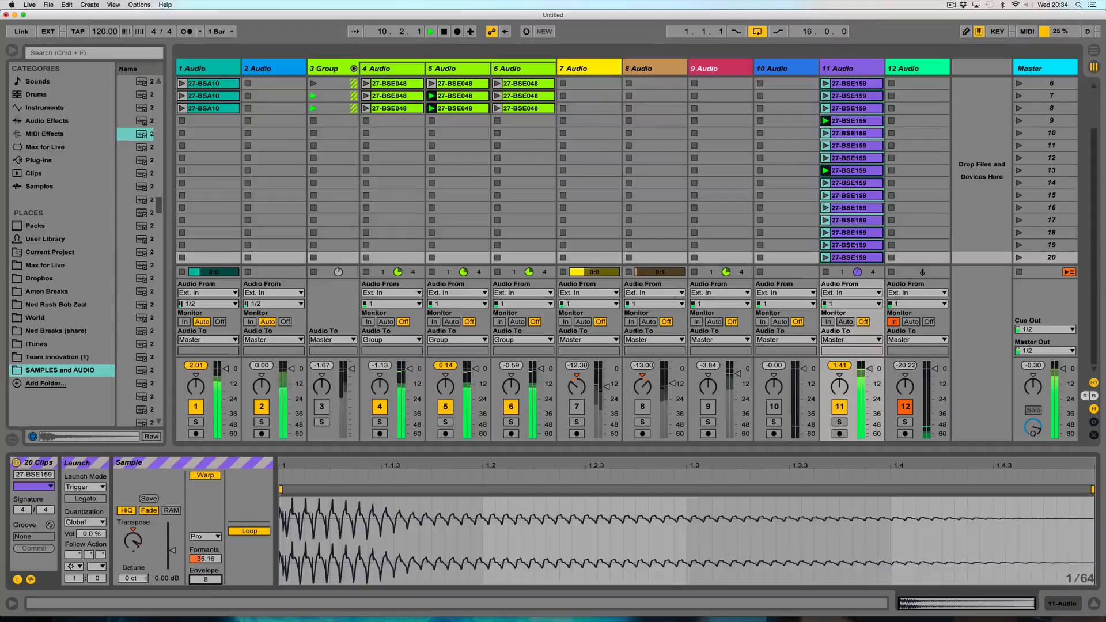
left_click_drag(204, 559, 204, 518)
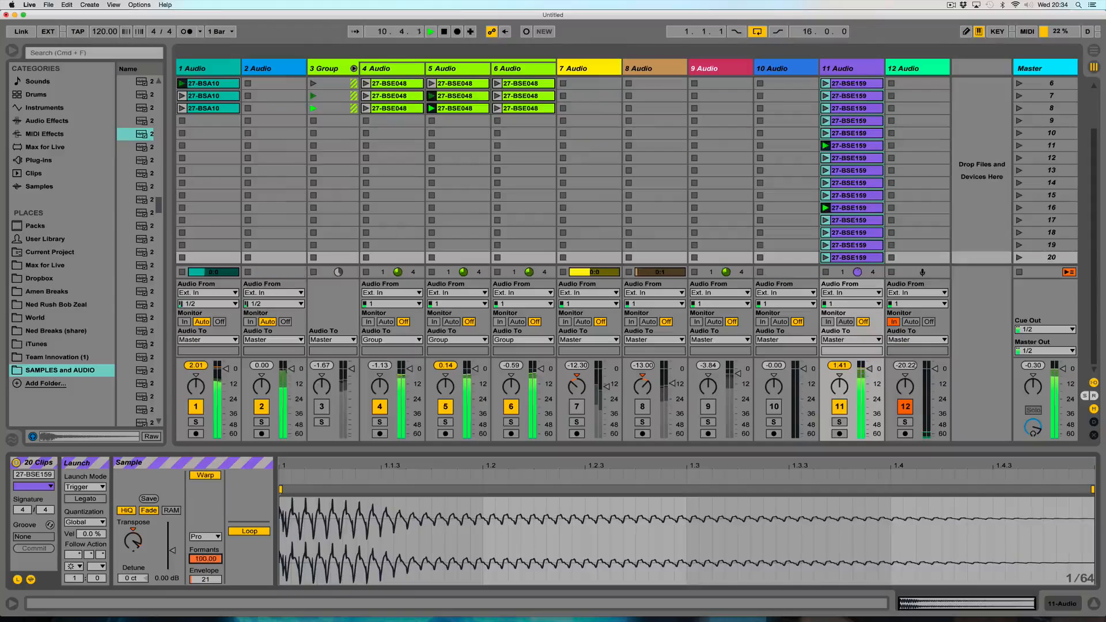
- Add a Gate audio effect to the bass track 11
double_click(842, 69)
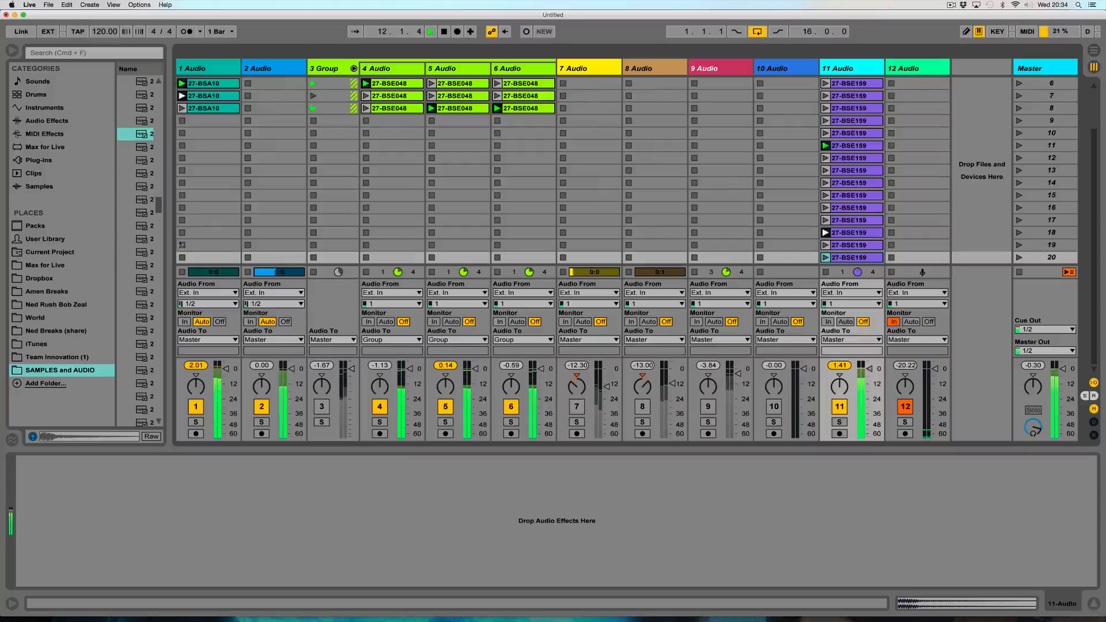
left_click_drag(170, 245, 256, 245)
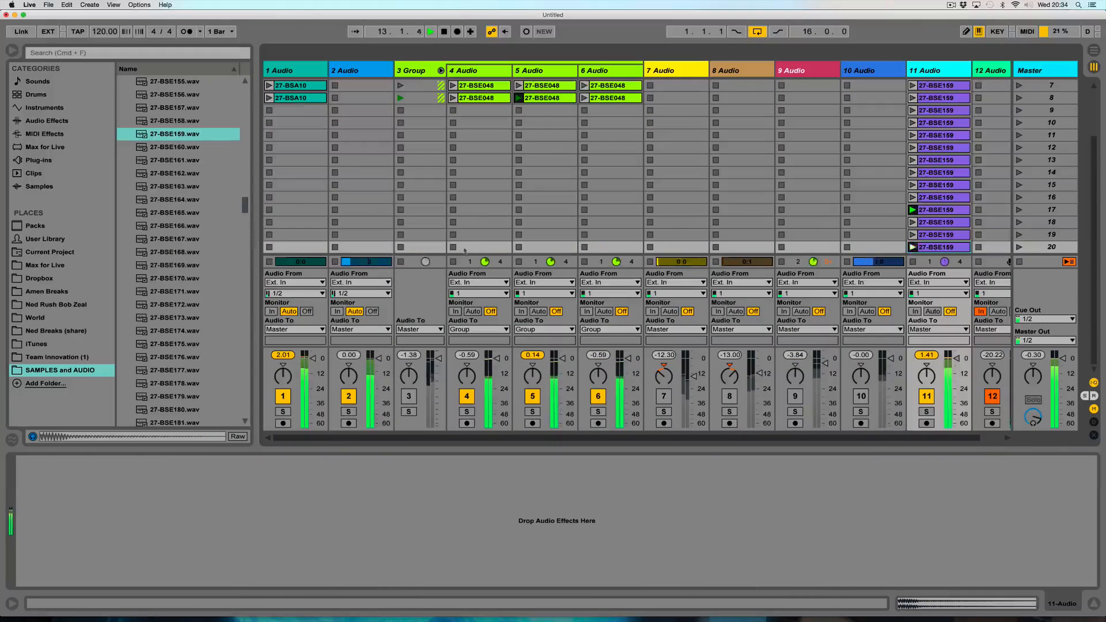
scroll(816, 220, "up", 3)
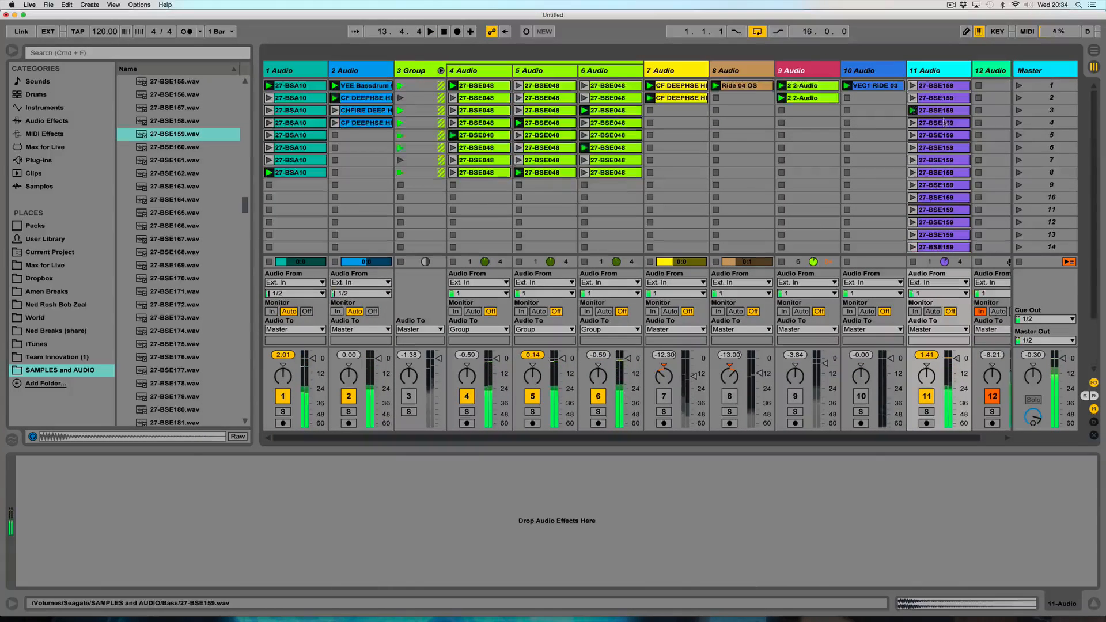
scroll(938, 92, "down", 3)
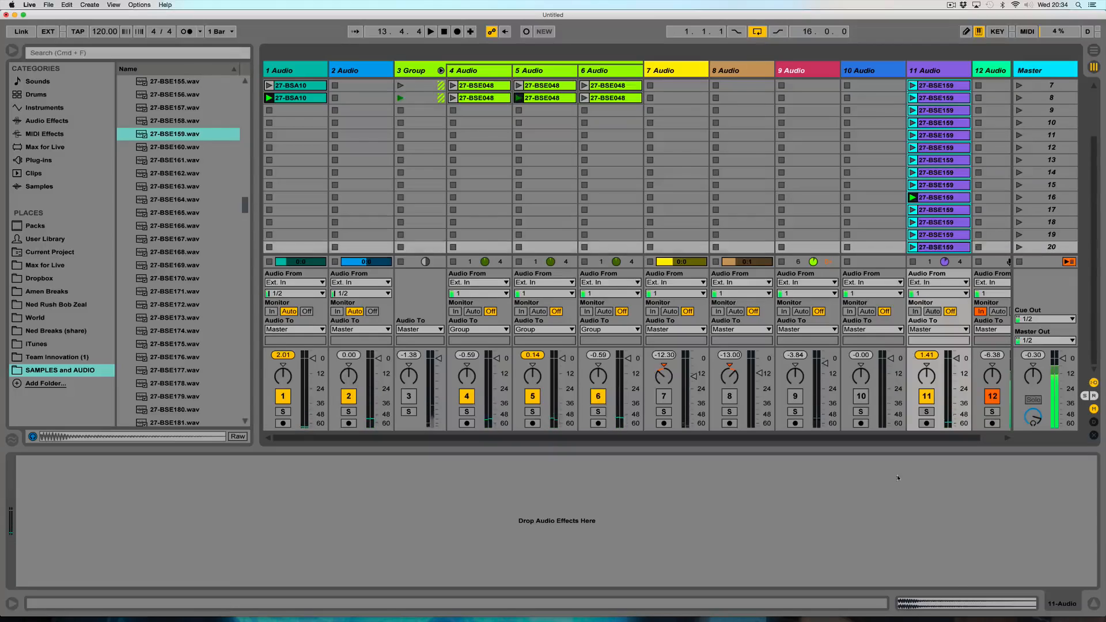
left_click(906, 605)
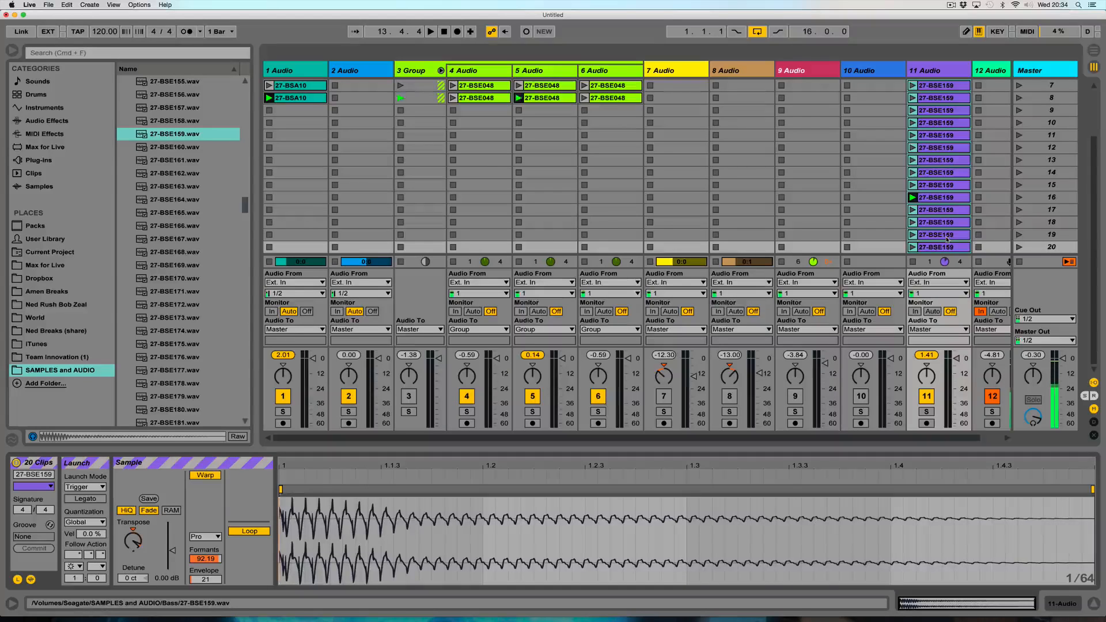
left_click(936, 74)
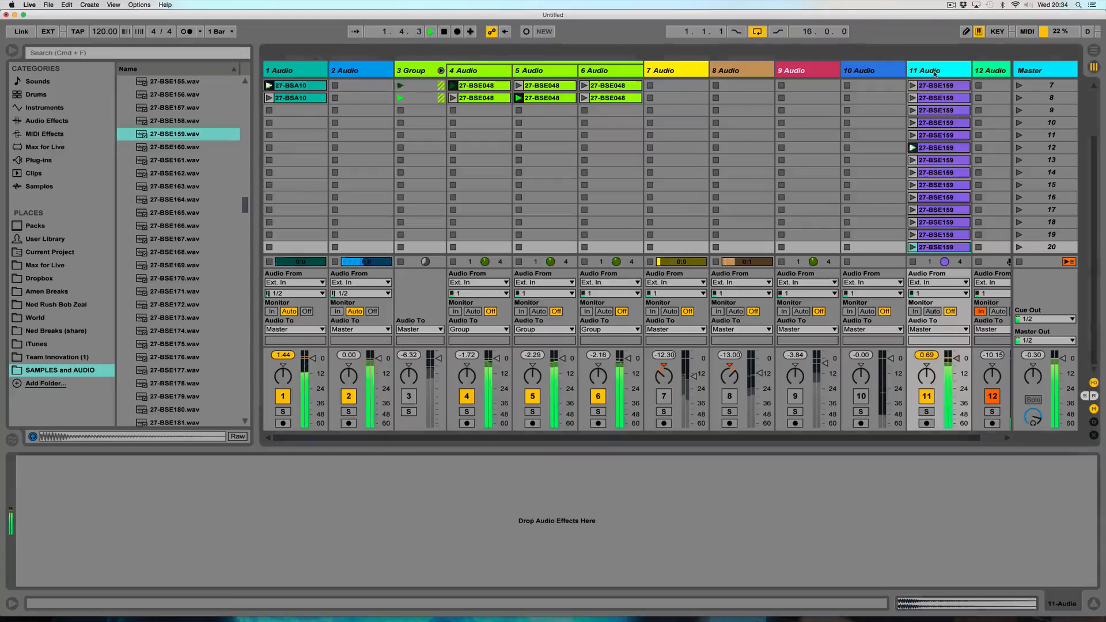
left_click(20, 121)
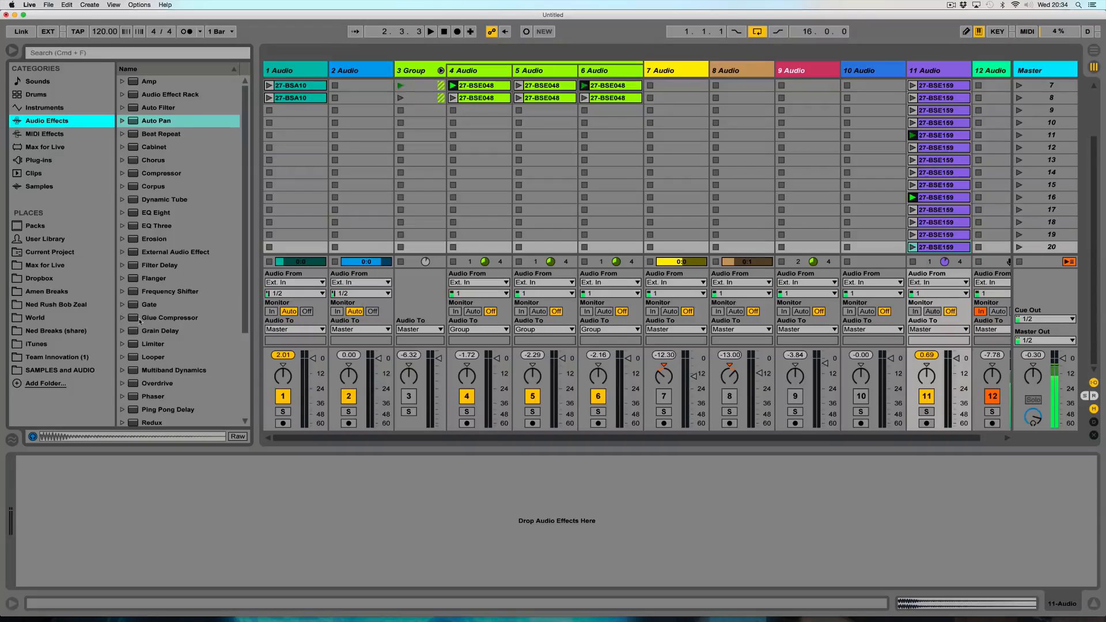
left_click_drag(140, 304, 38, 479)
- Set the Gate's hold to 1.00 ms, release to 0.10 ms, floor to -inf dB, return to 0.00 dB and threshold to -12.1 dB
left_click_drag(141, 567, 110, 593)
left_click_drag(178, 568, 178, 605)
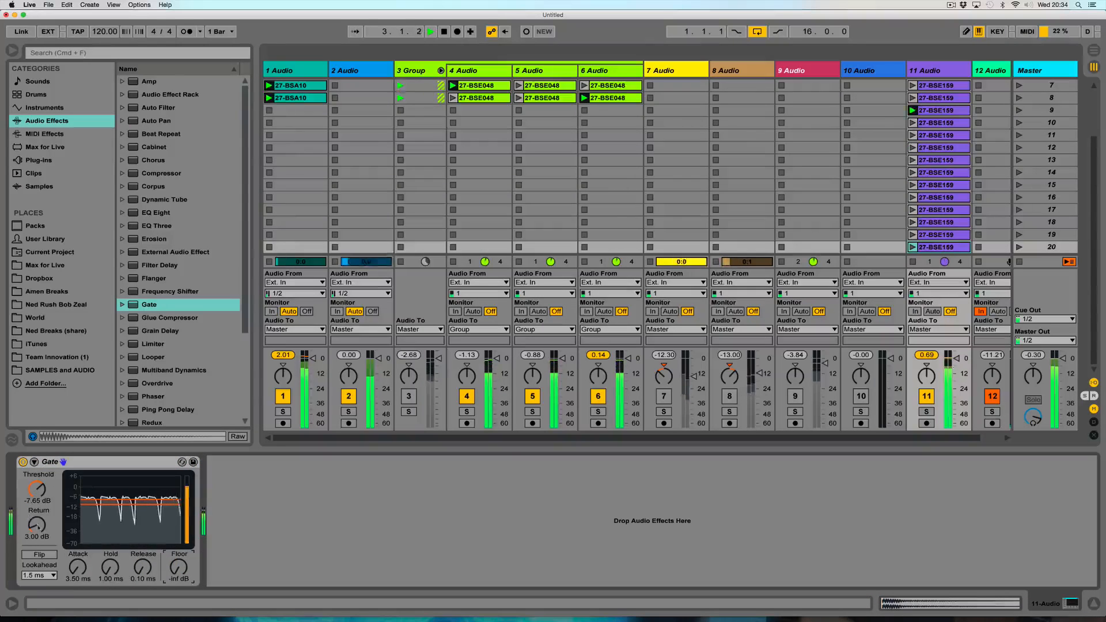
left_click_drag(38, 527, 38, 544)
left_click_drag(38, 489, 38, 498)
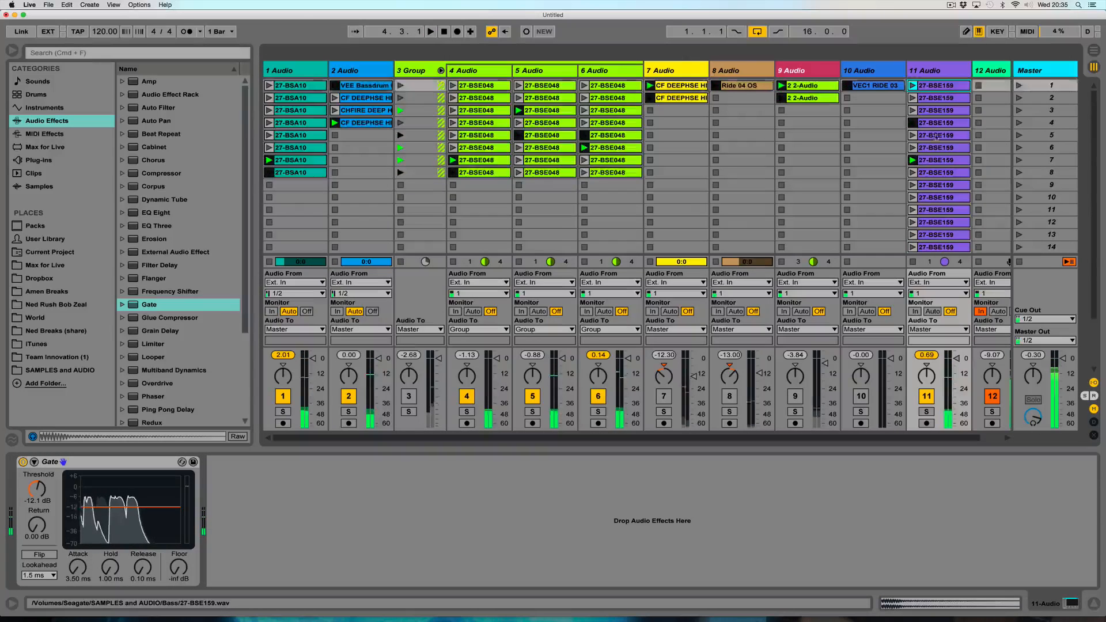
- Delete the Gate effect from track 11
scroll(936, 136, "down", 6)
left_click(84, 464)
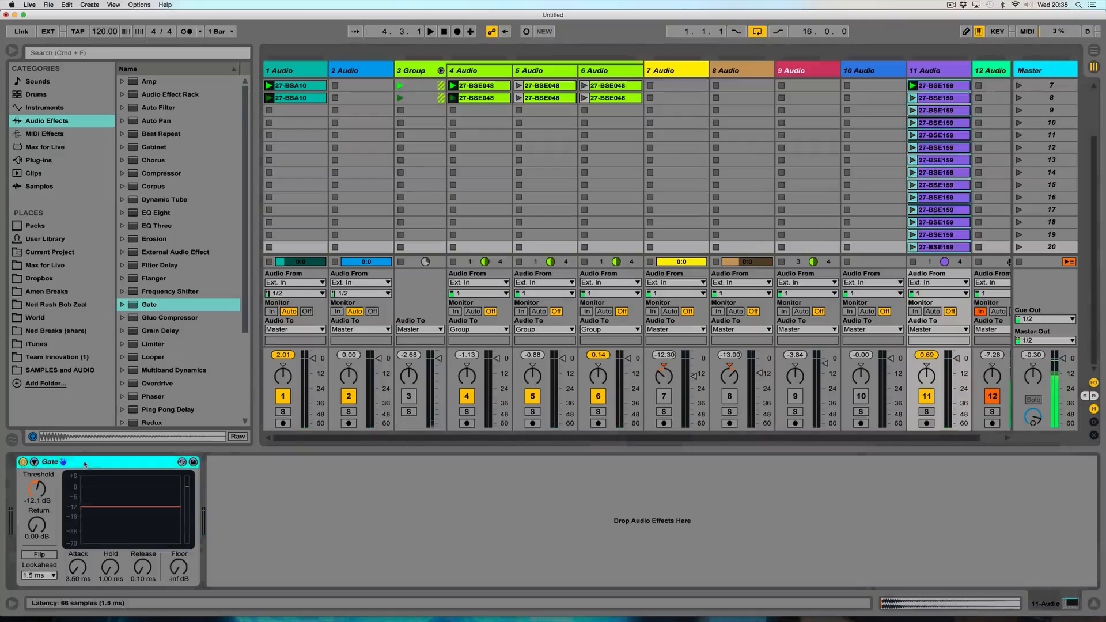
key("Delete")
- Set the 20 bass clips' warp mode to Beats, preserving transients with transient looping off and an envelope of 33
left_click(957, 605)
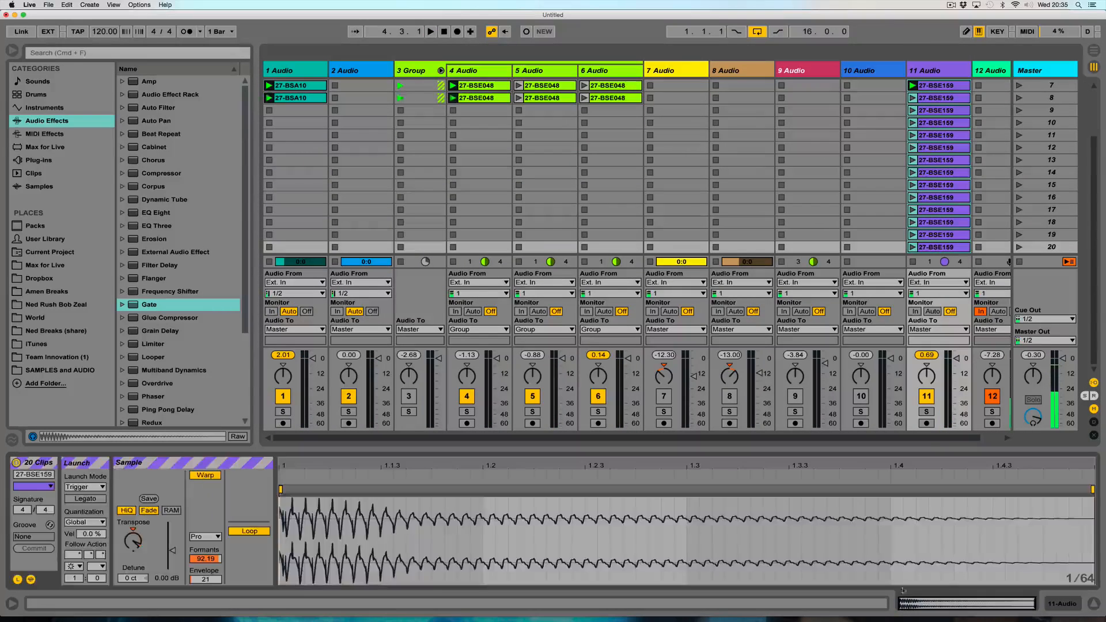
left_click(202, 537)
left_click(207, 548)
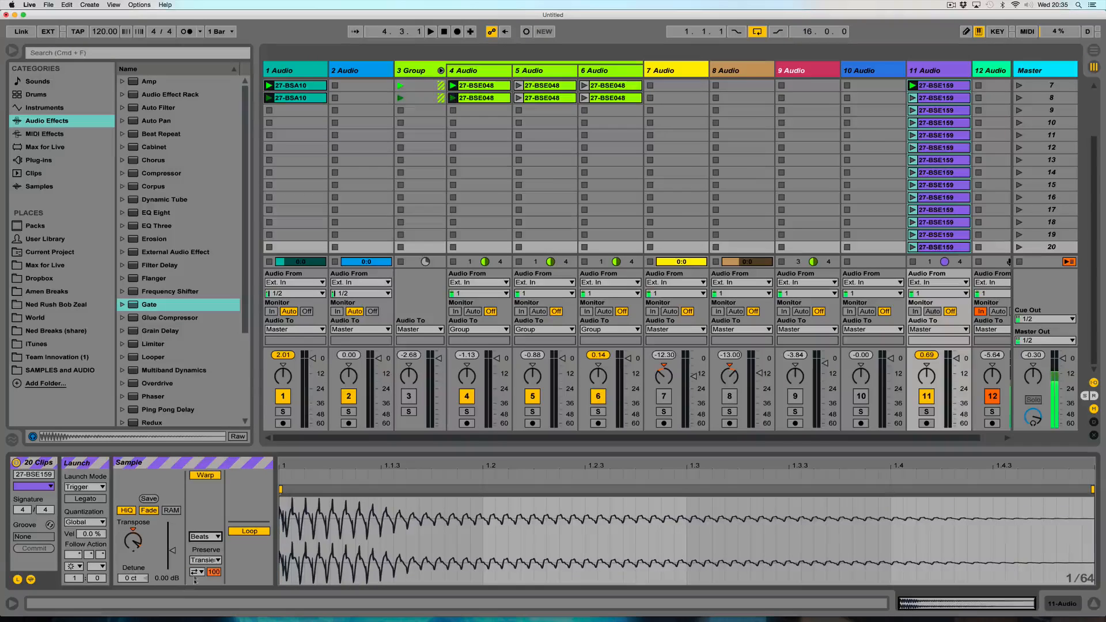
left_click(197, 572)
left_click(205, 561)
left_click(204, 564)
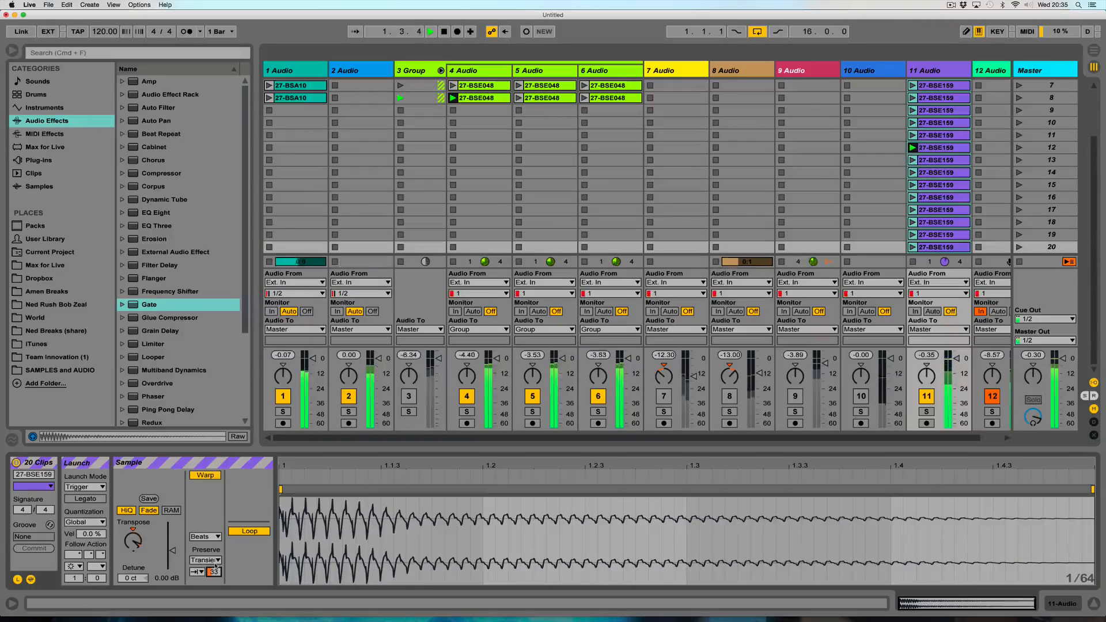
- Add a Simple Delay to track 11 with delay times of 2 for the left channel and 3 for the right channel
left_click(939, 71)
scroll(130, 332, "down", 3)
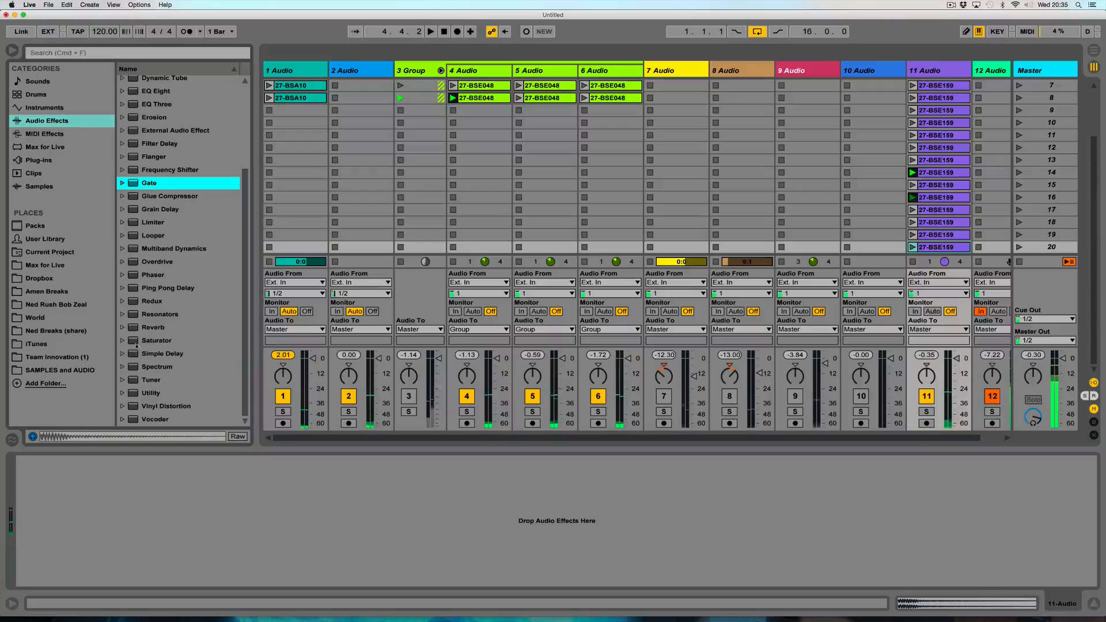
left_click_drag(136, 358, 67, 526)
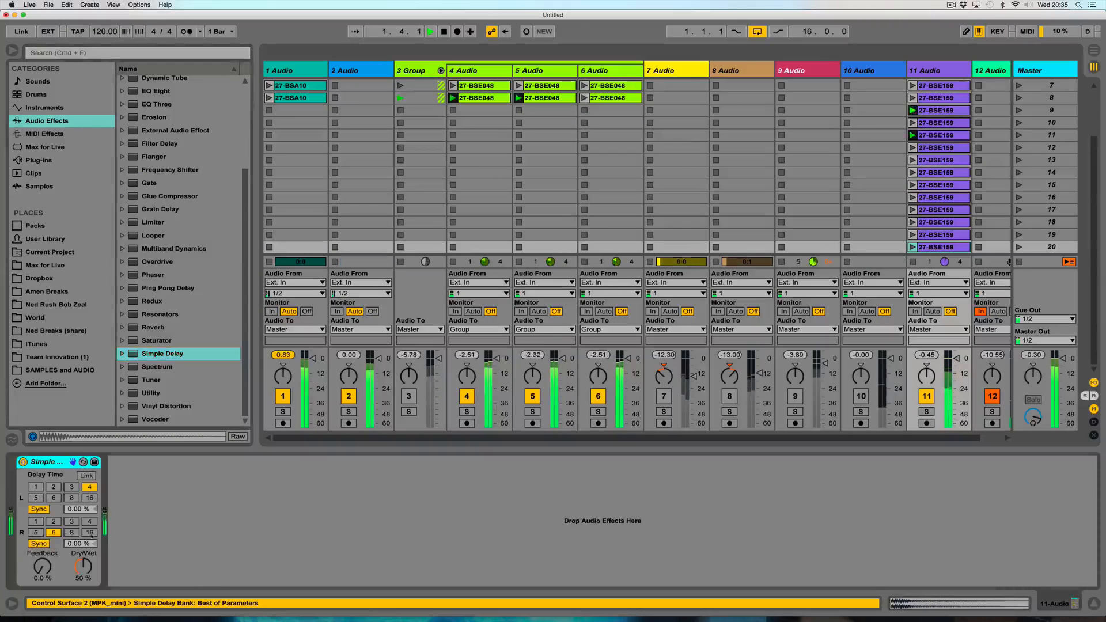
left_click(69, 523)
left_click(54, 487)
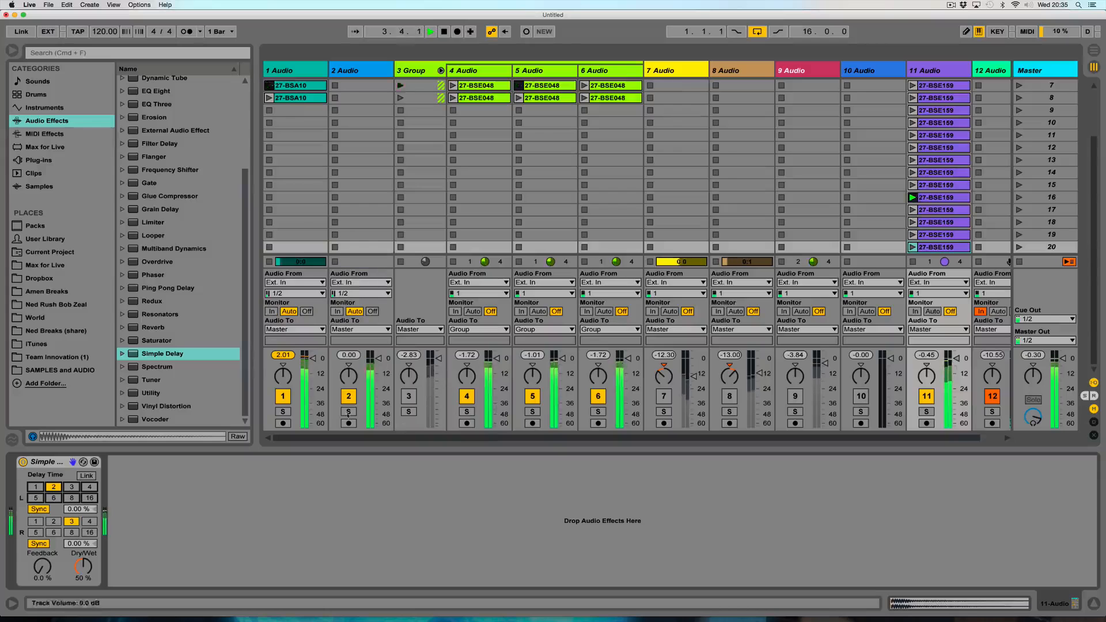
- Narrow the browser, insert a return track and show the returns section
left_click_drag(254, 294, 174, 295)
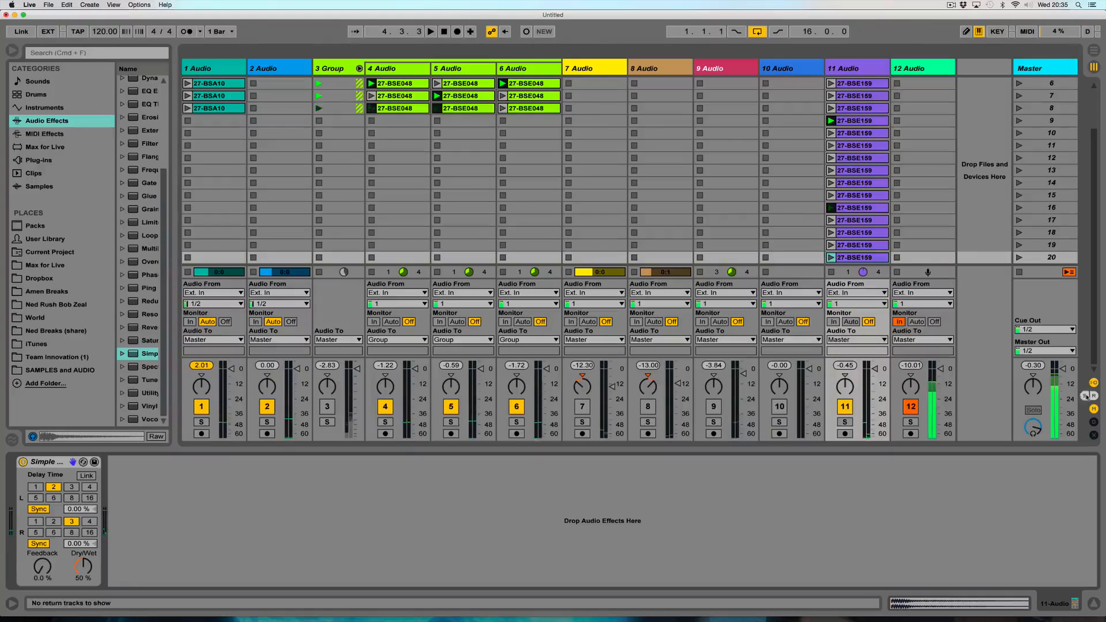
right_click(990, 123)
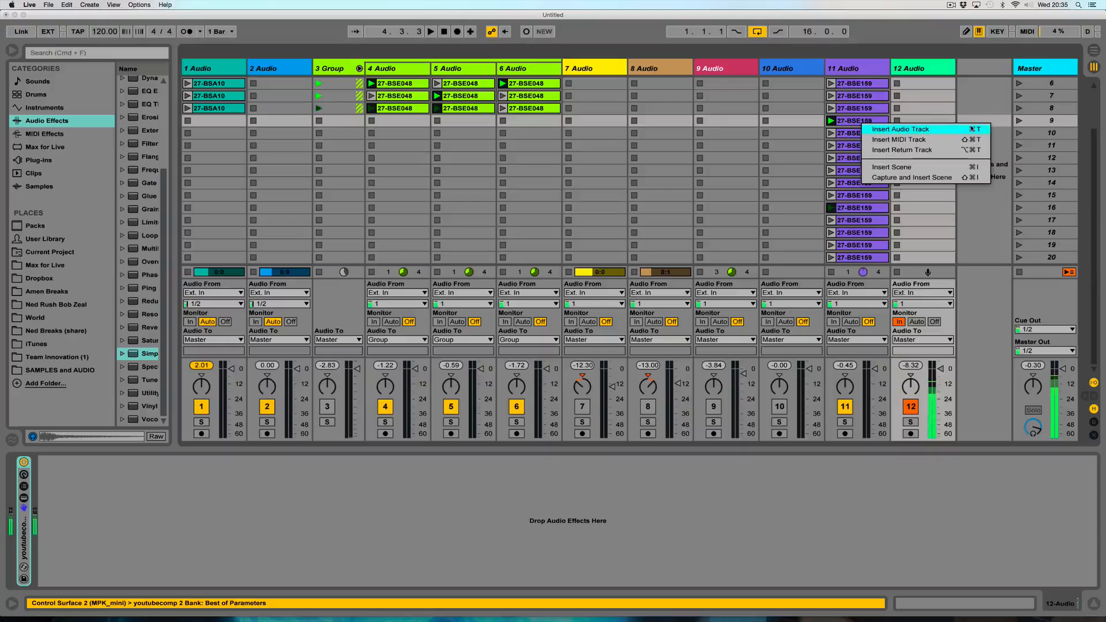
left_click(935, 150)
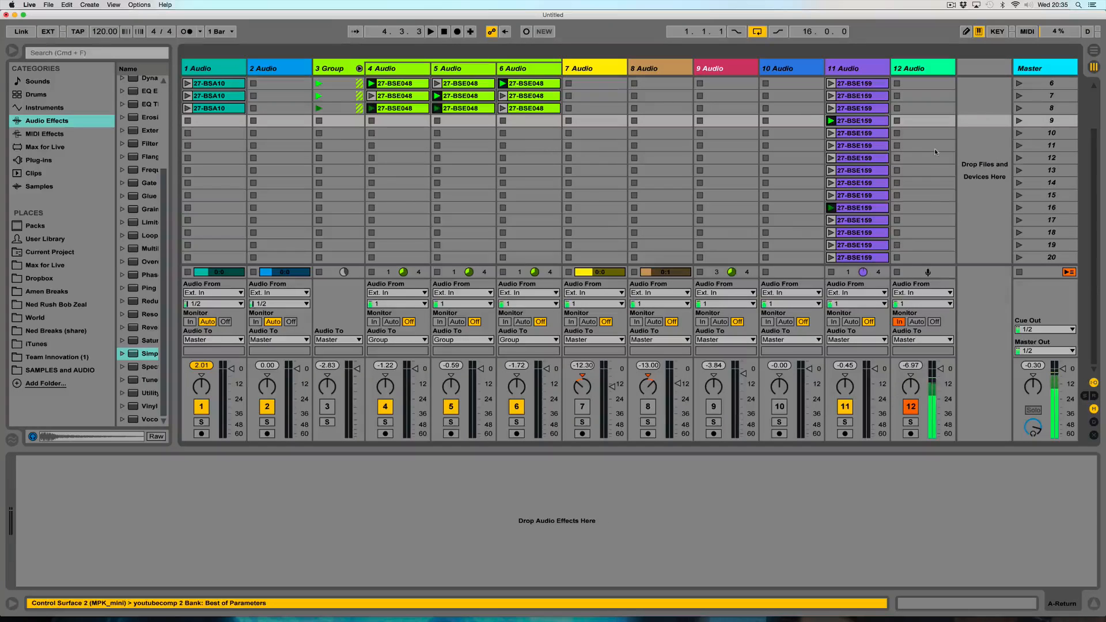
left_click(1093, 398)
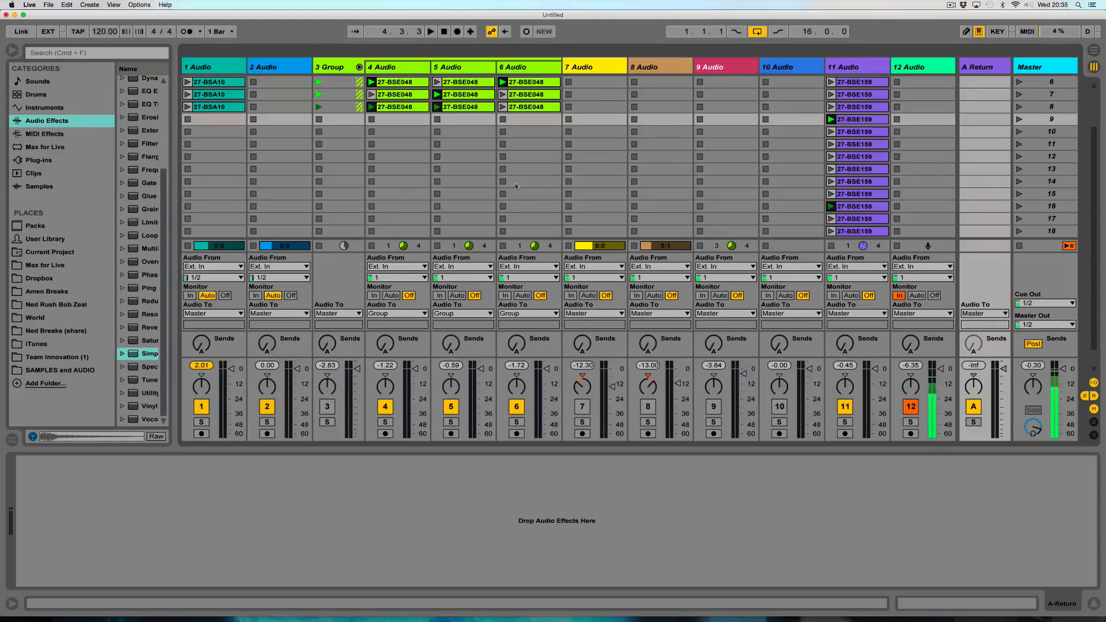
- Narrow the audio tracks and fold the track 3 group so tracks 4 to 6 are hidden
left_click(217, 61)
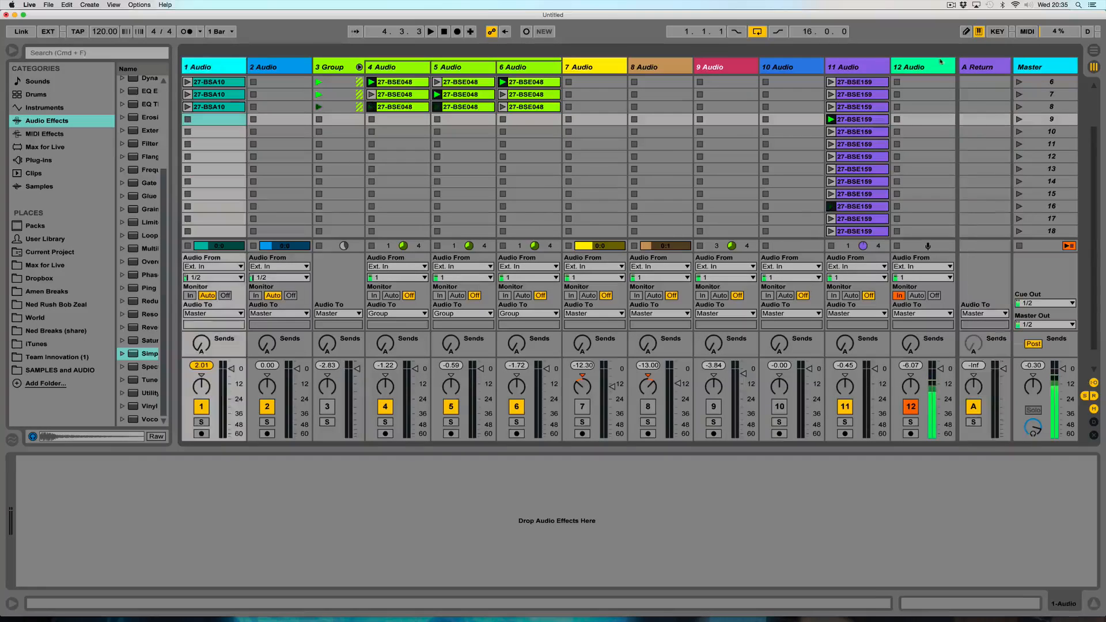
left_click(929, 68, "shift")
left_click_drag(947, 68, 943, 69)
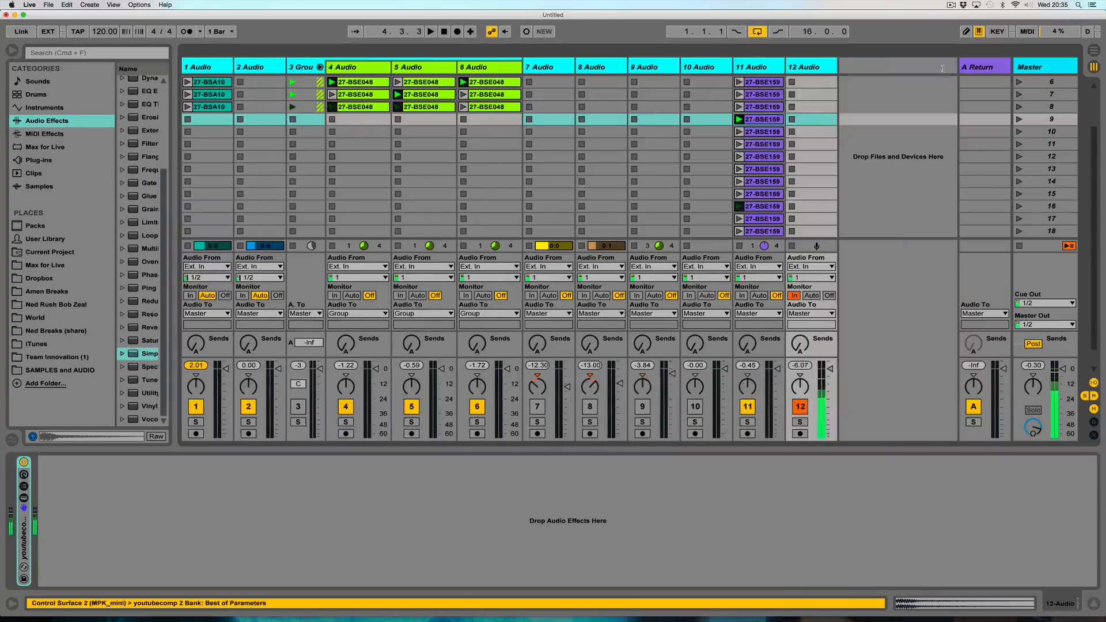
left_click(373, 67)
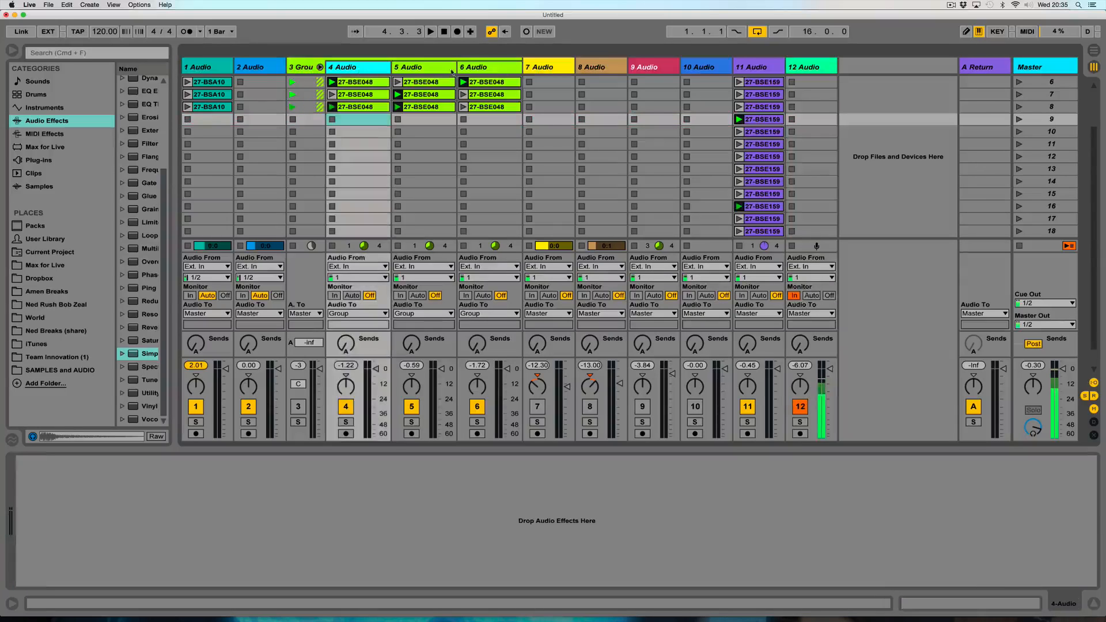
left_click(495, 68, "shift")
left_click(319, 67)
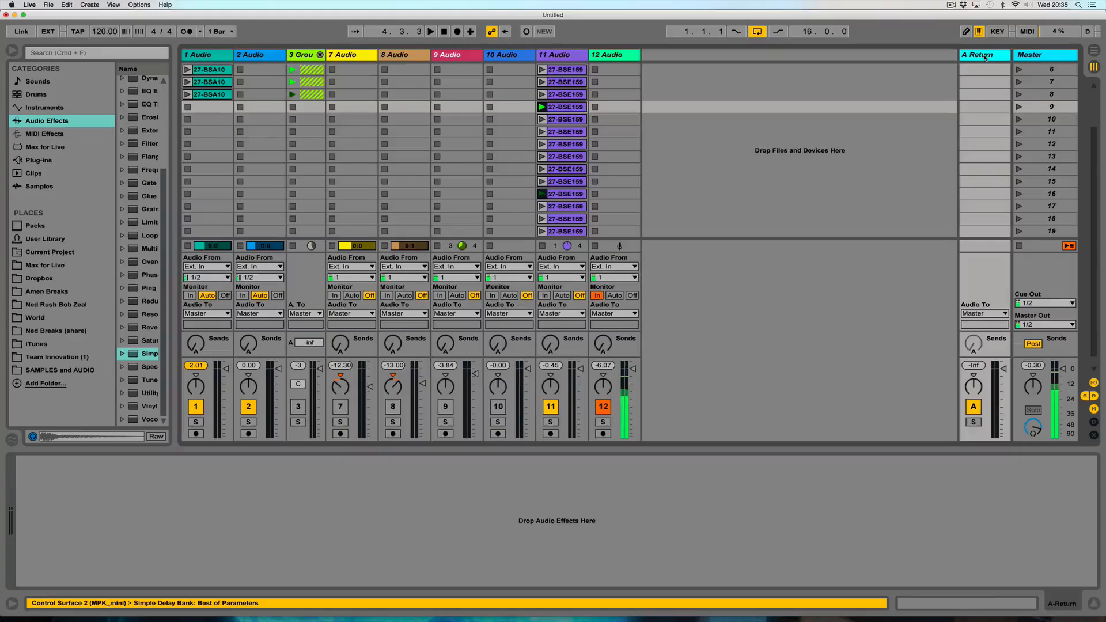
- Load the Beat Repeat preset gater.adv onto return track A and raise track 12's send A to 0.0 dB
key("space")
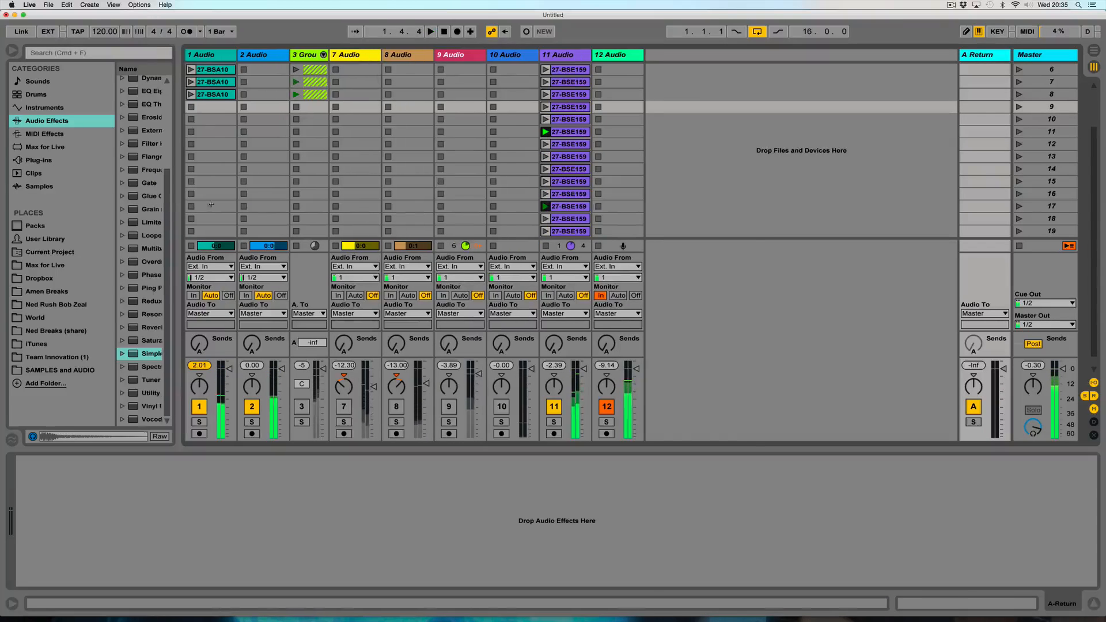
left_click_drag(174, 242, 274, 242)
left_click(122, 134)
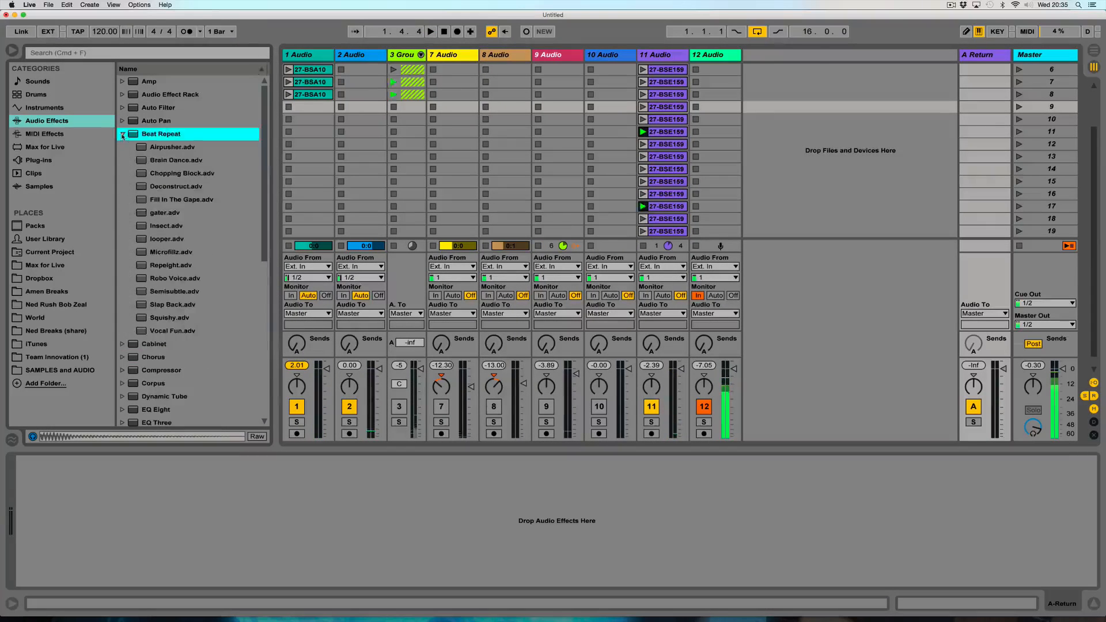
left_click_drag(143, 216, 986, 55)
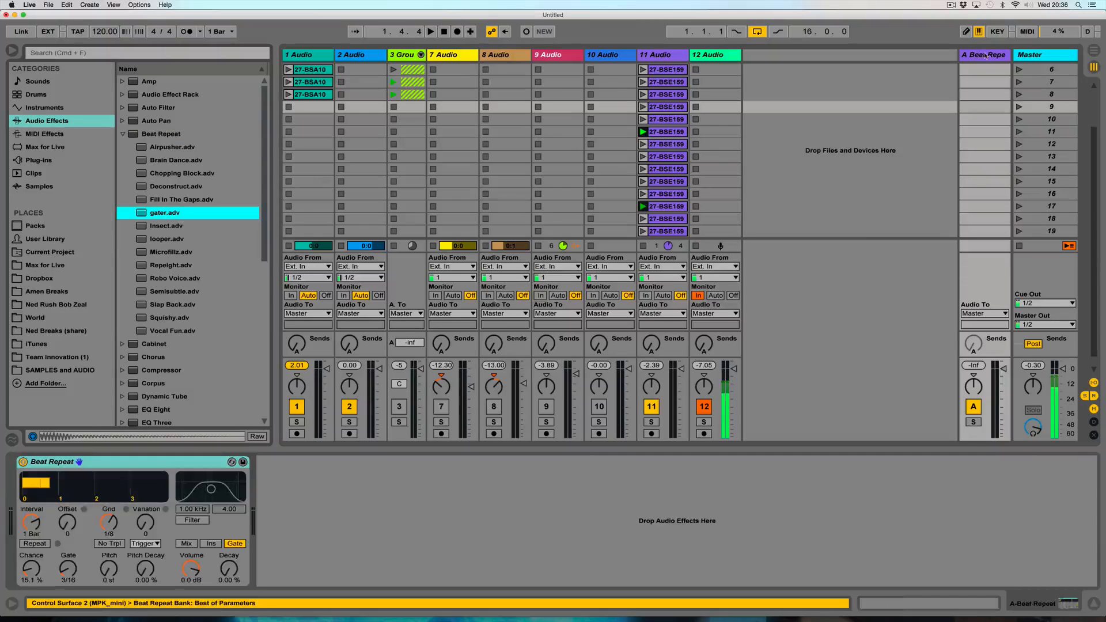
left_click(234, 545)
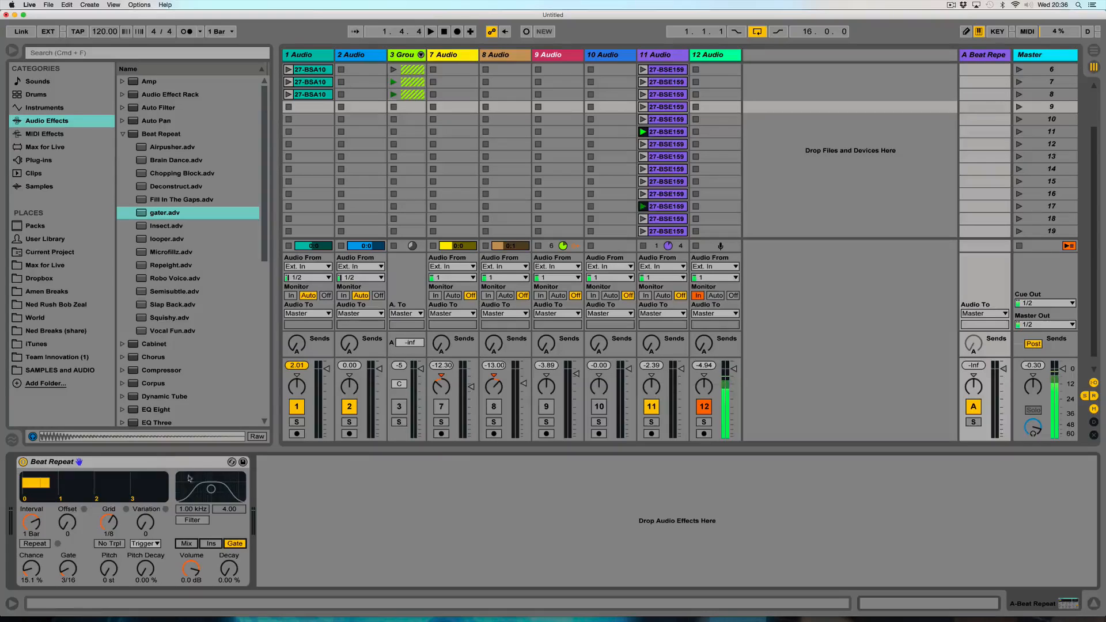
left_click_drag(702, 345, 701, 300)
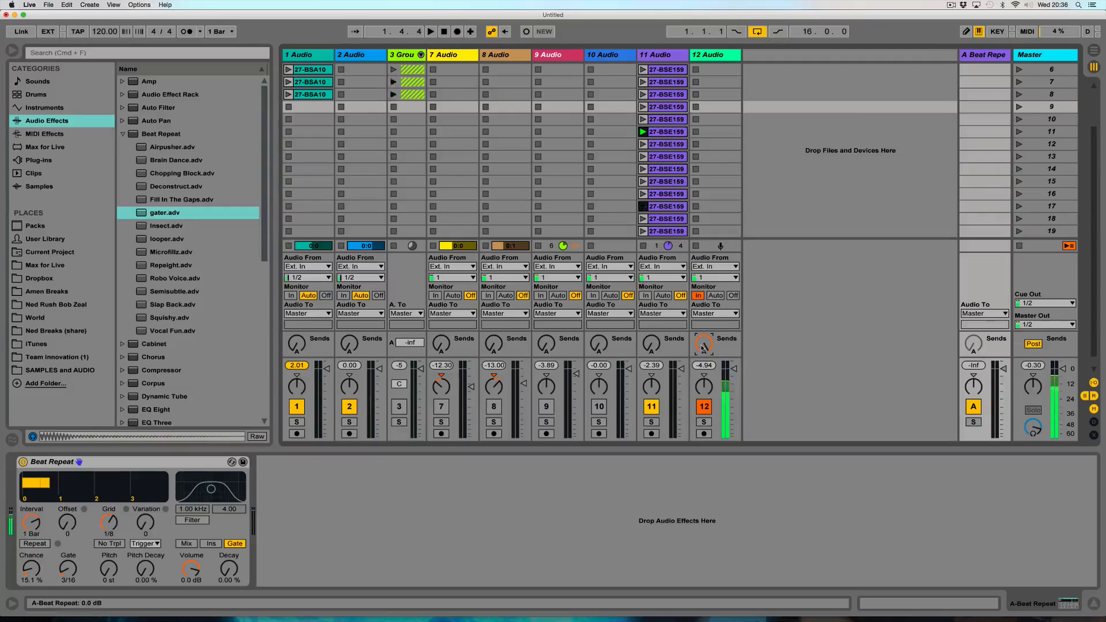
- Add a Reverb after Beat Repeat on return A with a decay time of 8.19 s, size 3.95 and dry/wet 100 %
scroll(216, 369, "down", 10)
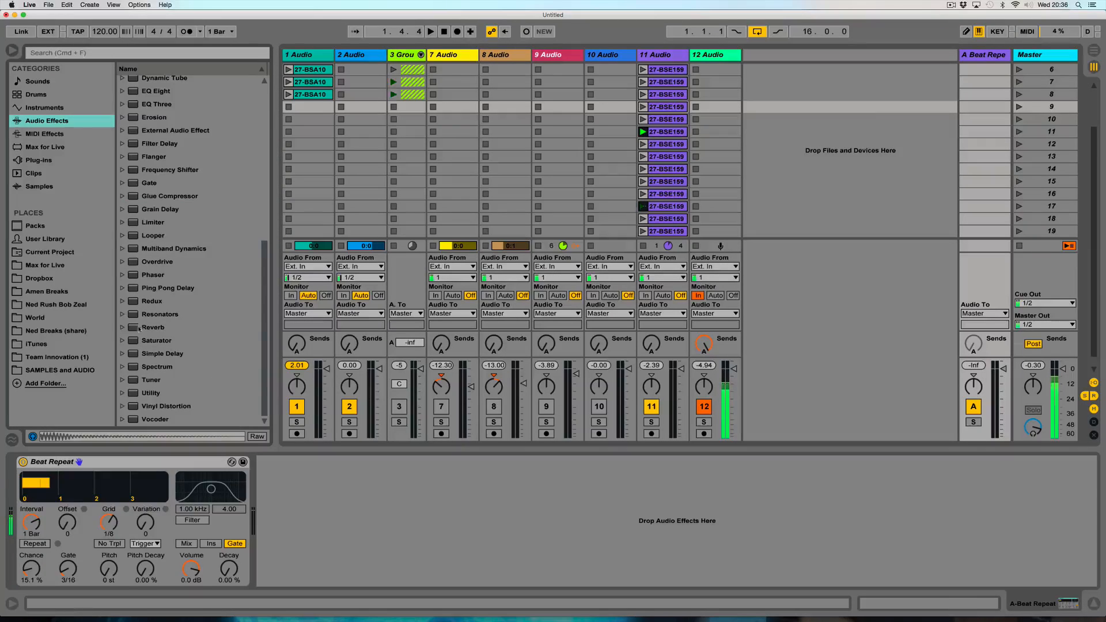
left_click_drag(139, 329, 349, 537)
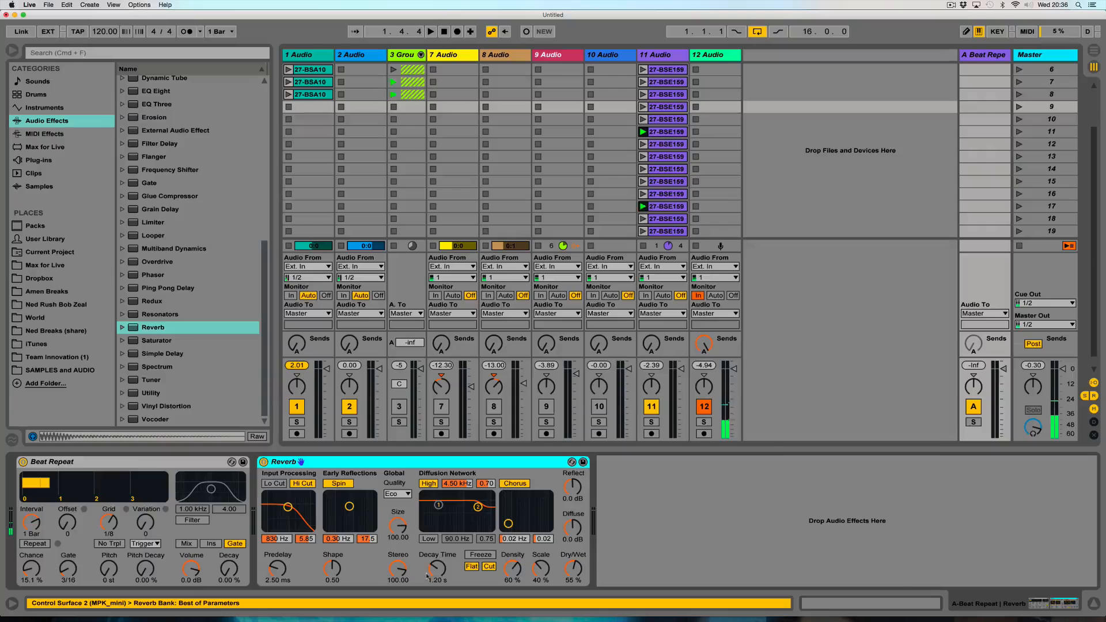
left_click_drag(427, 576, 437, 599)
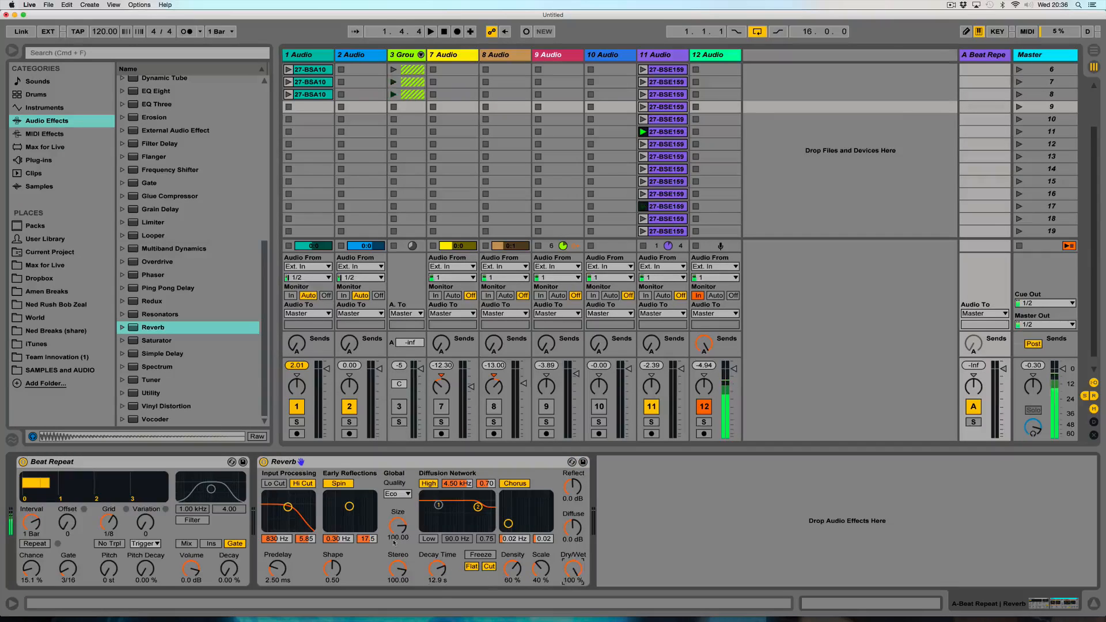
left_click_drag(437, 570, 438, 568)
left_click_drag(394, 529, 395, 576)
- Play the set and listen to track 11 soloed, ending with the solo off
key("space")
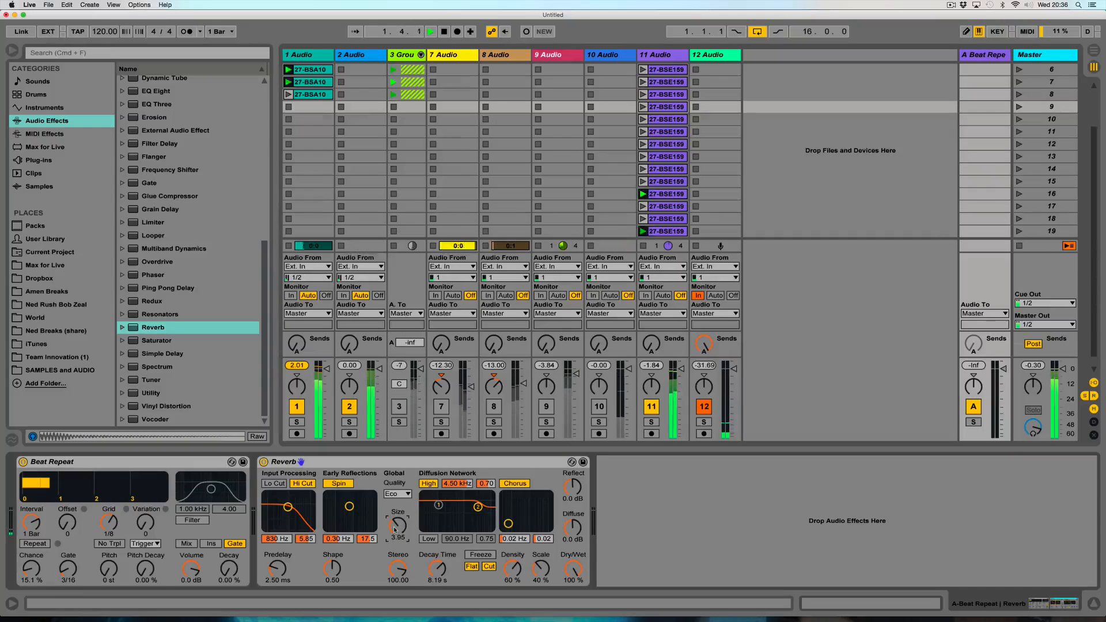
left_click(651, 422)
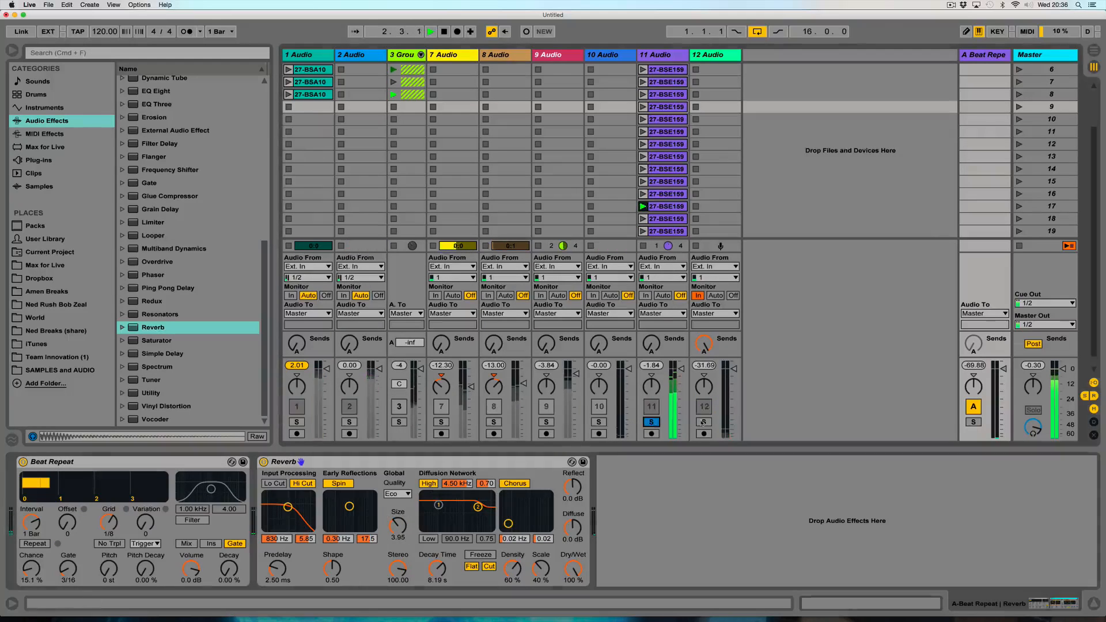
left_click(652, 422)
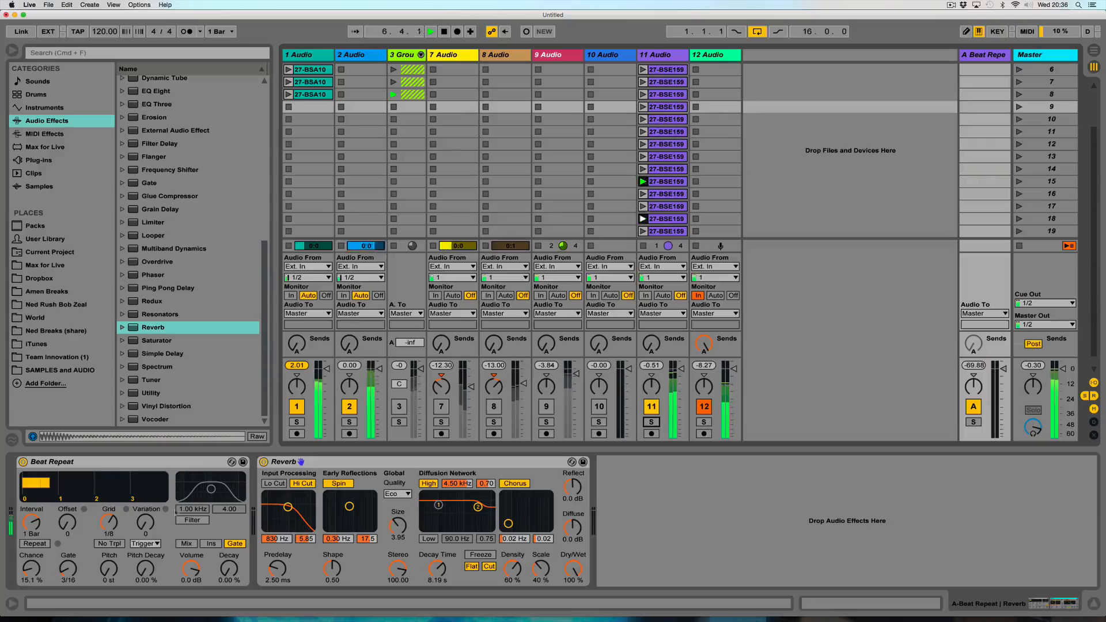
- Set return A's Beat Repeat to offset 4/16, gate 5/16 and chance 20.6 %, with track 11's send A at 0.0 dB
left_click_drag(68, 523, 67, 504)
left_click_drag(65, 564, 66, 557)
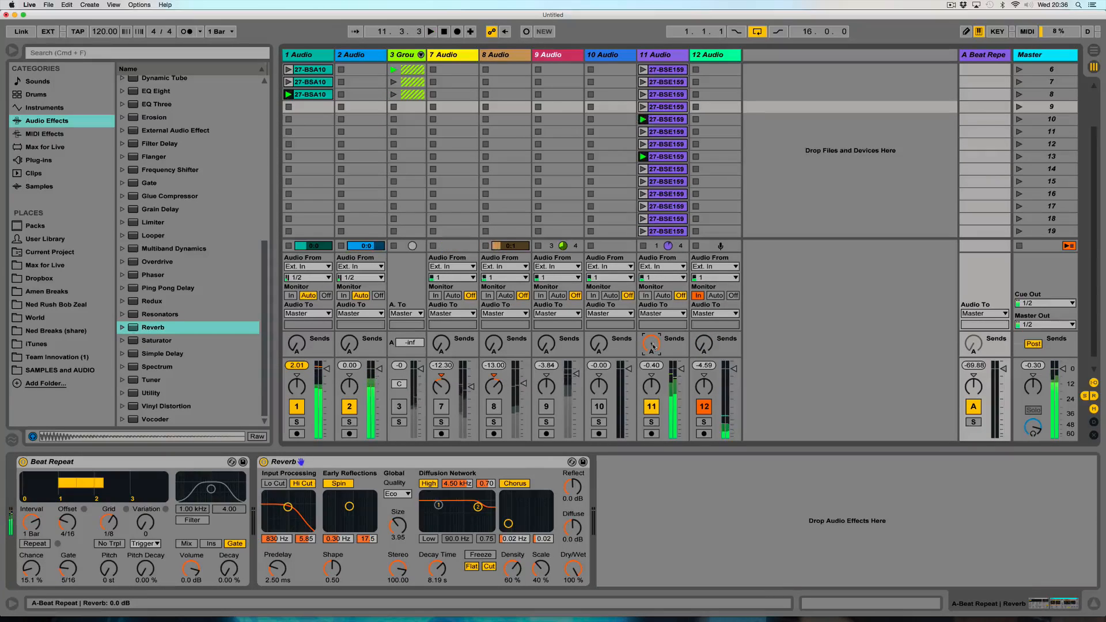
key("space")
key("space")
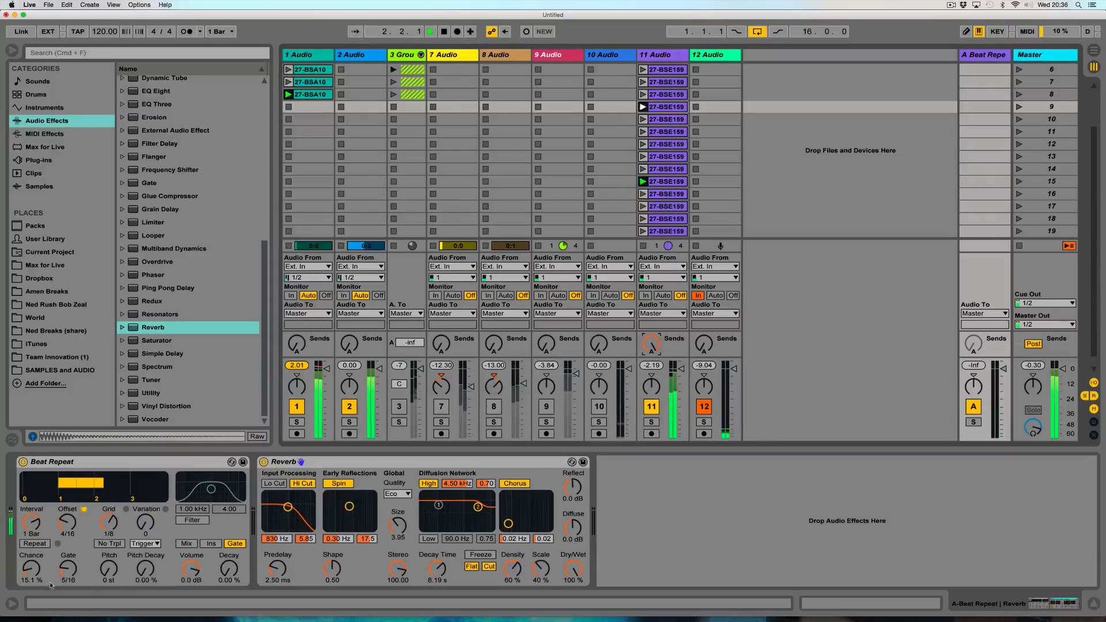
mouse_move(31, 569)
left_mouse_down()
mouse_move(31, 553)
mouse_move(31, 564)
left_mouse_up()
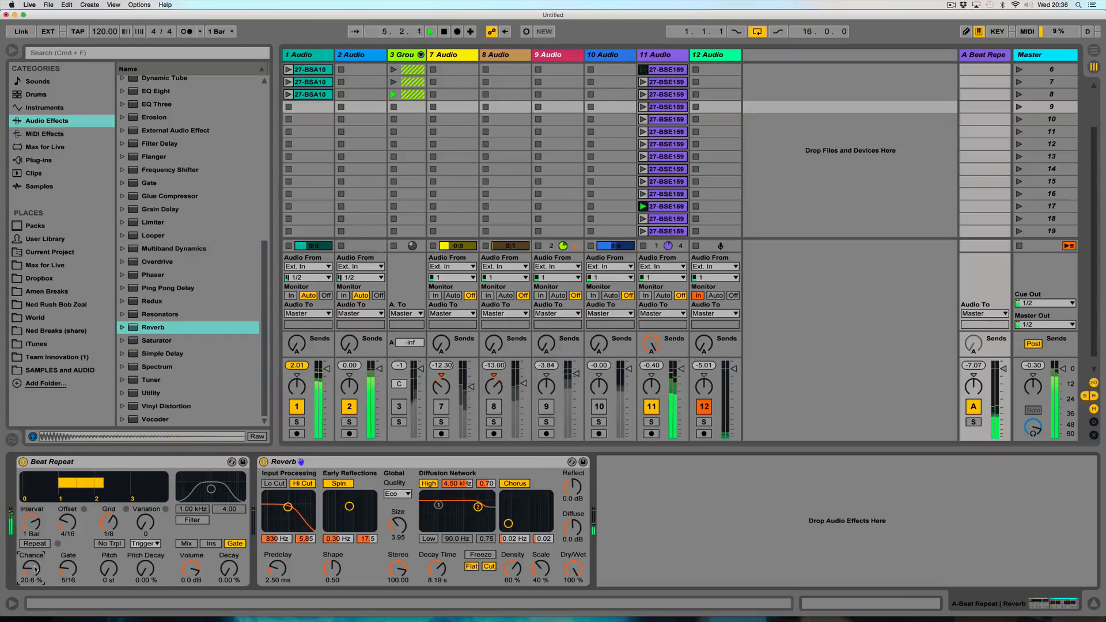
- Insert a second return track and copy return A's Beat Repeat and Reverb onto it
right_click(983, 55)
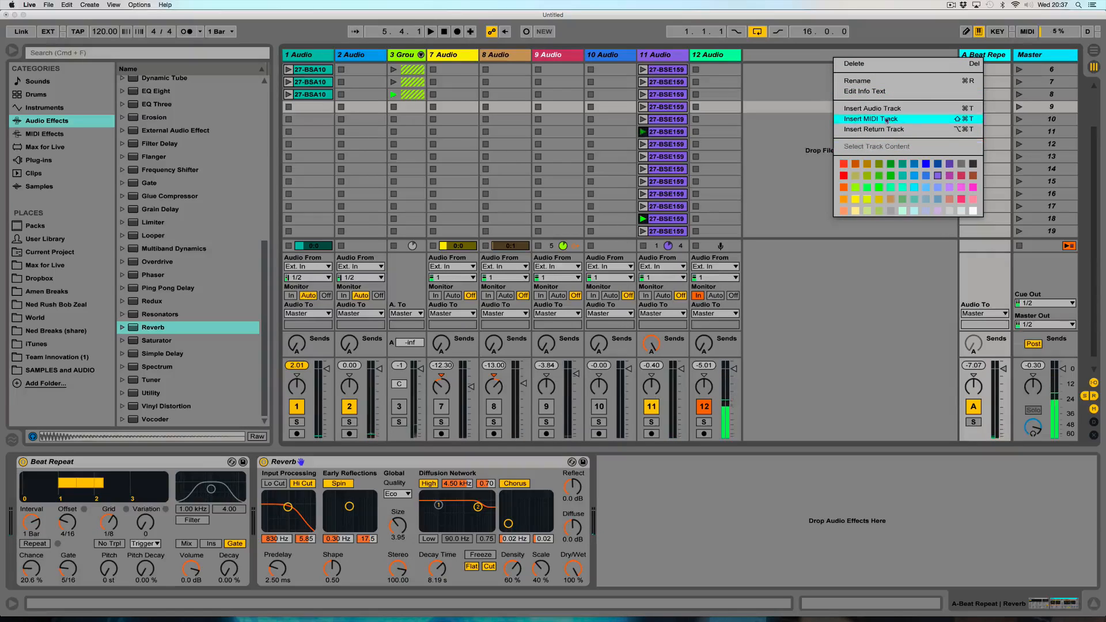
left_click(805, 136)
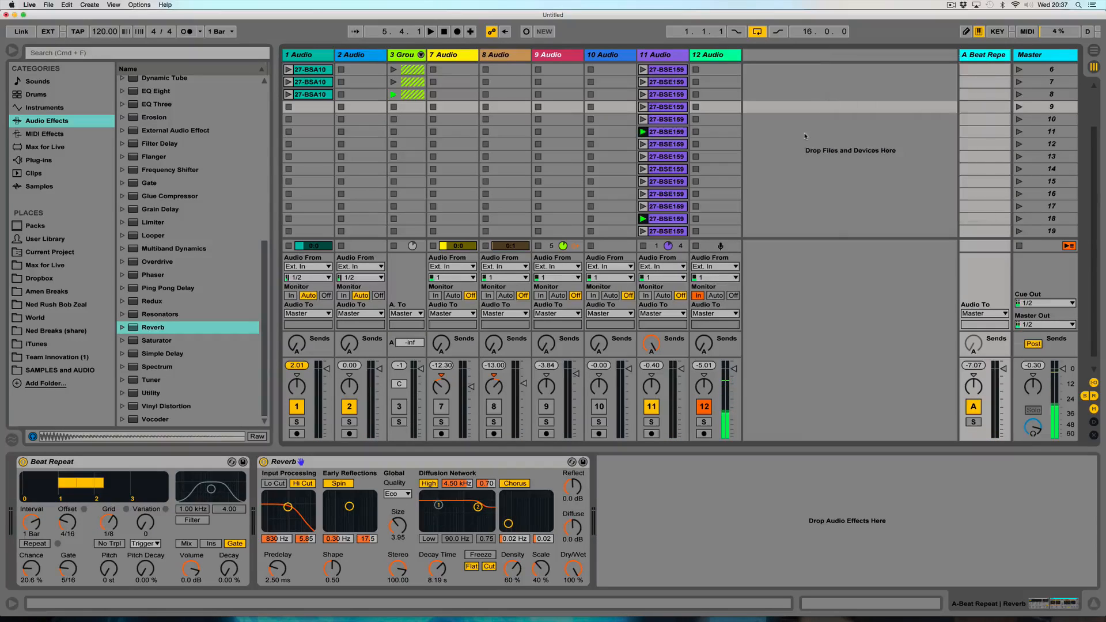
right_click(984, 58)
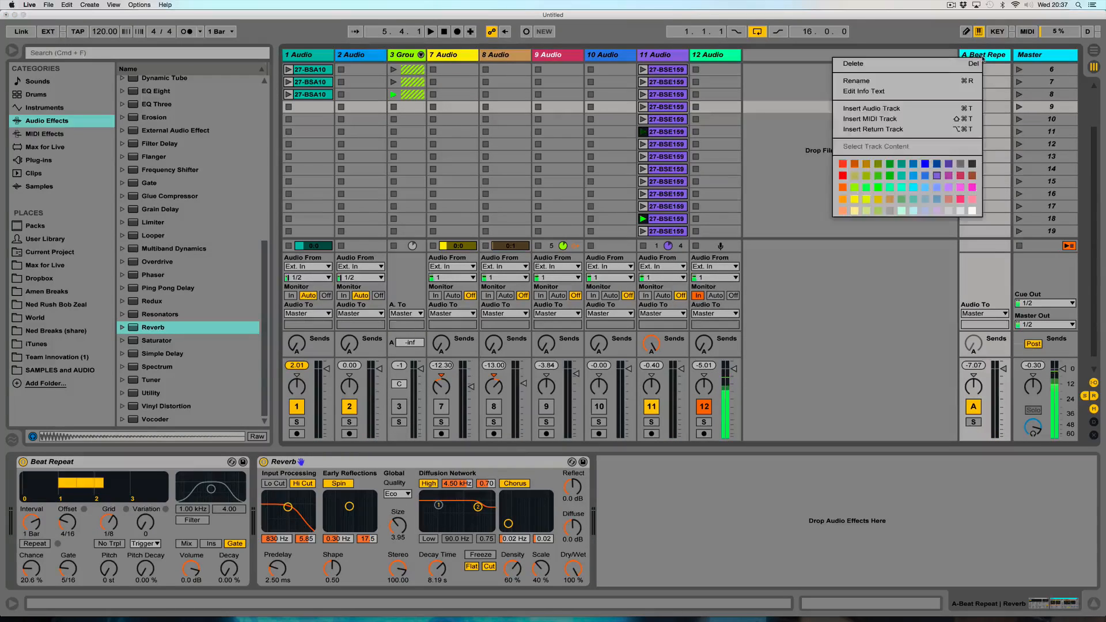
left_click(892, 129)
left_click(200, 464)
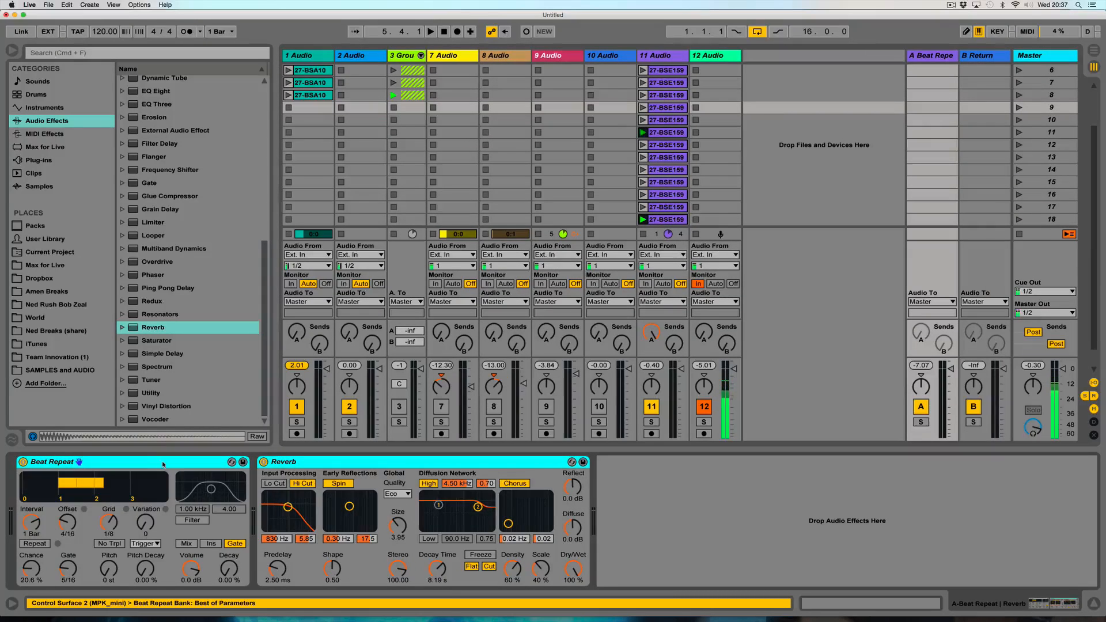
left_click(979, 76)
key("super+v")
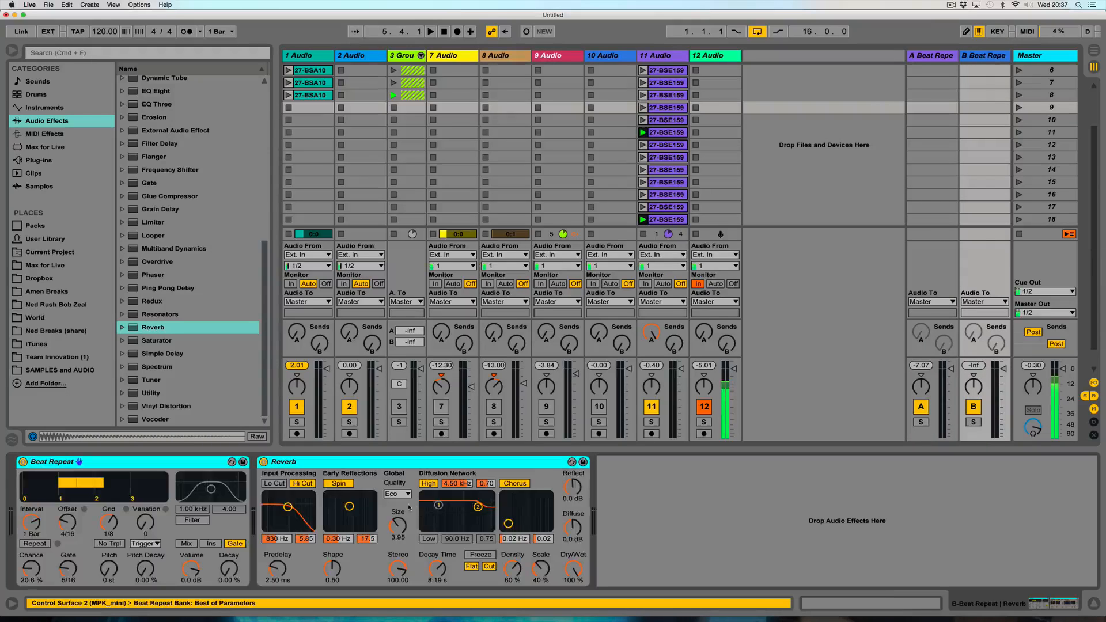
- Add an Auto Pan after the Reverb on return B, inverted, with an amount of 99.2 %
scroll(125, 299, "up", 4)
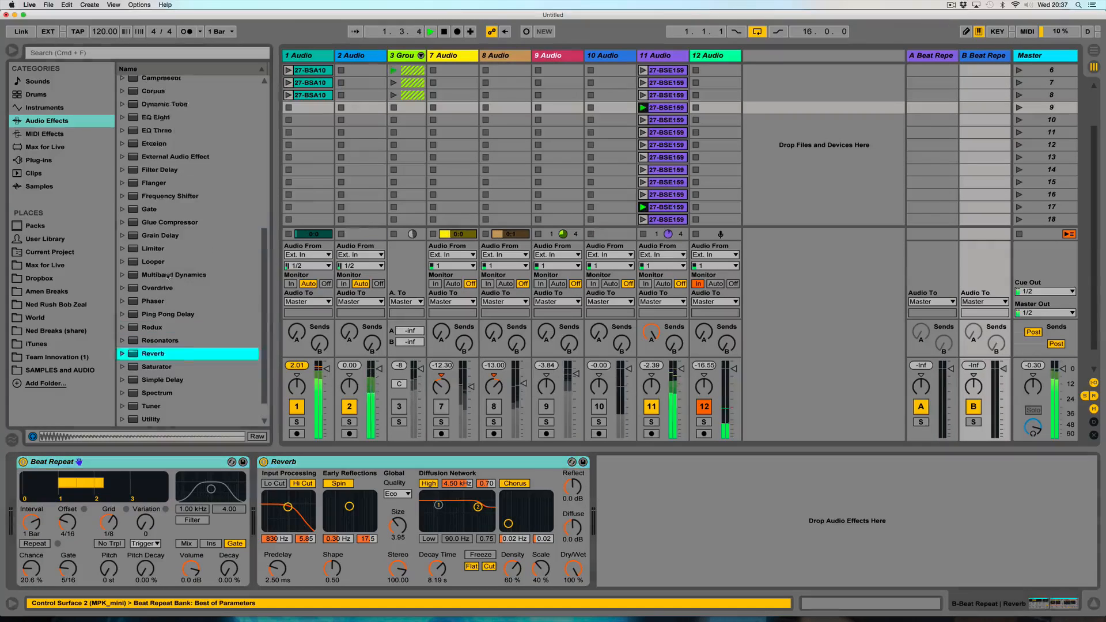
scroll(126, 299, "up", 10)
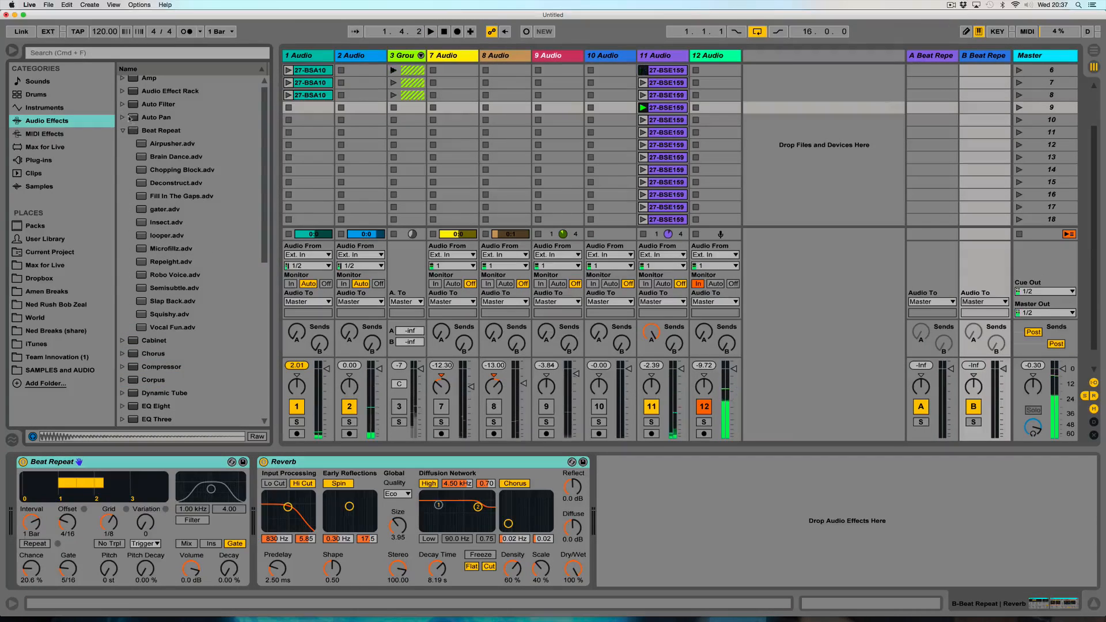
left_click_drag(155, 117, 563, 511)
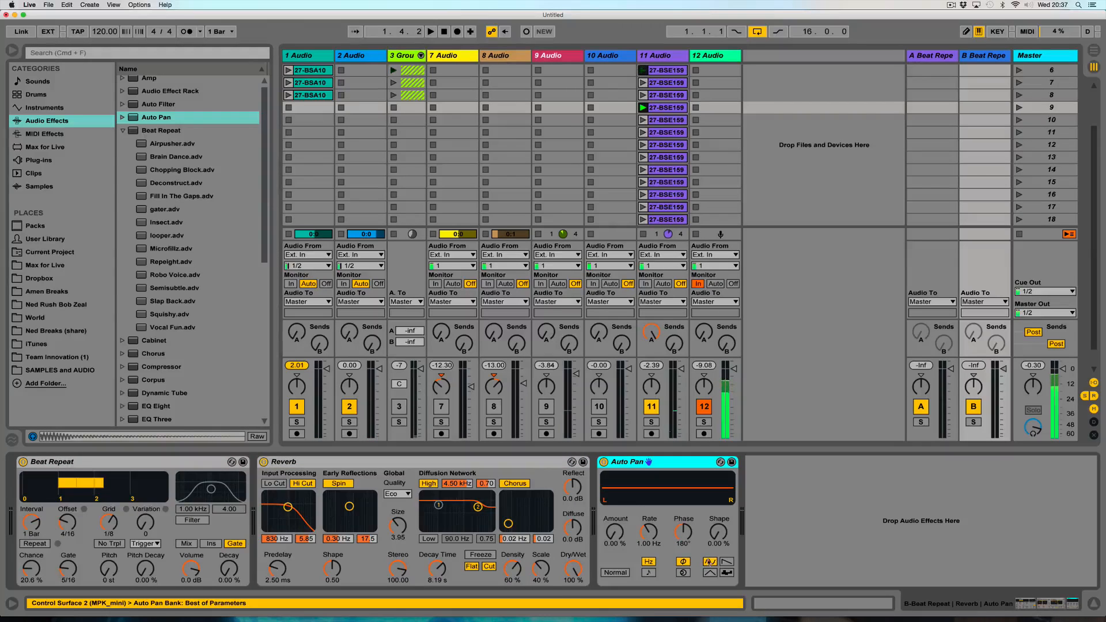
left_click(615, 573)
left_click_drag(623, 543, 623, 512)
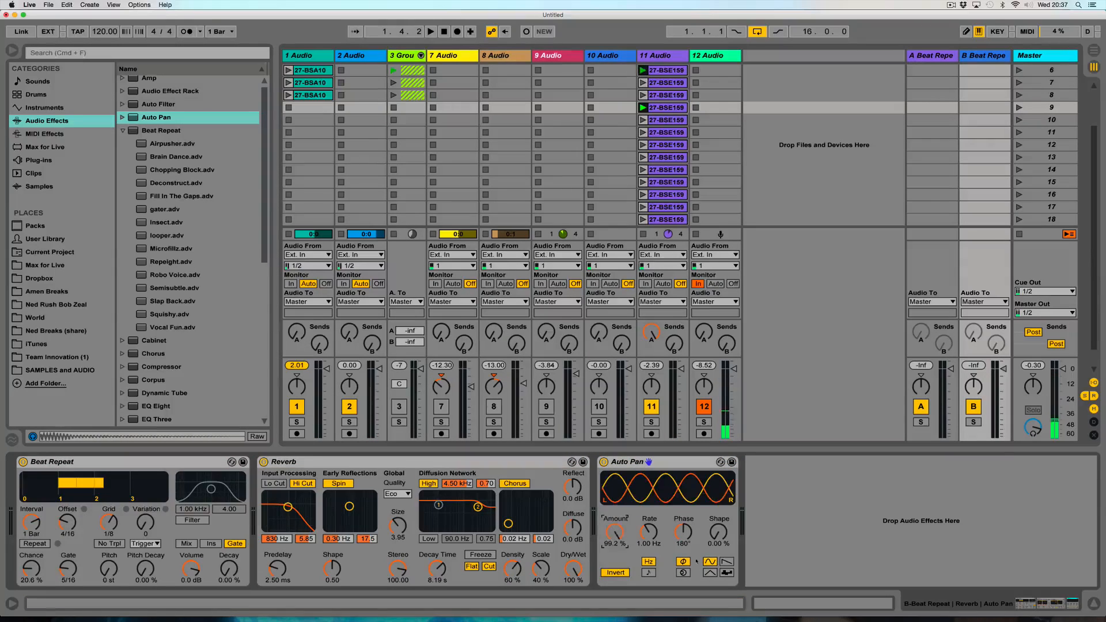
- Give the Auto Pan a sawtooth waveform, a tempo-synced rate of 1/16 and a phase of 0°
left_click(727, 562)
left_click(649, 573)
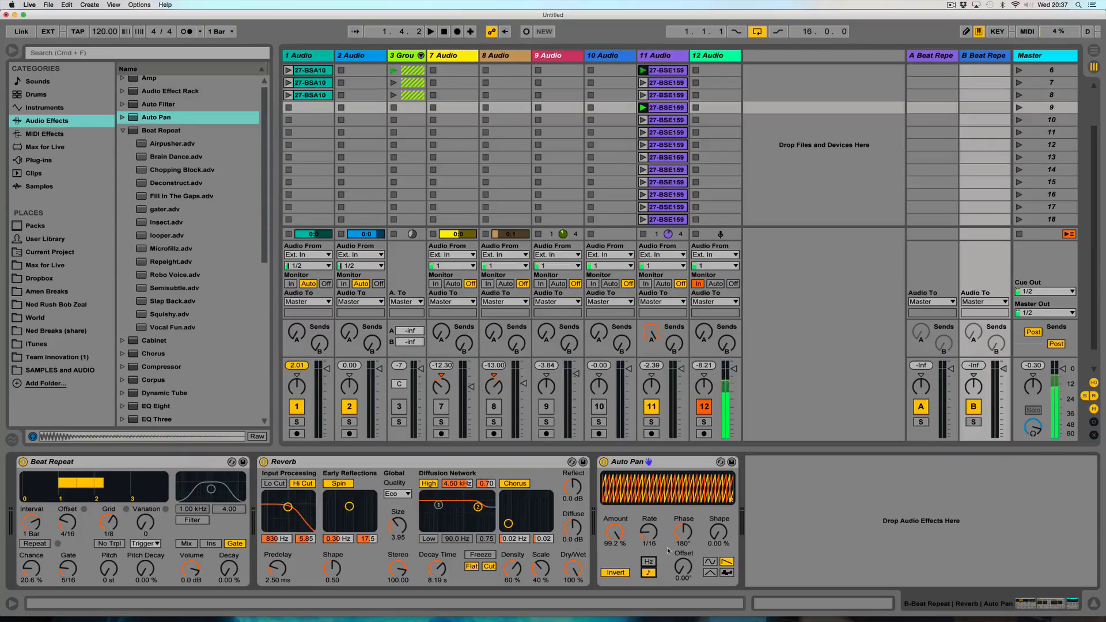
left_click_drag(683, 532, 683, 571)
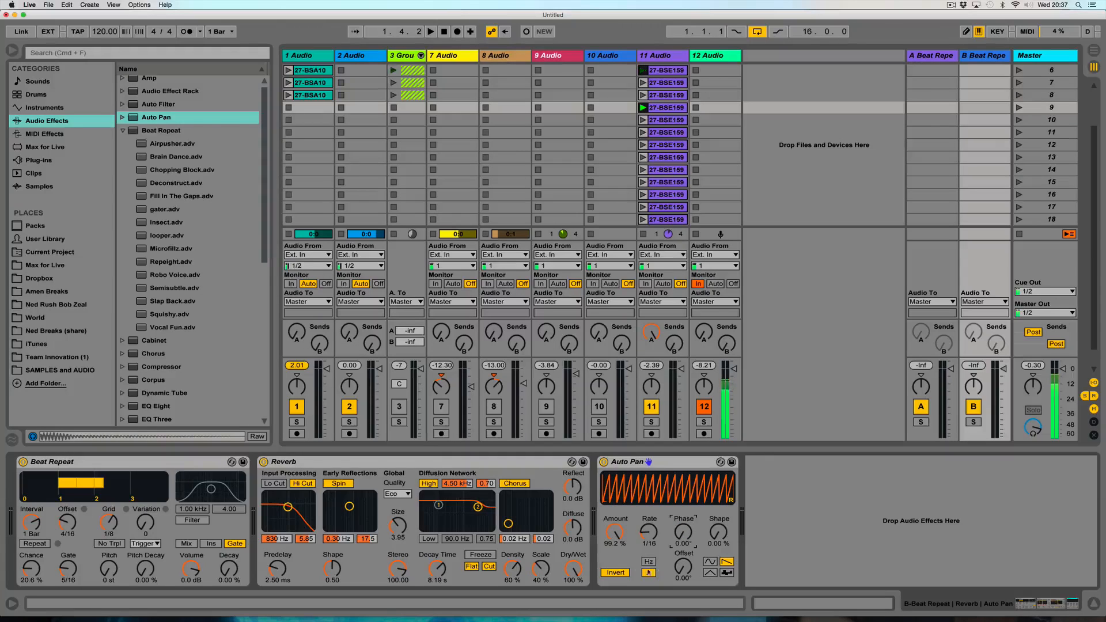
left_click(683, 566)
mouse_move(684, 532)
left_mouse_down()
mouse_move(683, 520)
mouse_move(684, 542)
left_mouse_up()
- Start playback and raise track 11's send to return B
key("space")
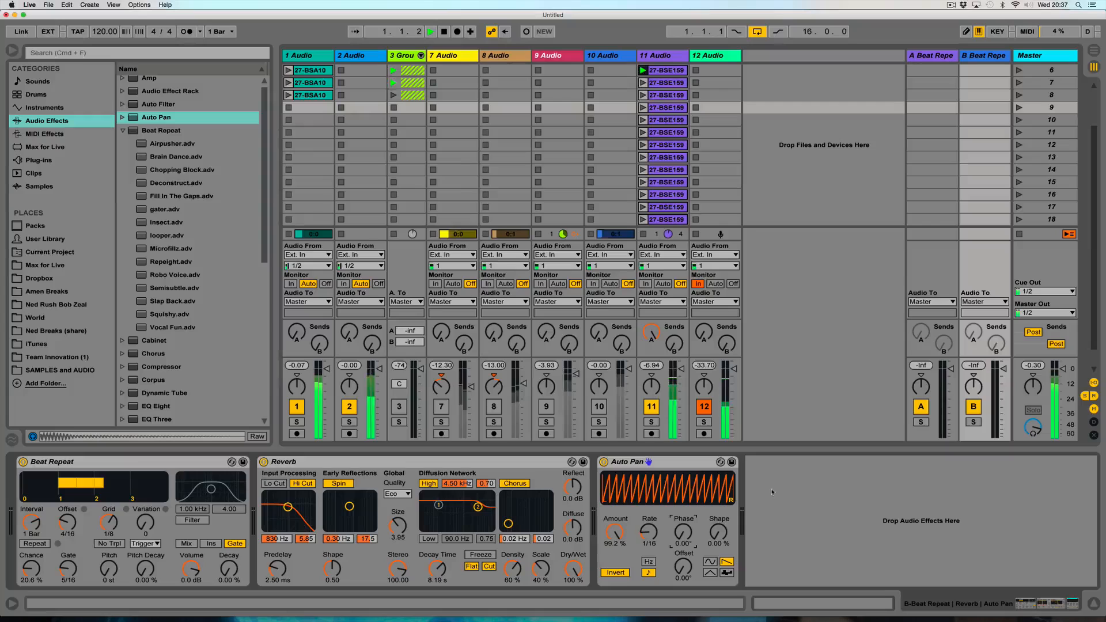
left_click_drag(674, 344, 674, 286)
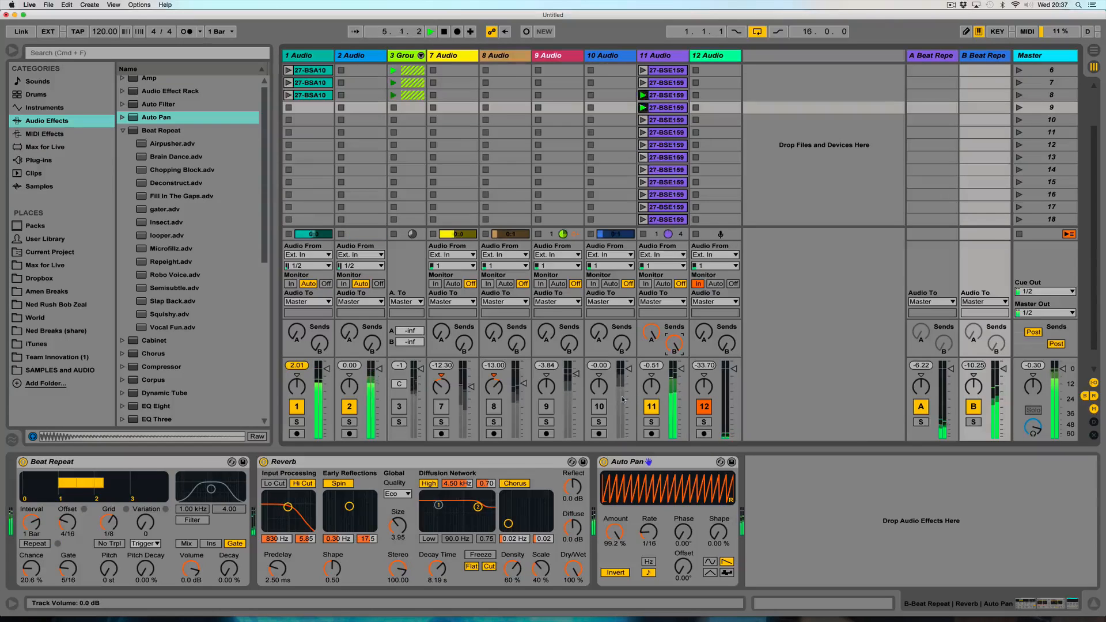
- Reduce the Reverb's size to 0.36 on return B and add an Amp with Dual output after the Auto Pan
left_click_drag(398, 525, 397, 562)
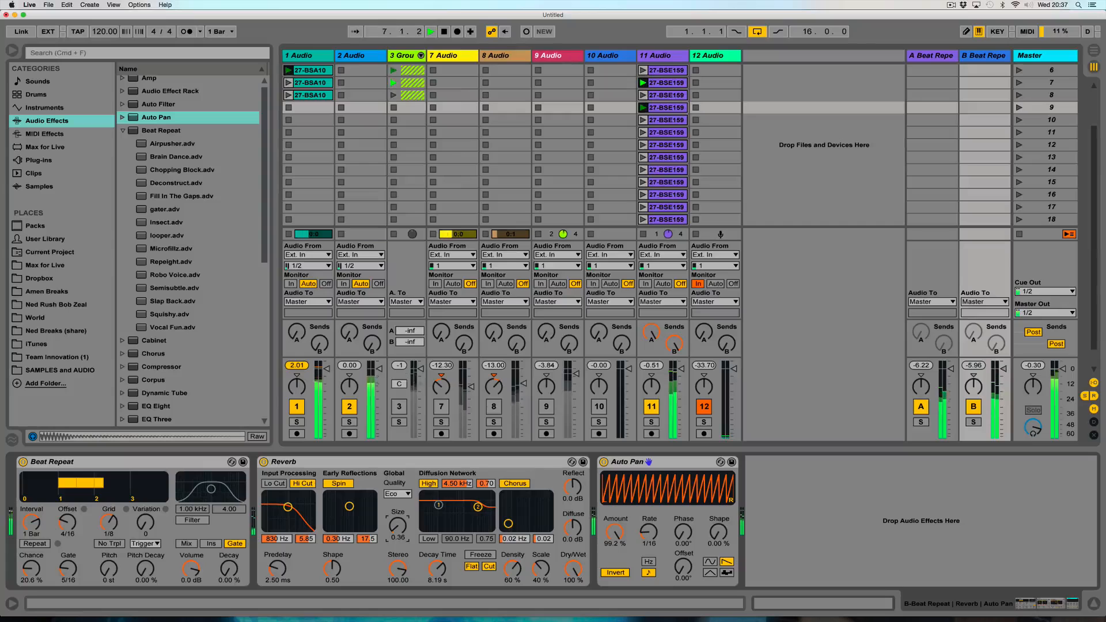
scroll(135, 175, "up", 1)
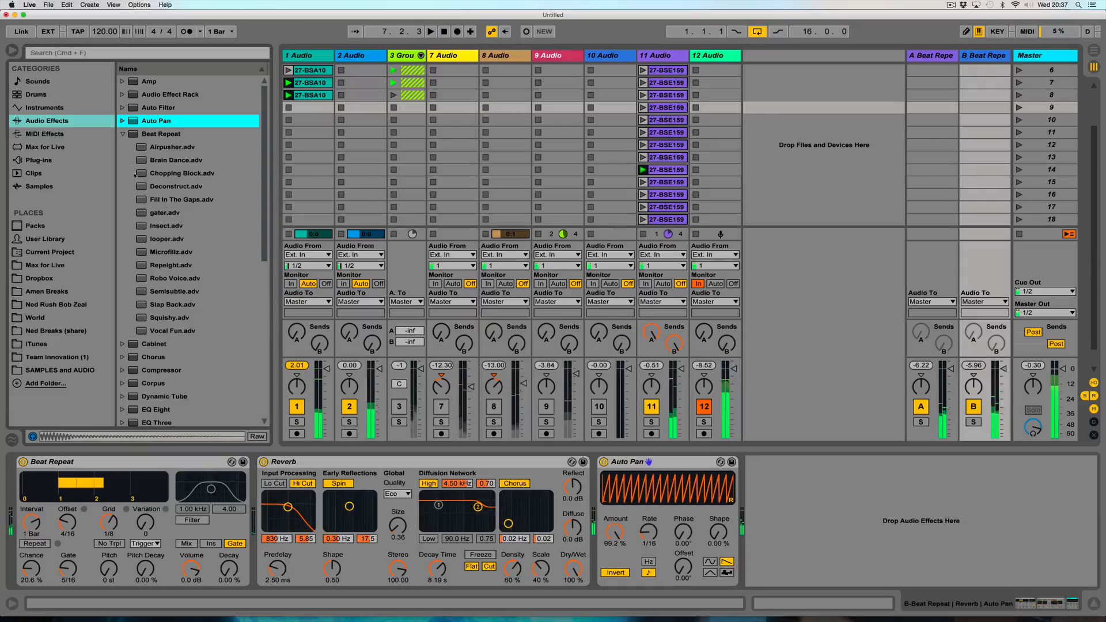
left_click(122, 135)
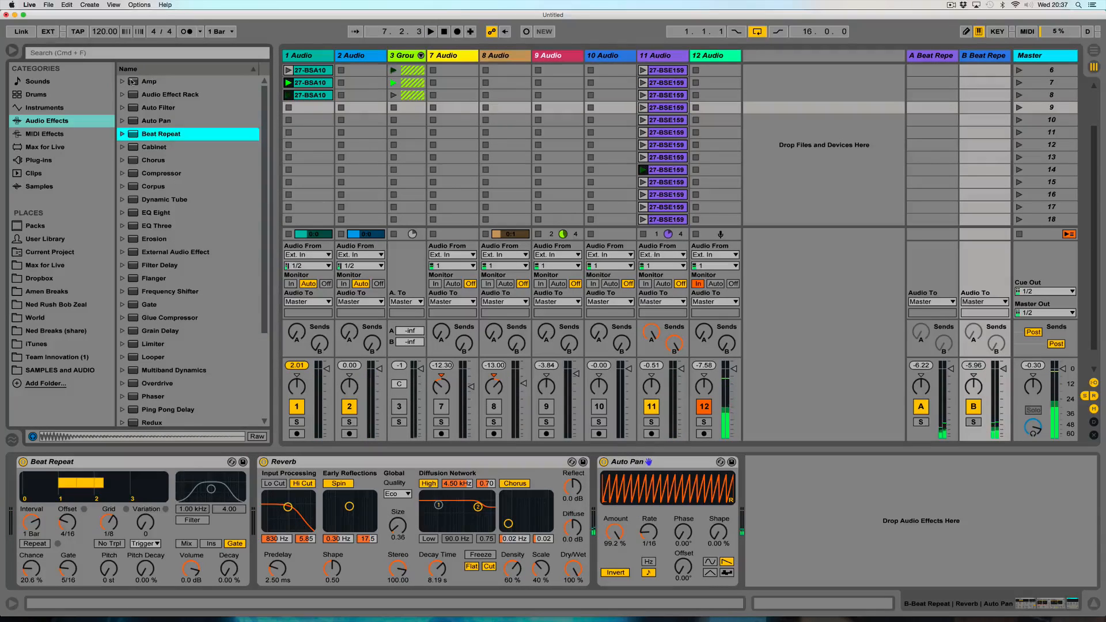
left_click_drag(133, 81, 843, 551)
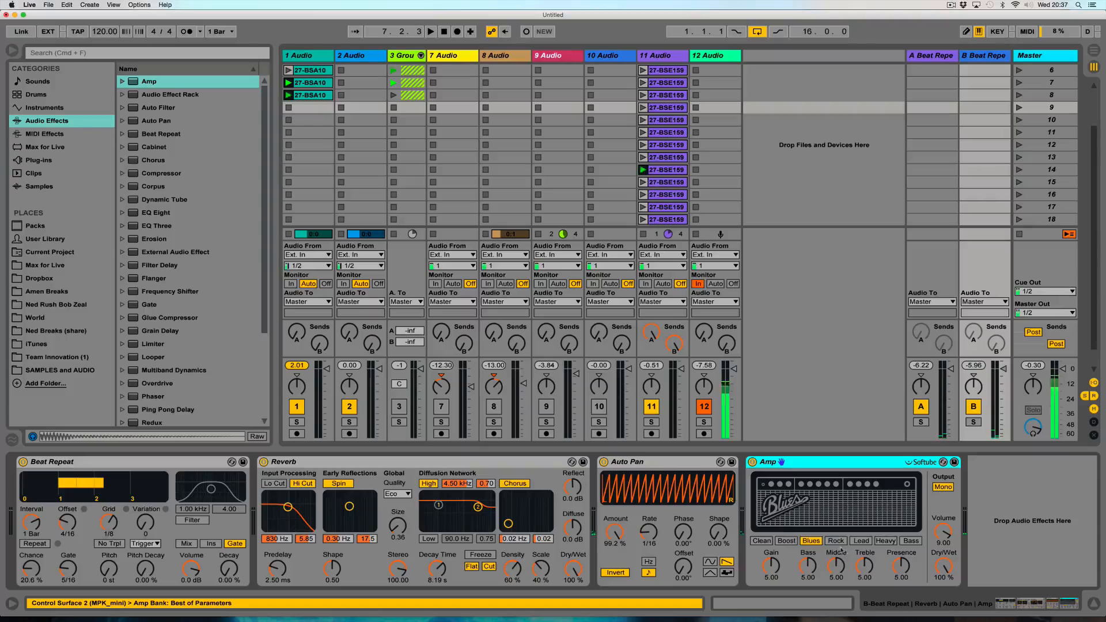
left_click(943, 487)
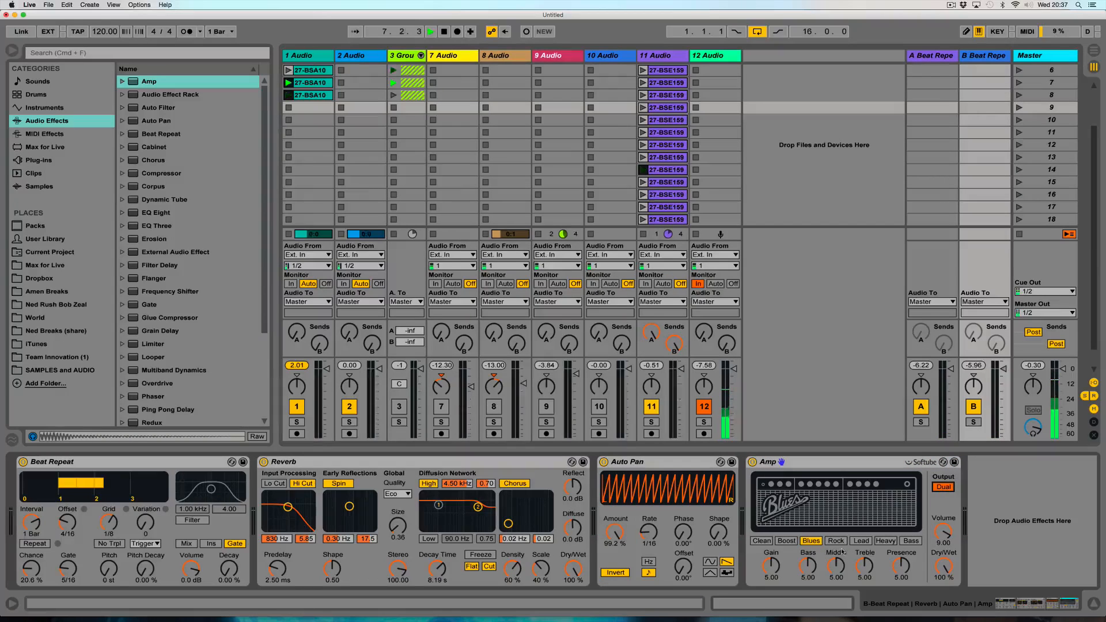
- Restart playback and set the chance of return B's Beat Repeat to 37.3 %
key("space")
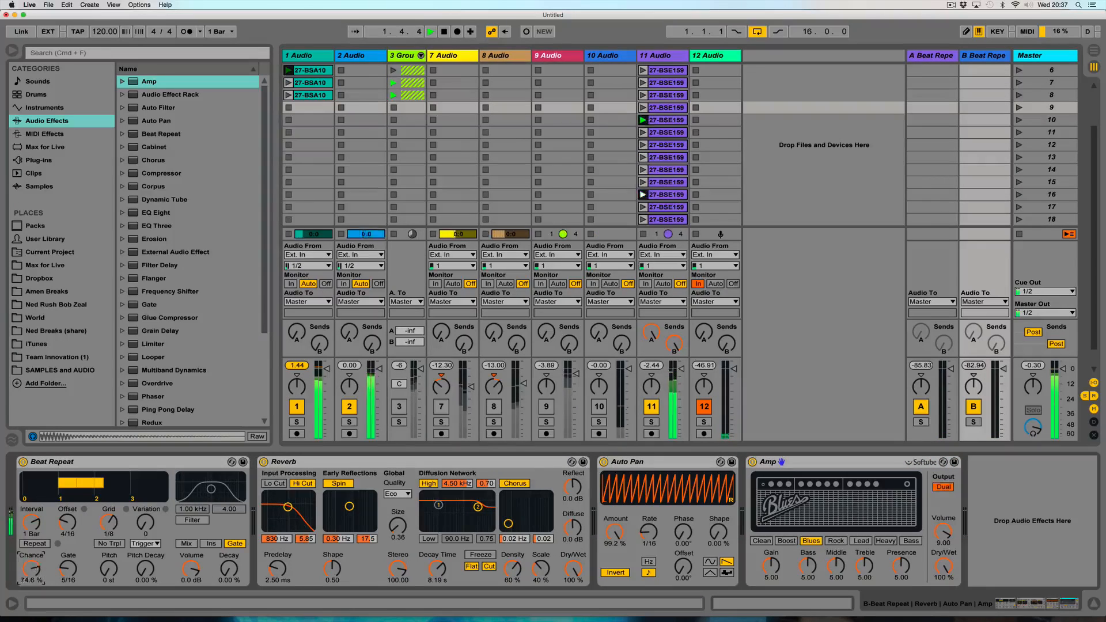
mouse_move(31, 569)
left_mouse_down()
mouse_move(30, 552)
mouse_move(31, 571)
left_mouse_up()
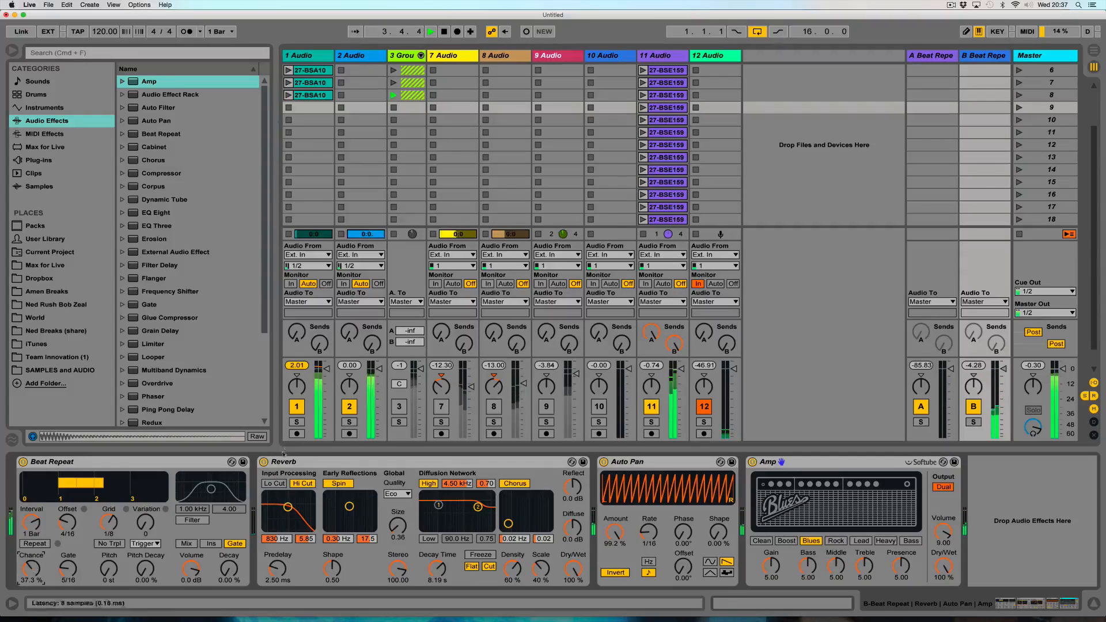
- Reactivate group 3 and tracks 7 and 8 during playback, and launch scene 1
left_click(399, 406)
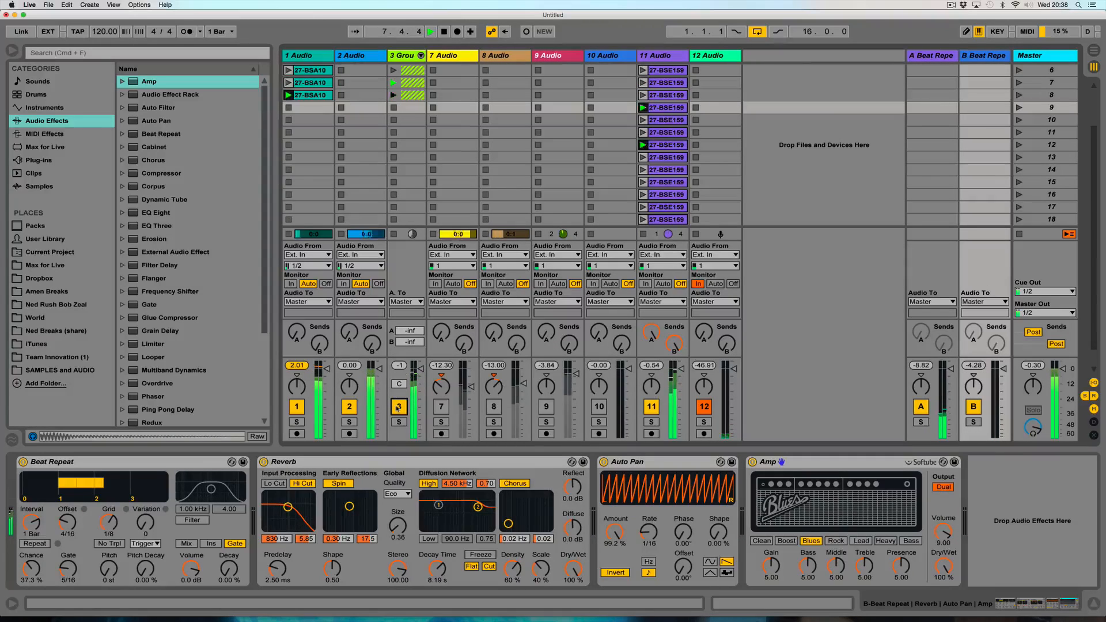
left_click(441, 407)
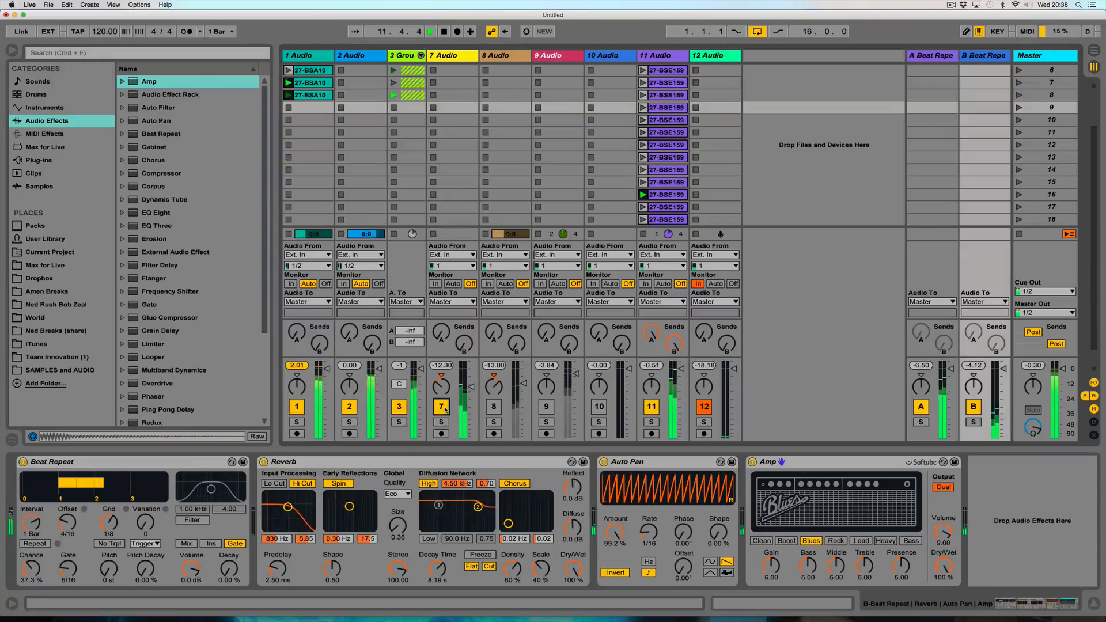
left_click(494, 406)
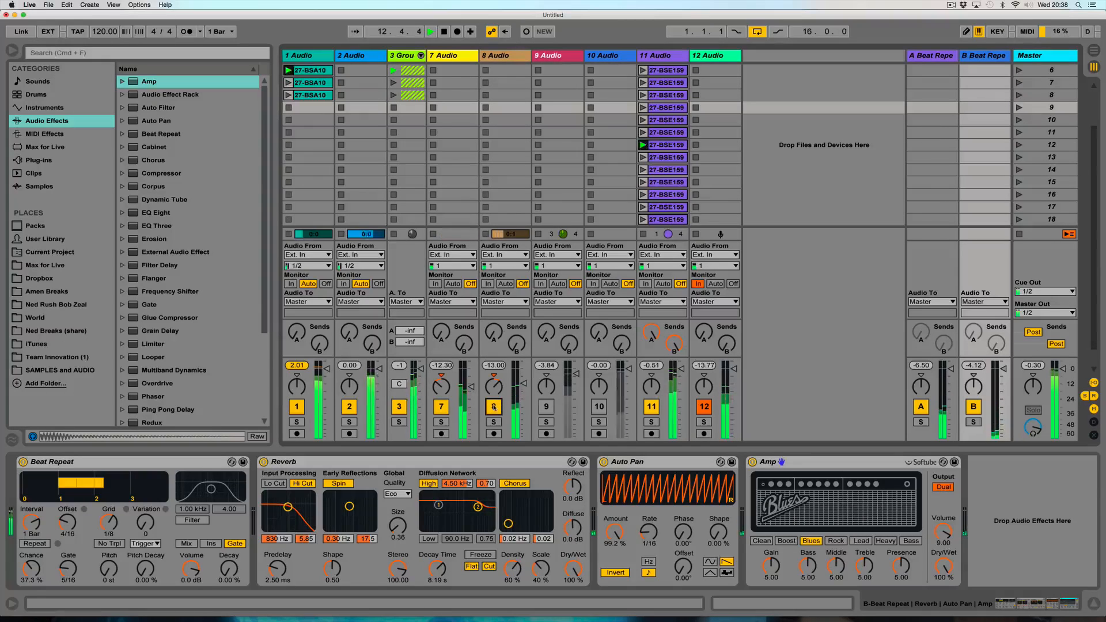
scroll(1014, 115, "up", 5)
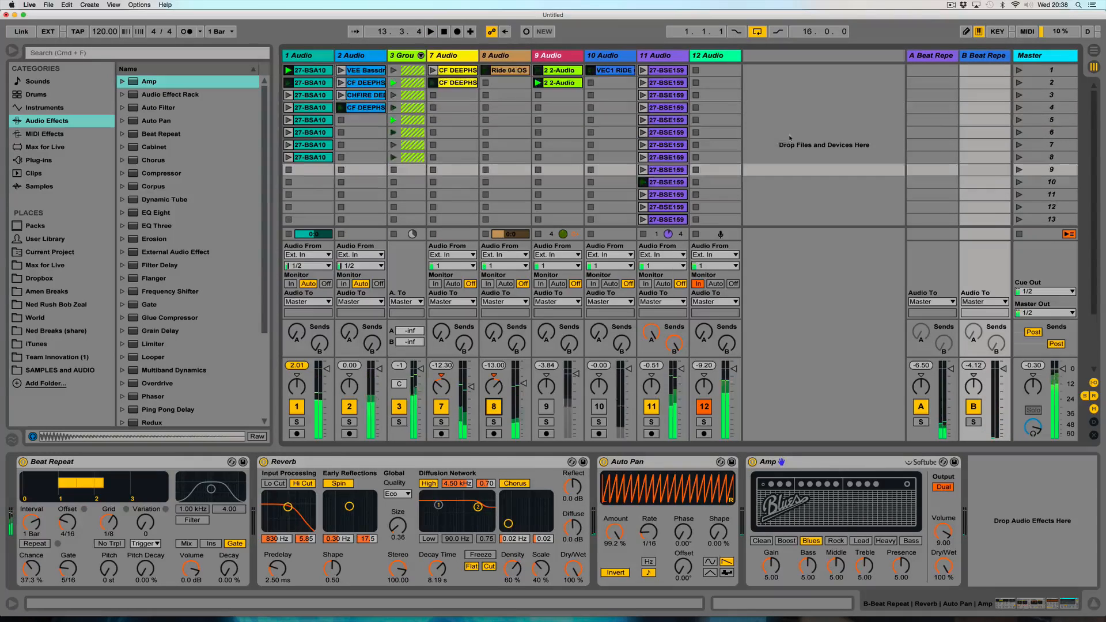
left_click(1019, 70)
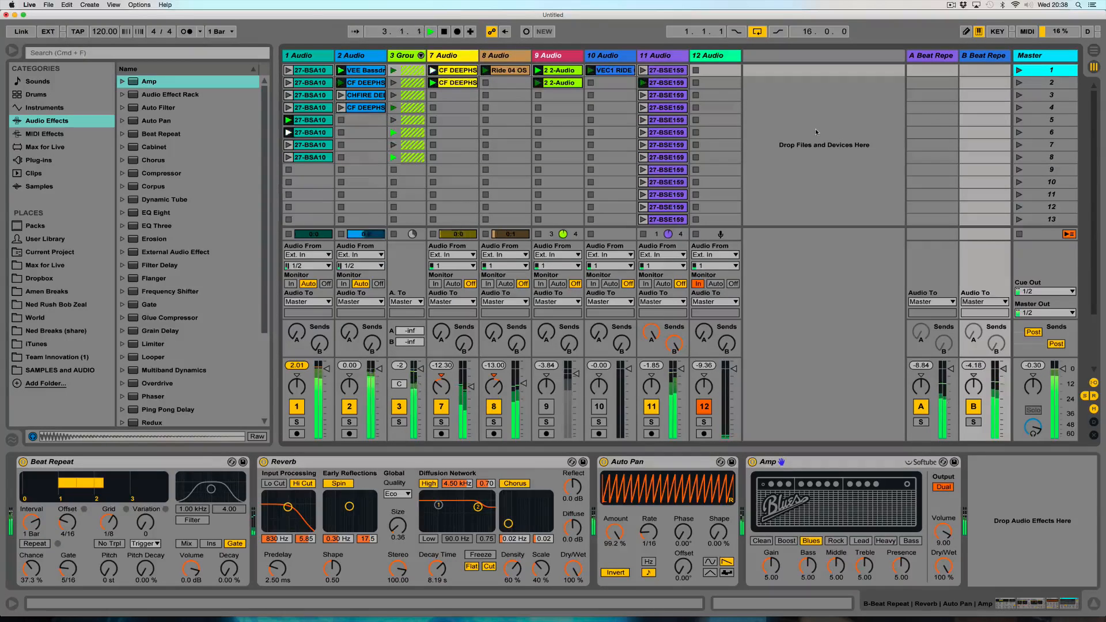
- Set return B's Amp to gain 4.21, bass 3.17 and presence 7.62, and switch its Auto Pan to Normal
left_click(979, 55)
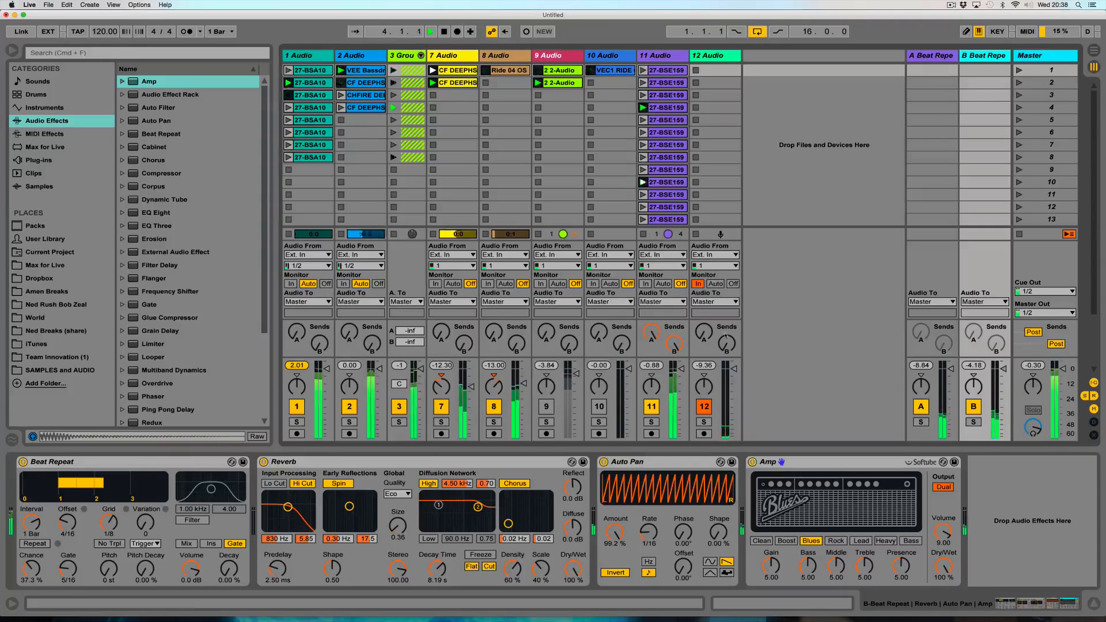
left_click_drag(771, 566, 771, 576)
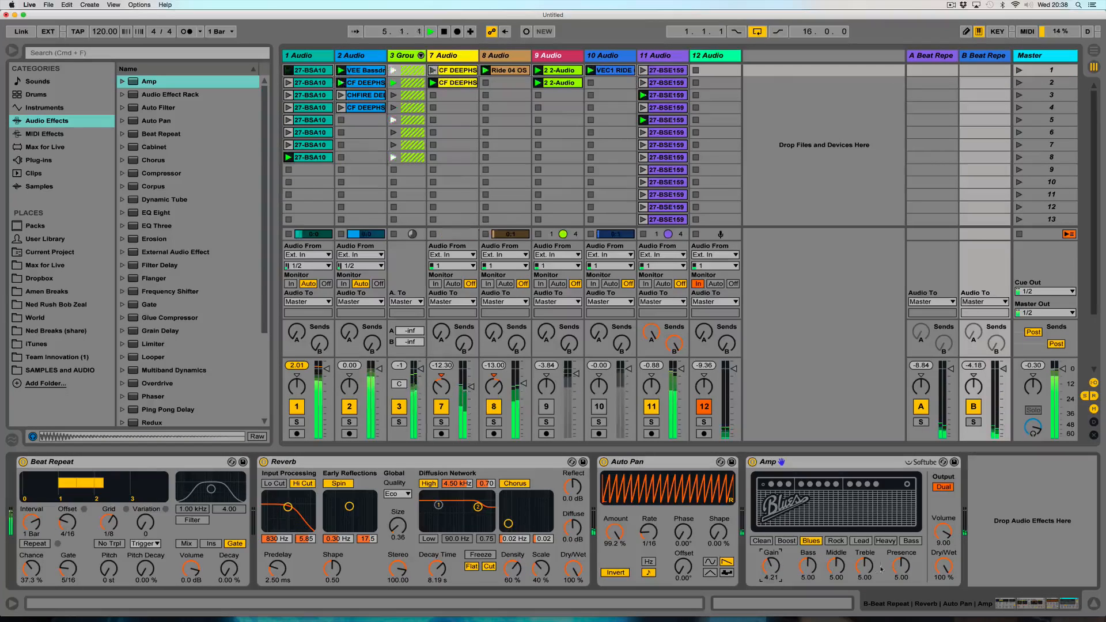
left_click_drag(901, 566, 901, 536)
left_click_drag(807, 566, 807, 587)
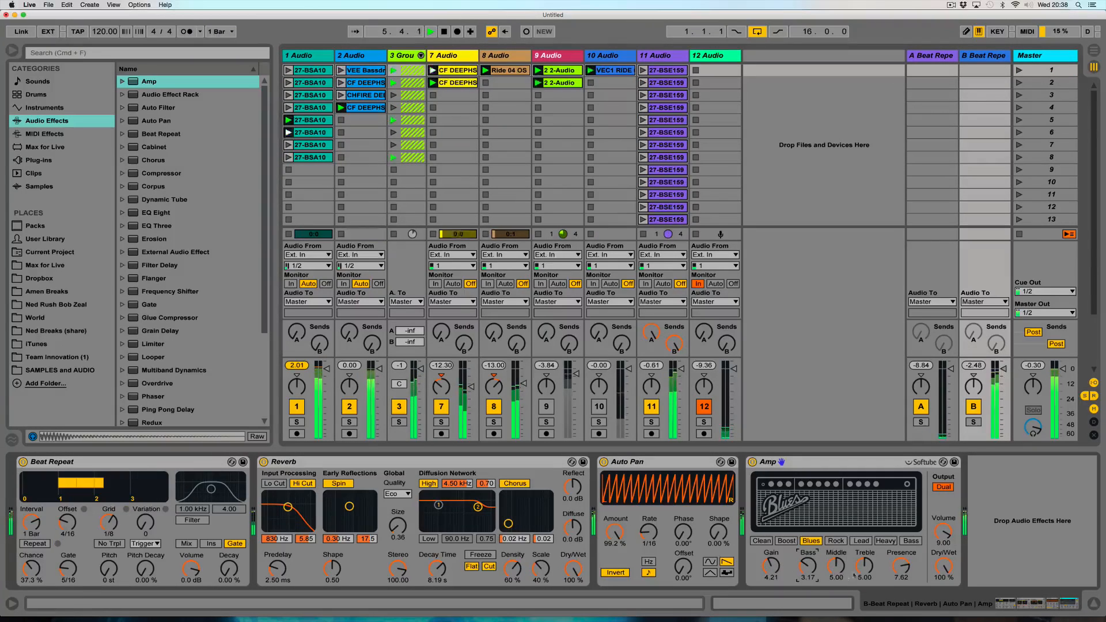
left_click(1004, 369)
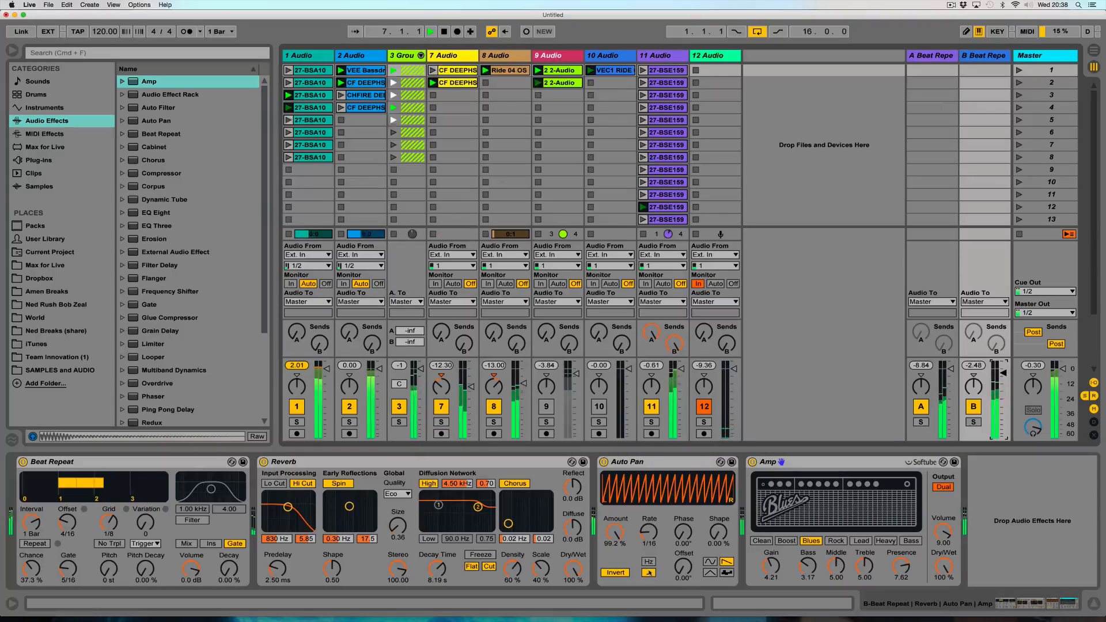
left_click(616, 573)
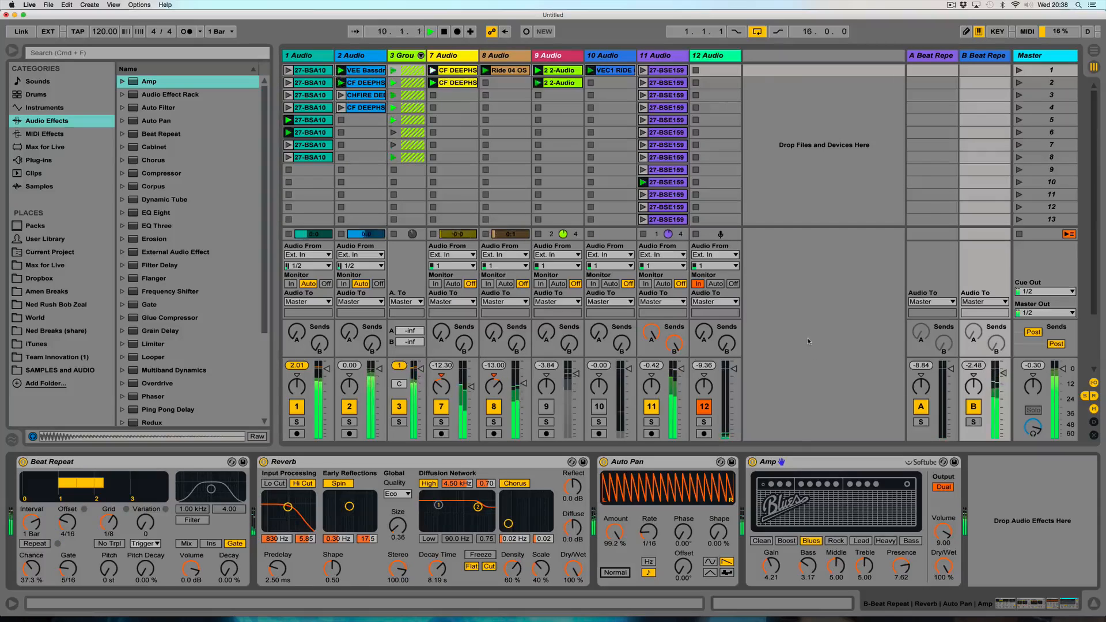
- Insert a third return track and put a Reverb on it
left_click(407, 56)
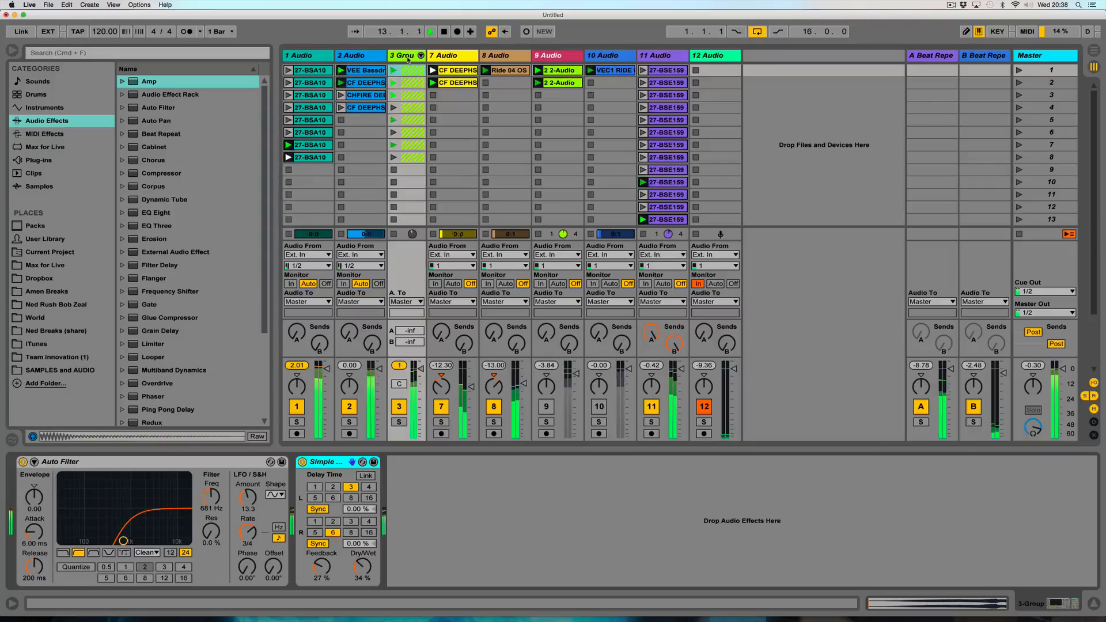
left_click(971, 56)
right_click(971, 58)
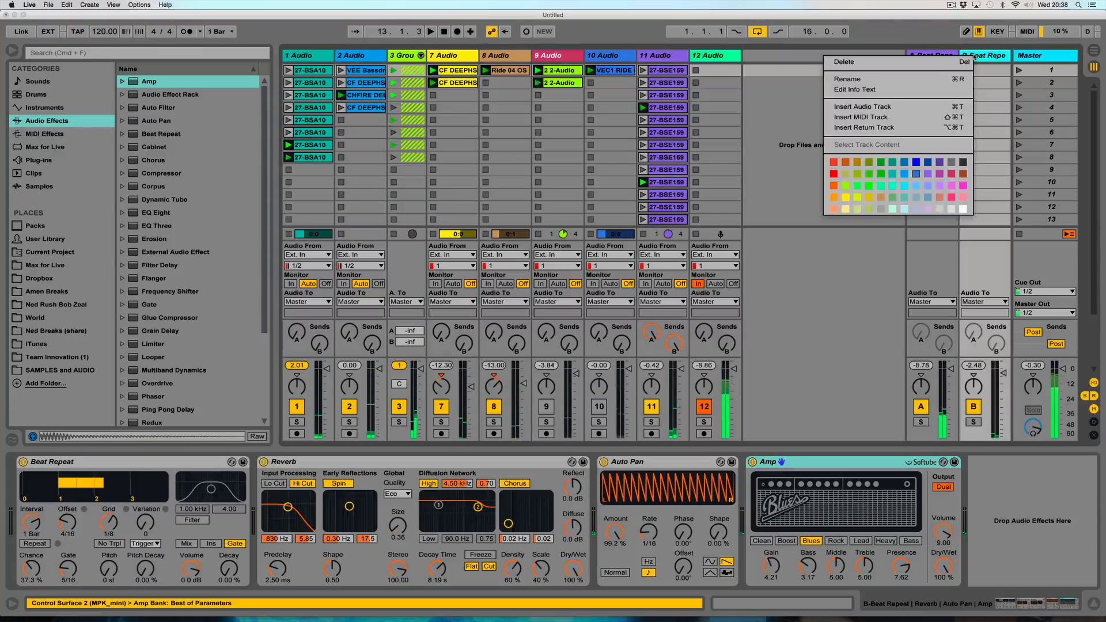
left_click(974, 126)
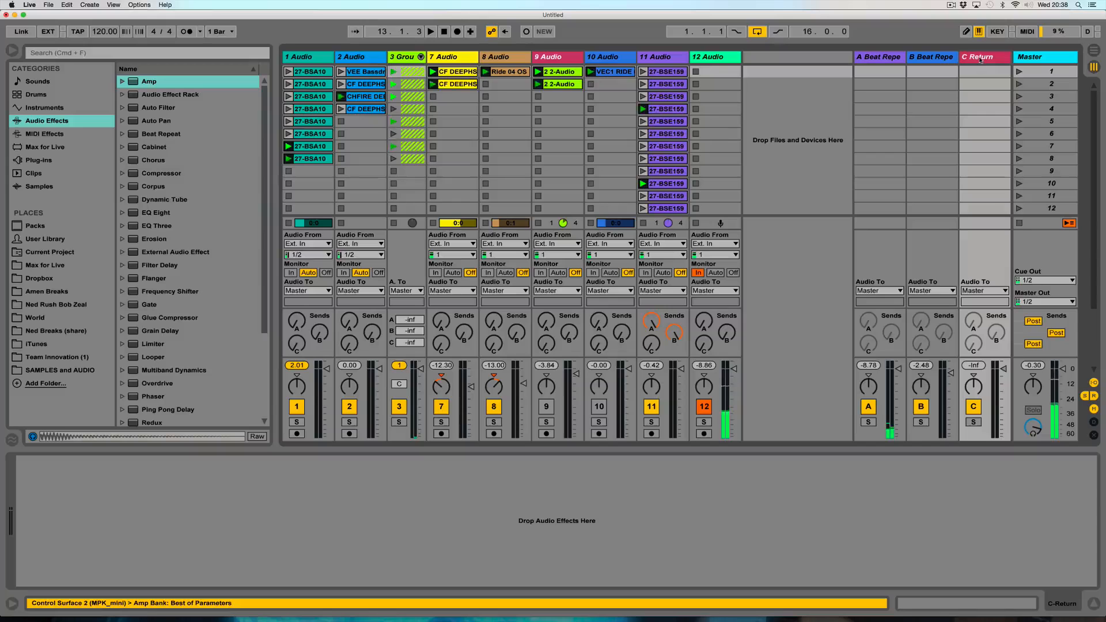
scroll(219, 323, "down", 4)
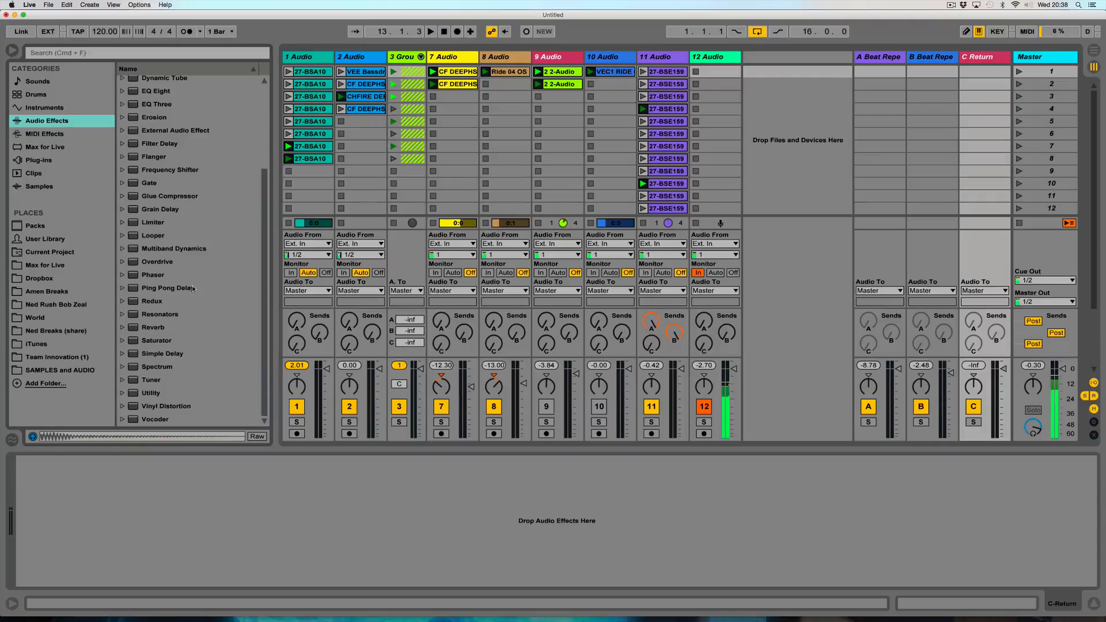
left_click_drag(153, 326, 518, 553)
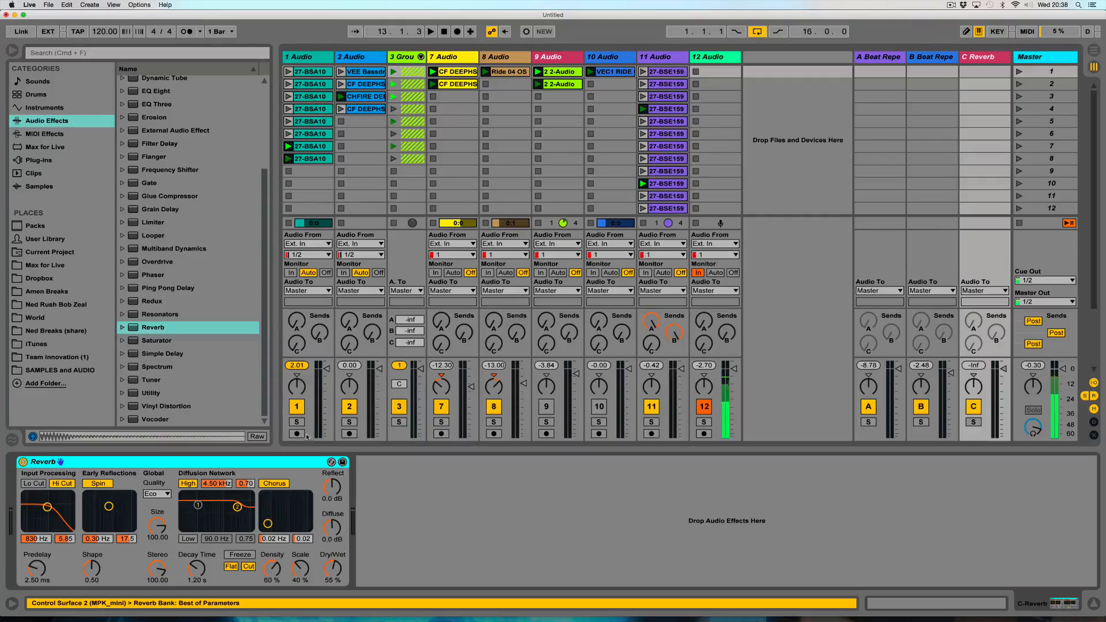
- Raise group 3's send C to 0 with return C's Reverb at 100 % wet, and output the group to Sends Only
left_click_drag(414, 341, 414, 259)
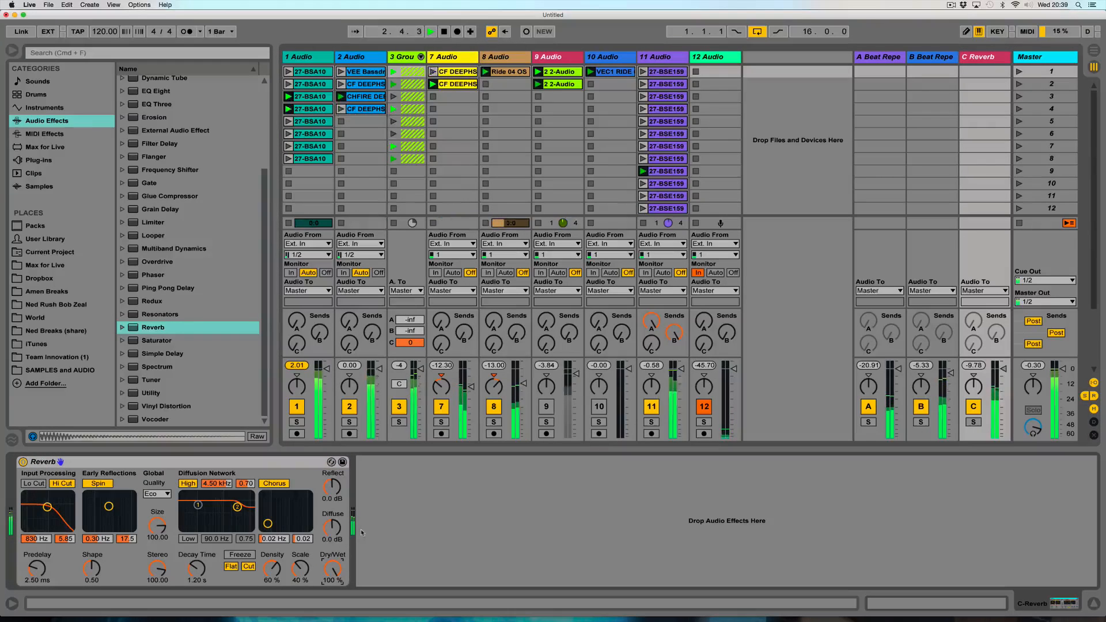
left_click_drag(333, 569, 332, 532)
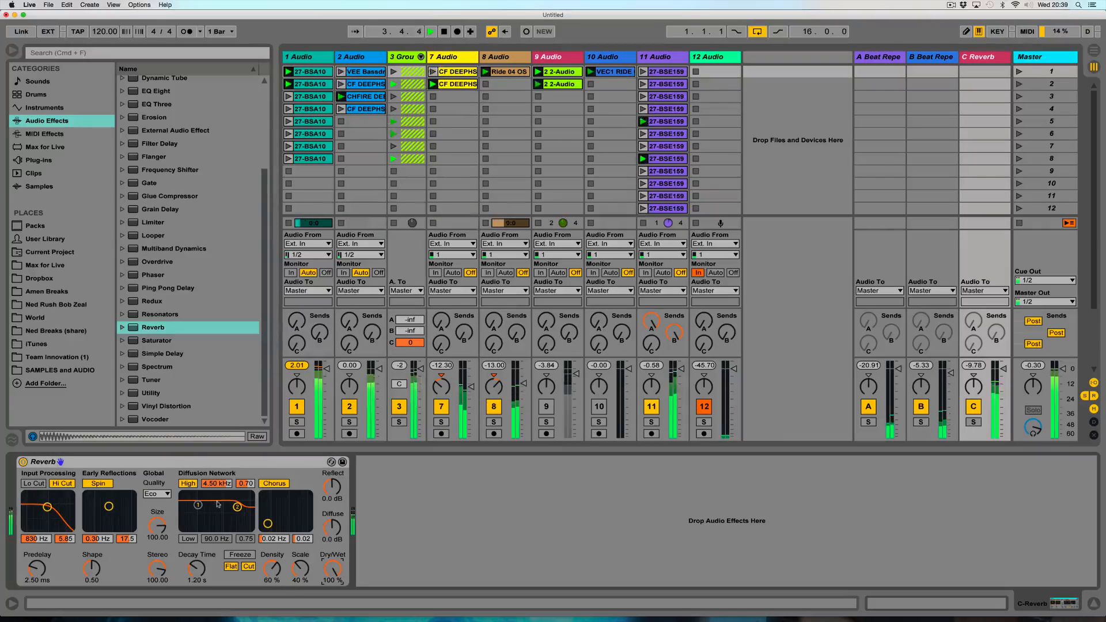
left_click(406, 291)
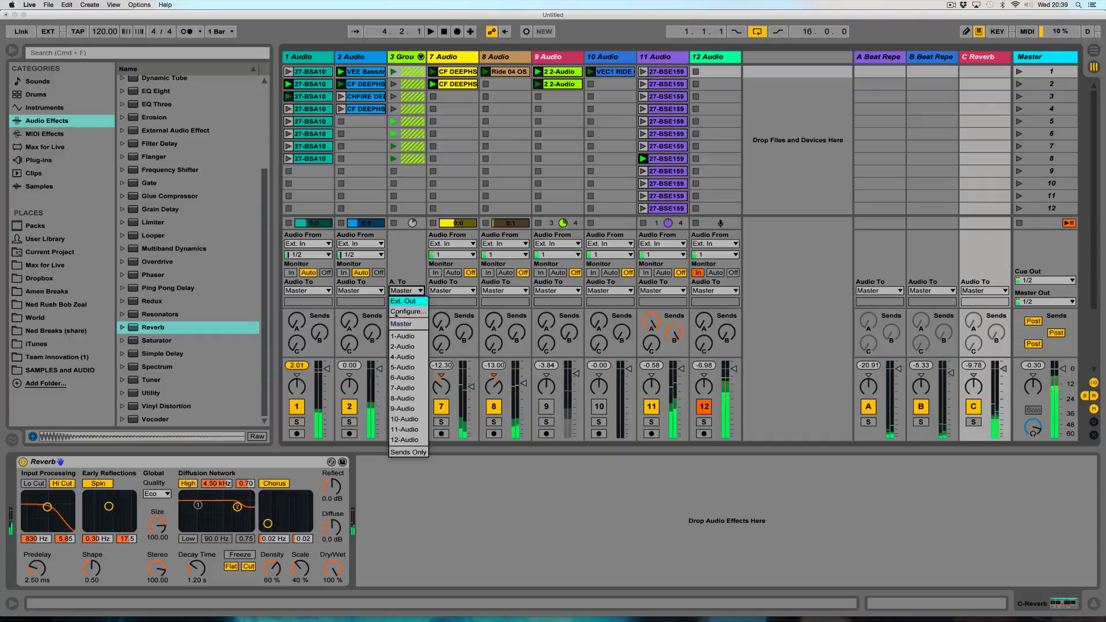
left_click(390, 450)
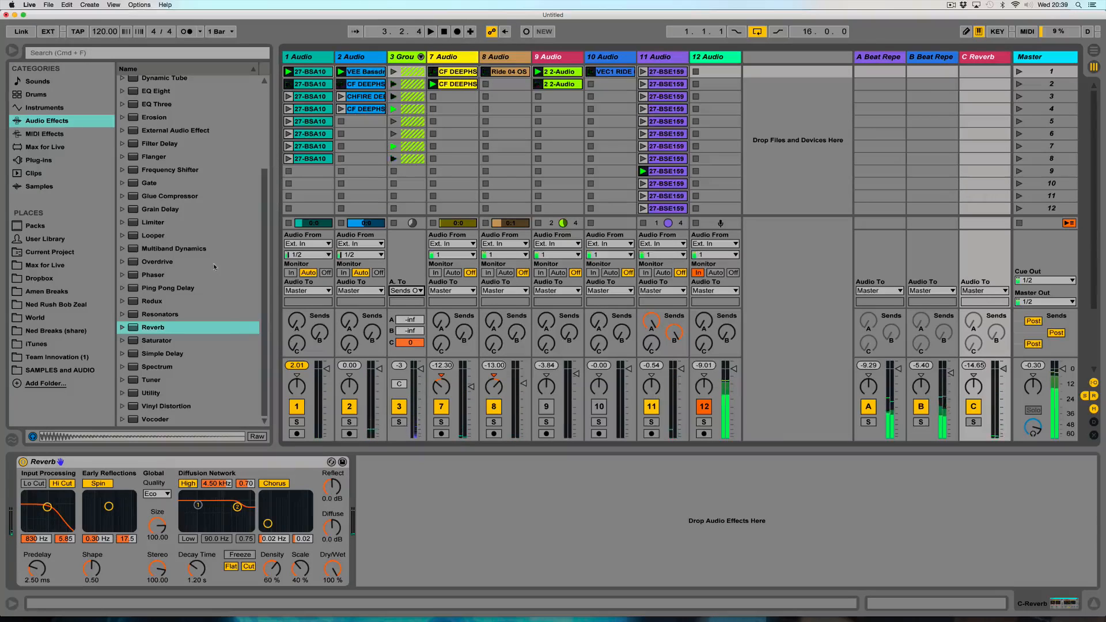
- Add a Grain Delay before the Reverb on return C, and solo group 3 and return C
left_click_drag(146, 209, 17, 478)
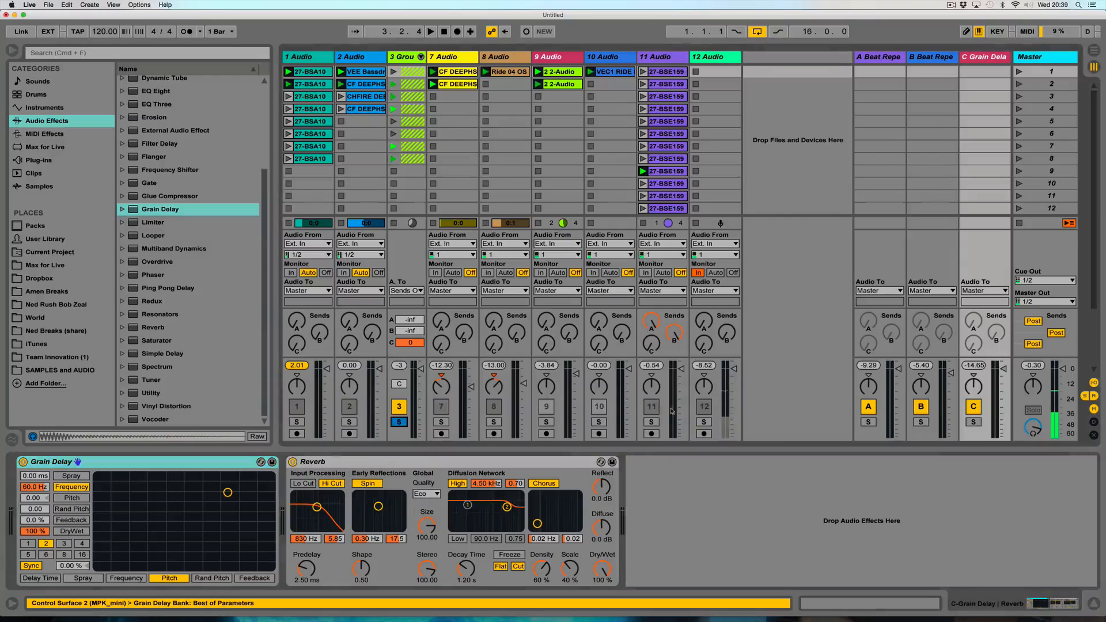
left_click(399, 422)
left_click(977, 423)
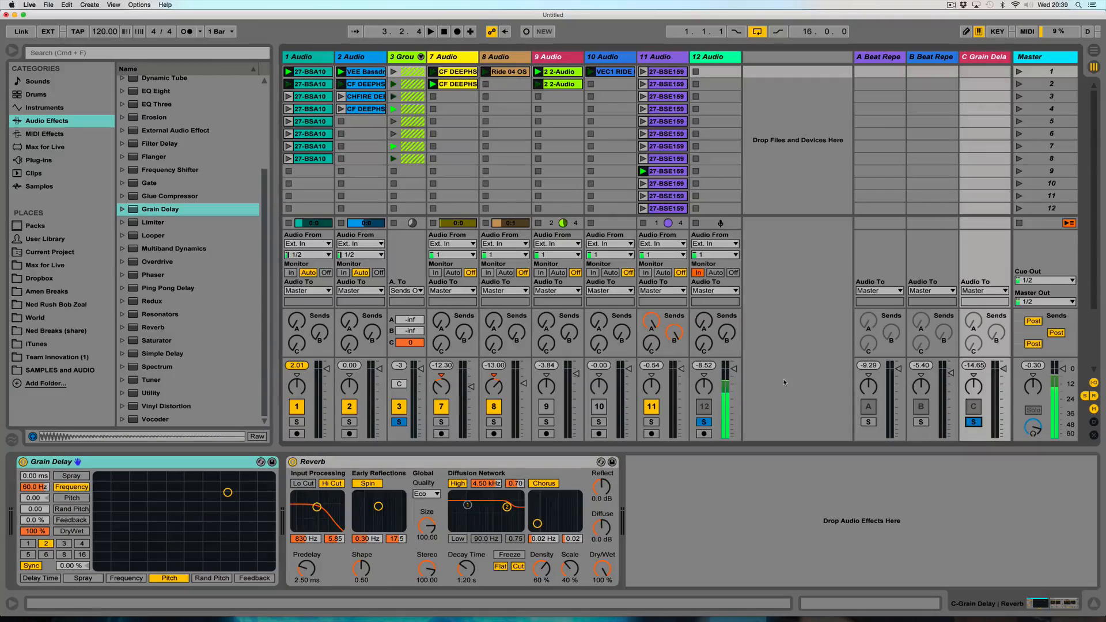
- Set the Grain Delay to pitch 12.0 and frequency 5.38 Hz, with an unsynced delay time of 9.93 ms
left_click_drag(34, 499, 35, 442)
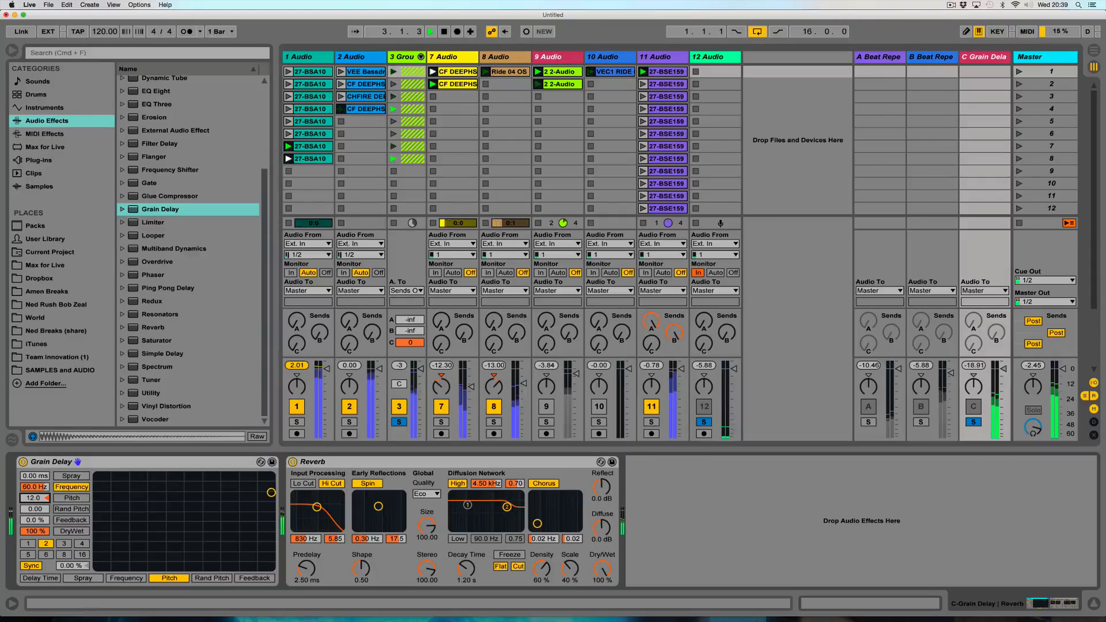
left_click_drag(34, 488, 35, 534)
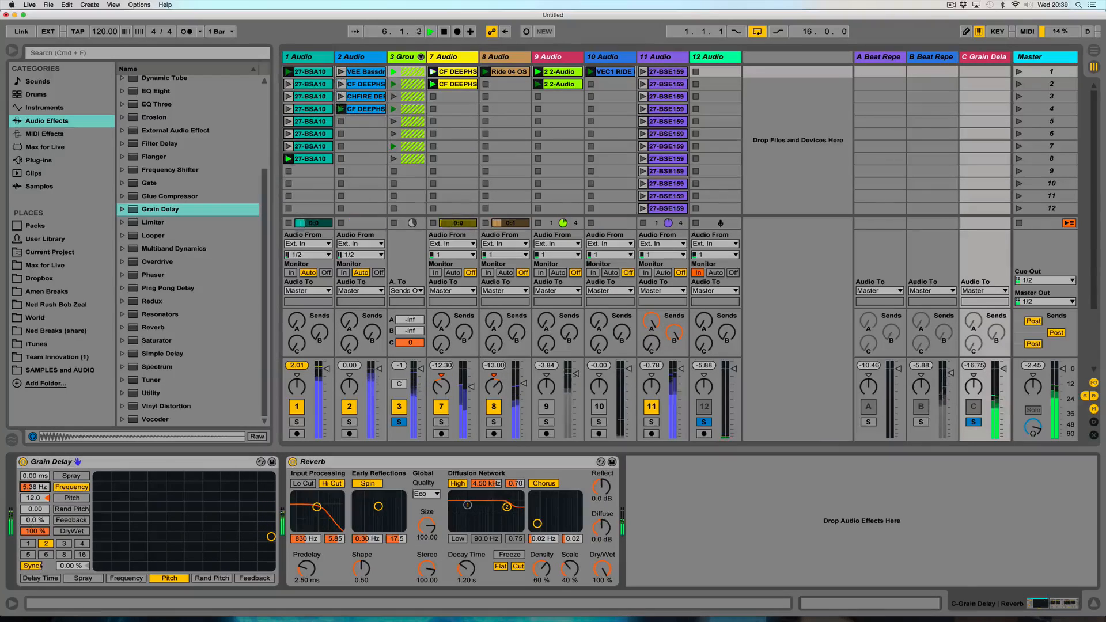
left_click(33, 566)
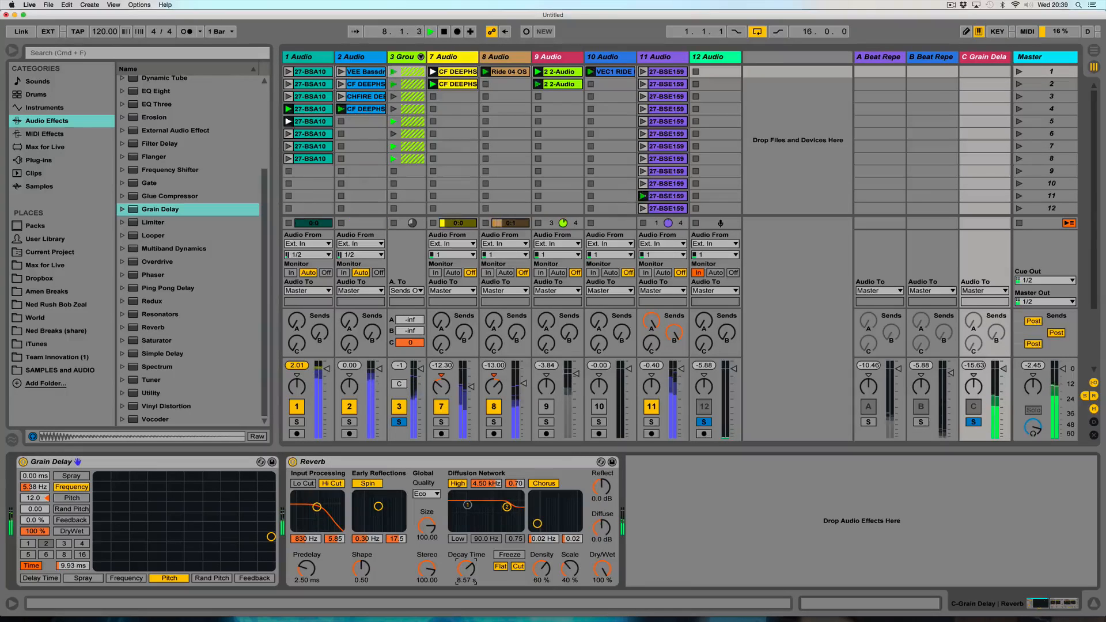
- Lengthen return C's Reverb decay to 8.19 s and enable its low diffusion filter at 261 Hz and 0.20
left_click(458, 540)
left_click_drag(467, 505, 481, 527)
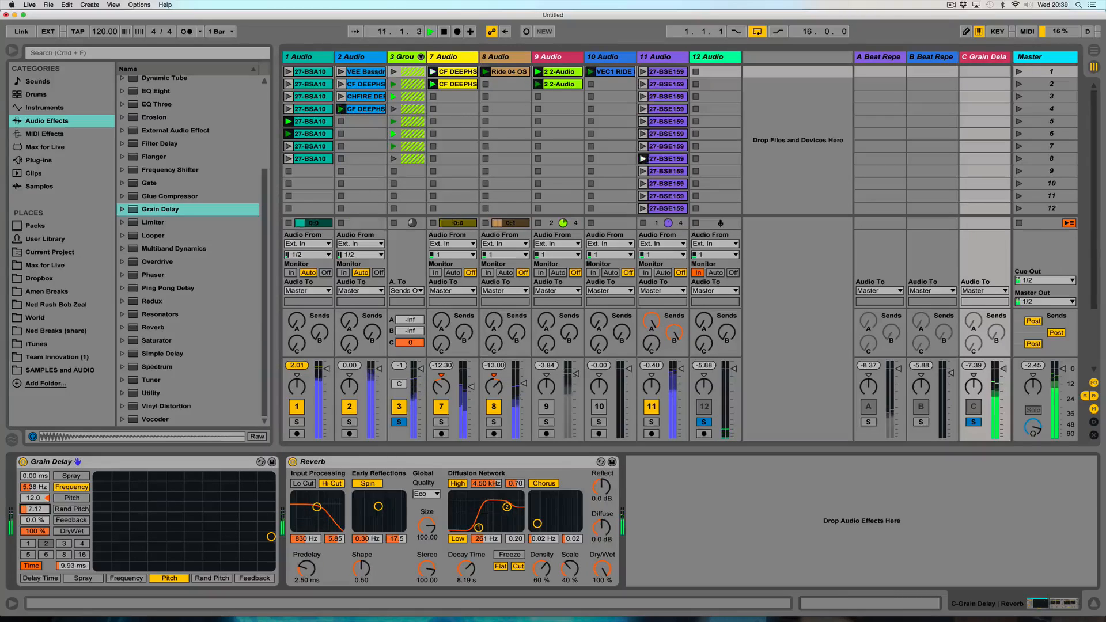
- Set the Grain Delay's spray to 48.8 ms, random pitch to 8.85 and feedback to 84 %, and unsolo return C at -2.6 dB
left_click_drag(33, 477, 33, 475)
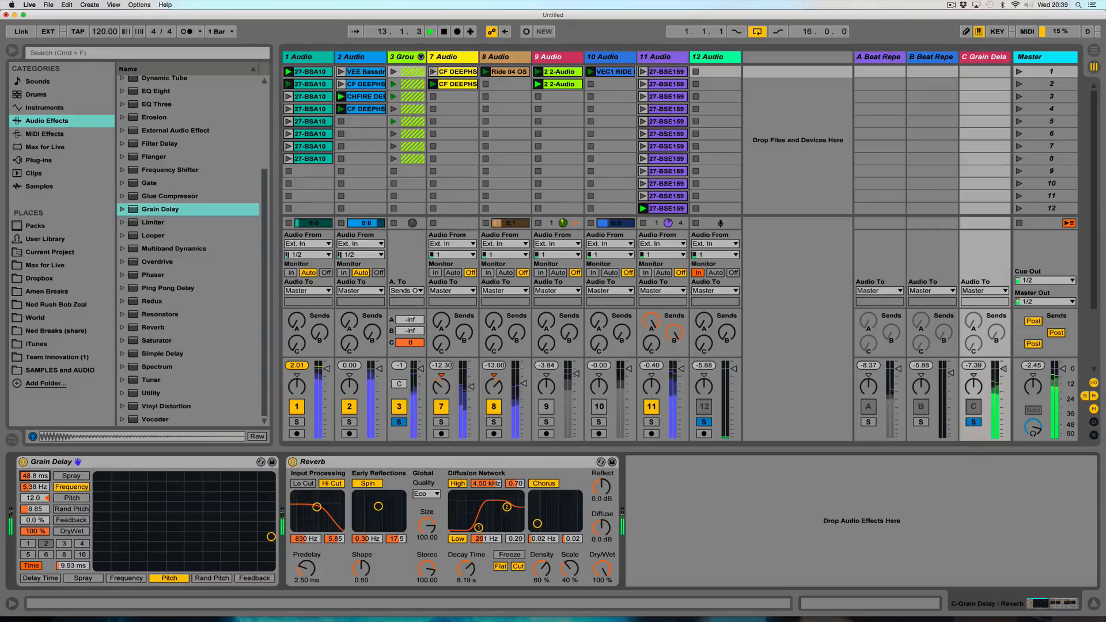
left_click_drag(33, 520, 32, 481)
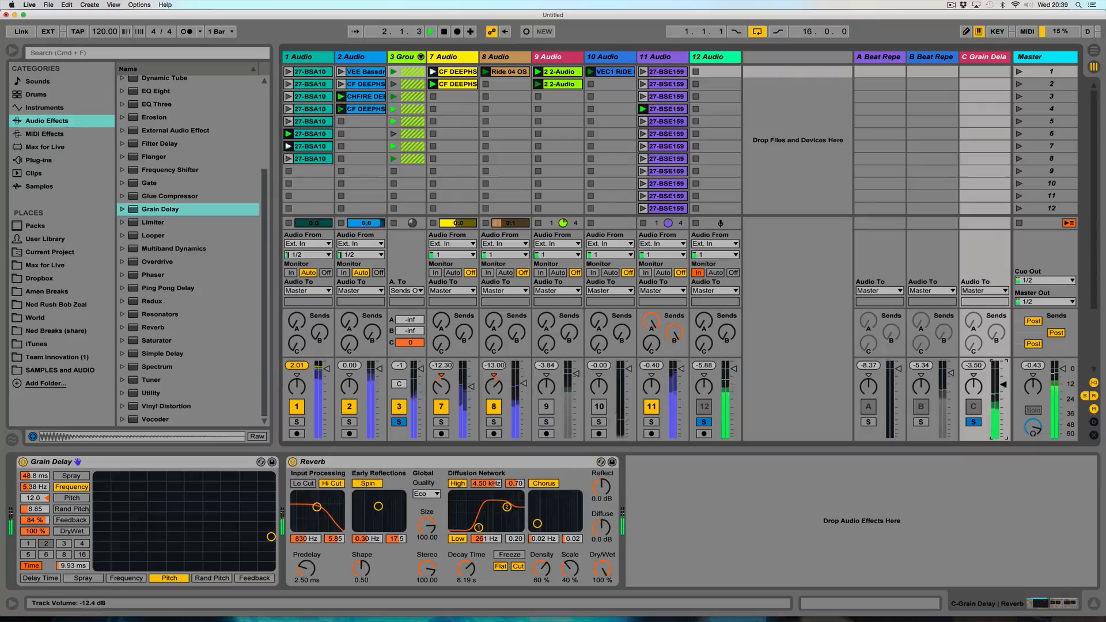
left_click(974, 422)
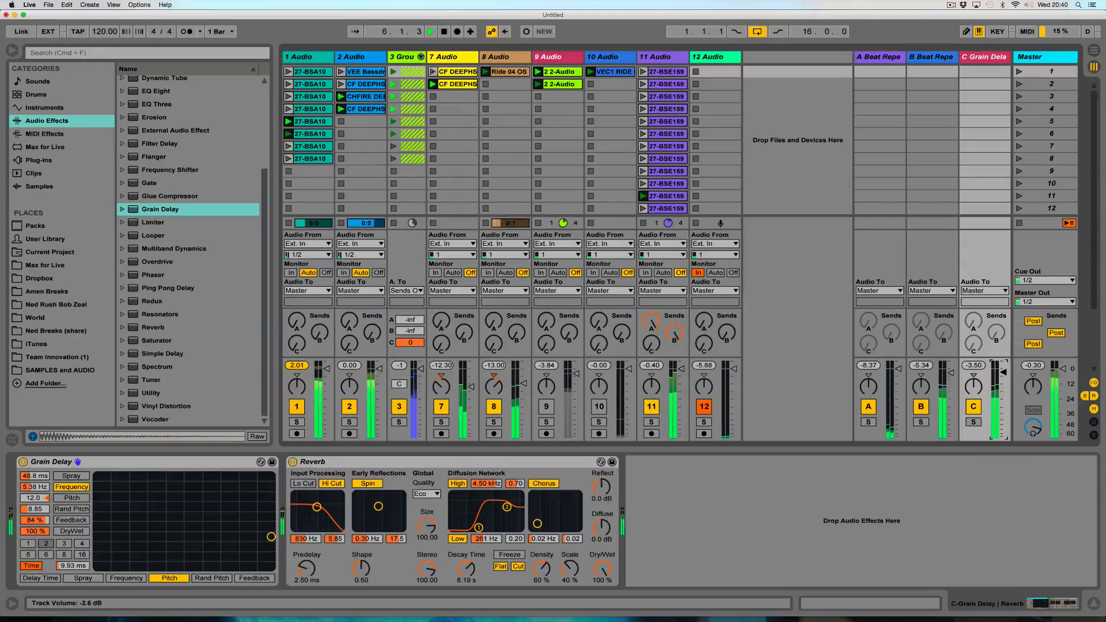
- Hide the browser and select all eight bass clips on track 1
left_click(12, 51)
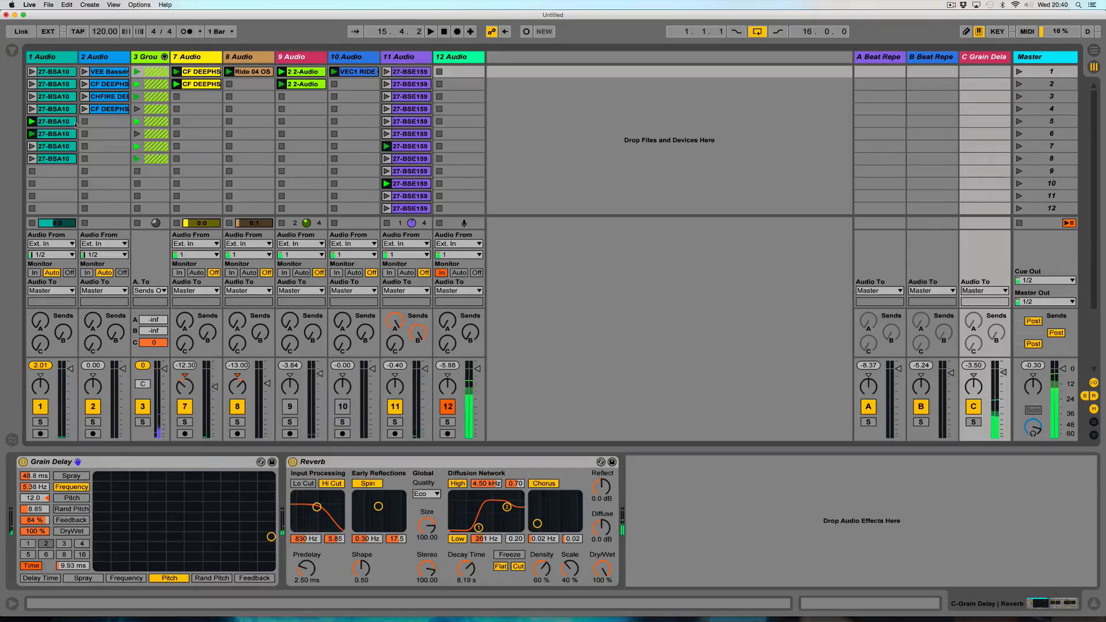
left_click(57, 72)
left_click(57, 158)
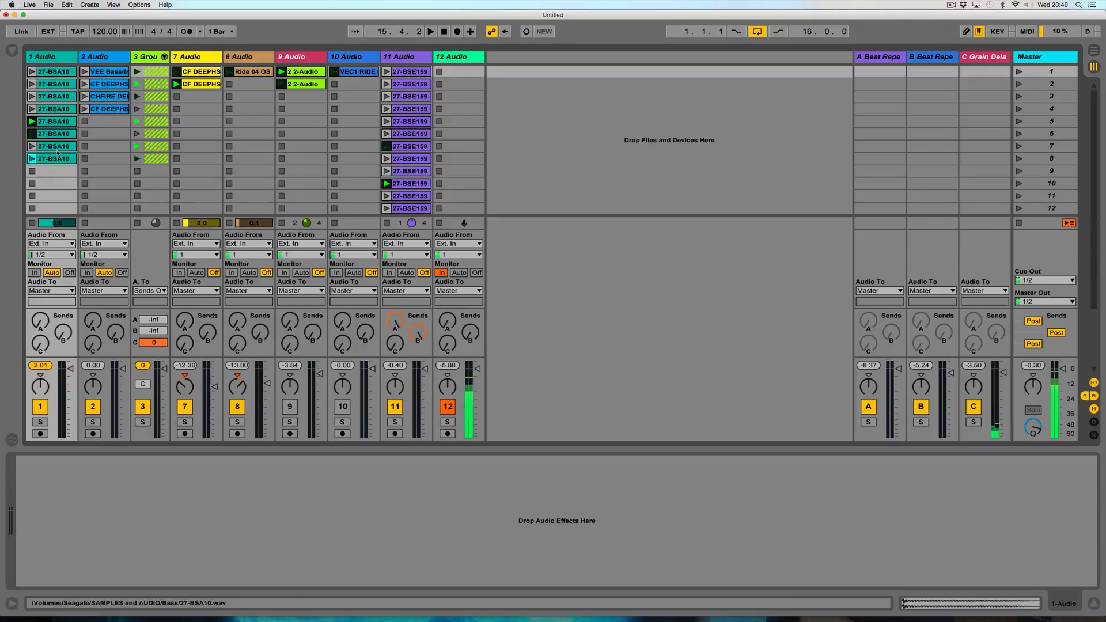
left_click(55, 72, "shift")
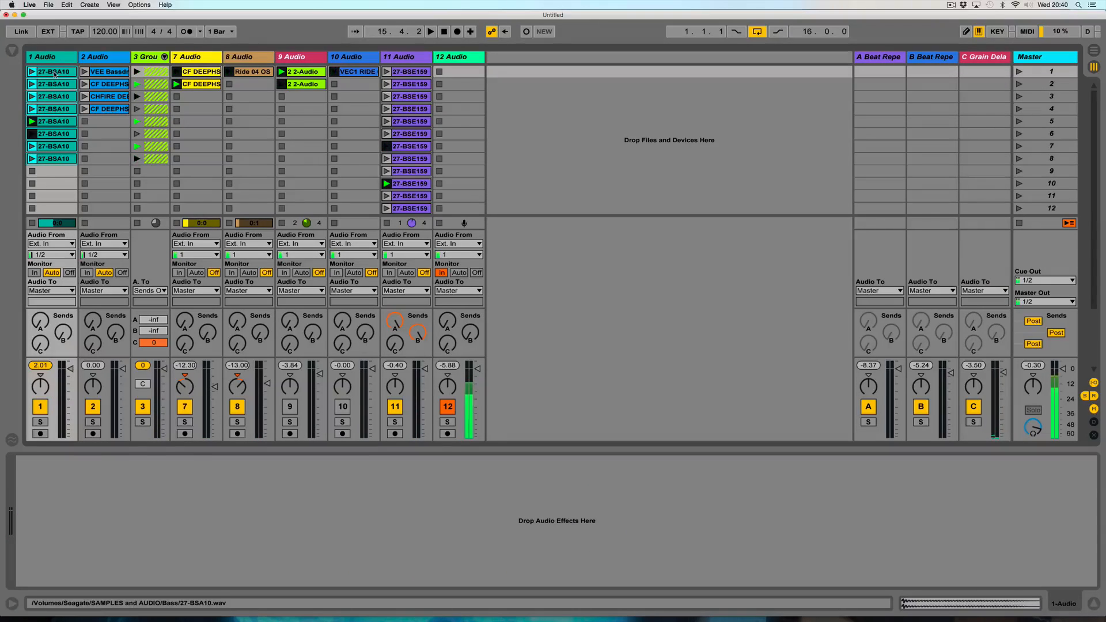
- Solo tracks 1 and 12 together and launch the first bass clip on track 1
left_click(447, 423)
left_click(40, 422, "super")
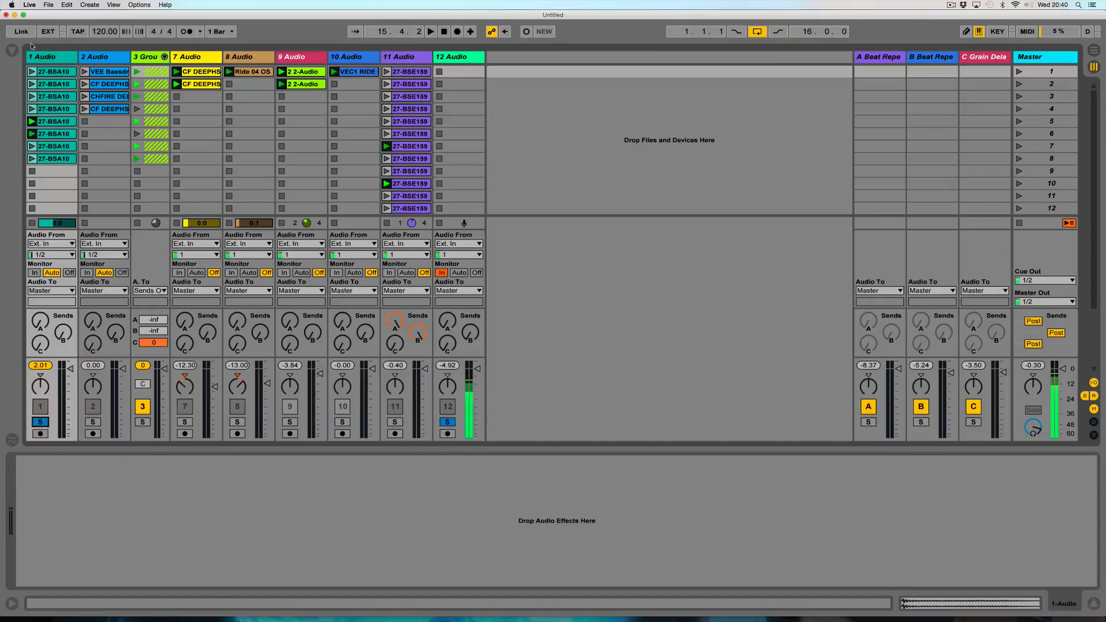
left_click(31, 73)
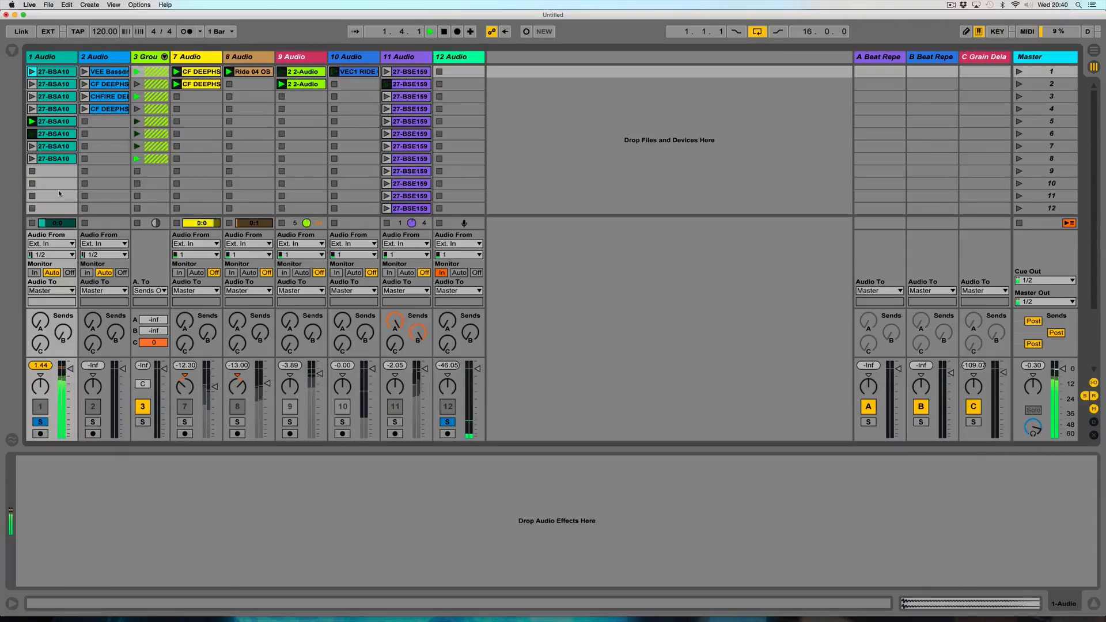
- Inspect the sample settings of track 1's clips in slots 1, 5, 6 and 7, and clear the solos
left_click(55, 73)
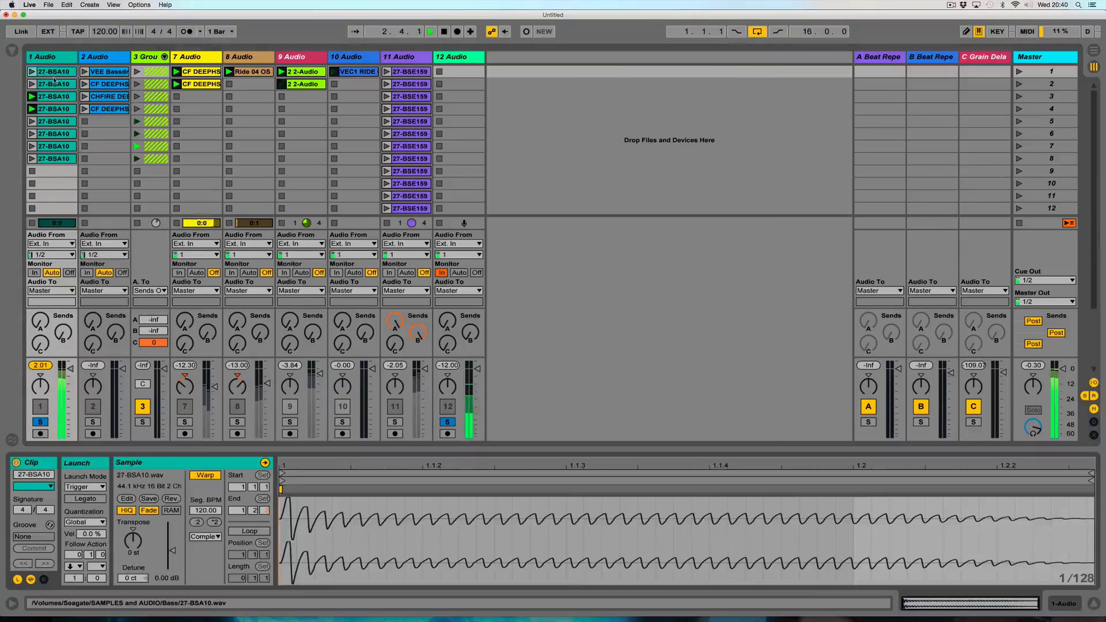
left_click(55, 121)
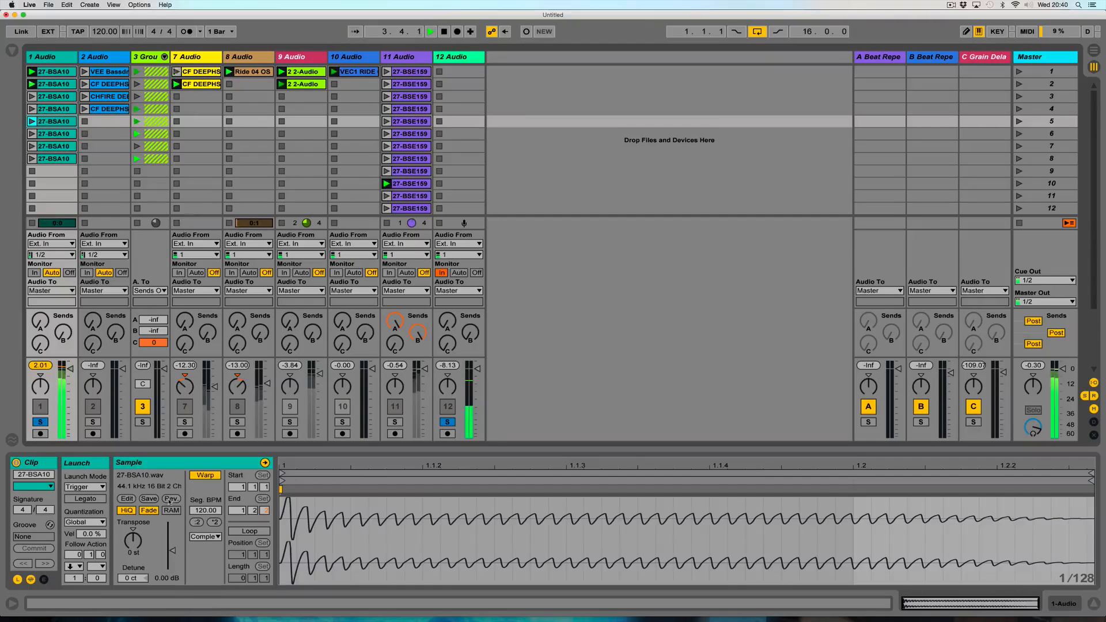
left_click(57, 134)
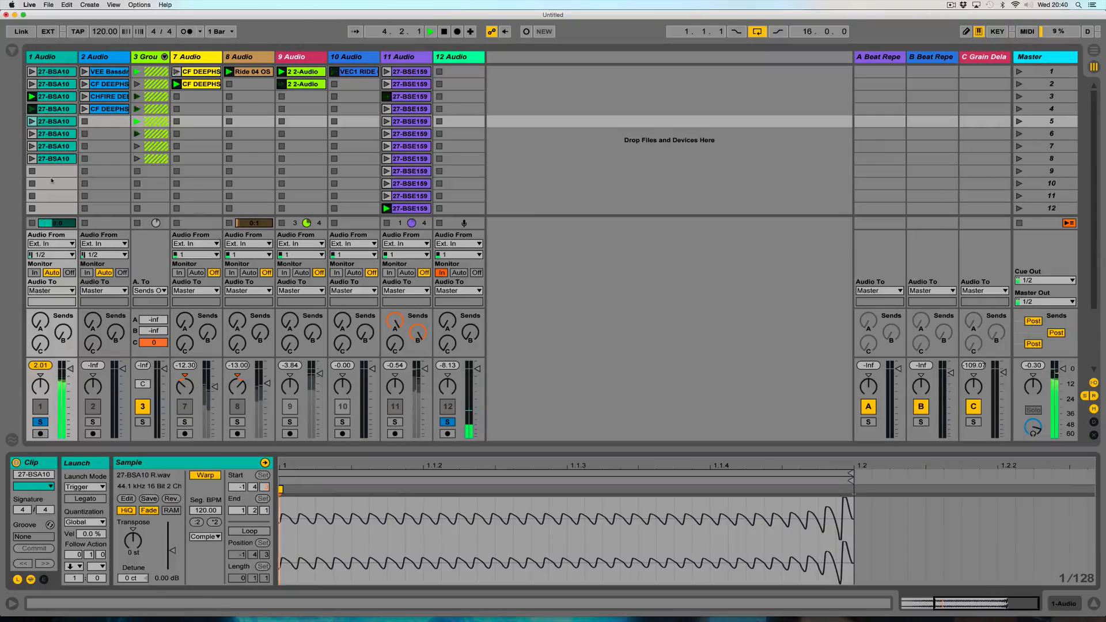
left_click(56, 146)
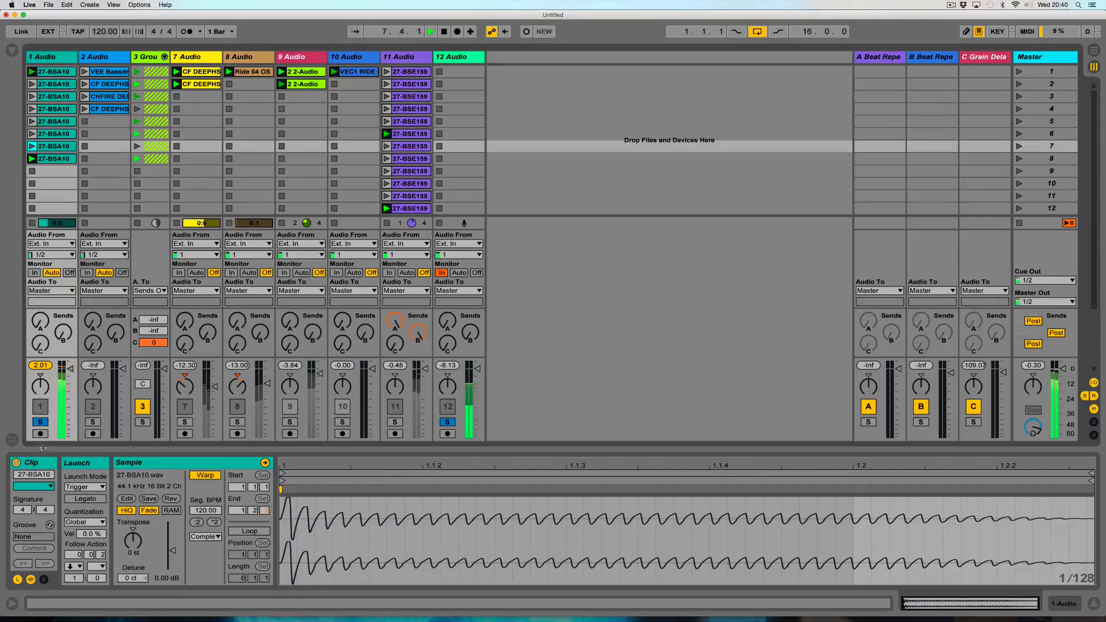
left_click(40, 422)
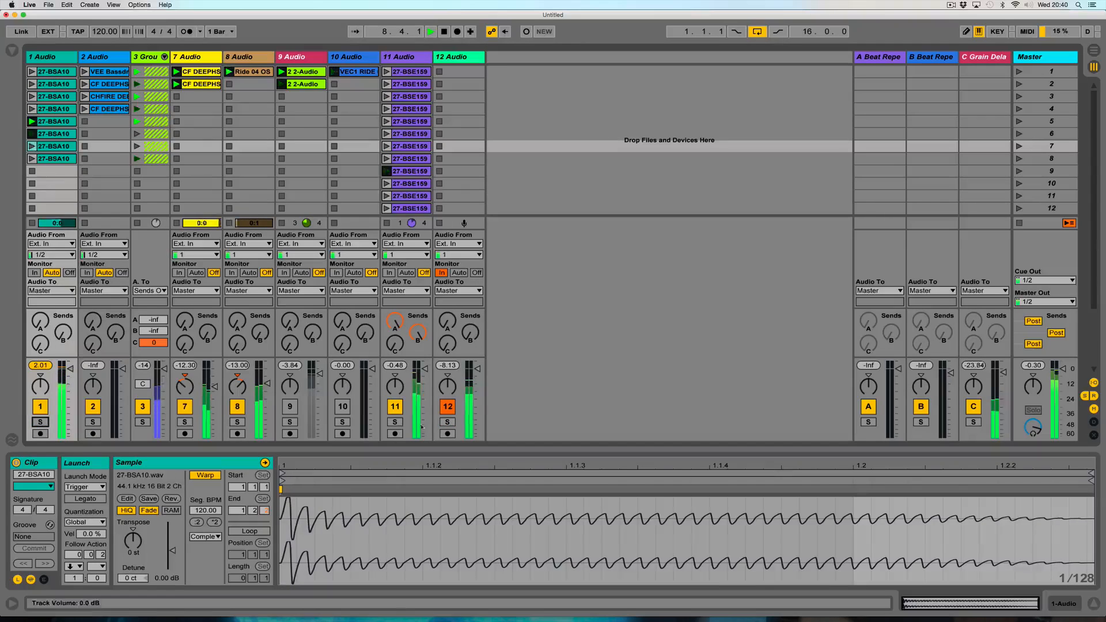
- Solo tracks 2 and 12, inspect track 2's four drum clips, launch its first clip and clear the solos
left_click(92, 422)
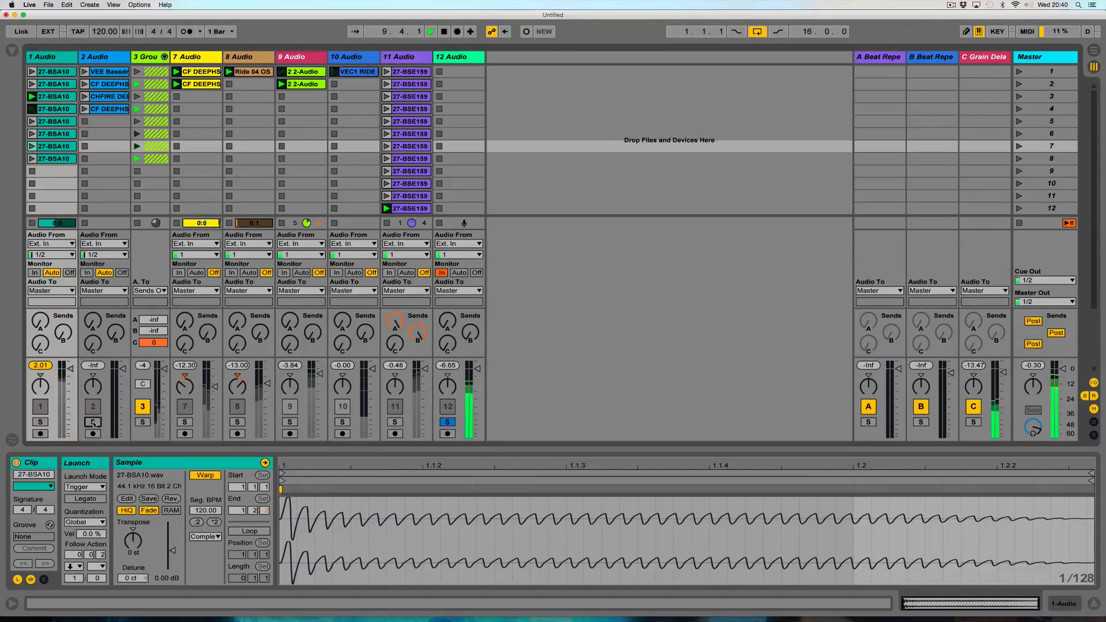
left_click(109, 72)
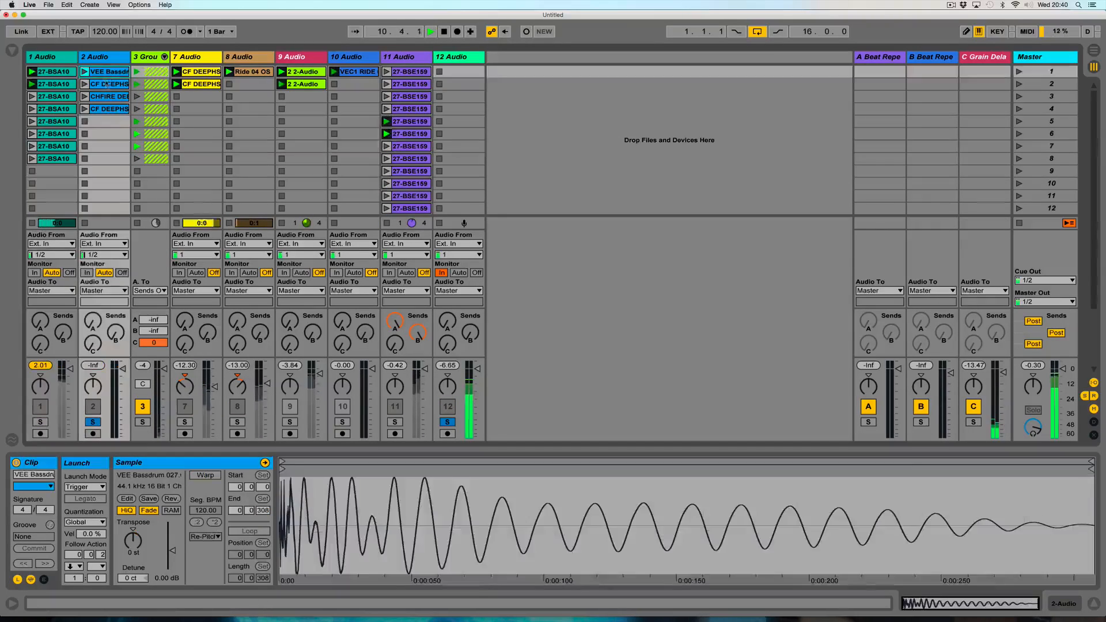
left_click(109, 84)
left_click(108, 97)
left_click(108, 109)
left_click(108, 72)
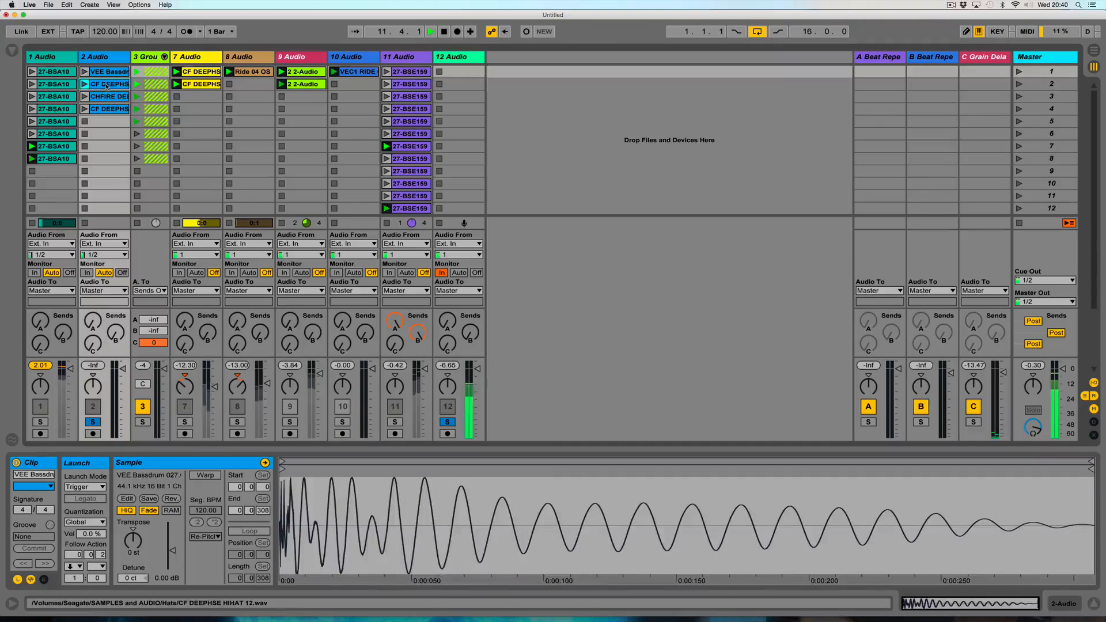
left_click(108, 84)
left_click(109, 97)
left_click(109, 109)
left_click(88, 73)
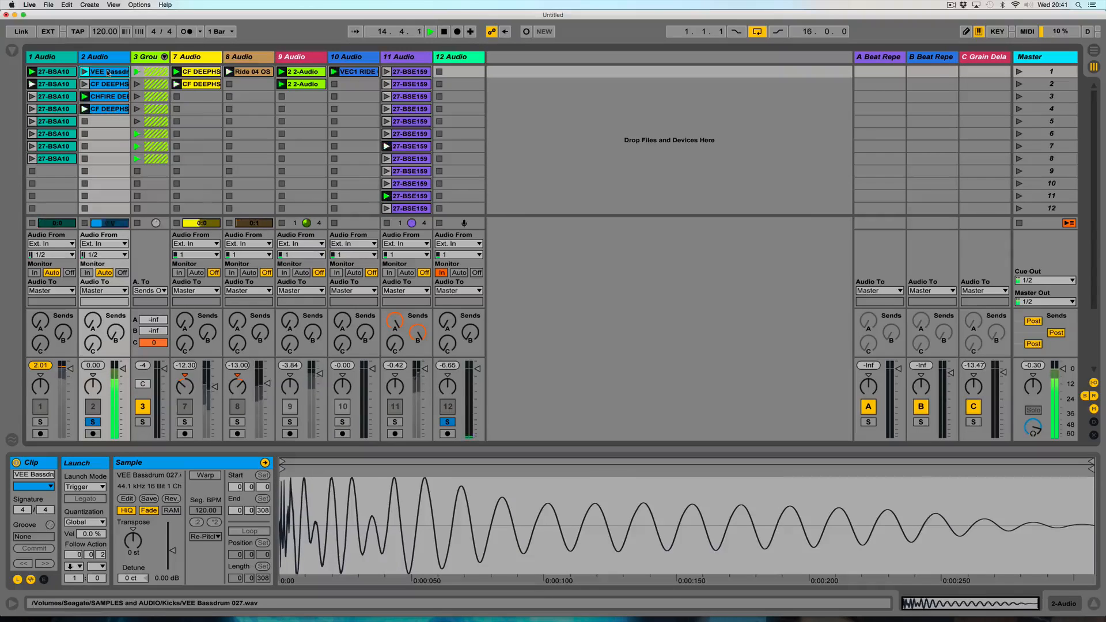
left_click(94, 422)
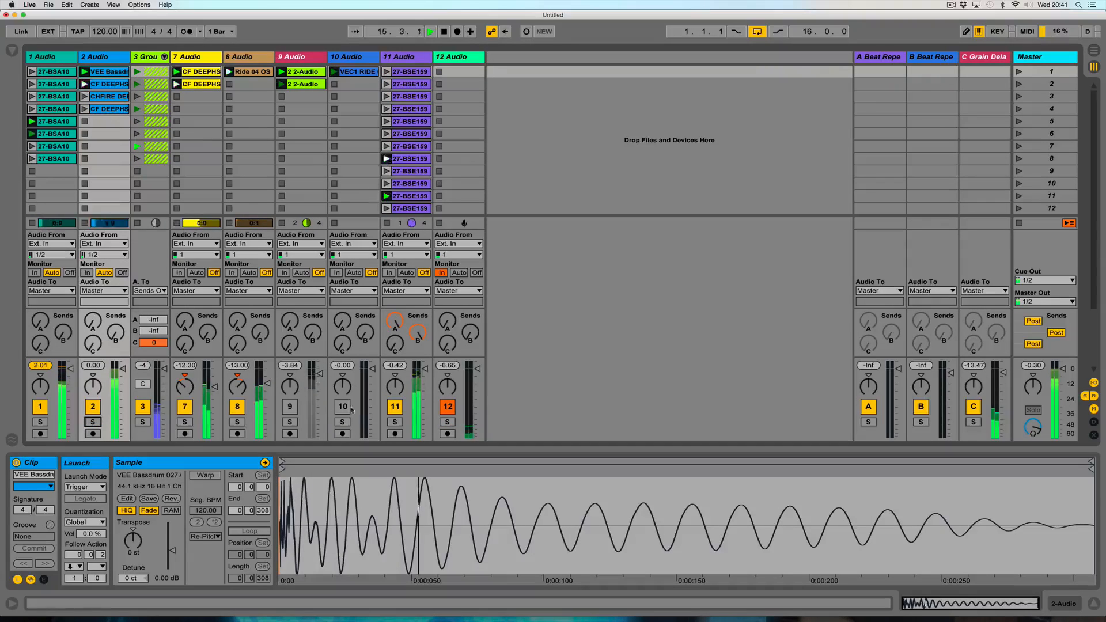
- Solo group 3 together with track 12 and unfold the group to show tracks 4 to 6
left_click(447, 422)
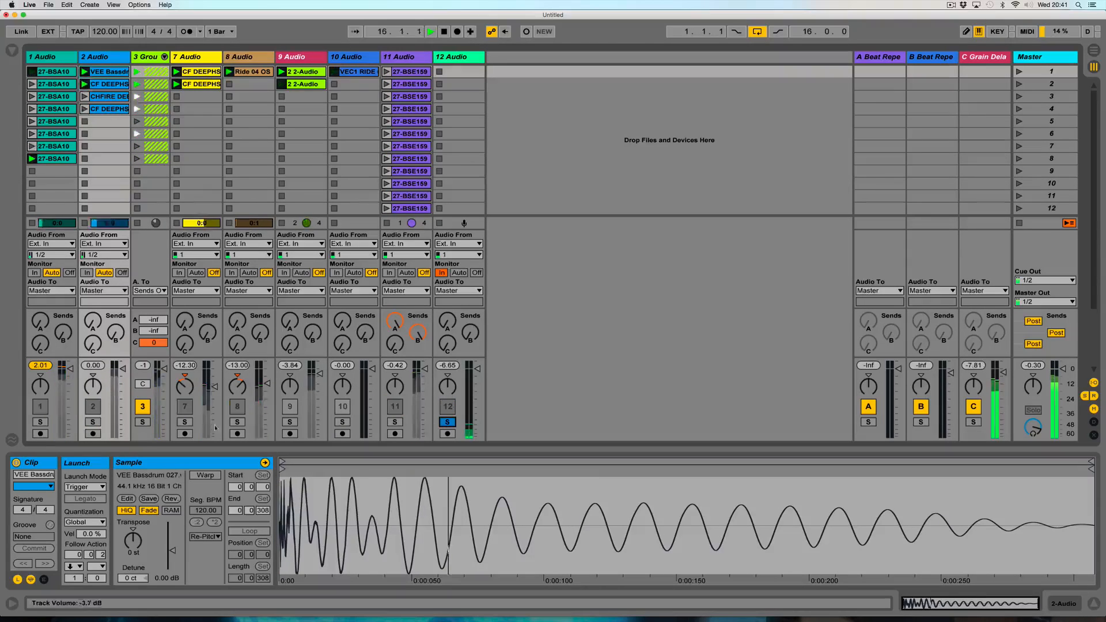
left_click(144, 423)
left_click(448, 422)
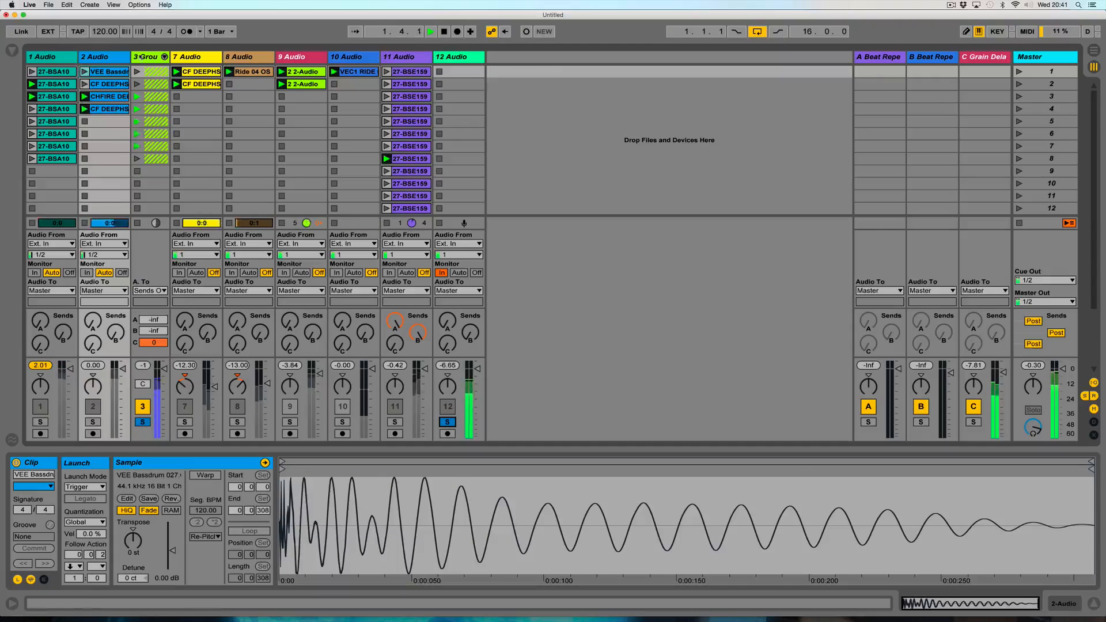
left_click(164, 58)
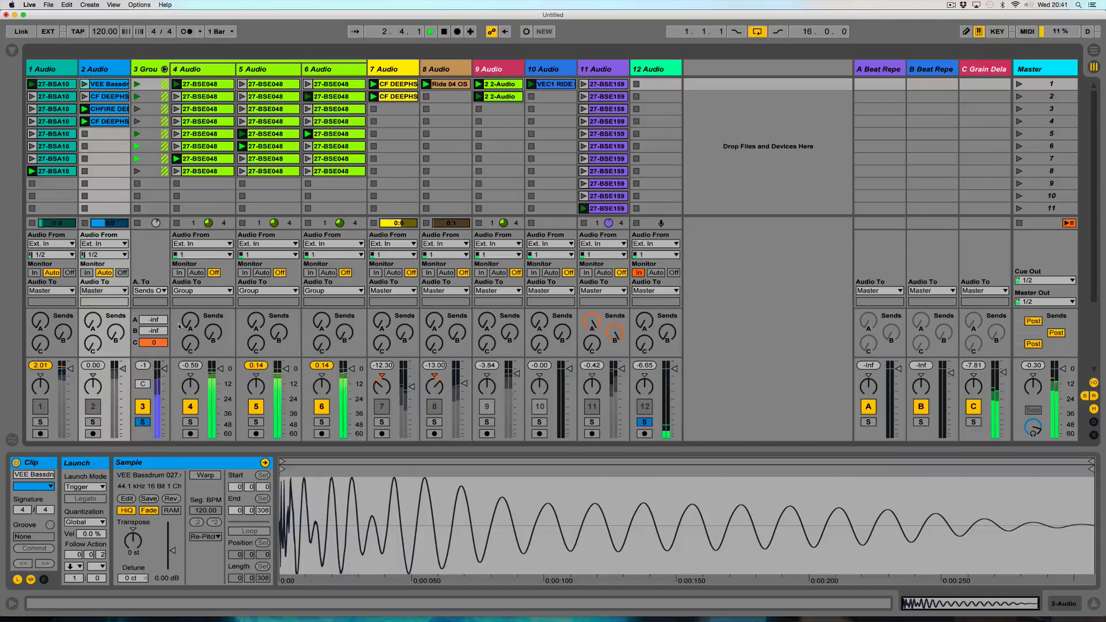
- Examine the transposed 27-BSE048 clips on tracks 4 and 5, clear the solos and fold group 3
left_click(203, 84)
left_click(201, 97)
left_click(200, 109)
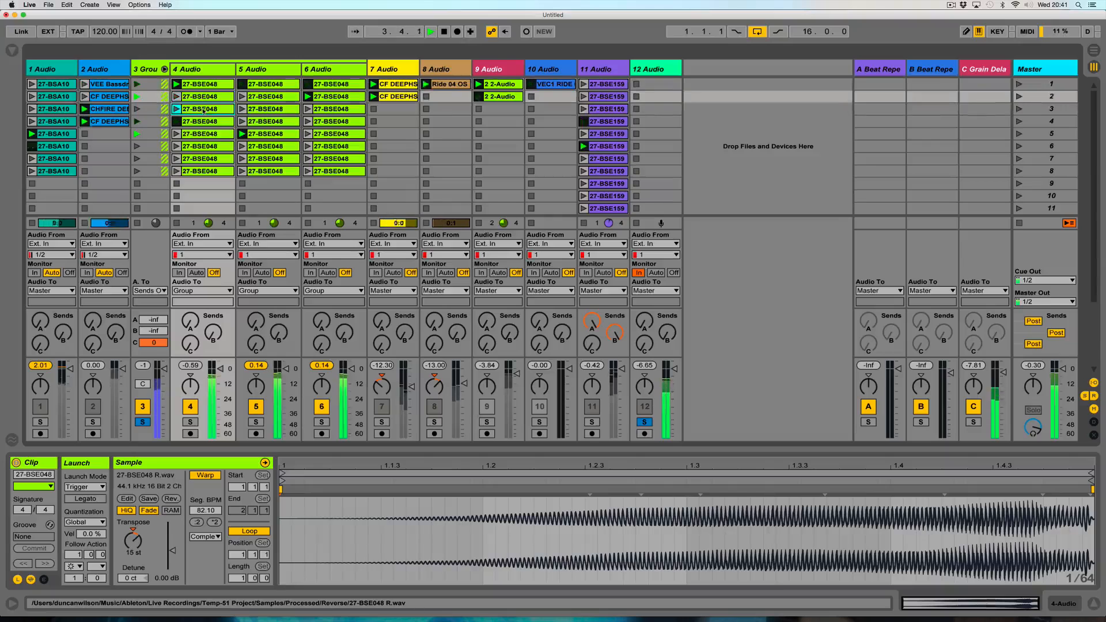
left_click(199, 123)
left_click(199, 133)
left_click(199, 146)
left_click(199, 159)
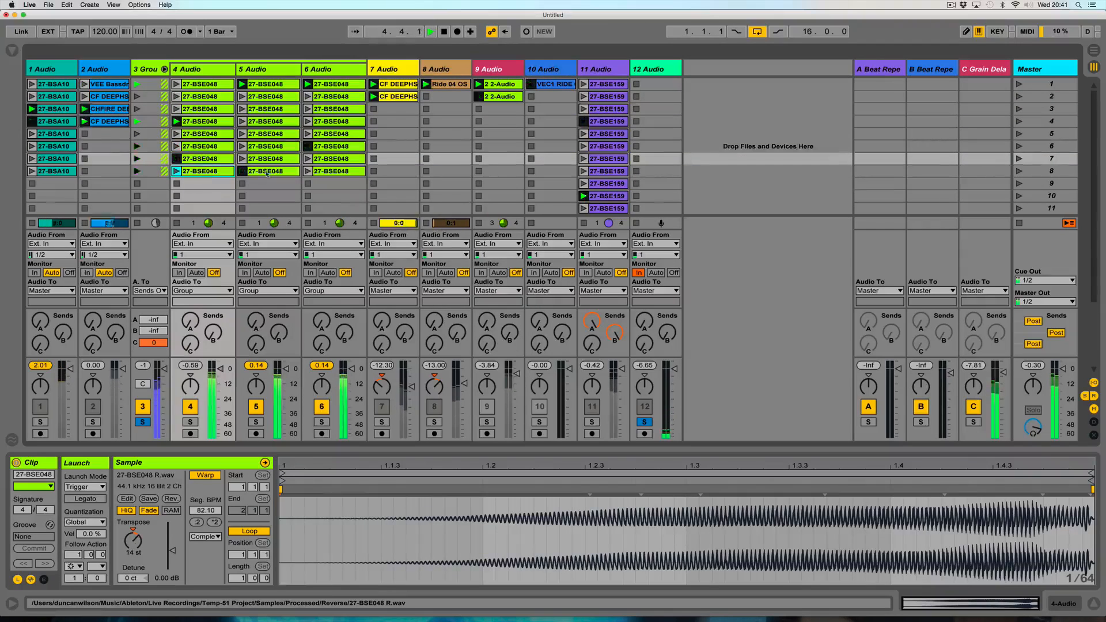
left_click(265, 158)
left_click(265, 147)
left_click(143, 423)
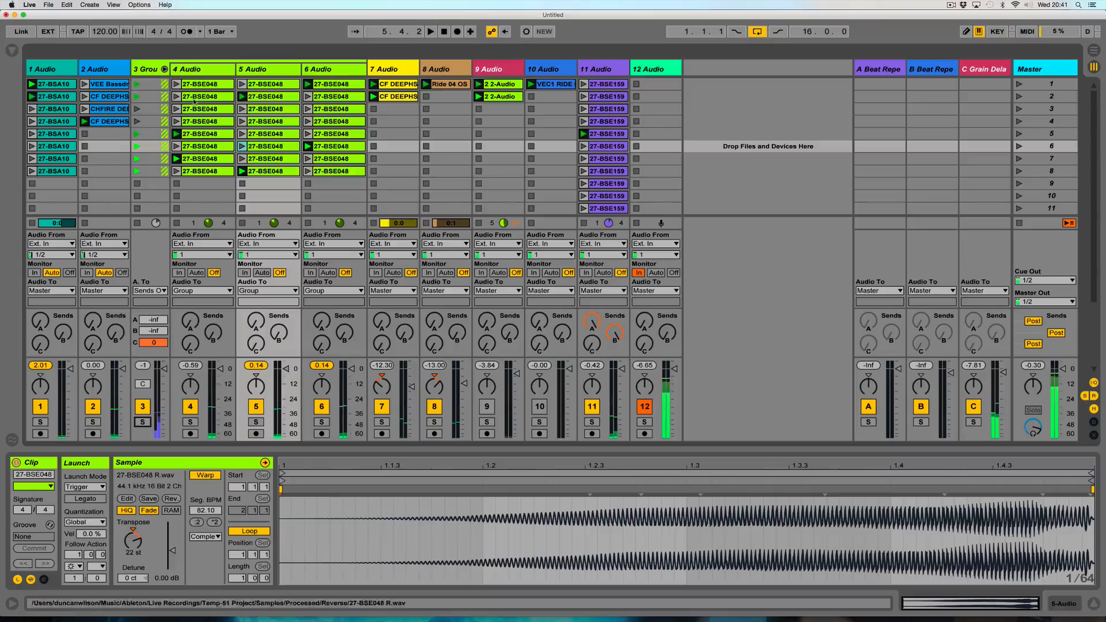
left_click(165, 69)
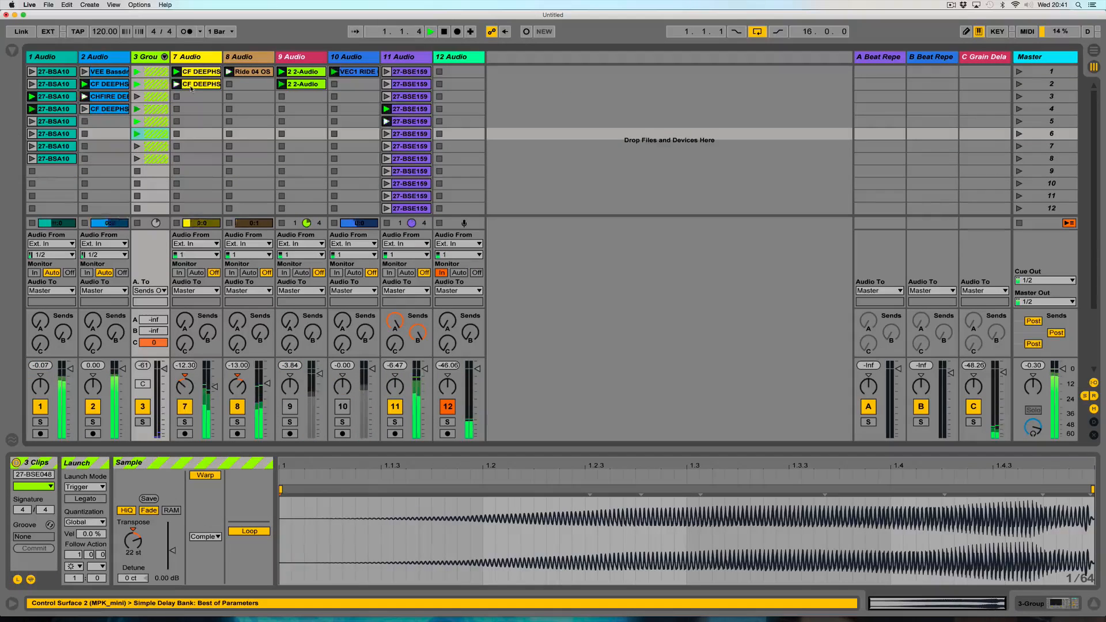
- Solo tracks 7 and 12, inspect track 7's second hi-hat clip and lower track 7's volume slightly
left_click(185, 422)
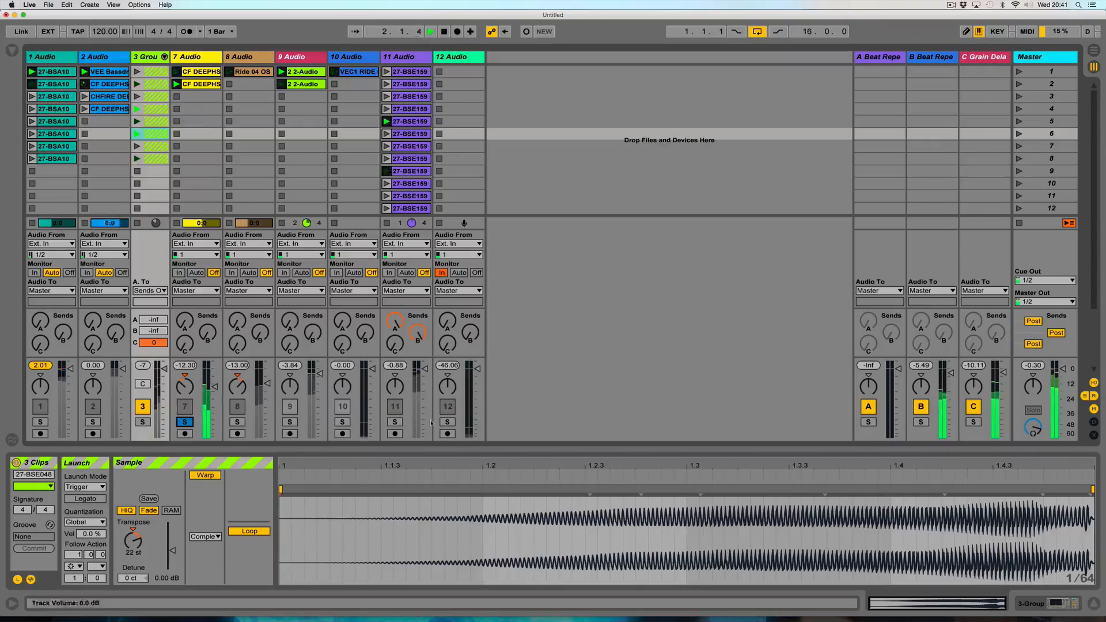
left_click(199, 85)
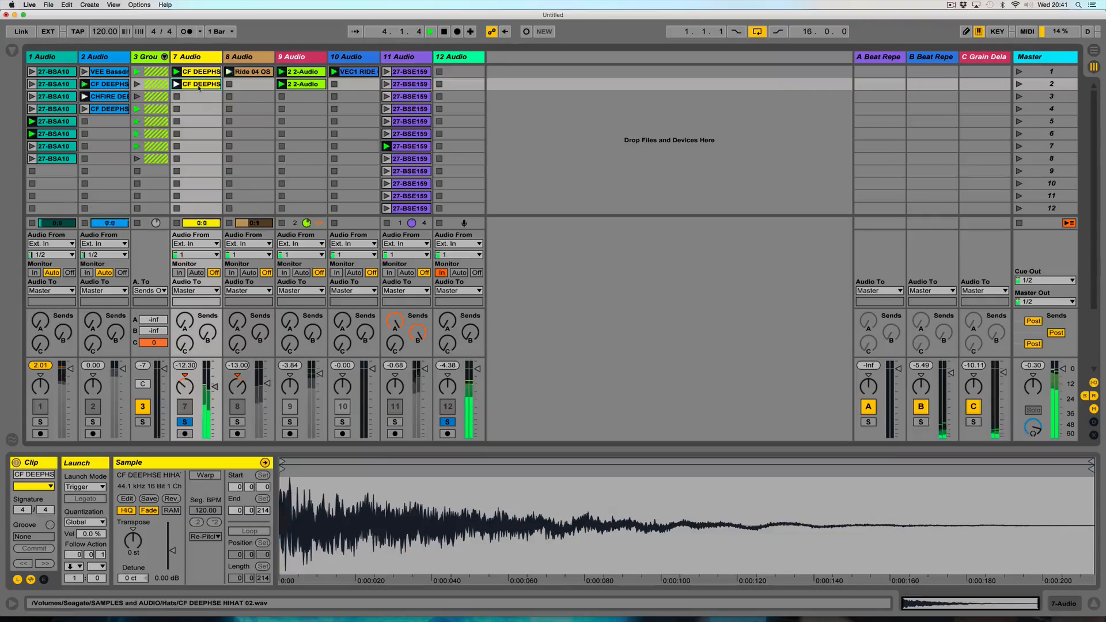
left_click_drag(214, 386, 214, 390)
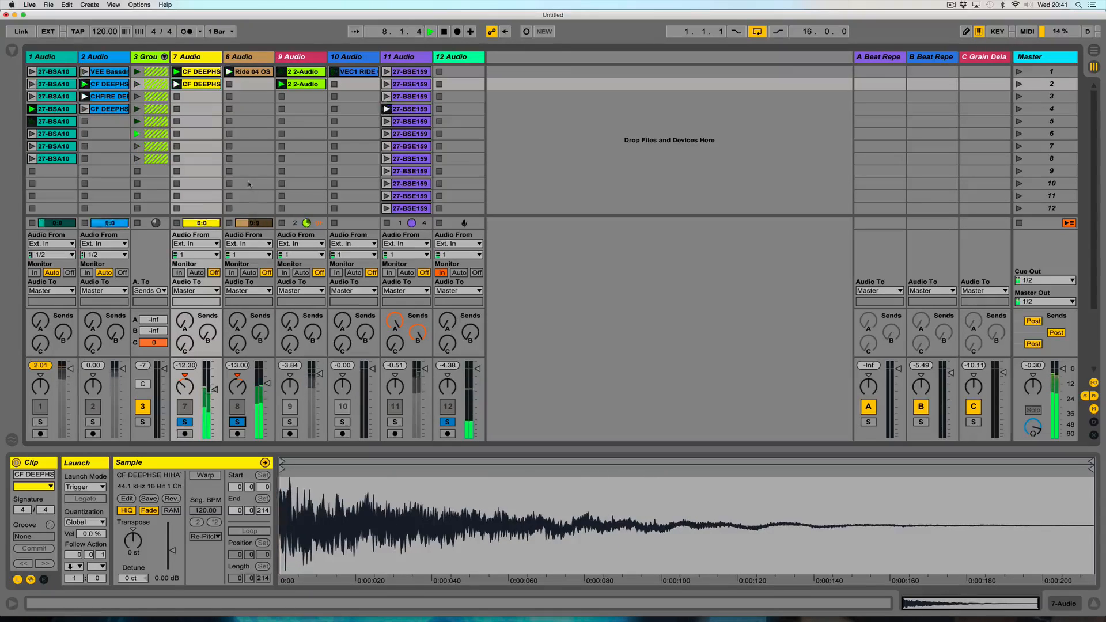
- Audition tracks 9 and 10 in solo alongside tracks 7 and 8, and clear all solos
left_click(290, 422)
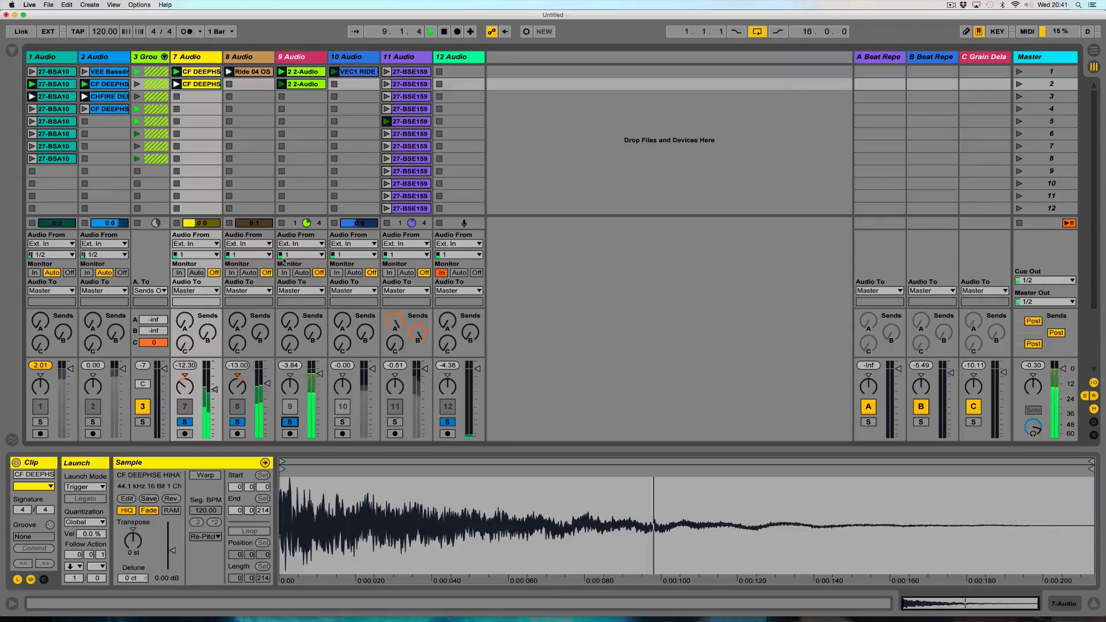
left_click(342, 421)
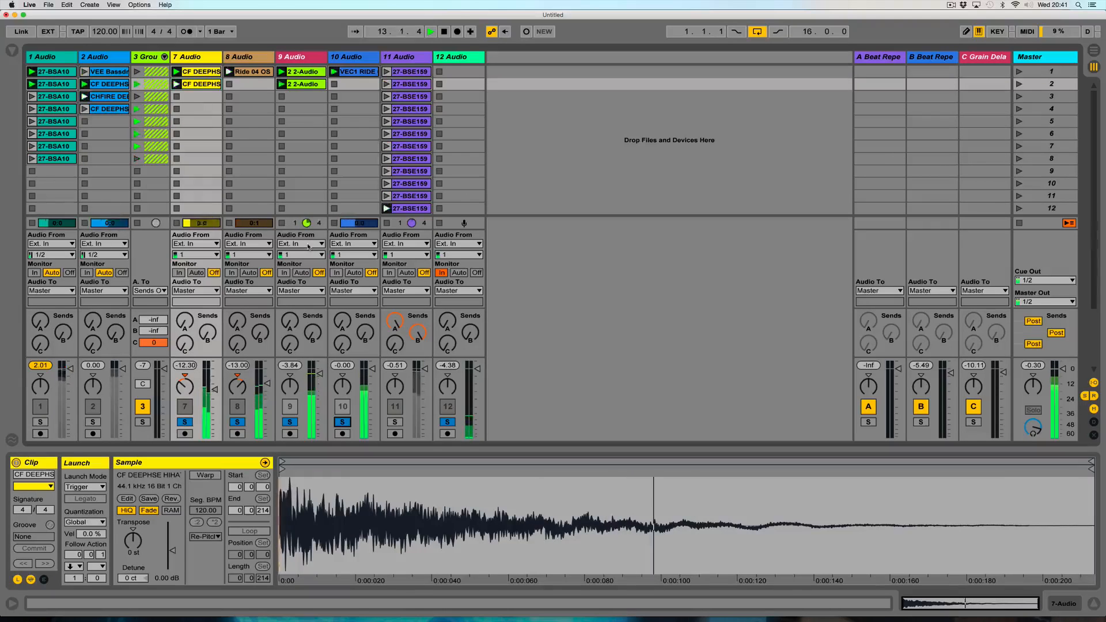
left_click(447, 422)
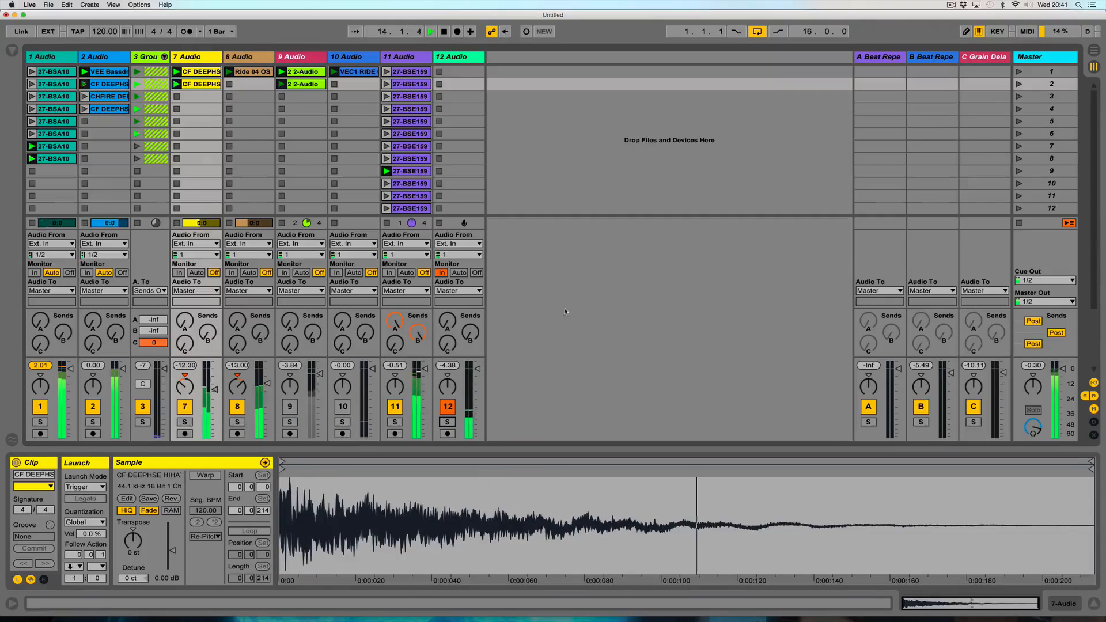
- Activate tracks 9 and 10, stop playback and launch scene 1 to play the whole arrangement
left_click(343, 406)
left_click(290, 406)
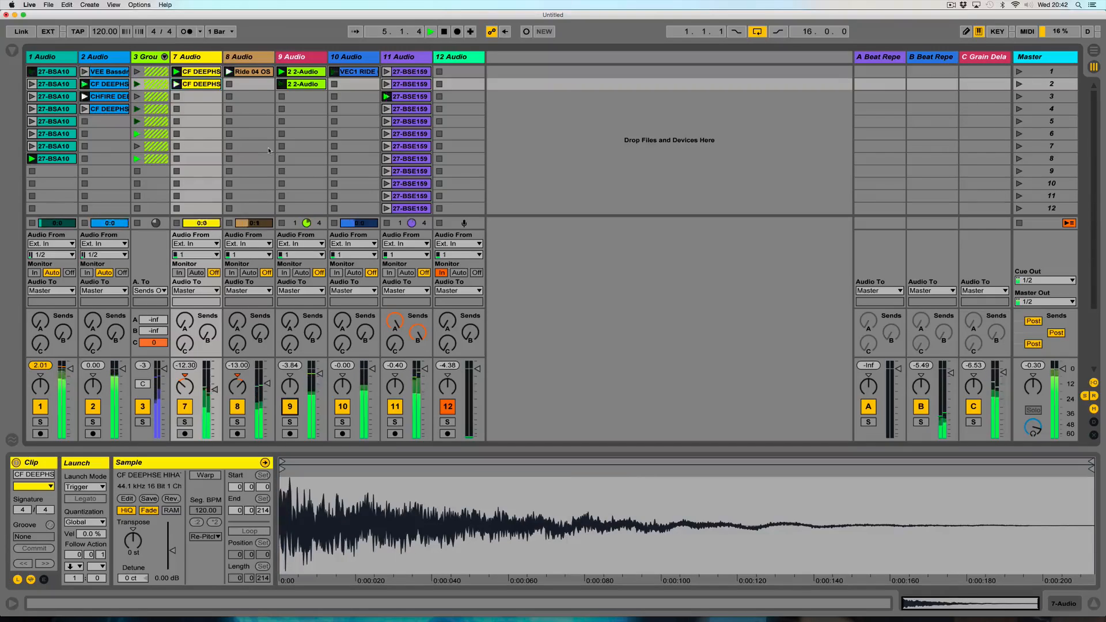
key("space")
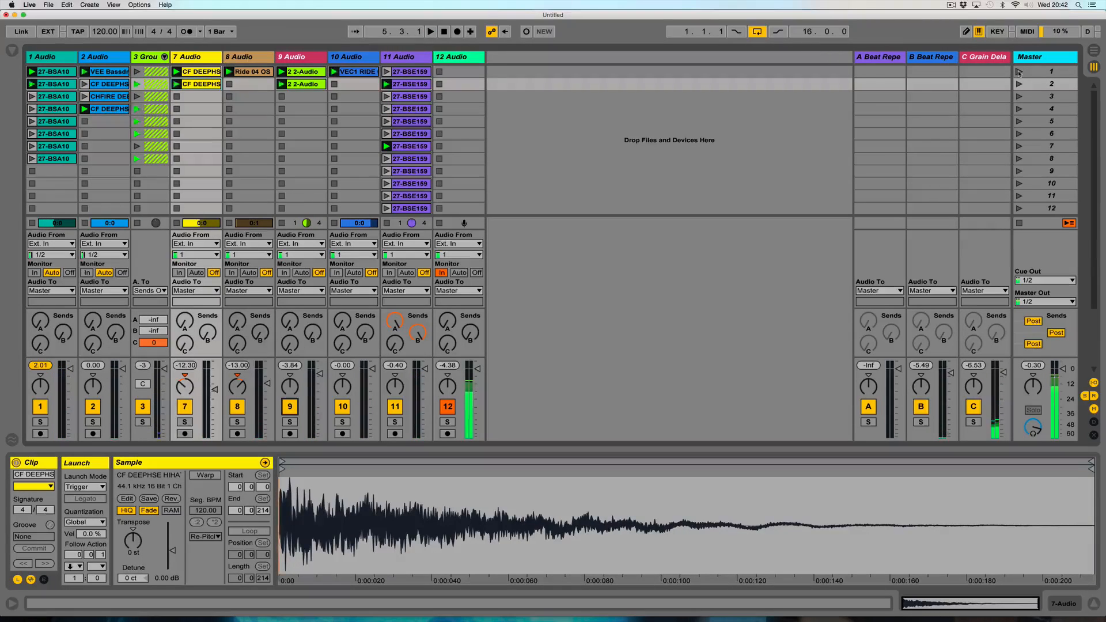
left_click(1019, 73)
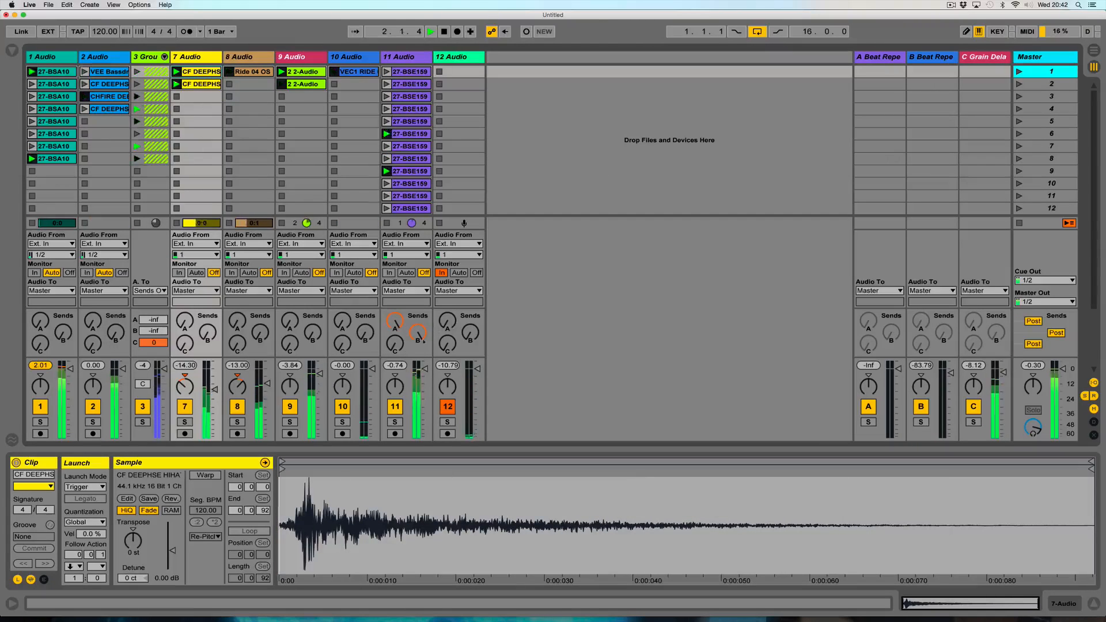
- Select tracks 1 to 11, lower their volumes together and stop playback
left_click(402, 57)
left_click(61, 55, "shift")
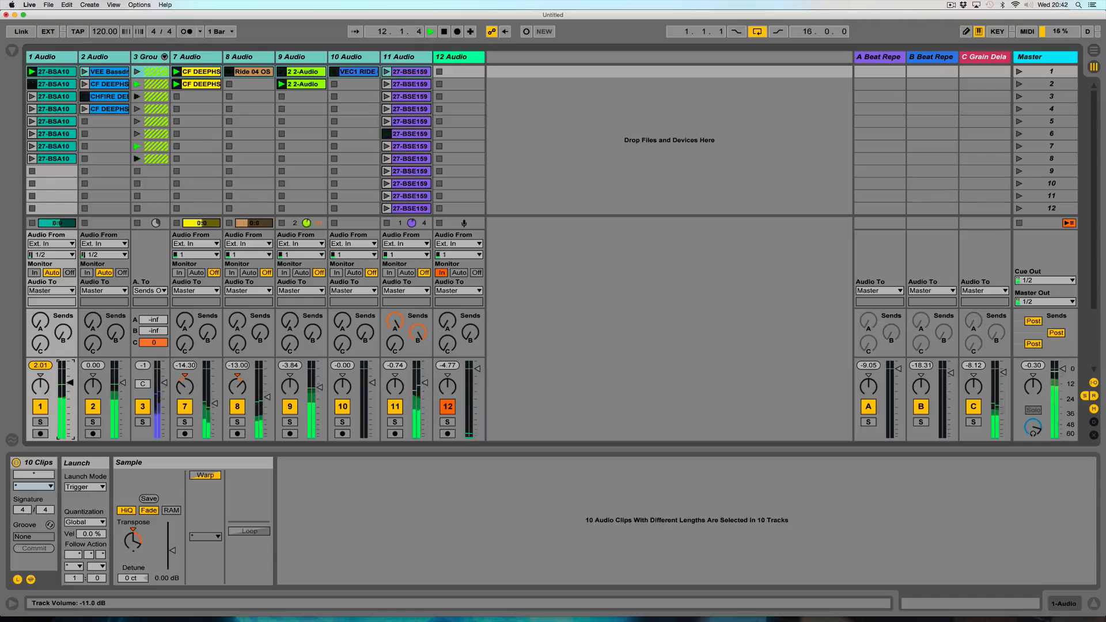
key("space")
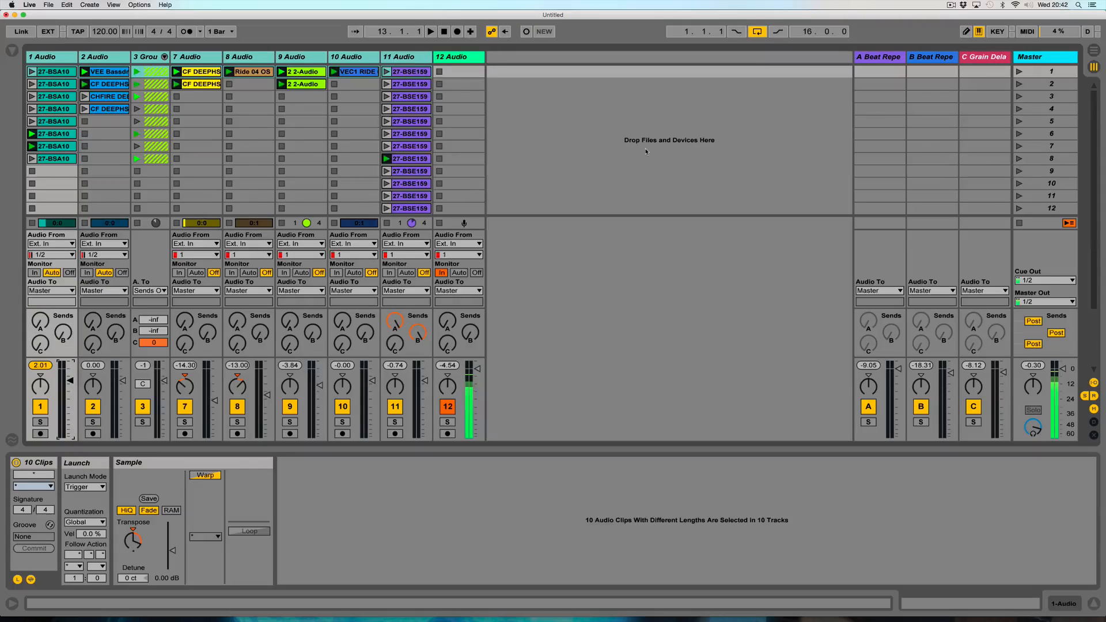
left_click(951, 4)
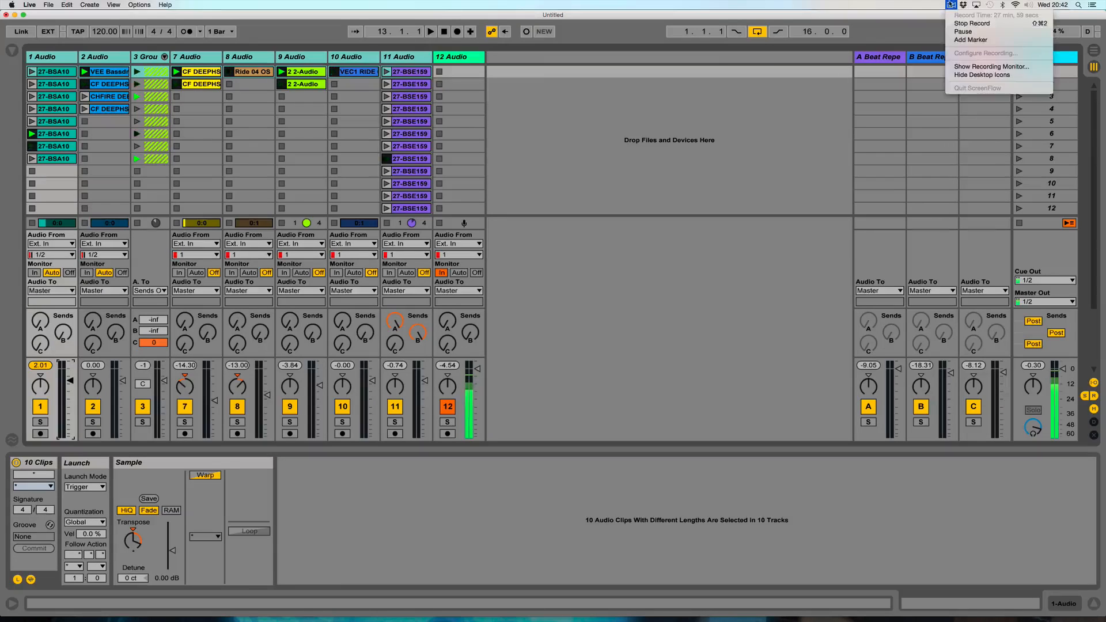